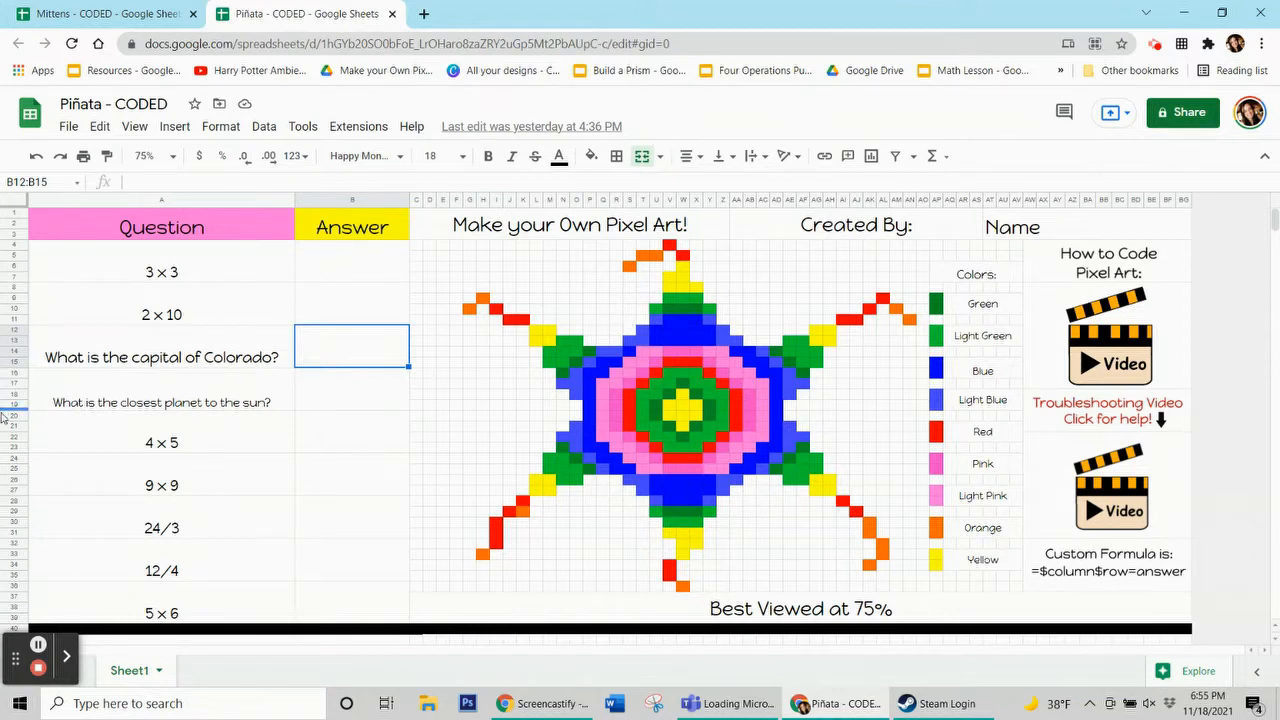
{"action": "left_click", "coordinate": [38, 645]}
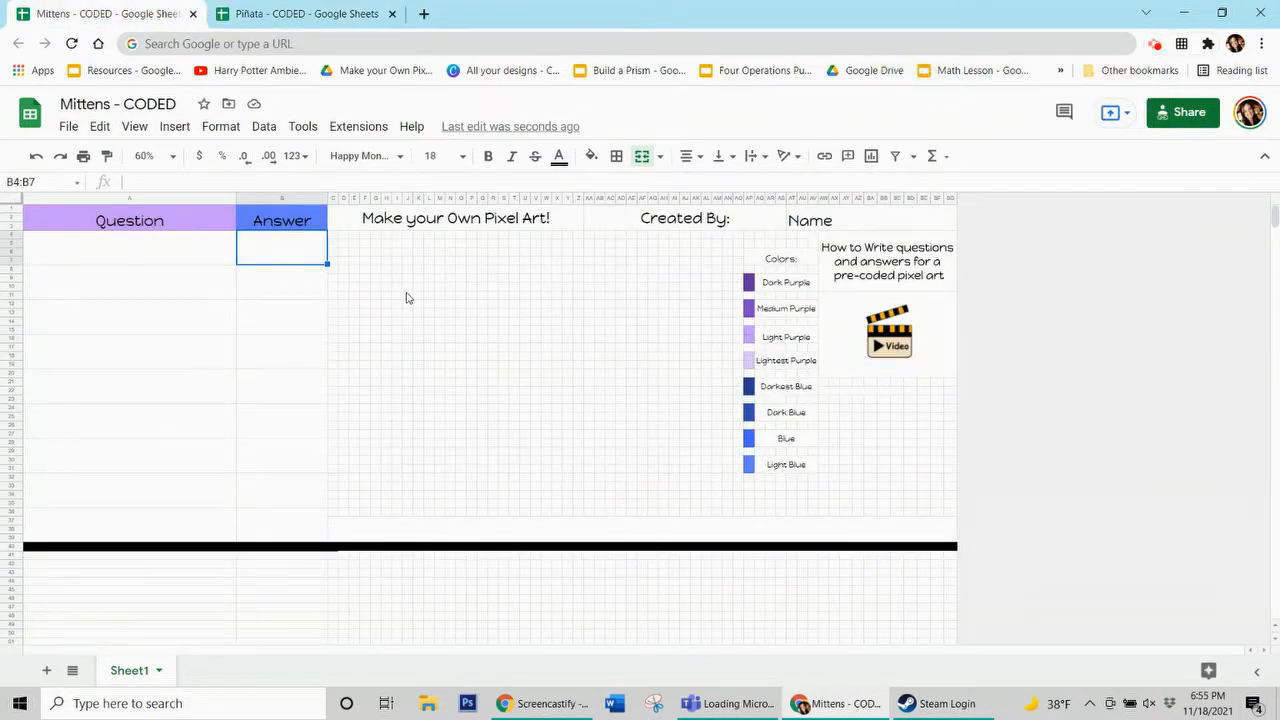
Enter 1 in each Answer cell of the Mittens sheet, from the first down to the last, to reveal the pixel art
{"action": "type", "text": "1"}
{"action": "key", "text": "Return"}
{"action": "type", "text": "1"}
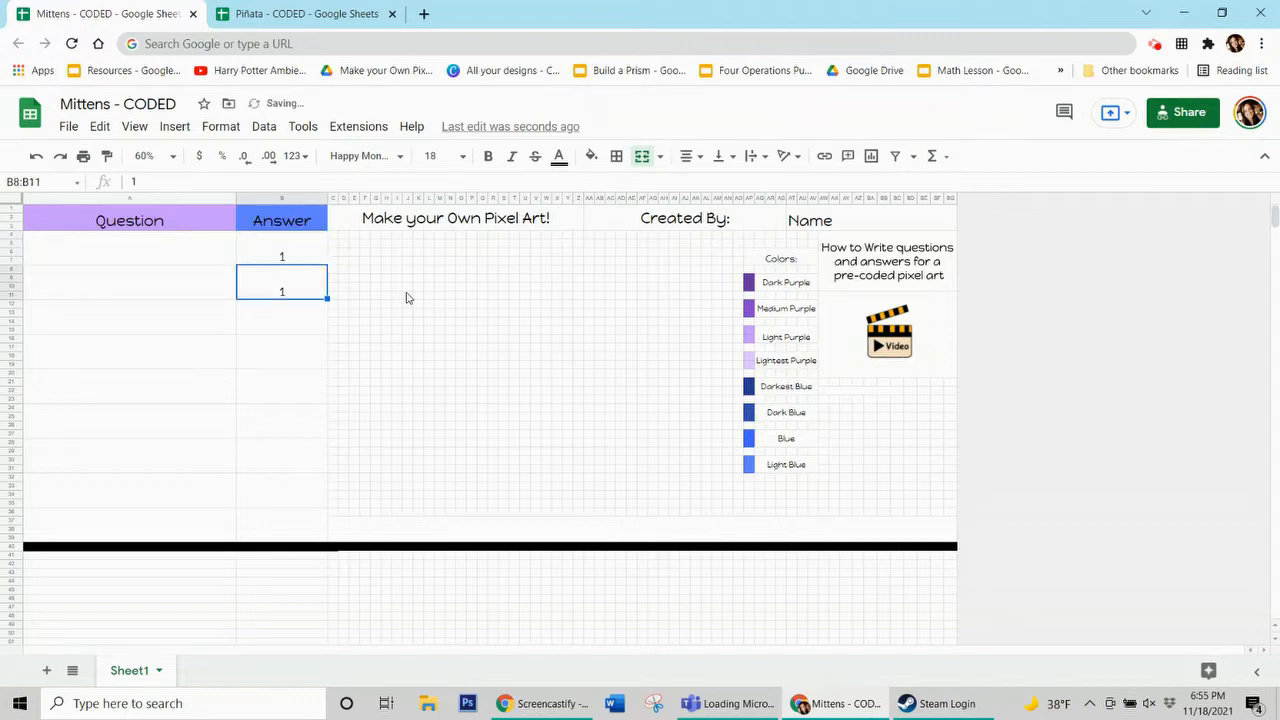
{"action": "key", "text": "Return"}
{"action": "type", "text": "1"}
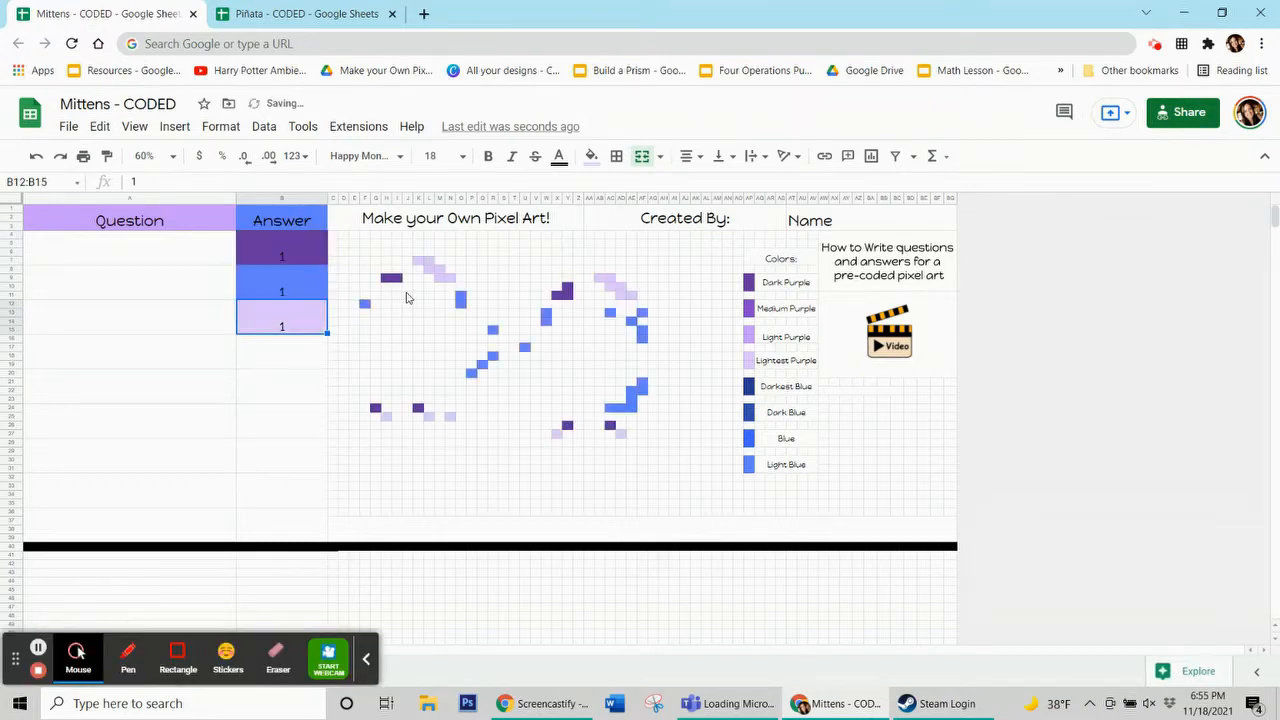
{"action": "key", "text": "Return"}
{"action": "type", "text": "1"}
{"action": "key", "text": "Return"}
{"action": "type", "text": "1"}
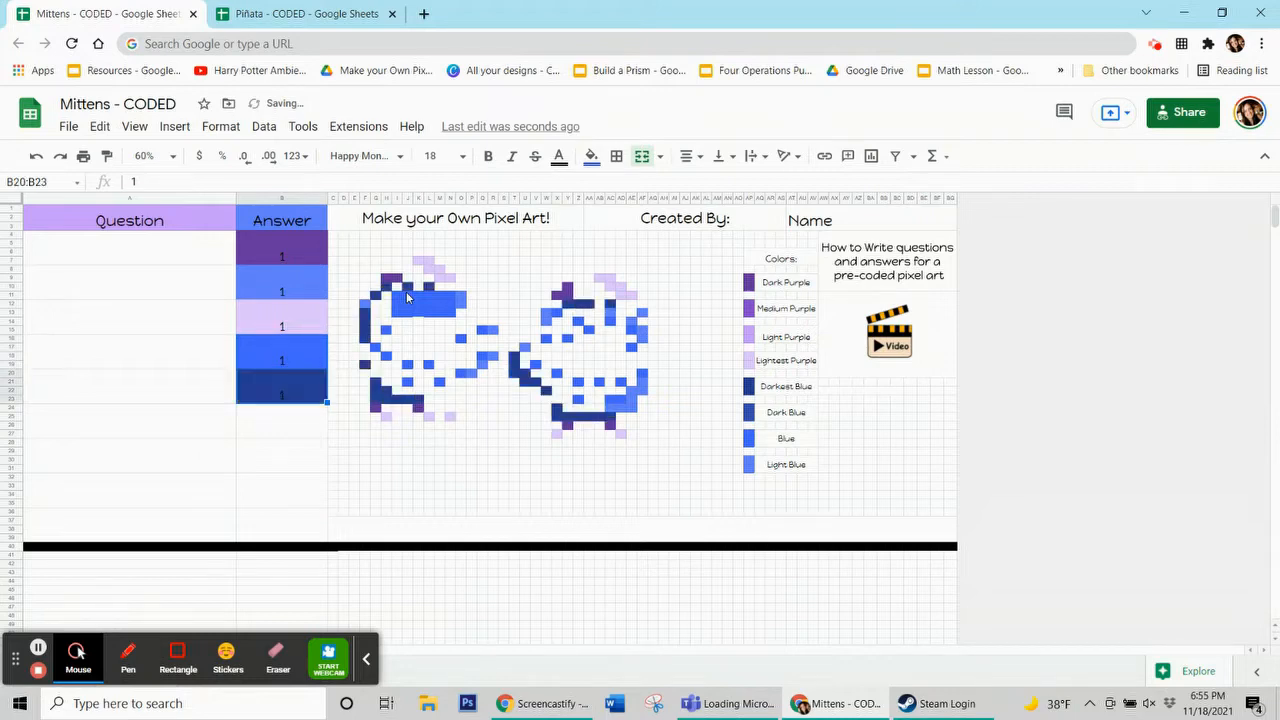
{"action": "key", "text": "Return"}
{"action": "type", "text": "1"}
{"action": "key", "text": "Return"}
{"action": "type", "text": "1"}
{"action": "key", "text": "Return"}
{"action": "type", "text": "1"}
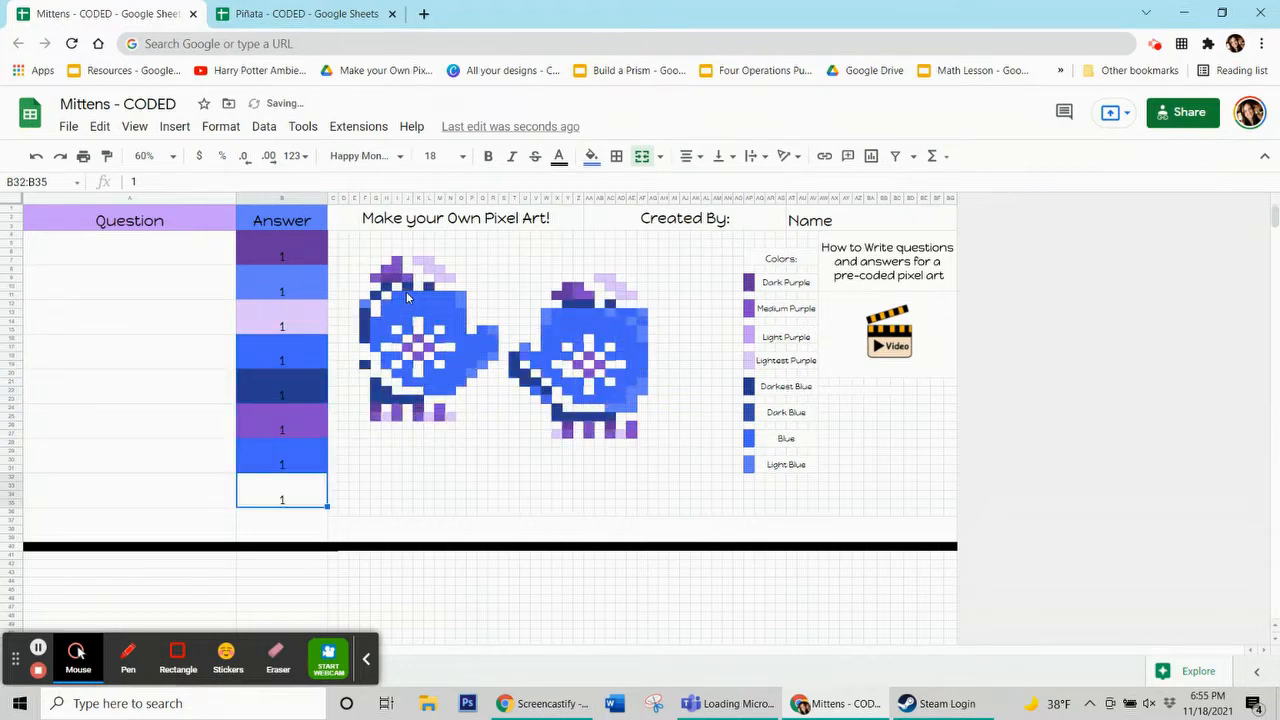
{"action": "key", "text": "Return"}
{"action": "type", "text": "1"}
{"action": "key", "text": "Return"}
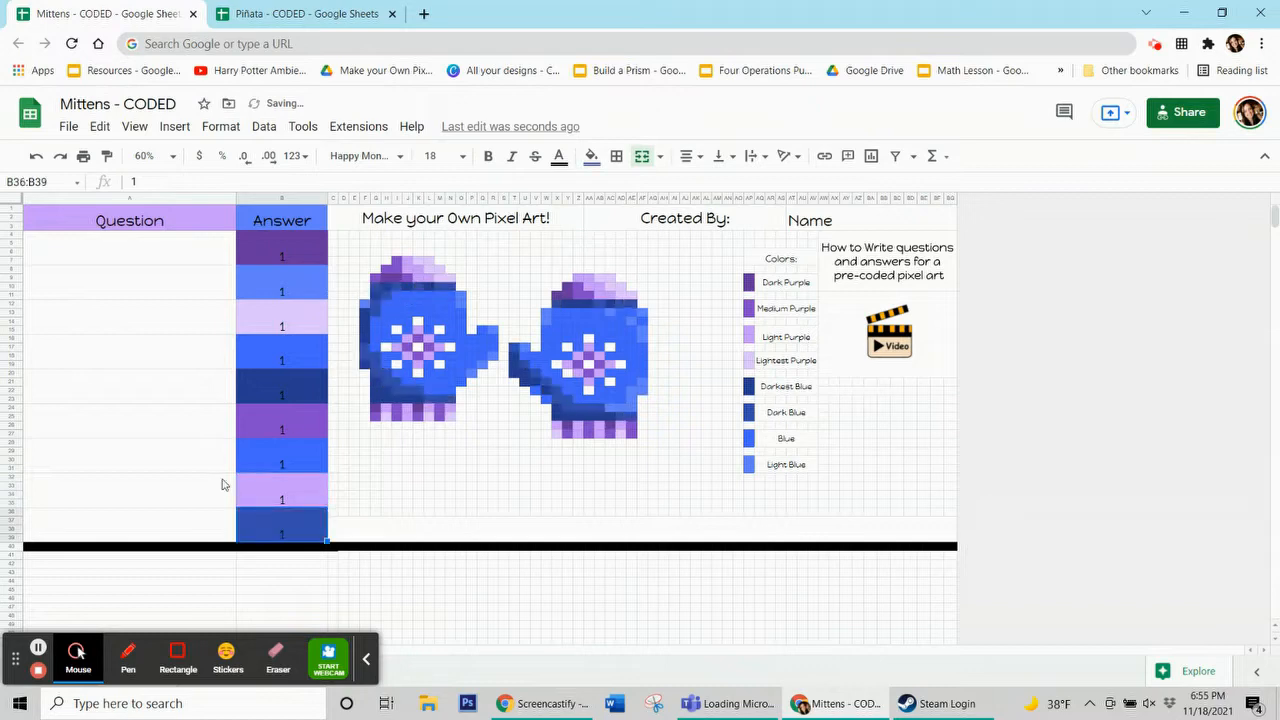
{"action": "left_click", "coordinate": [38, 648]}
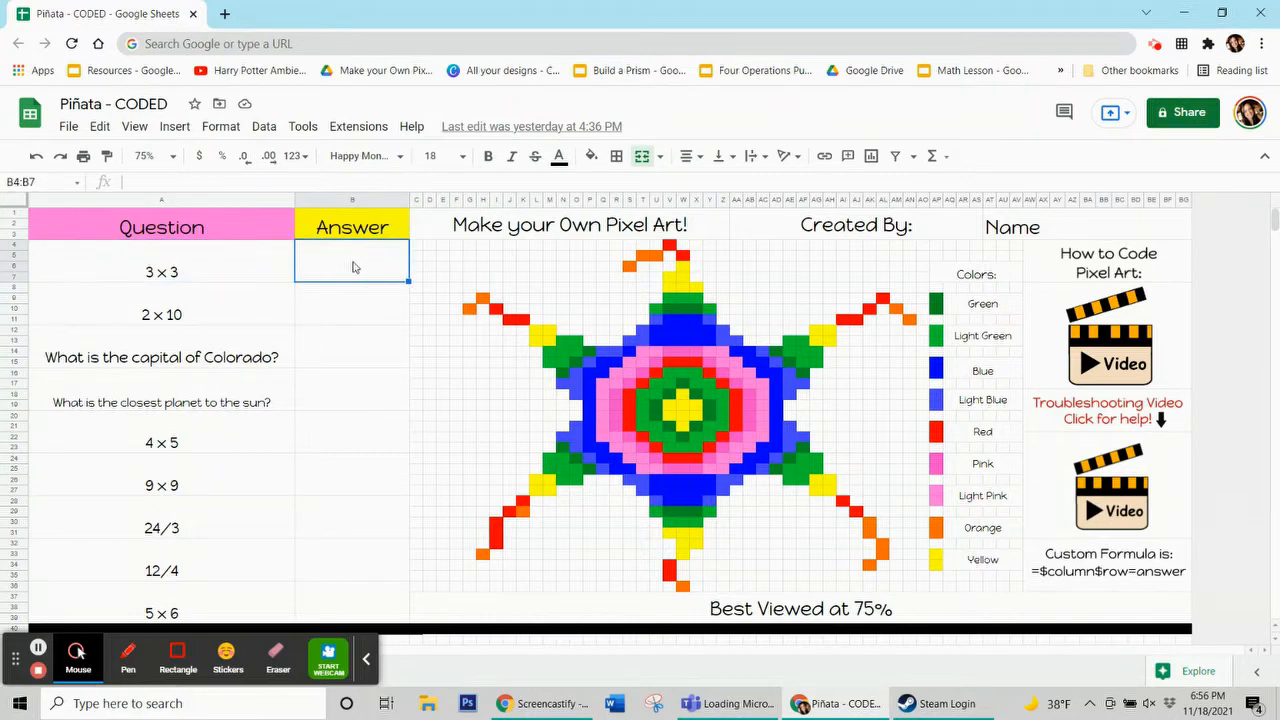
Enter 9 and 20 as the answers for 3 × 3 and 2 × 10 in the Piñata sheet
{"action": "type", "text": "9"}
{"action": "left_click", "coordinate": [133, 308]}
{"action": "left_click", "coordinate": [331, 303]}
{"action": "type", "text": "20"}
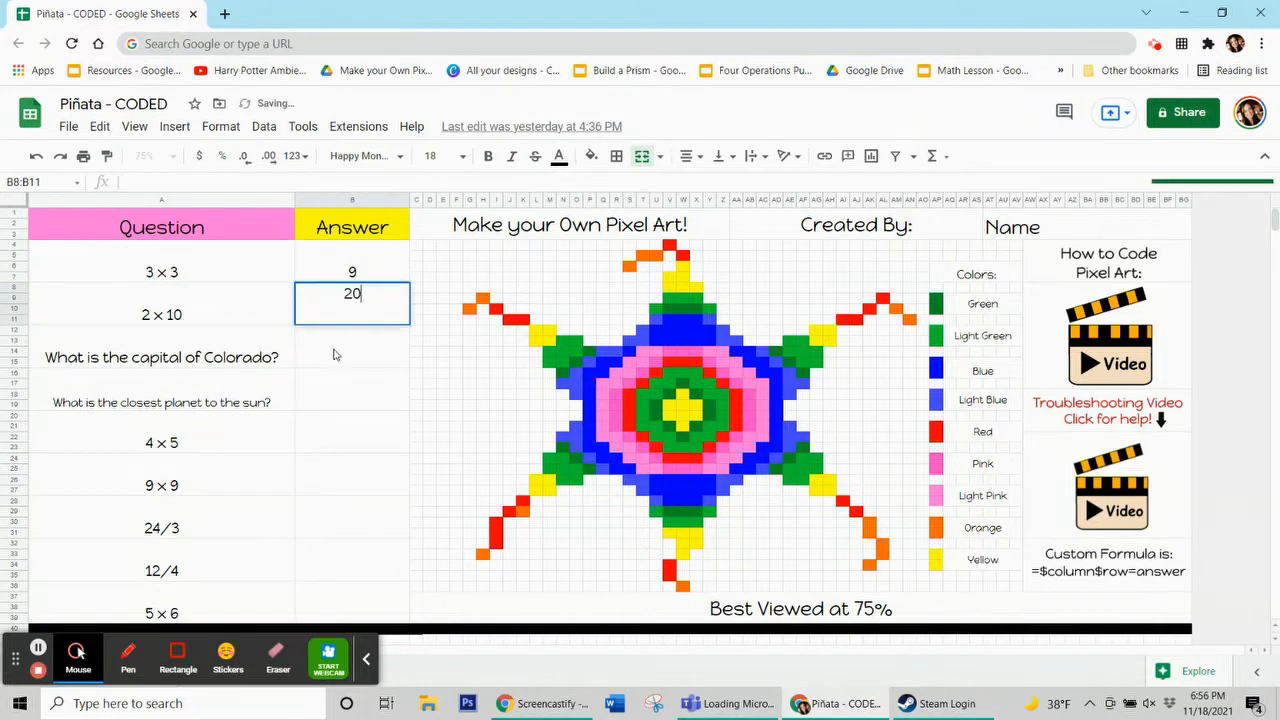
Answer the Colorado capital and closest planet questions with Denver and Mercury
{"action": "left_click", "coordinate": [335, 355]}
{"action": "type", "text": "Denver"}
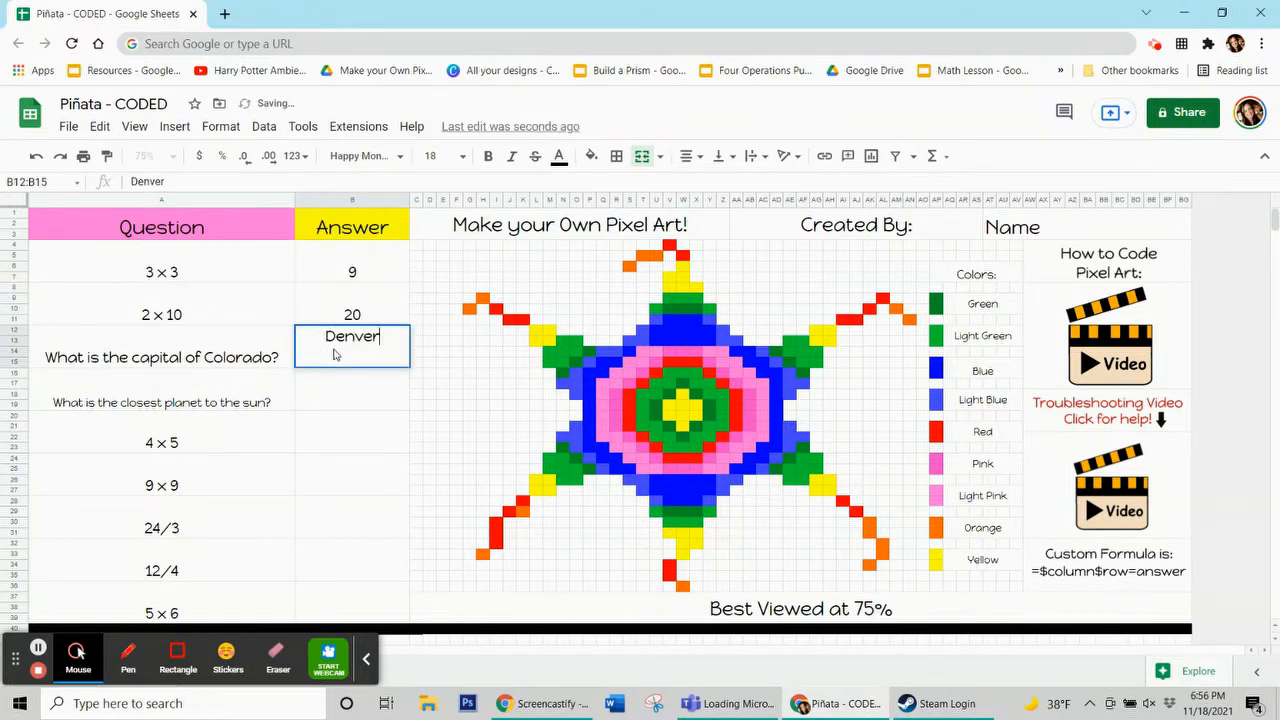
{"action": "left_click", "coordinate": [326, 384]}
{"action": "type", "text": "M"}
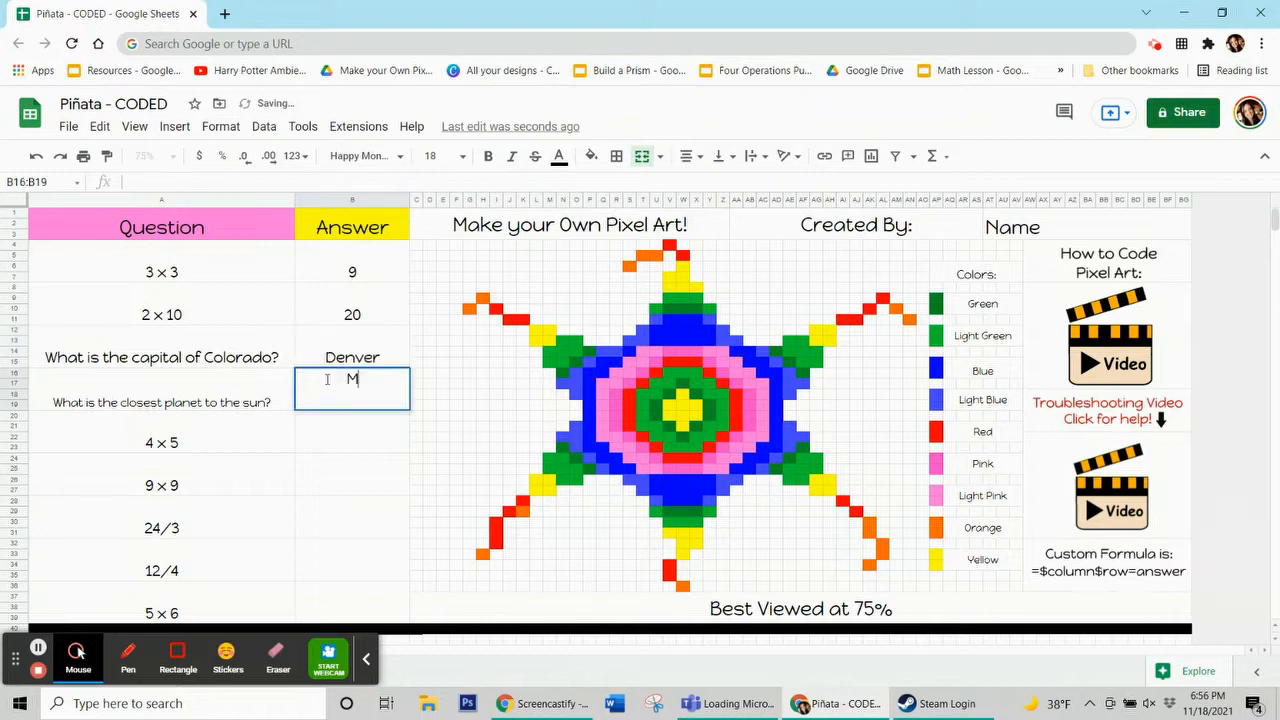
{"action": "type", "text": "ercury"}
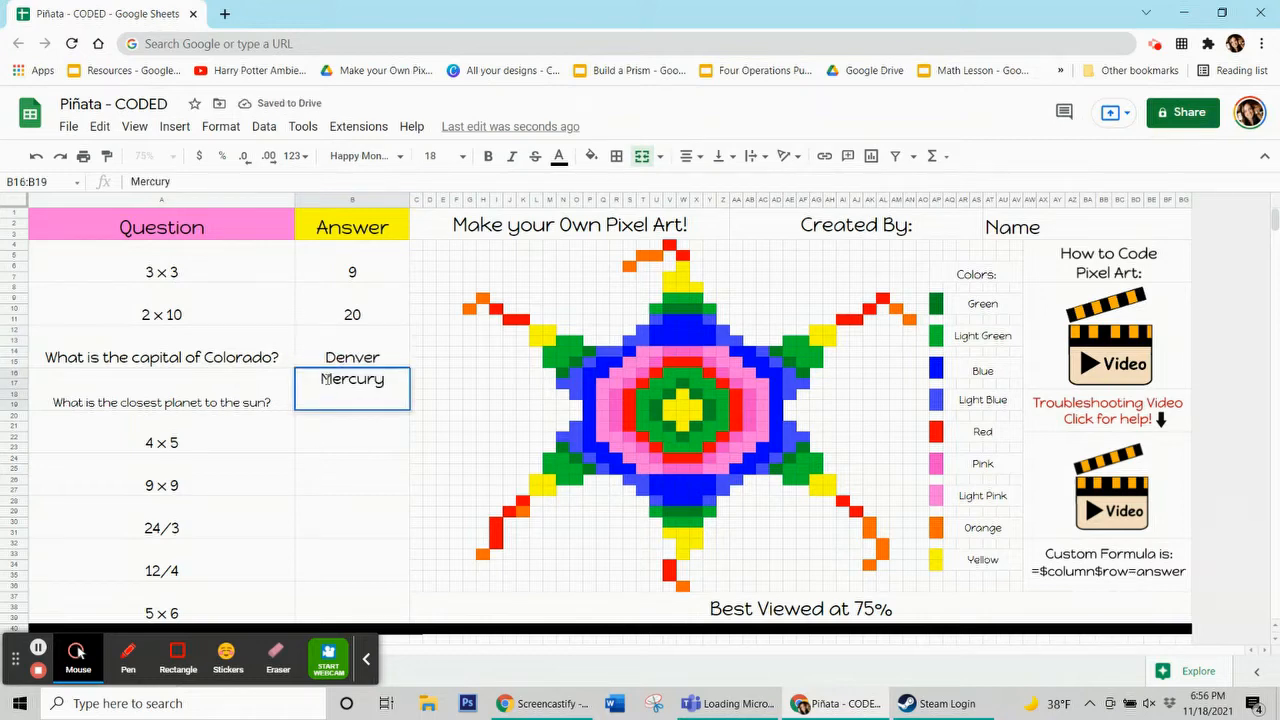
Enter 81, 8, 3 and 30 as the answers for 9 × 9, 24/3, 12/4 and 5 × 6
{"action": "key", "text": "Up"}
{"action": "key", "text": "Up"}
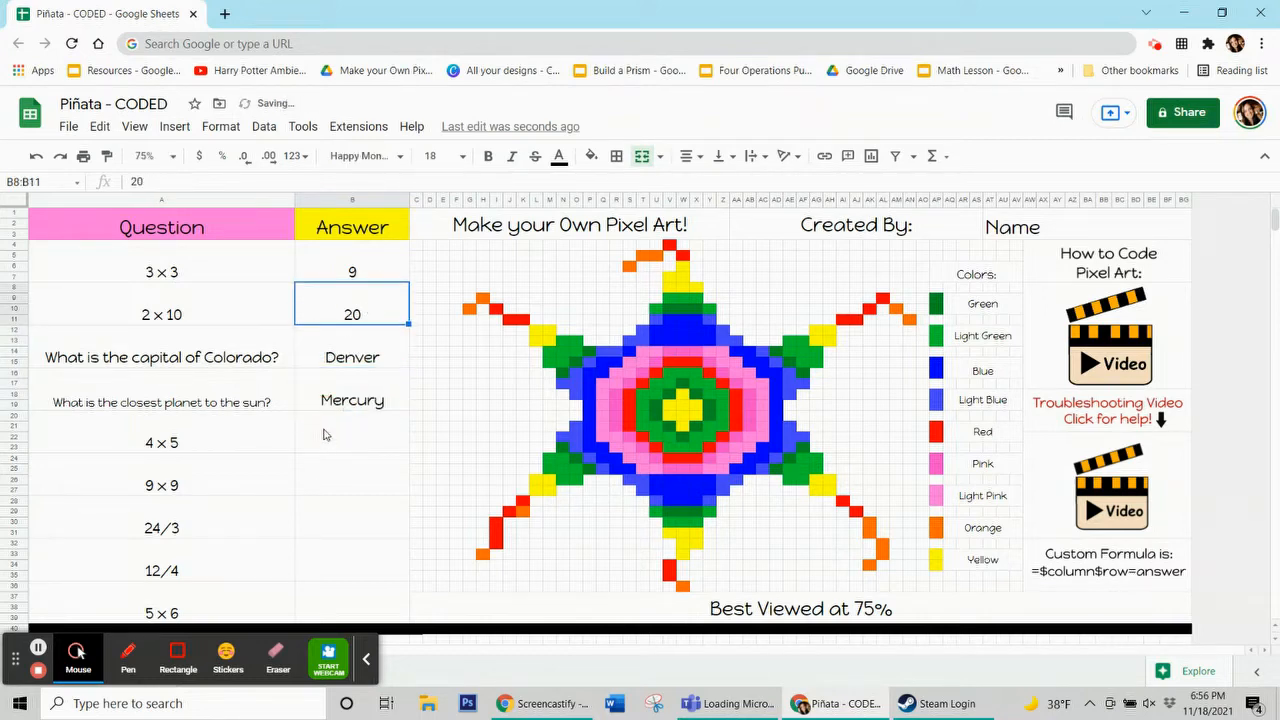
{"action": "left_click", "coordinate": [338, 402]}
{"action": "left_click", "coordinate": [330, 436]}
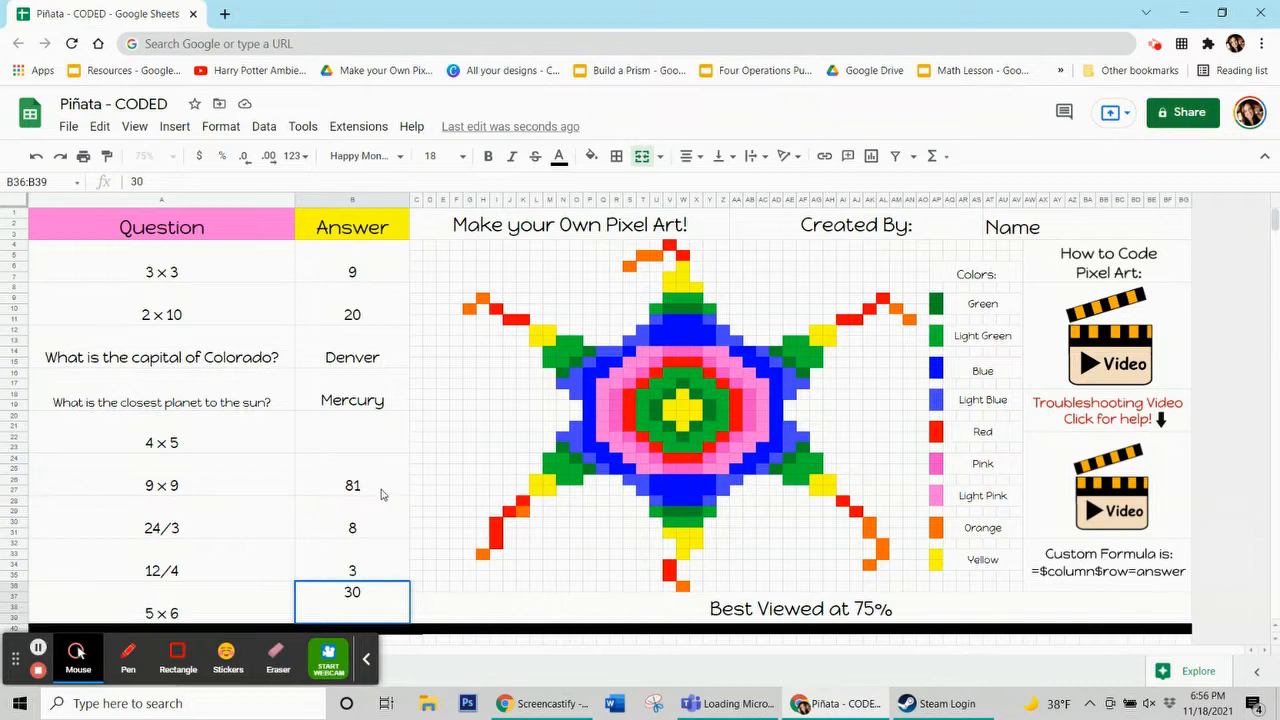
{"action": "left_click", "coordinate": [366, 659]}
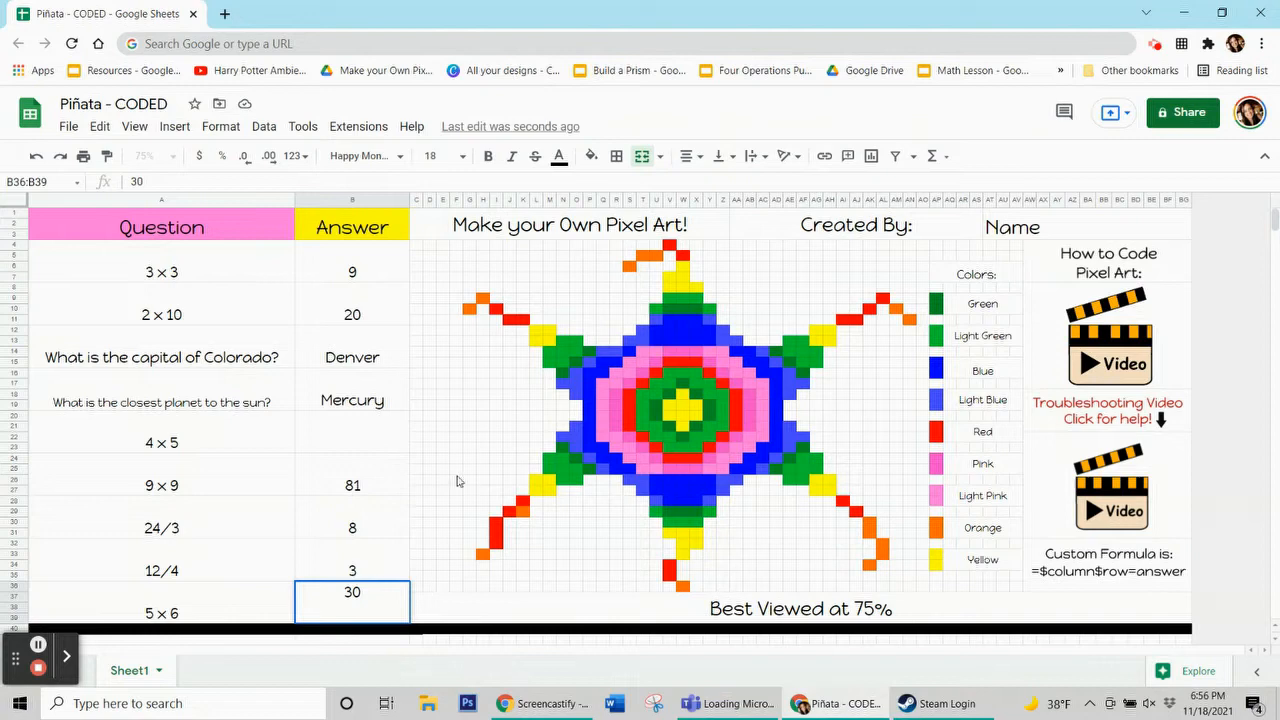
Review each filled cell in the Answer column one by one
{"action": "left_click", "coordinate": [359, 279]}
{"action": "left_click", "coordinate": [355, 300]}
{"action": "left_click", "coordinate": [345, 355]}
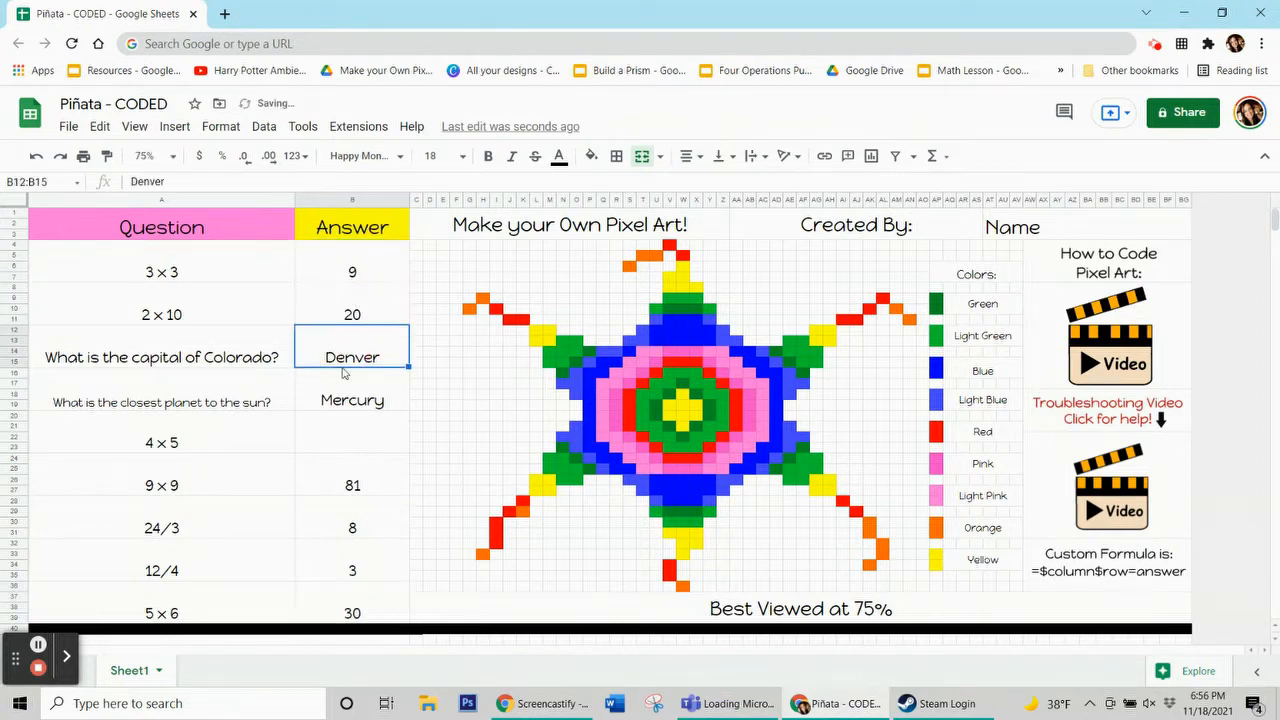
{"action": "left_click", "coordinate": [340, 400]}
{"action": "left_click", "coordinate": [336, 443]}
{"action": "left_click", "coordinate": [328, 485]}
{"action": "left_click", "coordinate": [332, 525]}
{"action": "left_click", "coordinate": [334, 555]}
{"action": "left_click", "coordinate": [337, 607]}
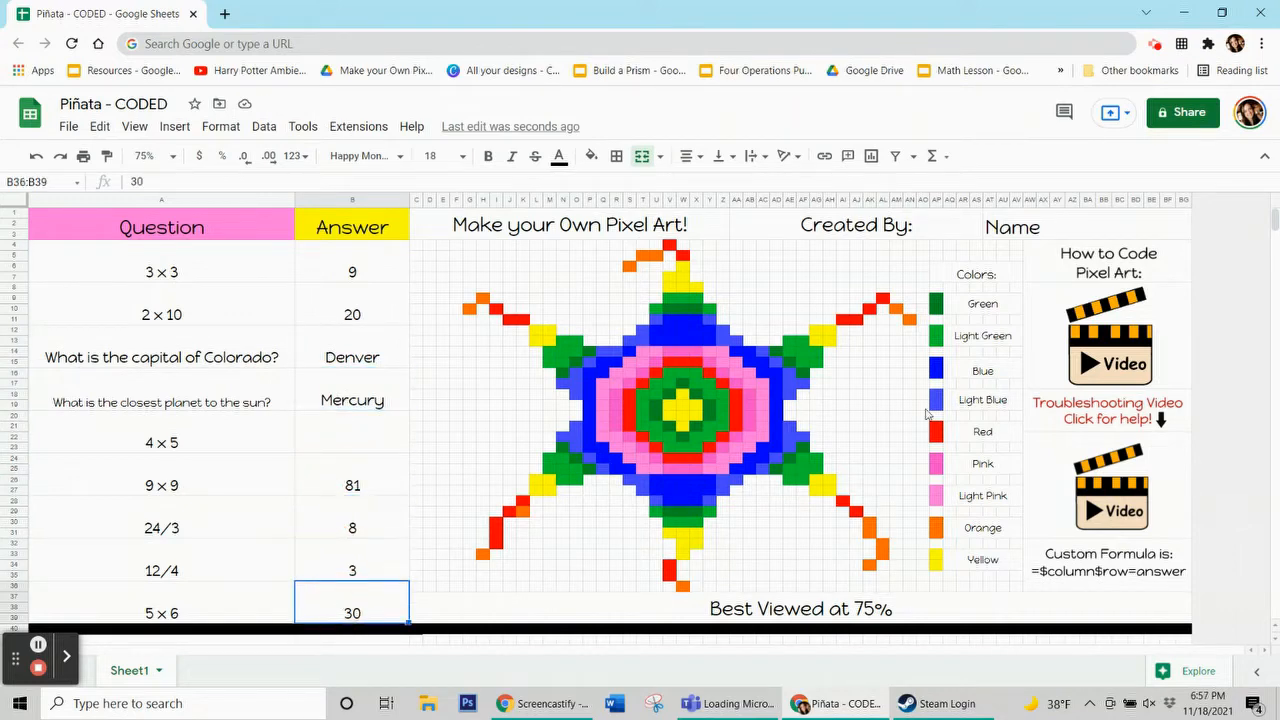
Examine the first answers, a pixel-art cell and the custom formula note
{"action": "left_click", "coordinate": [375, 280]}
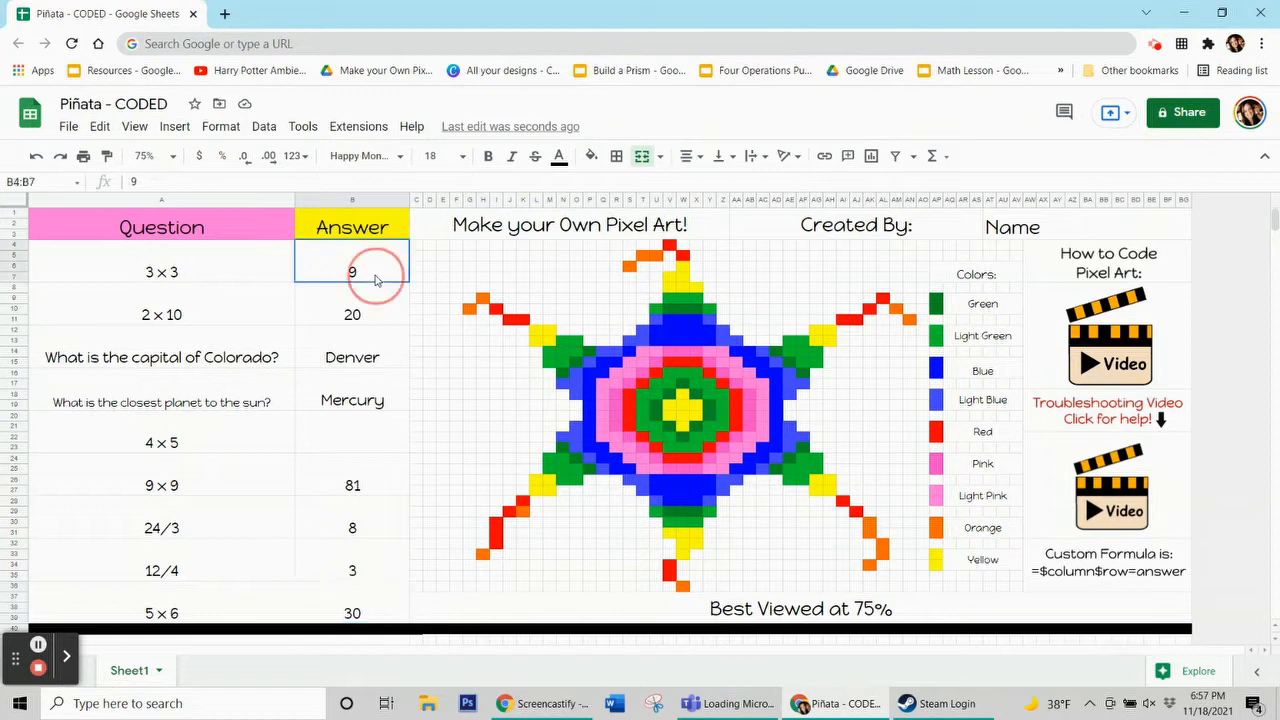
{"action": "left_click", "coordinate": [360, 318]}
{"action": "left_click", "coordinate": [352, 362]}
{"action": "left_click", "coordinate": [718, 380]}
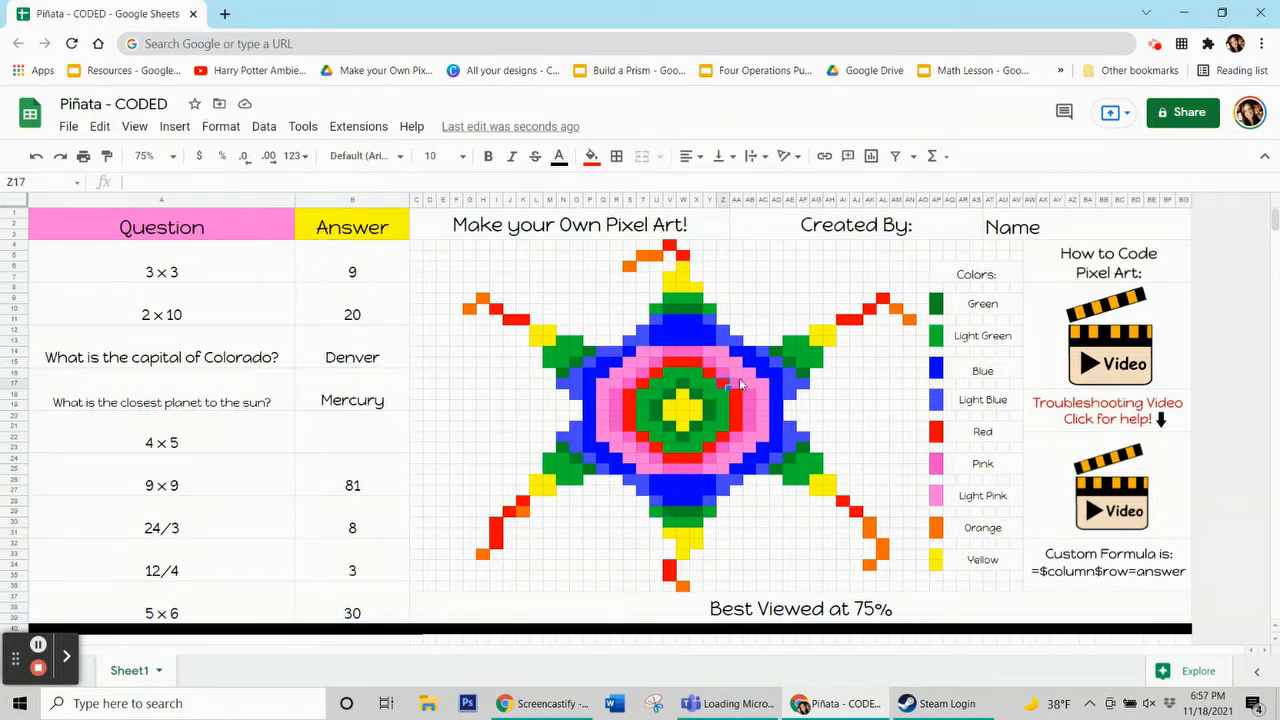
{"action": "left_click", "coordinate": [1188, 586]}
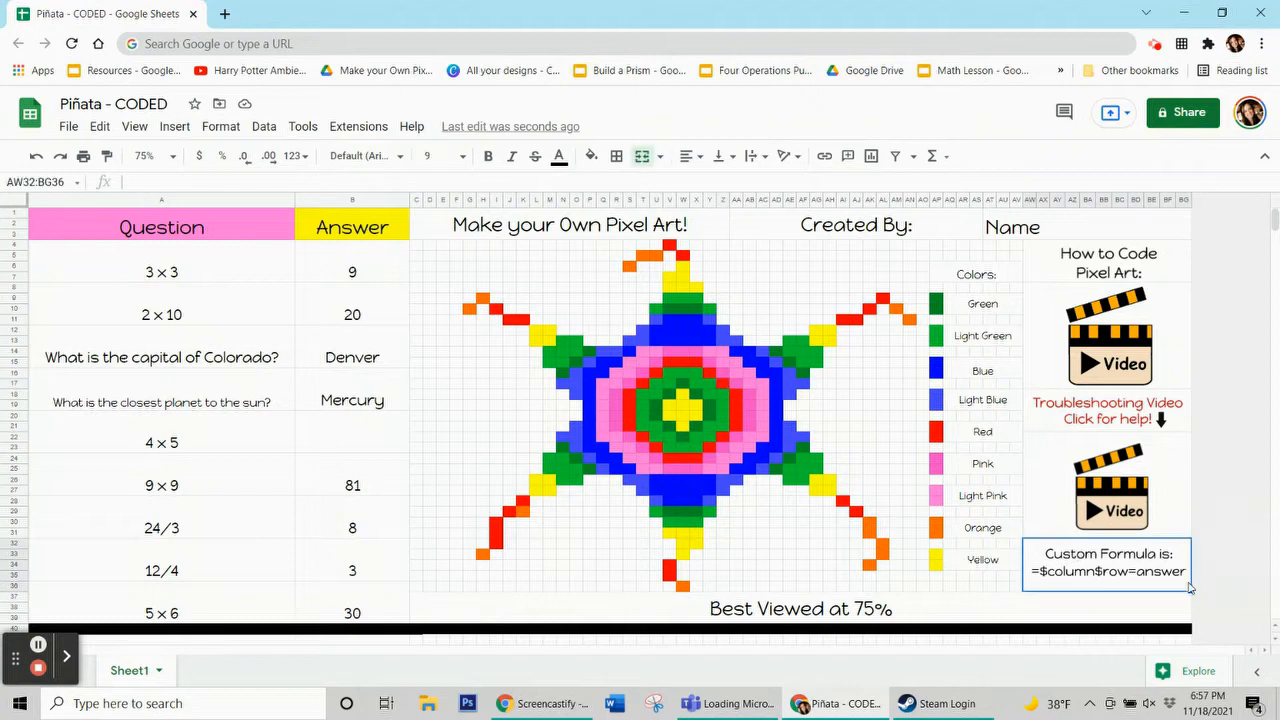
{"action": "left_click", "coordinate": [1173, 580]}
{"action": "left_click", "coordinate": [1070, 578]}
{"action": "left_click", "coordinate": [1107, 586]}
Compare the first three answer cells with the custom formula note
{"action": "left_click", "coordinate": [356, 266]}
{"action": "left_click", "coordinate": [345, 307]}
{"action": "left_click", "coordinate": [346, 362]}
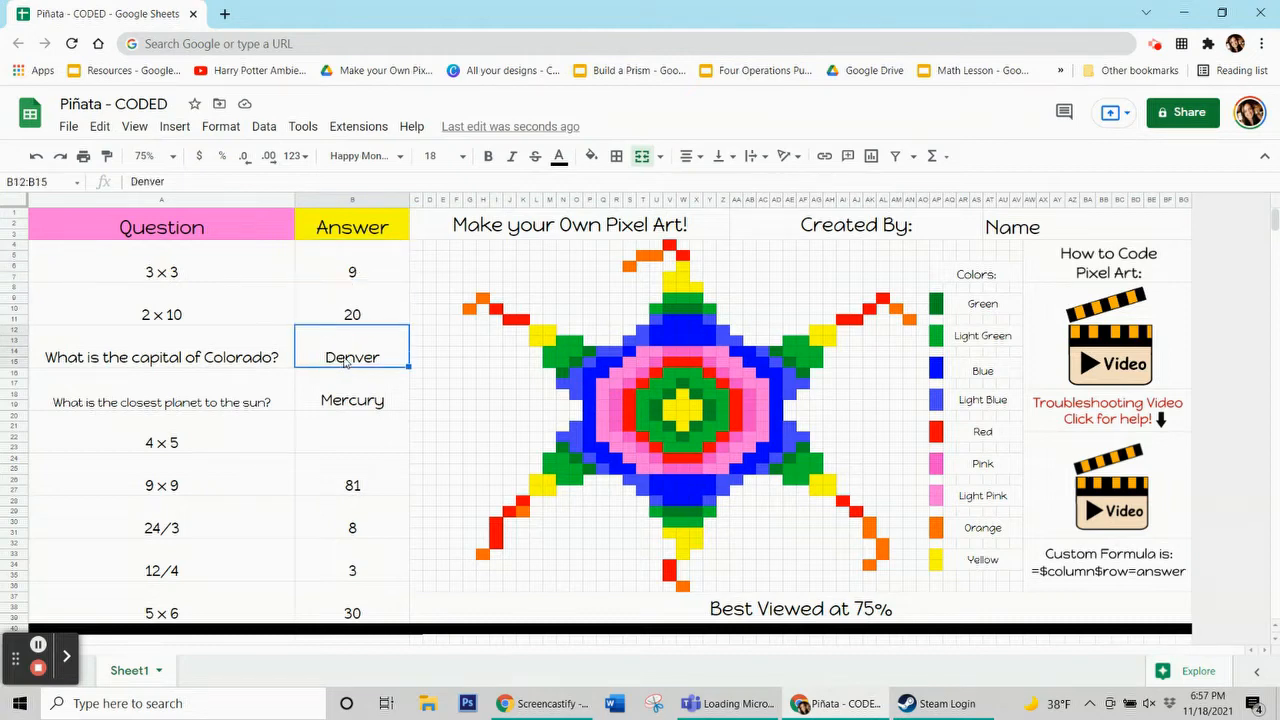
{"action": "left_click", "coordinate": [372, 280]}
{"action": "left_click", "coordinate": [1183, 572]}
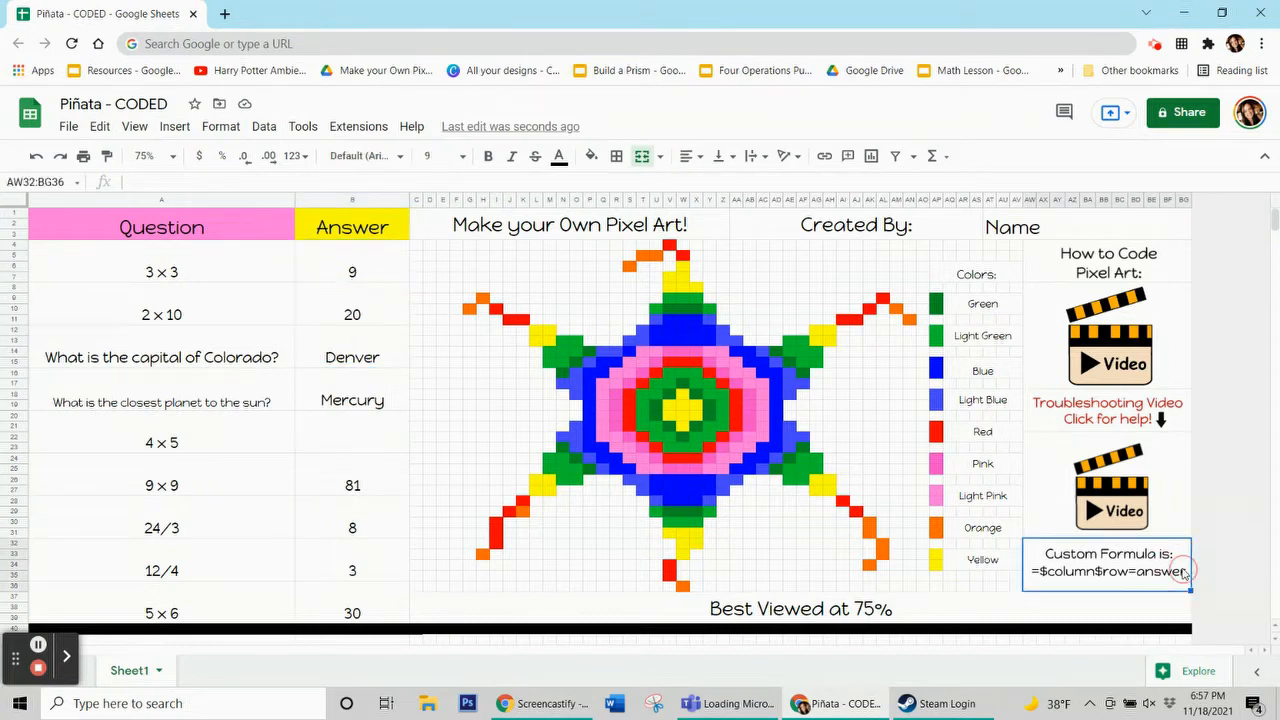
{"action": "left_click", "coordinate": [389, 276]}
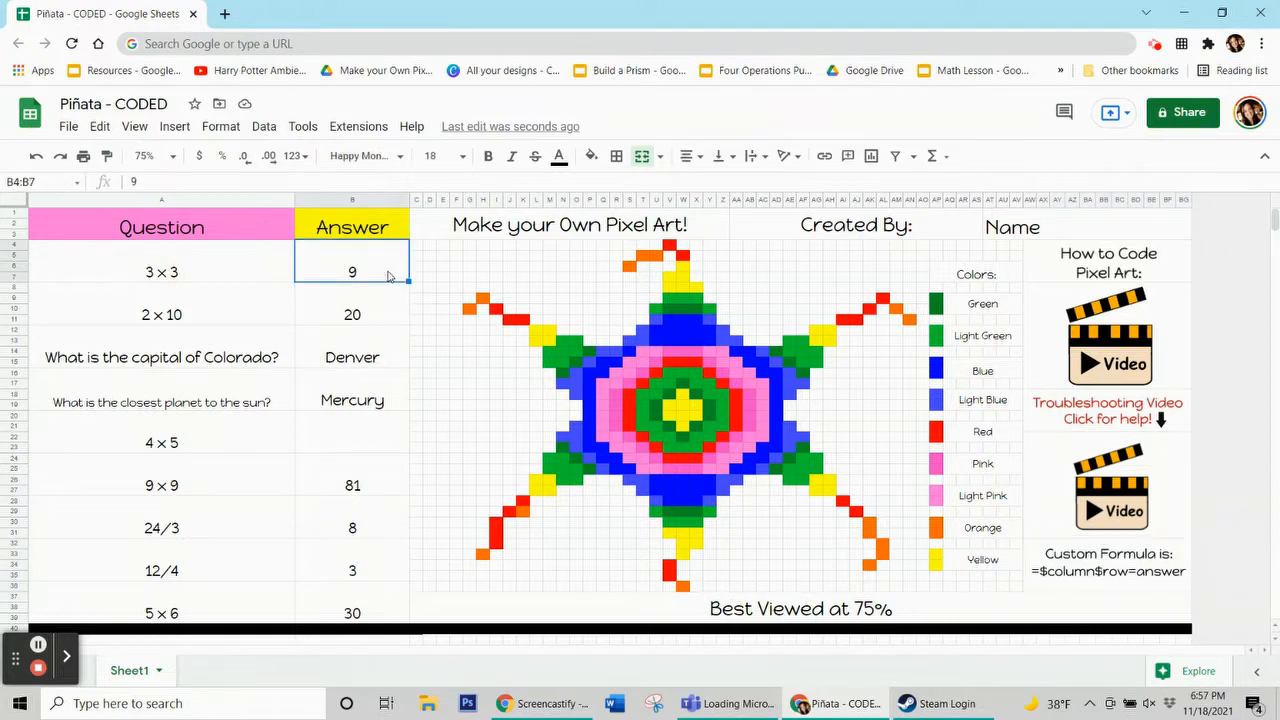
{"action": "left_click", "coordinate": [366, 318]}
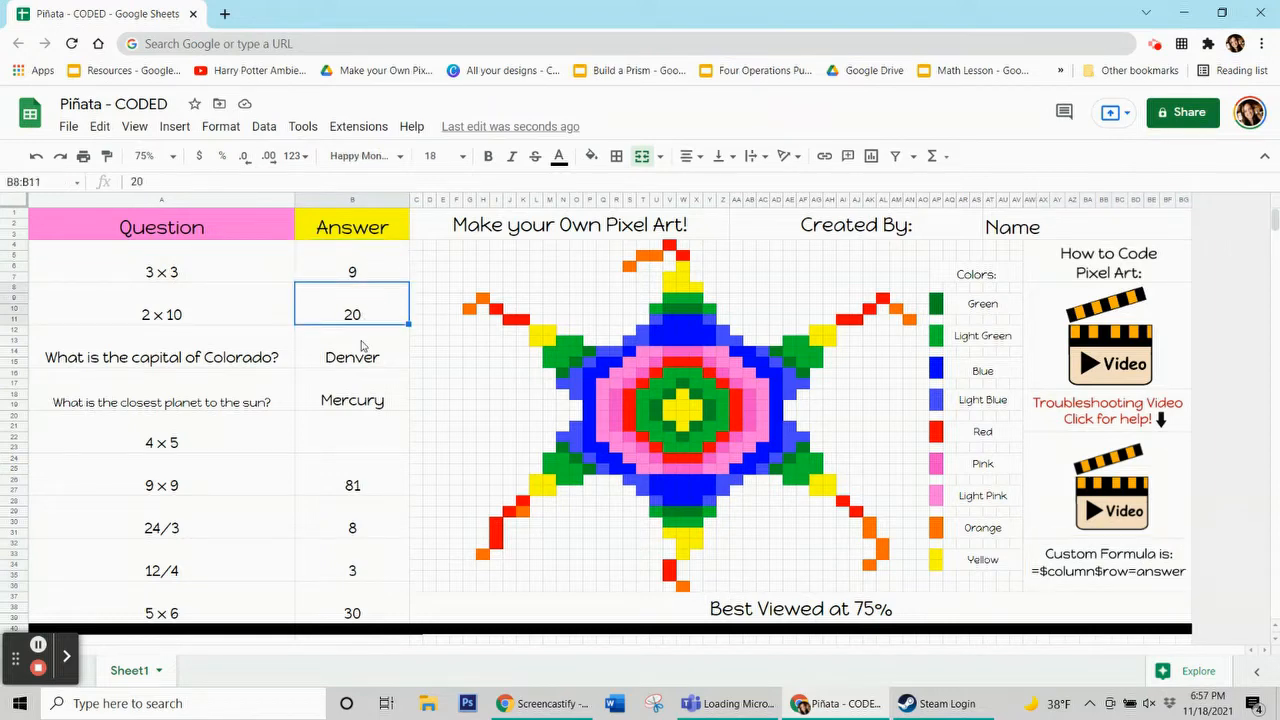
{"action": "left_click", "coordinate": [384, 263]}
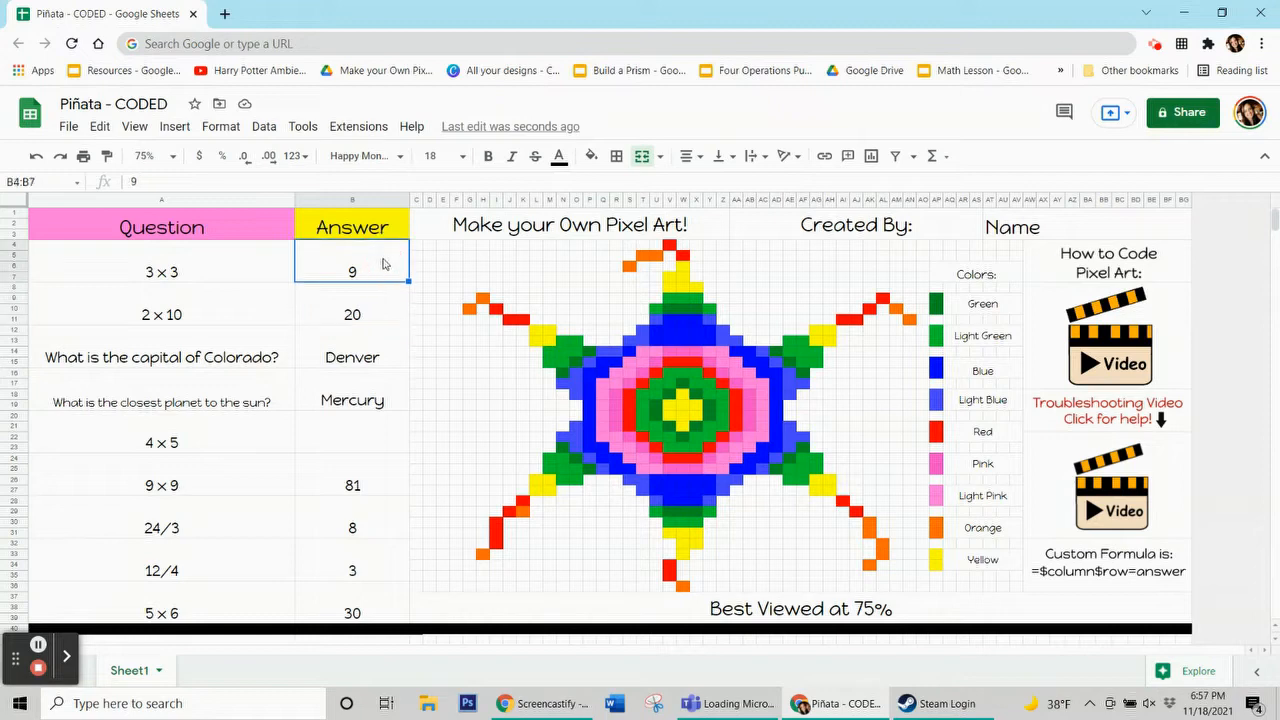
Inspect the custom formula note, the whole Answer column and the first two answer cells
{"action": "left_click", "coordinate": [1090, 574]}
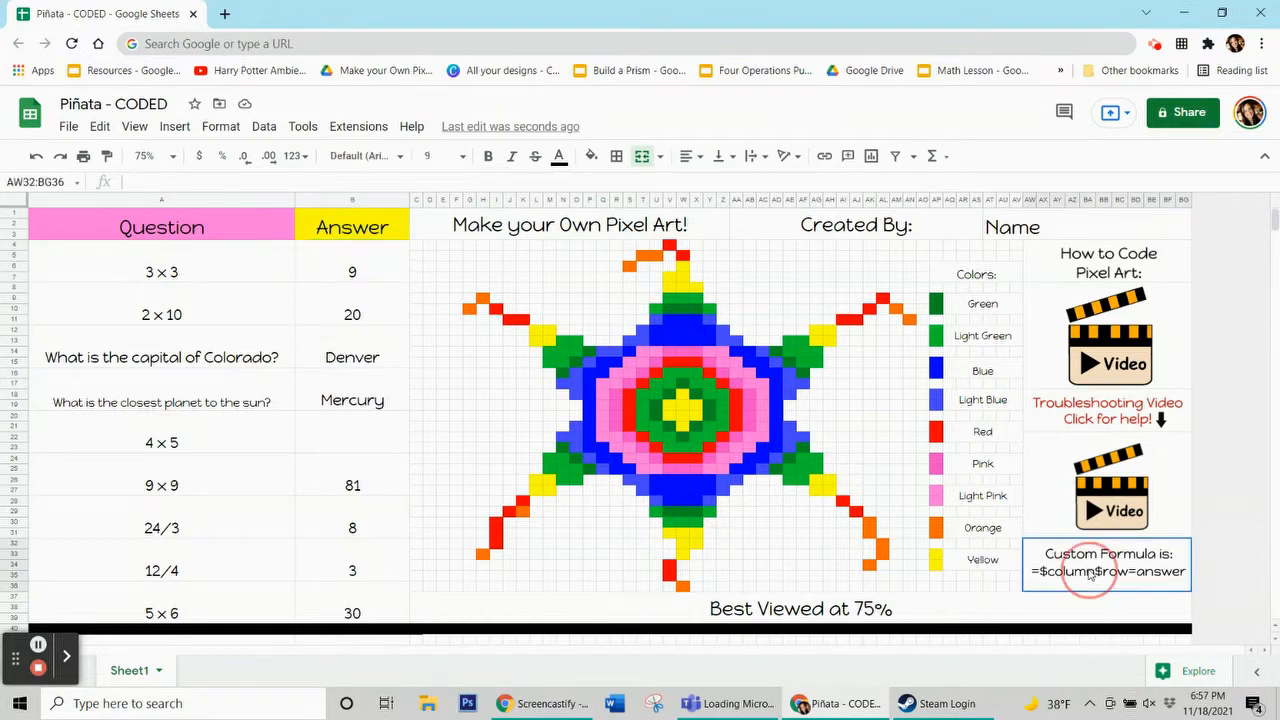
{"action": "left_click", "coordinate": [370, 272]}
{"action": "left_click", "coordinate": [356, 199]}
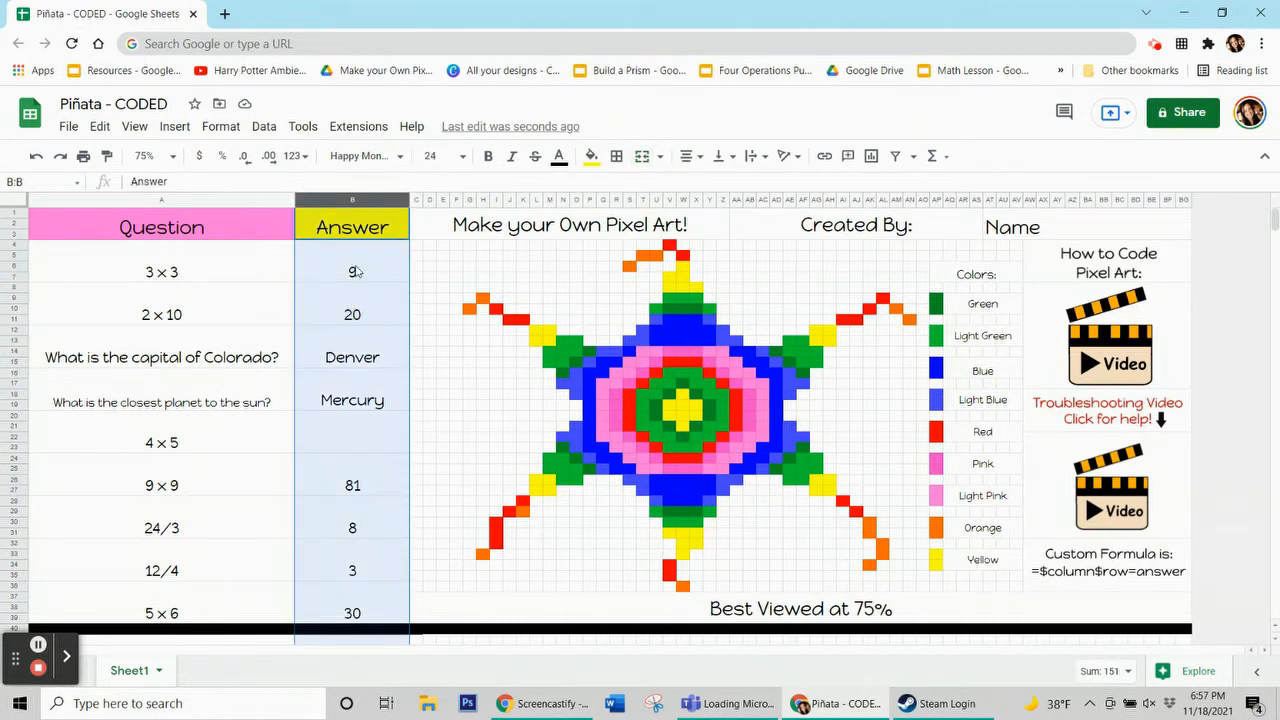
{"action": "left_click", "coordinate": [356, 272]}
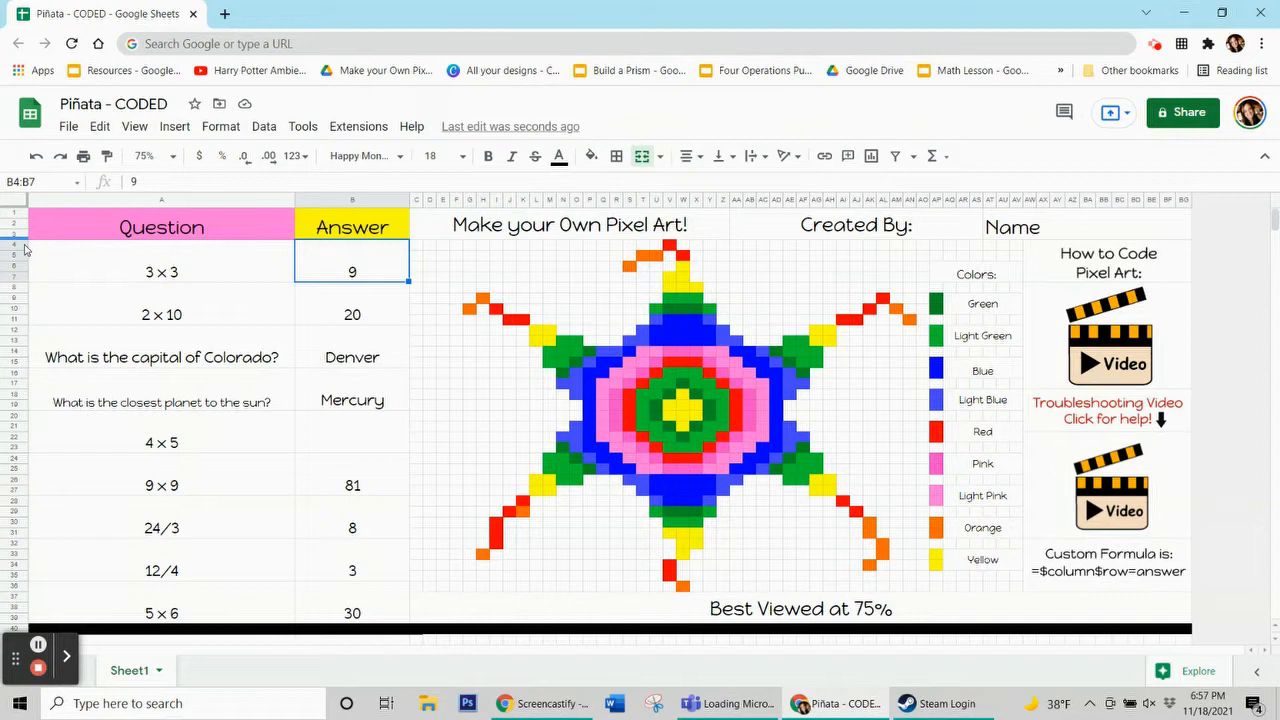
{"action": "left_click", "coordinate": [372, 268]}
{"action": "left_click", "coordinate": [341, 326]}
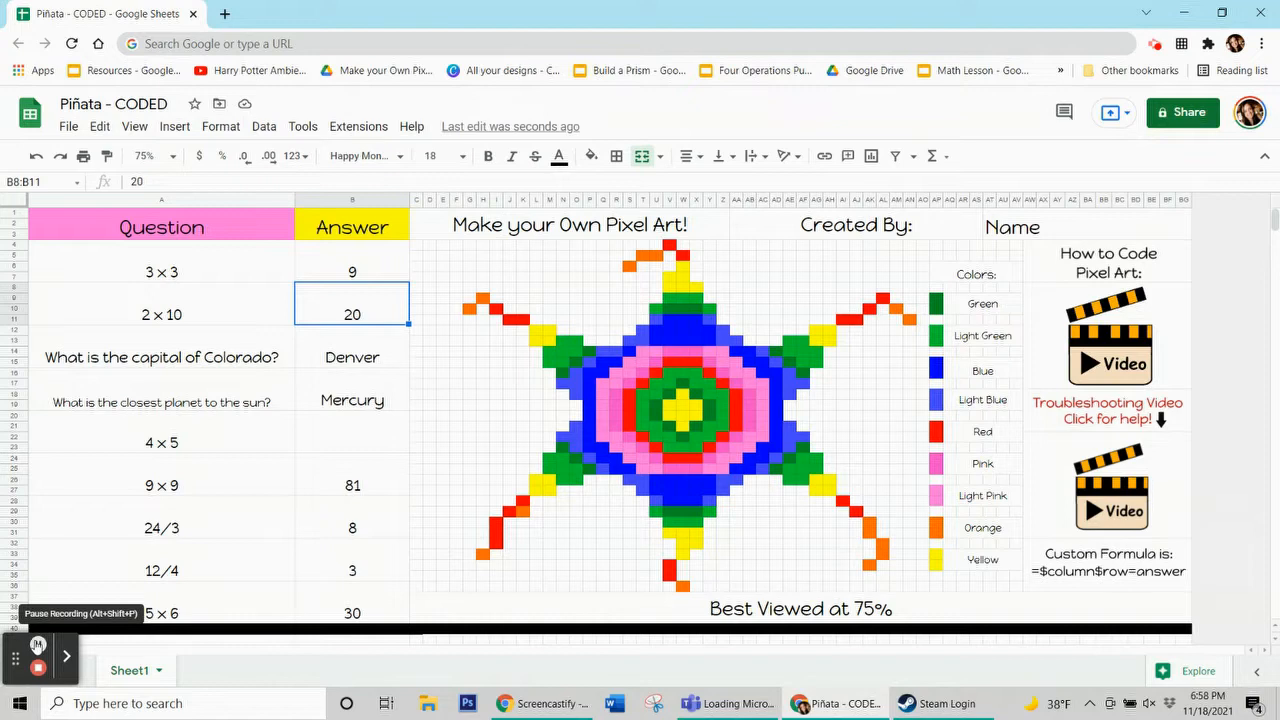
Step through the answer cells again down to the empty 4 × 5 answer
{"action": "left_click", "coordinate": [38, 645]}
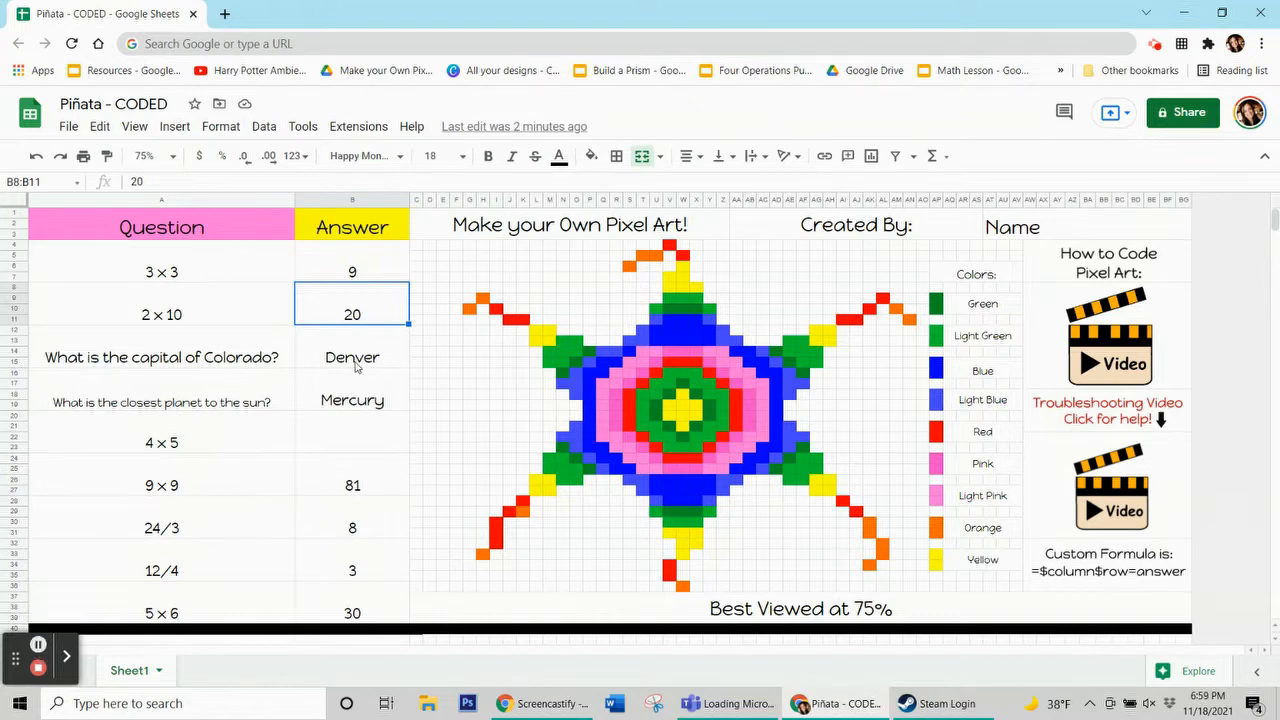
{"action": "left_click", "coordinate": [357, 366]}
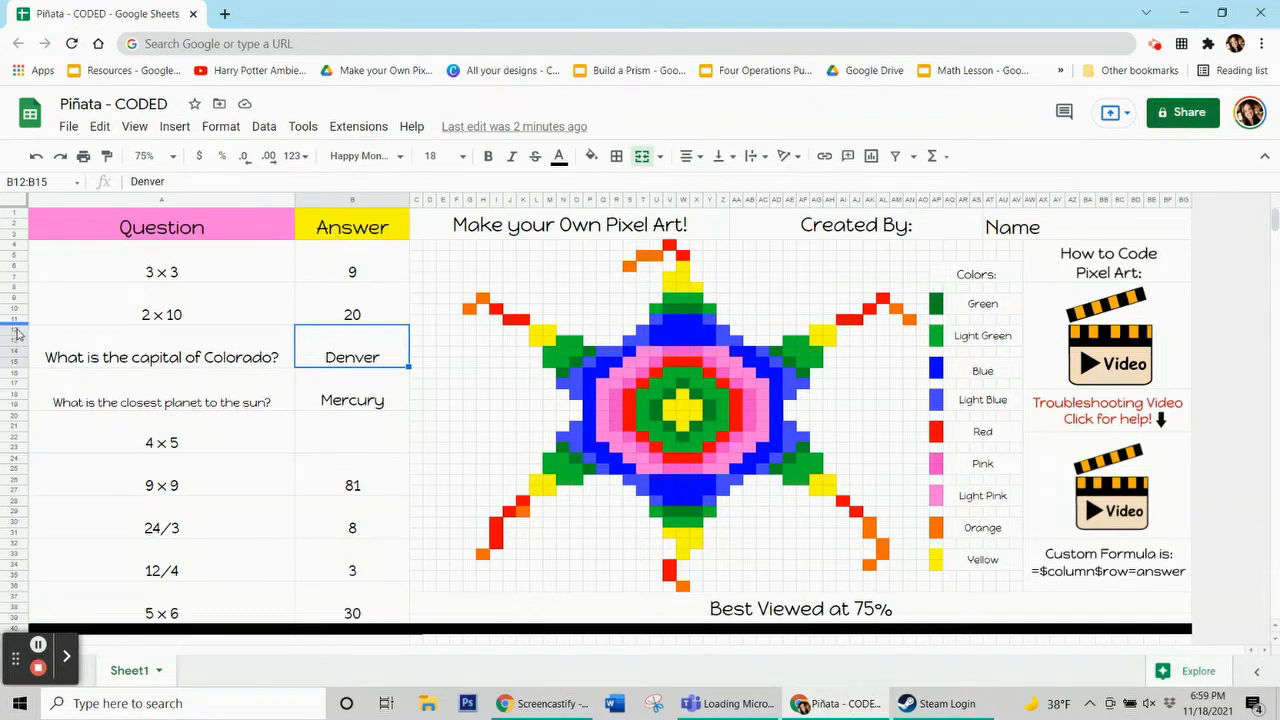
{"action": "key", "text": "Up"}
{"action": "key", "text": "Up"}
{"action": "left_click", "coordinate": [350, 318]}
{"action": "left_click", "coordinate": [346, 361]}
{"action": "left_click", "coordinate": [341, 396]}
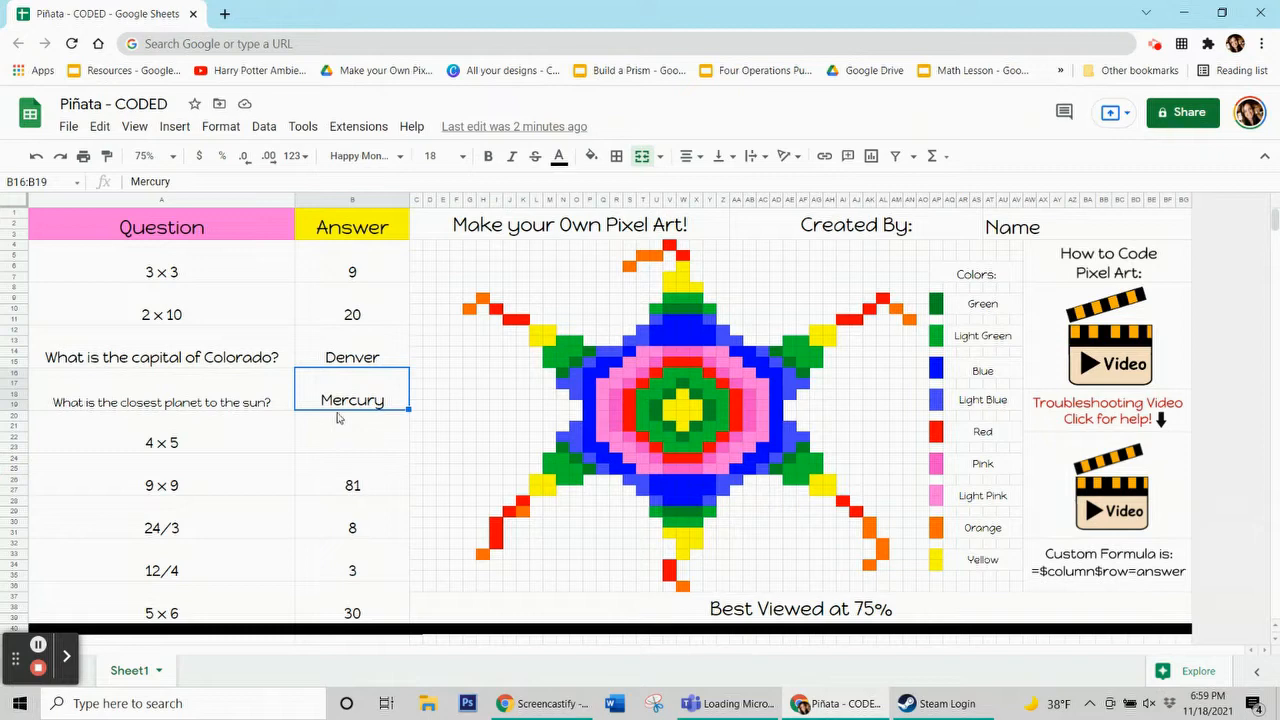
{"action": "left_click", "coordinate": [336, 436]}
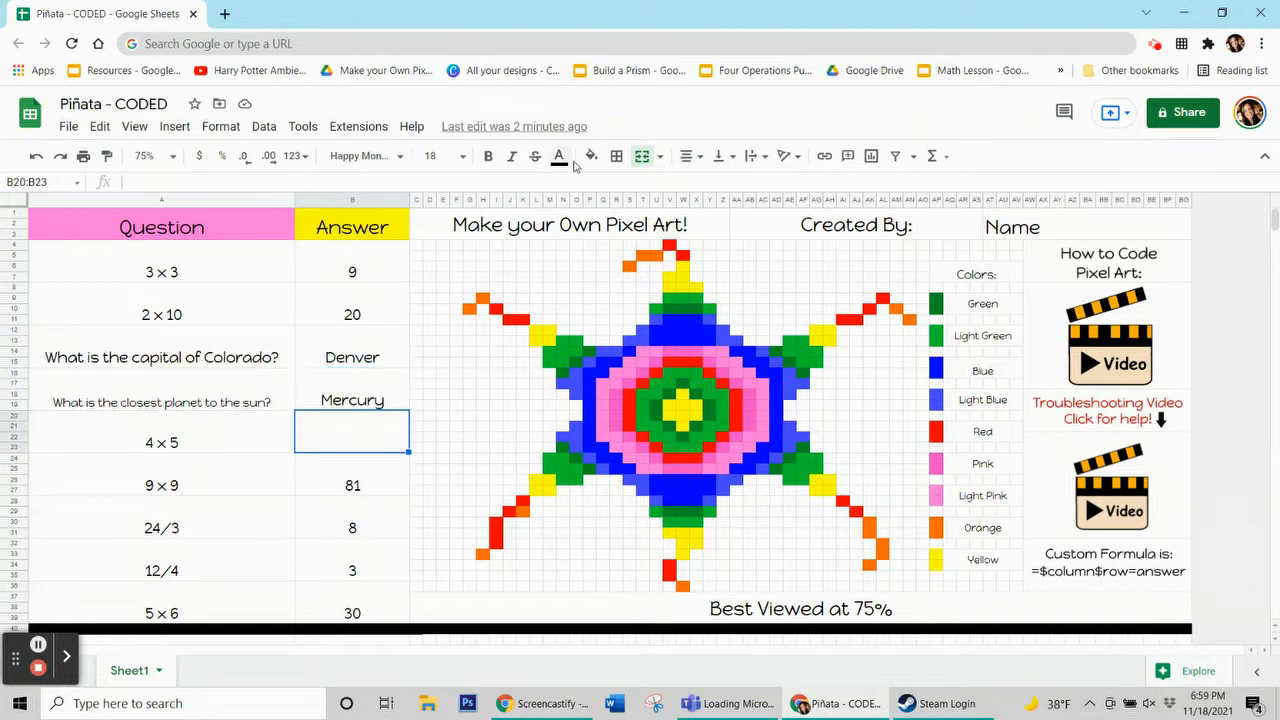
Enter 20 as the answer for 4 × 5
{"action": "left_click", "coordinate": [559, 157]}
{"action": "left_click", "coordinate": [567, 206]}
{"action": "left_click", "coordinate": [348, 443]}
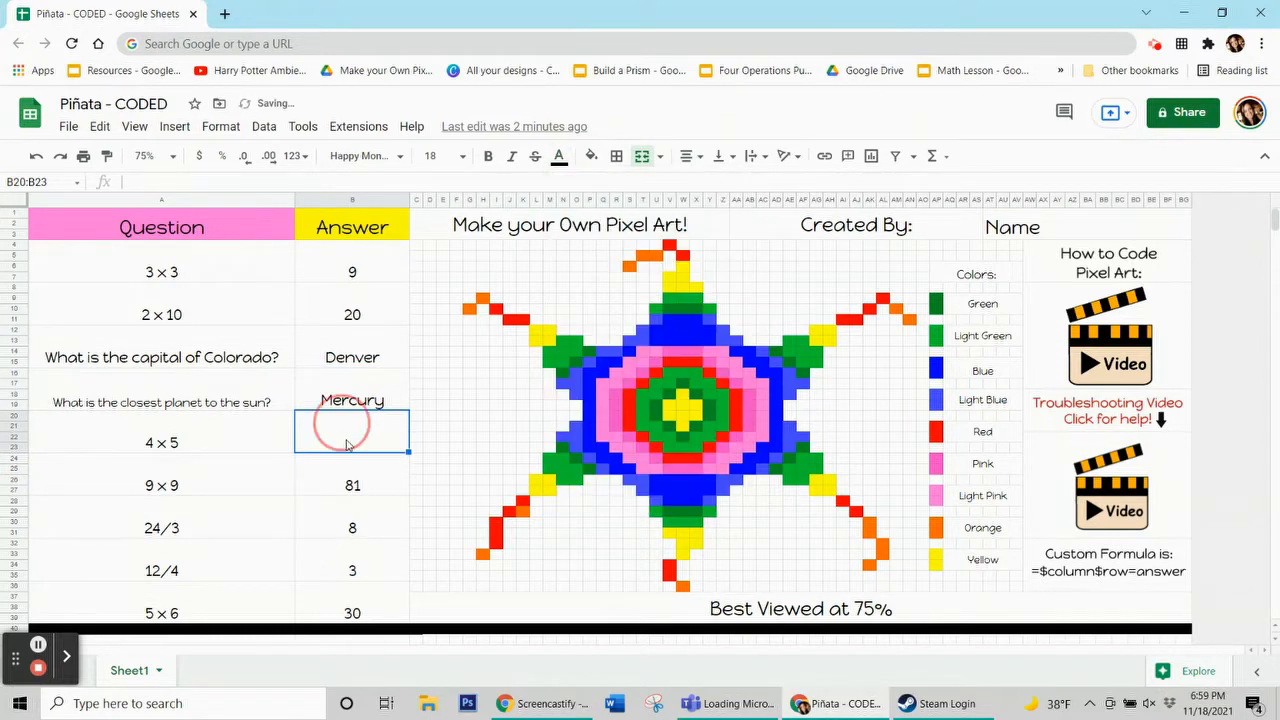
{"action": "type", "text": "20"}
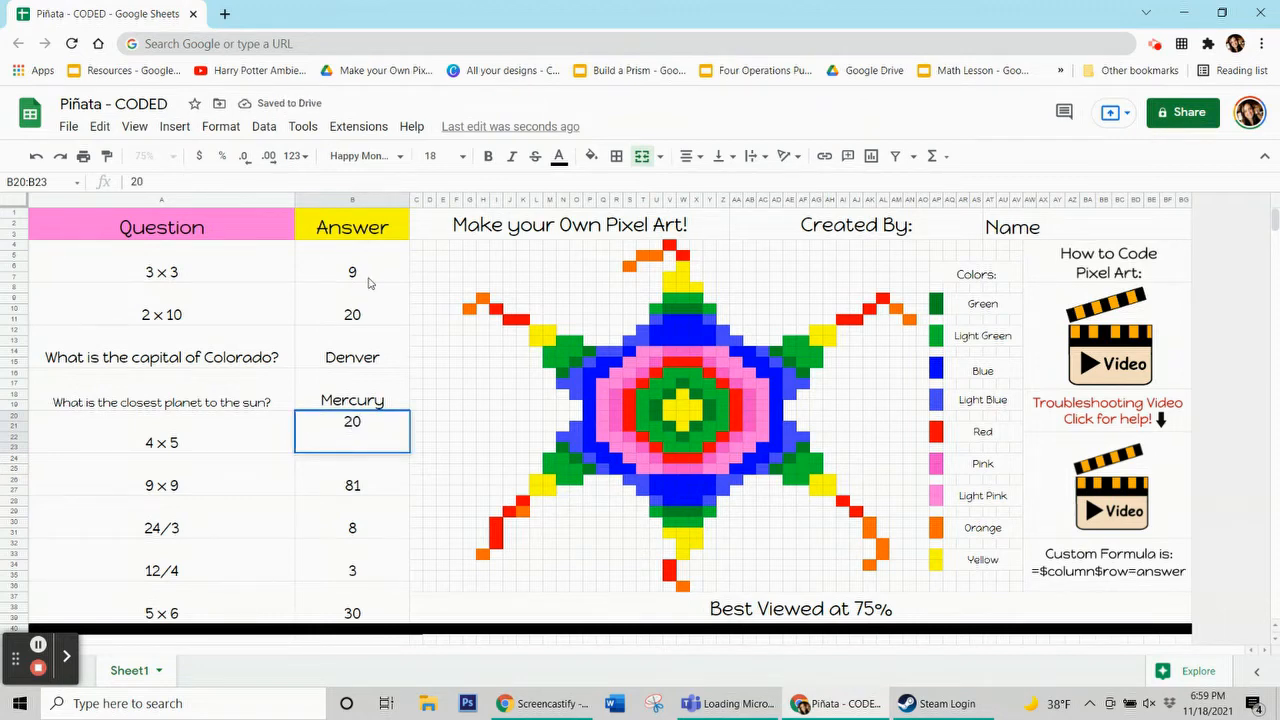
{"action": "left_click", "coordinate": [367, 279]}
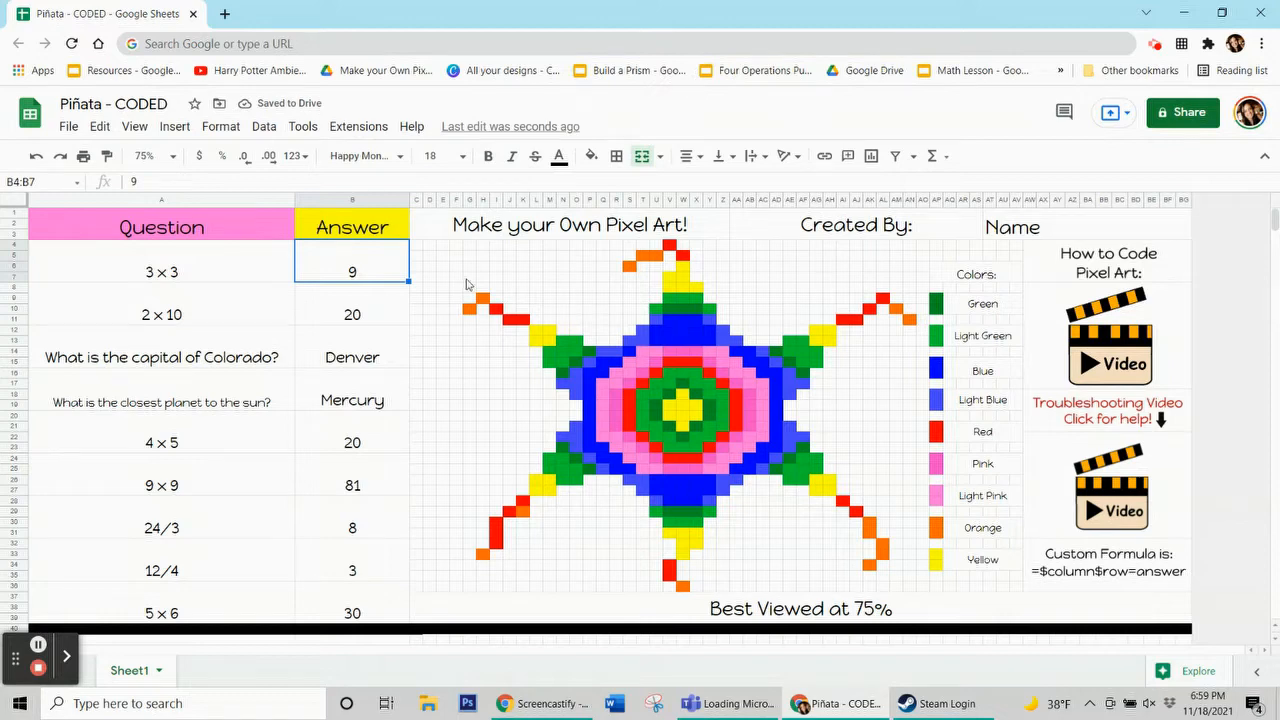
Check an orange pixel's fill color, then add a conditional formatting rule to the 3 × 3 answer cell with an orange fill
{"action": "left_click", "coordinate": [482, 299]}
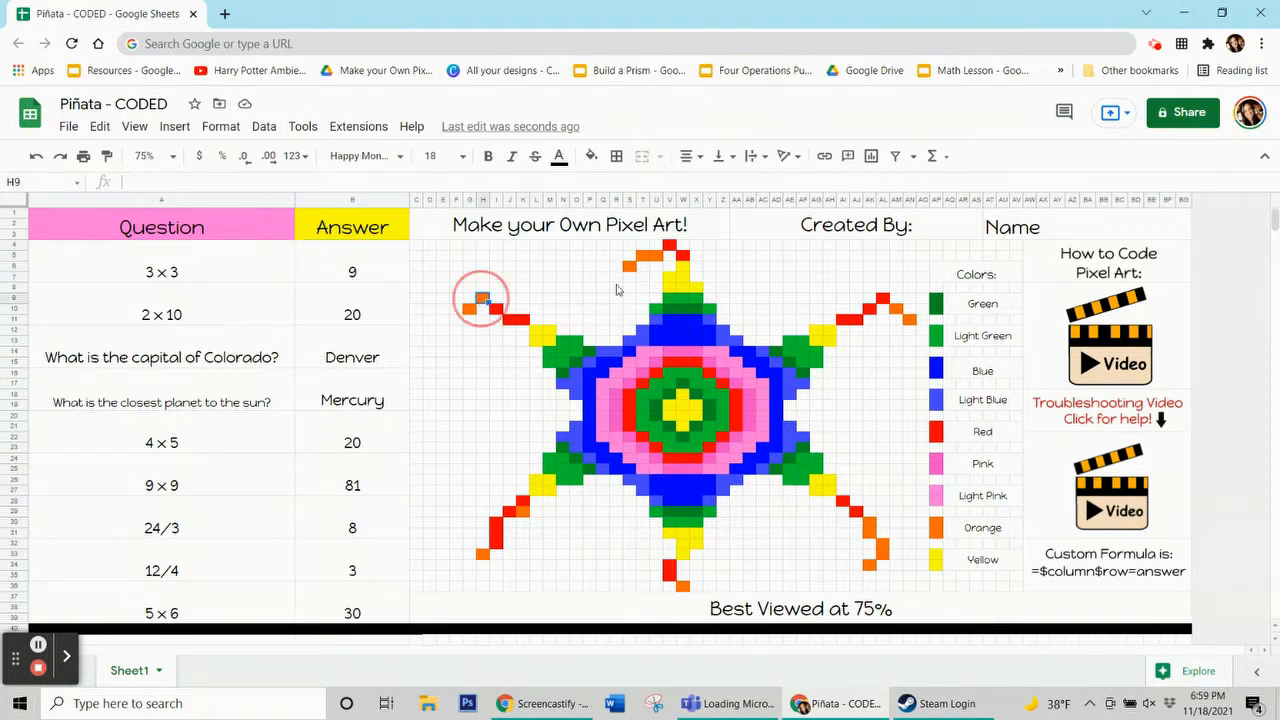
{"action": "left_click", "coordinate": [596, 157]}
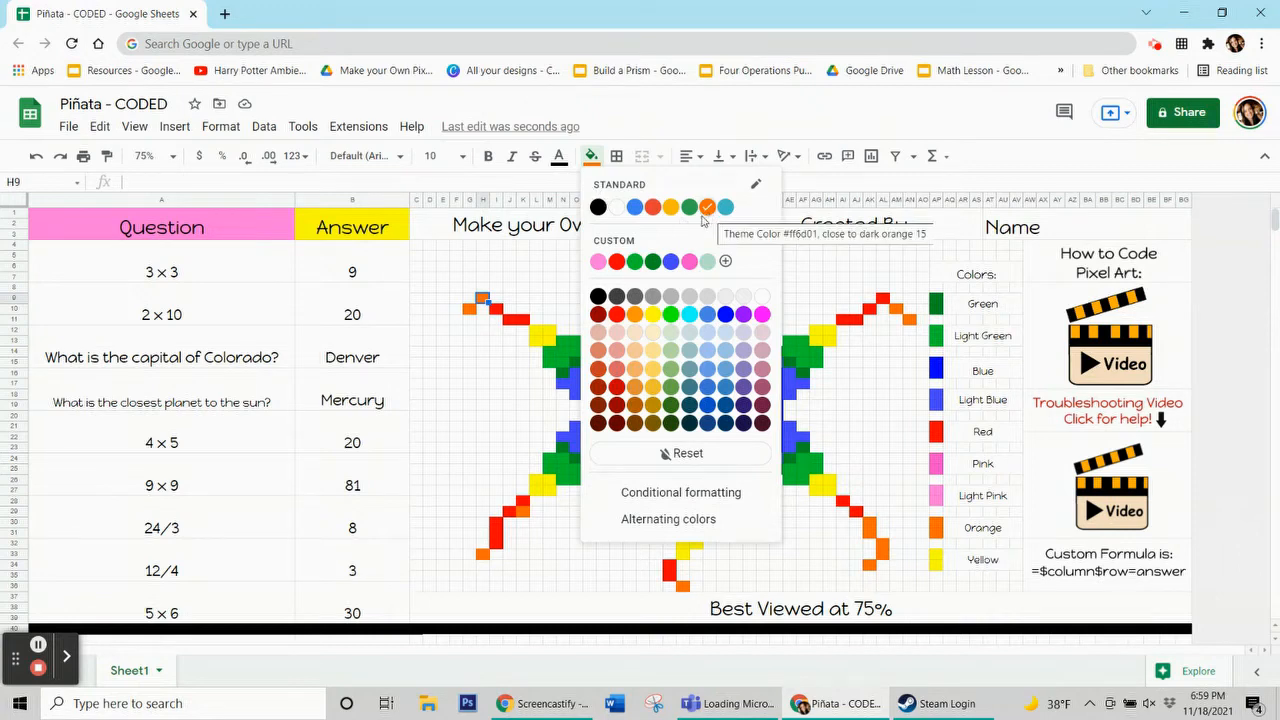
{"action": "left_click", "coordinate": [371, 277]}
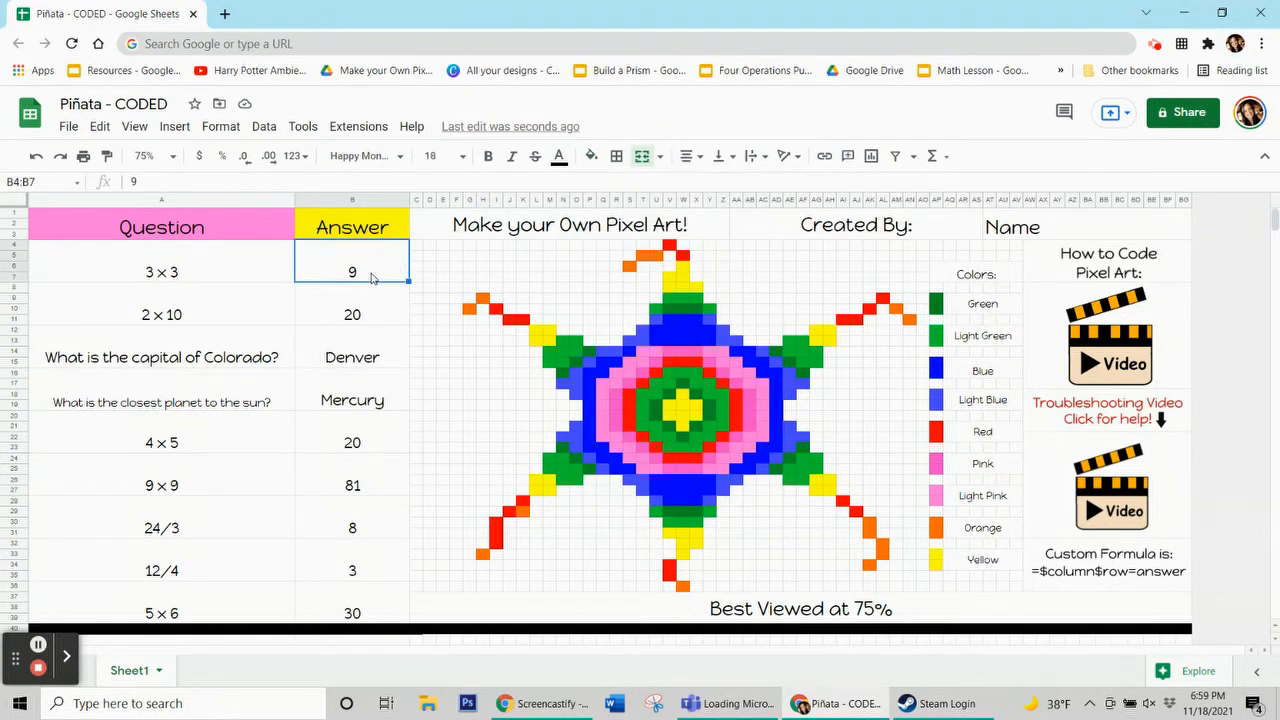
{"action": "left_click", "coordinate": [371, 278]}
{"action": "left_click", "coordinate": [221, 126]}
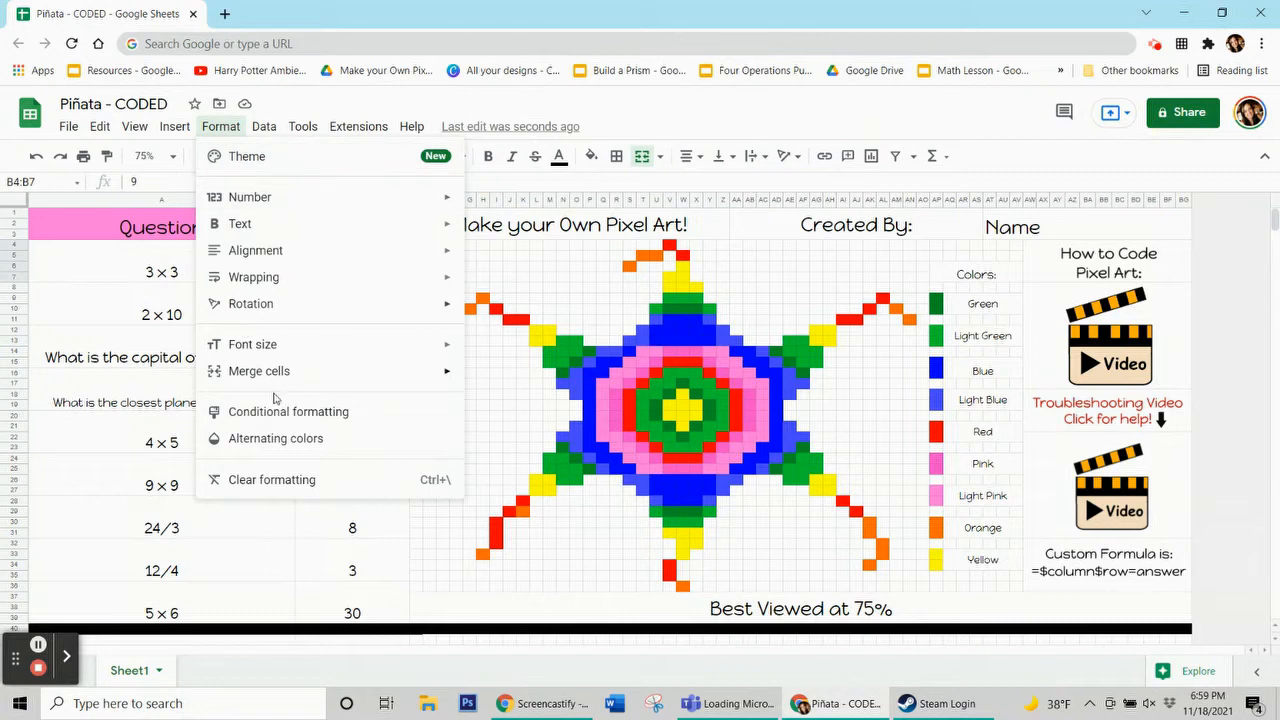
{"action": "left_click", "coordinate": [287, 411]}
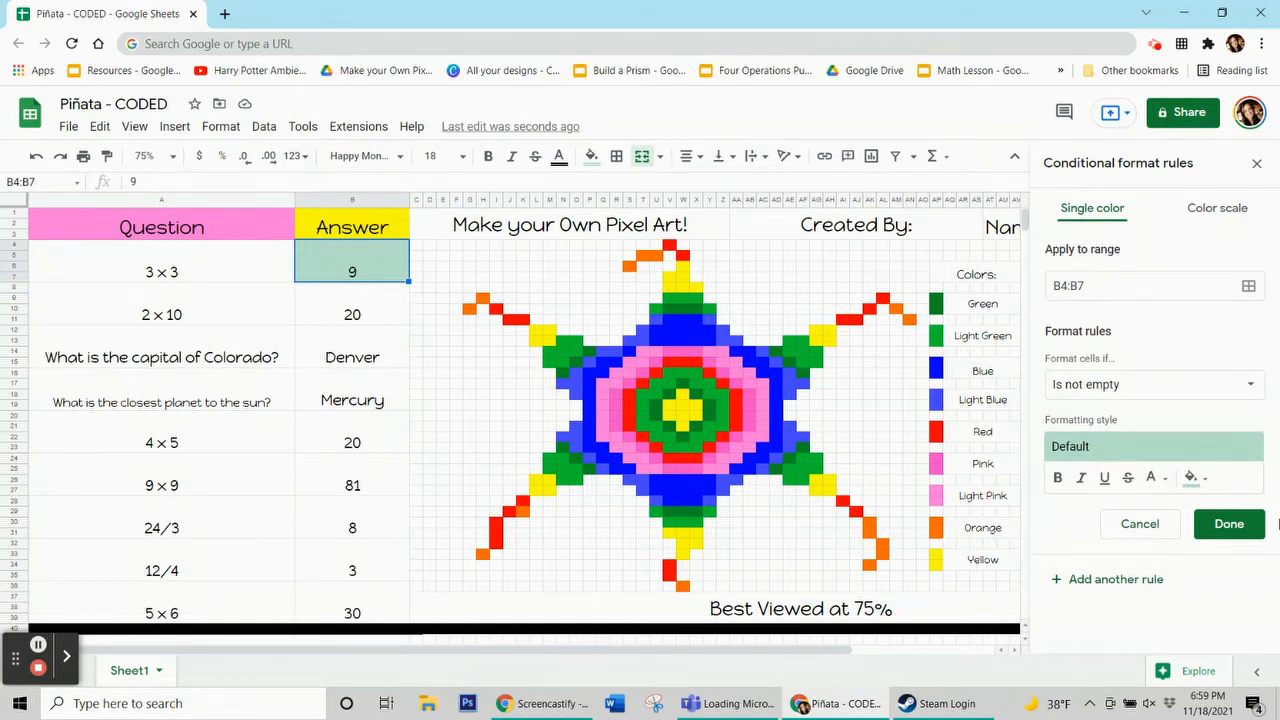
{"action": "left_click", "coordinate": [1197, 479]}
{"action": "left_click", "coordinate": [1141, 205]}
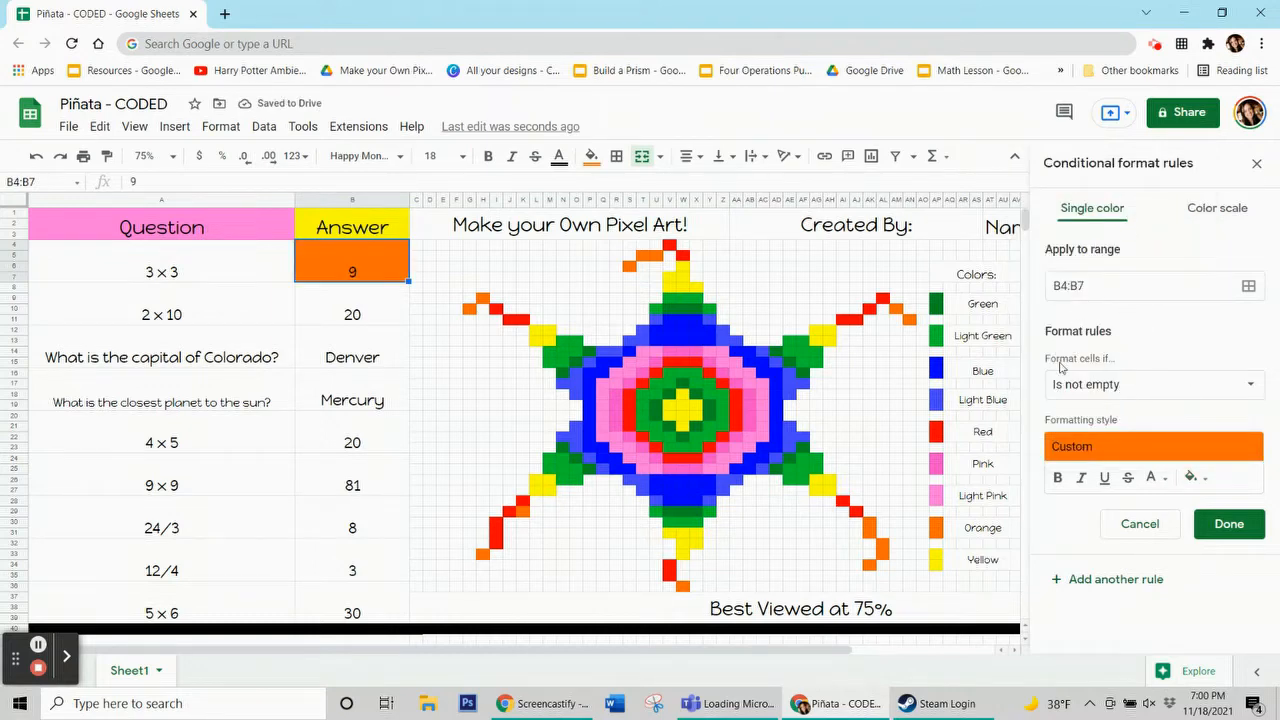
Set the rule's condition to Custom formula is =$B$4=9 and save the rule
{"action": "left_click", "coordinate": [1082, 386]}
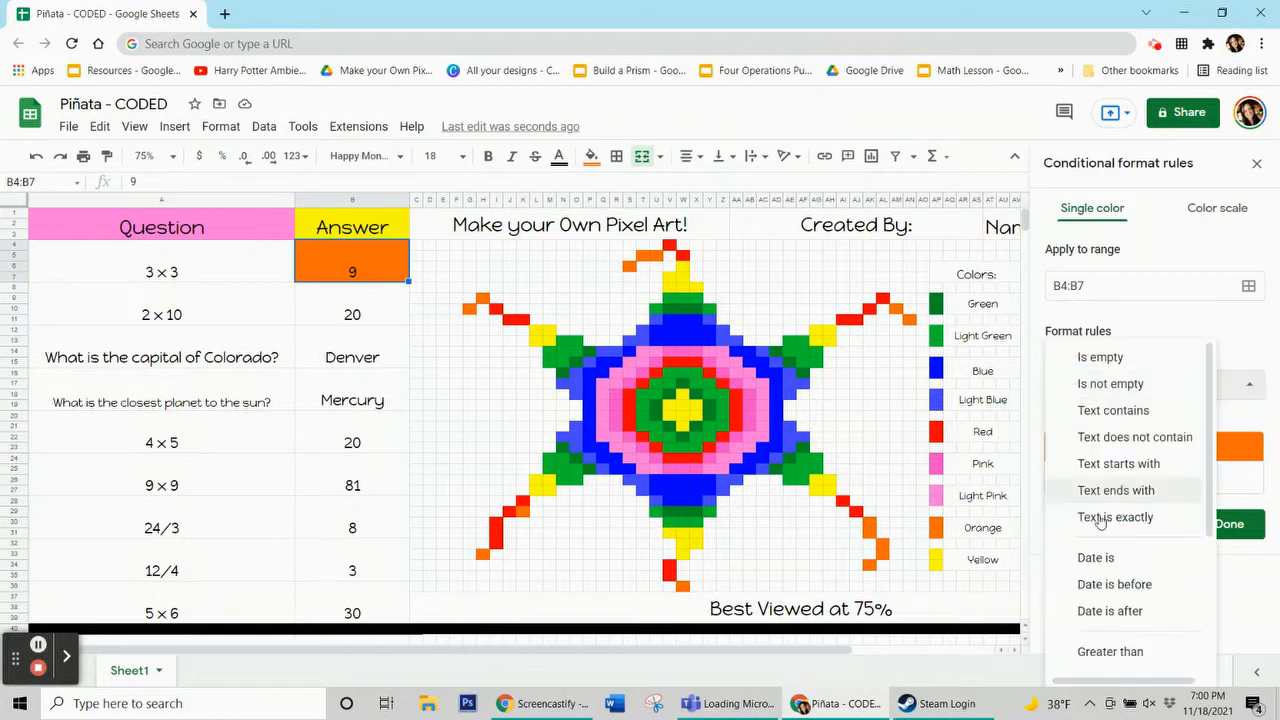
{"action": "scroll", "coordinate": [1100, 522], "scroll_direction": "down", "scroll_amount": 3}
{"action": "left_click", "coordinate": [1143, 652]}
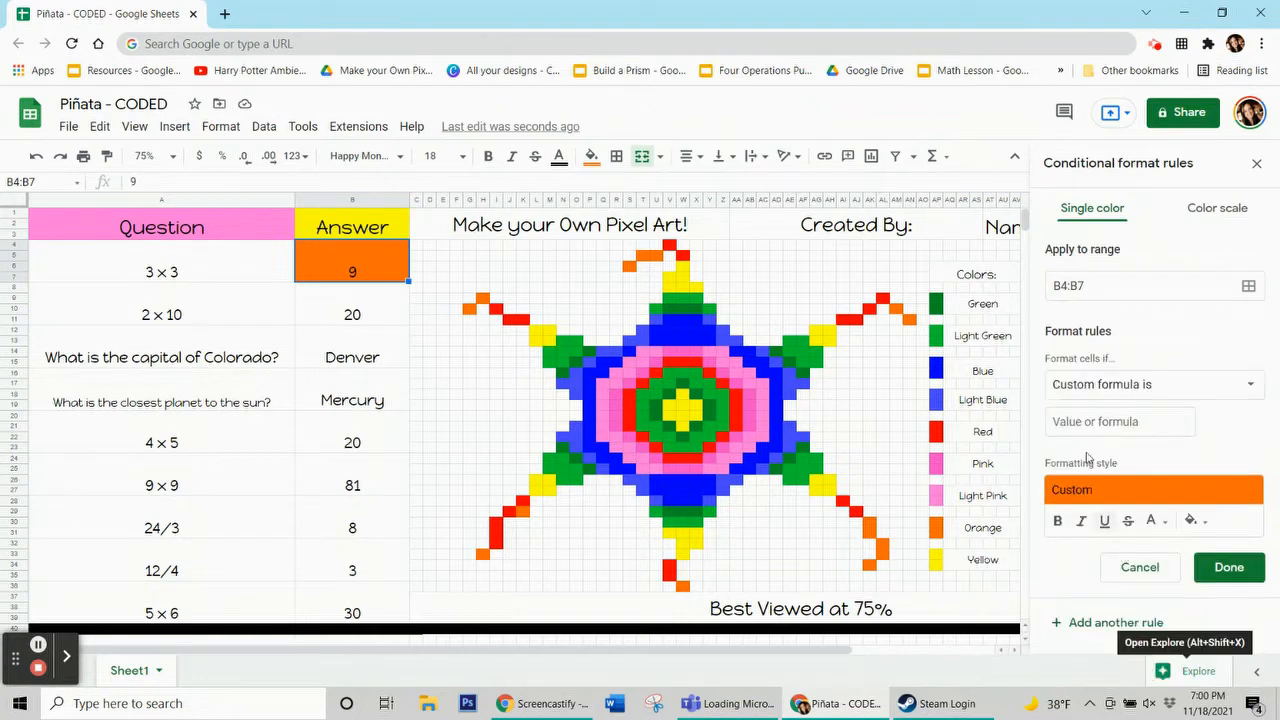
{"action": "left_click", "coordinate": [1084, 422]}
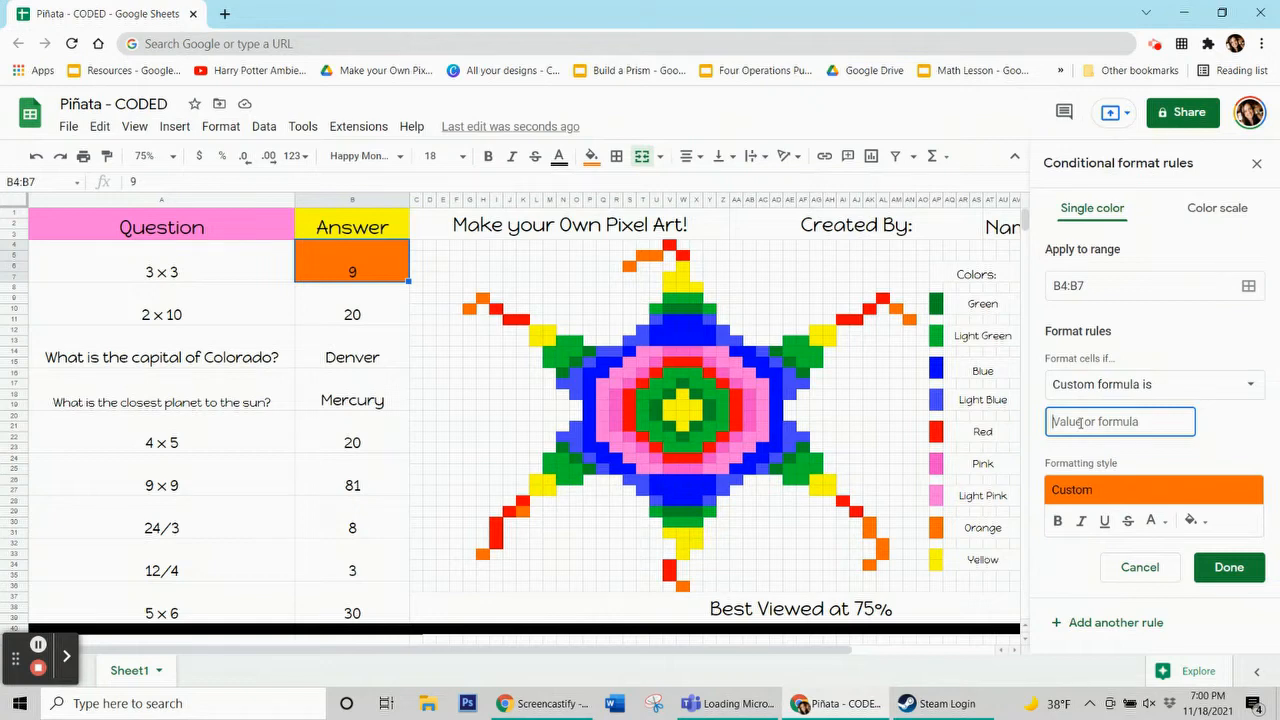
{"action": "type", "text": "=$b$4=9"}
{"action": "left_click", "coordinate": [1229, 567]}
Test the rule by replacing the 3 × 3 answer with 4 and then re-entering 9
{"action": "left_click", "coordinate": [383, 319]}
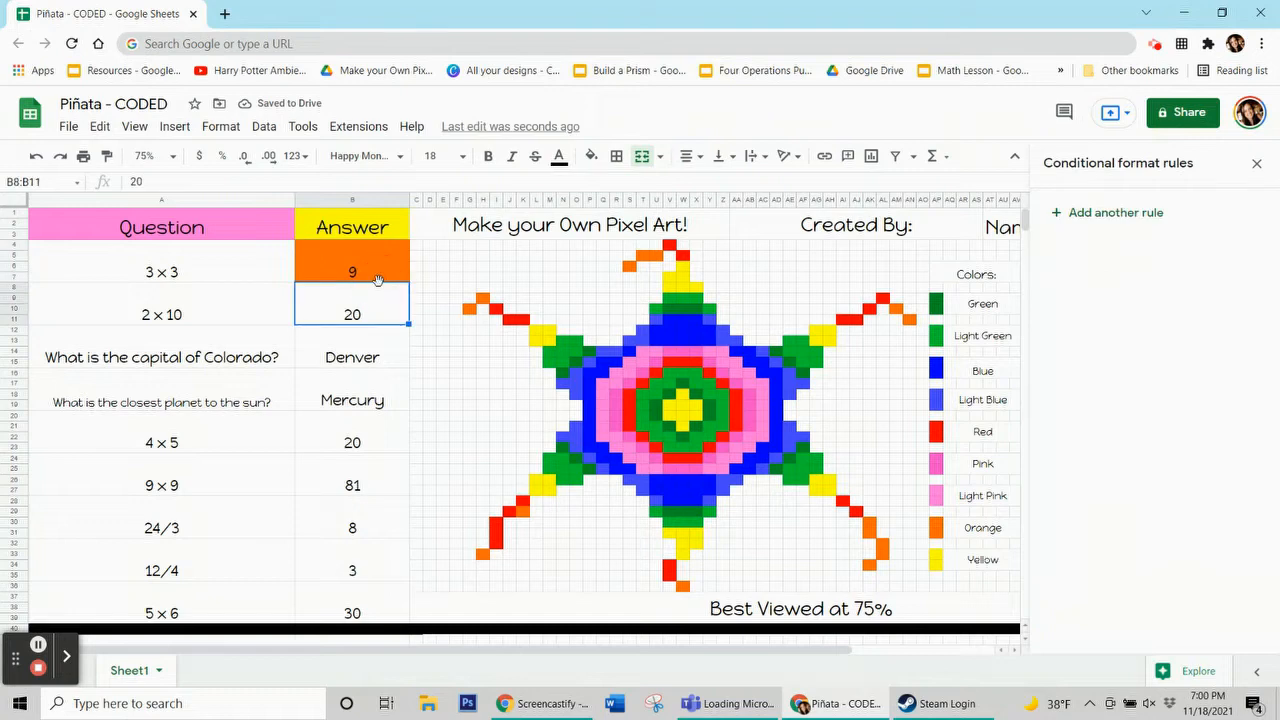
{"action": "left_click", "coordinate": [380, 270]}
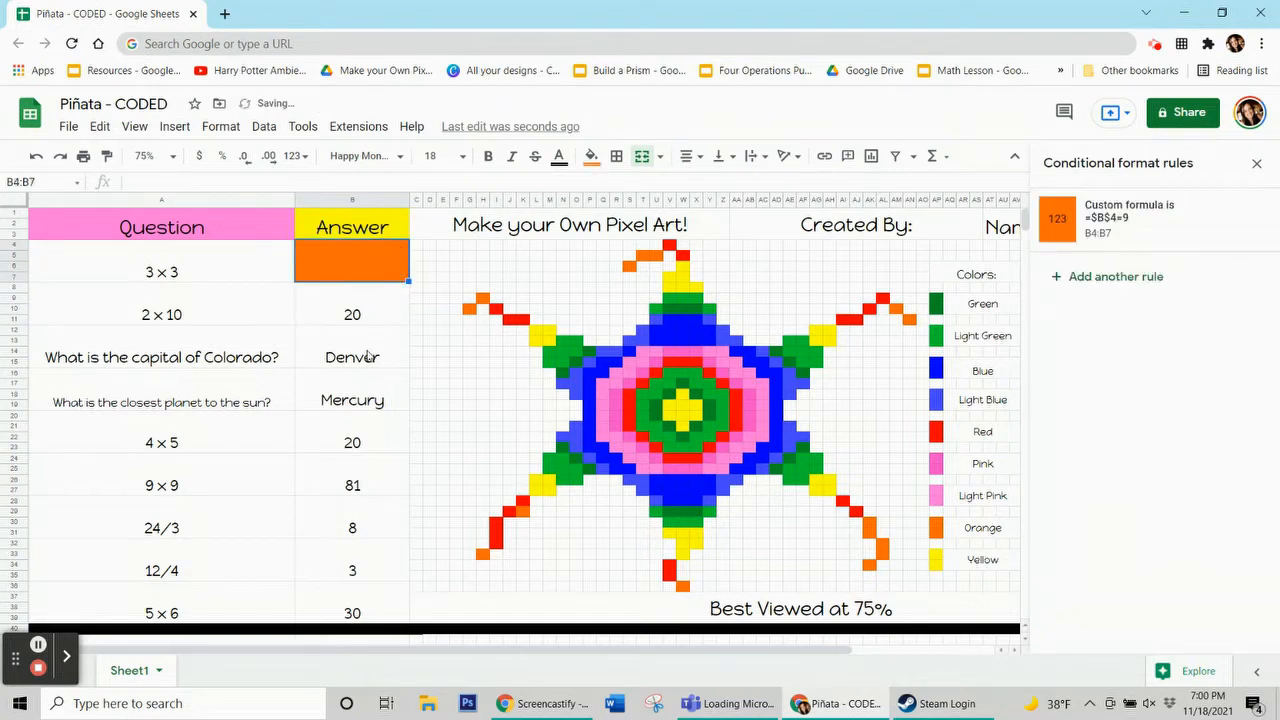
{"action": "key", "text": "Delete"}
{"action": "left_click", "coordinate": [379, 262]}
{"action": "type", "text": "4"}
{"action": "left_click", "coordinate": [361, 385]}
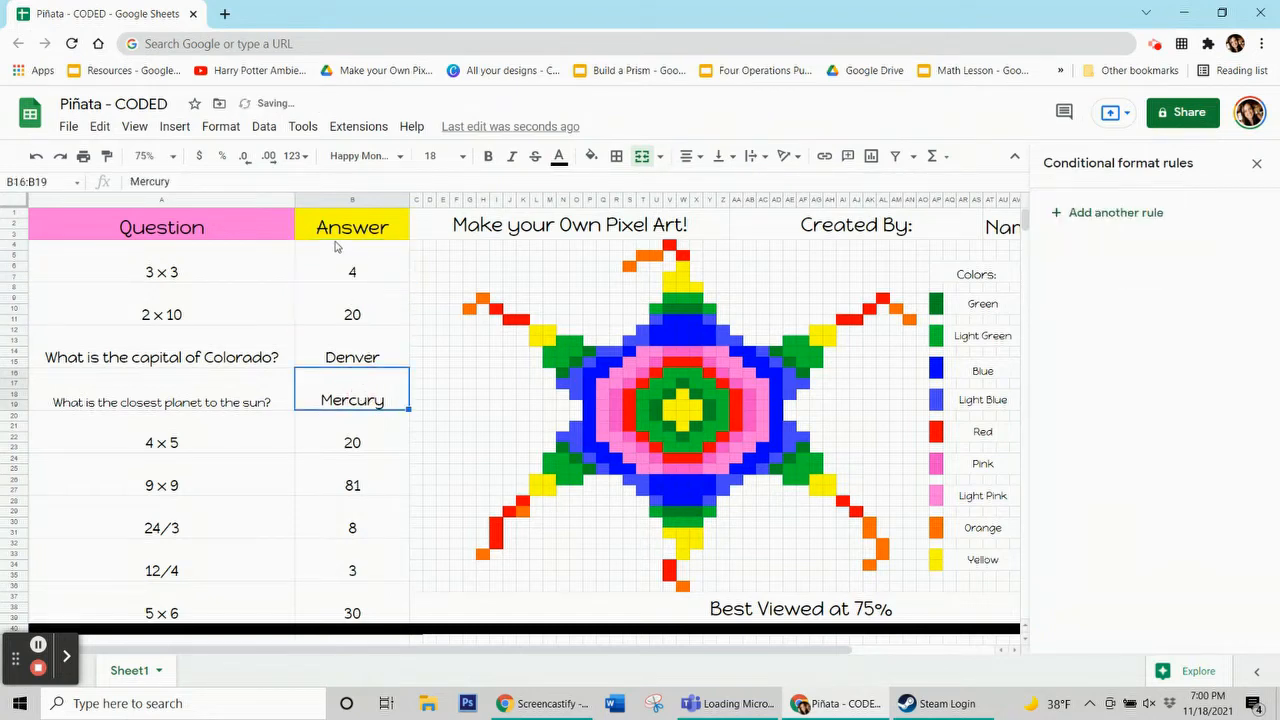
{"action": "left_click", "coordinate": [334, 267]}
{"action": "type", "text": "9"}
{"action": "left_click", "coordinate": [371, 385]}
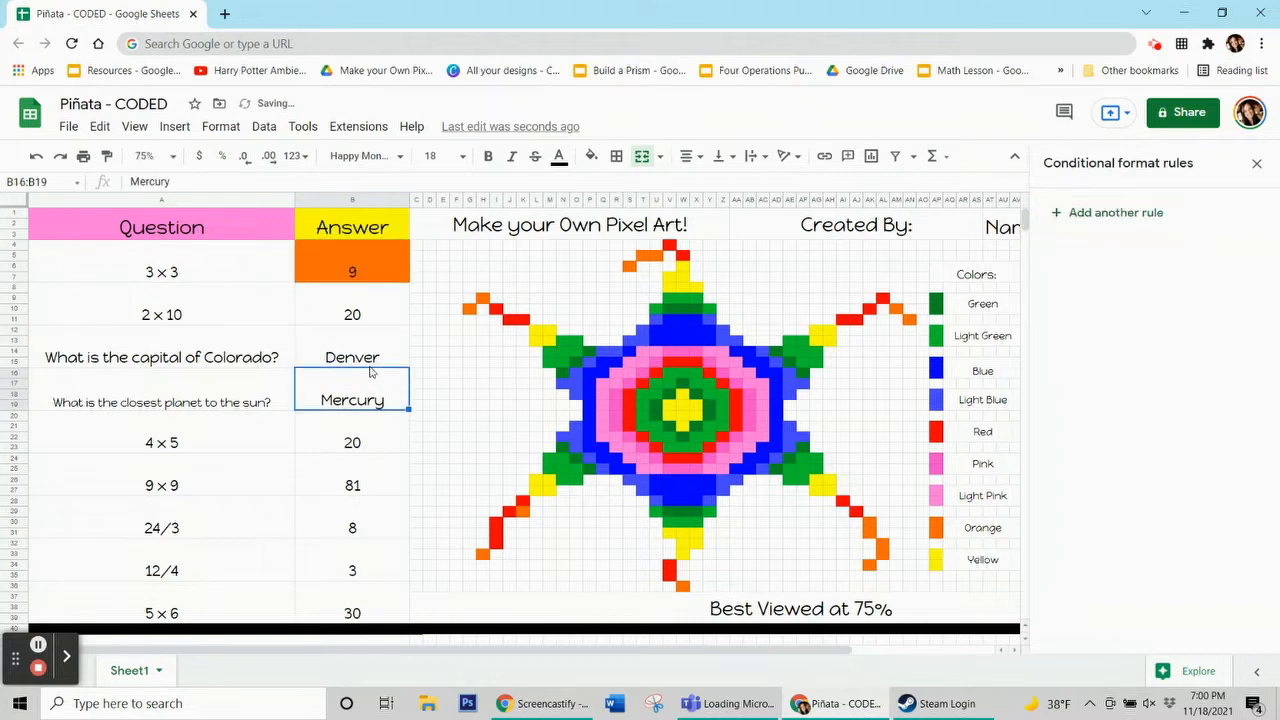
{"action": "left_click", "coordinate": [356, 280]}
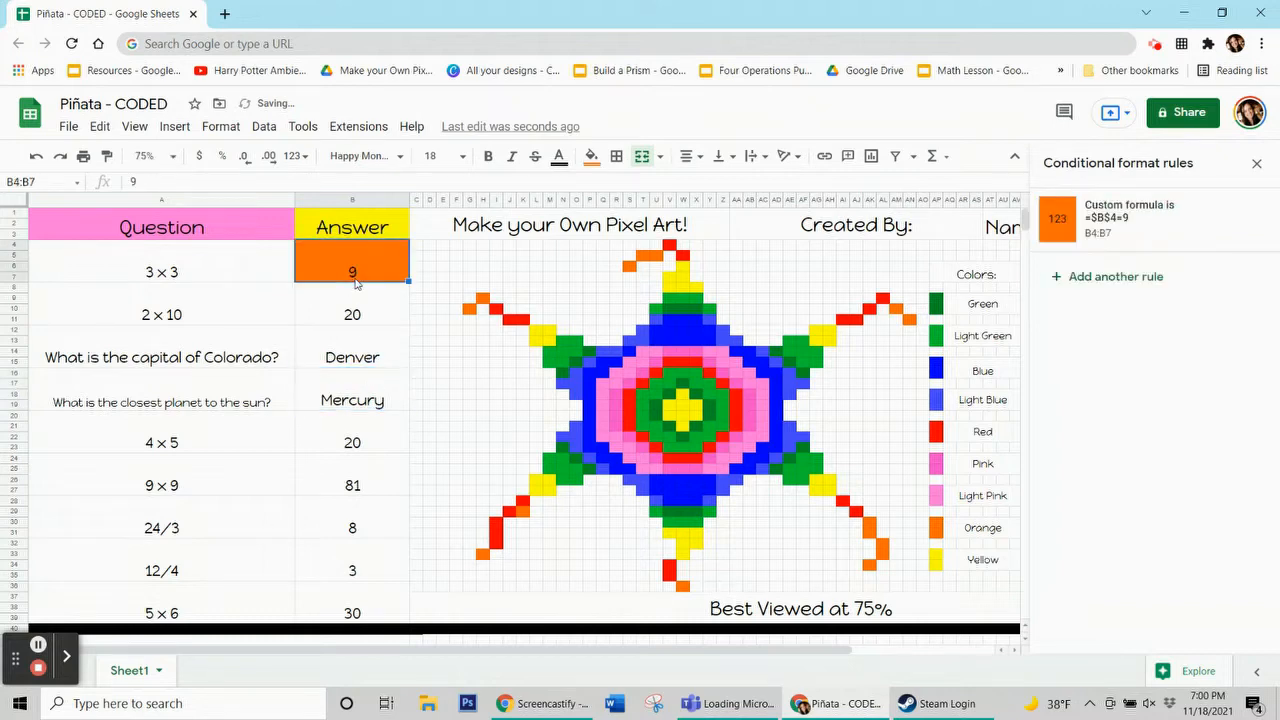
Edit the rule's range, adding the orange pixel cells G10, H9, S6 and T5:U5 as extra ranges
{"action": "left_click", "coordinate": [1145, 236]}
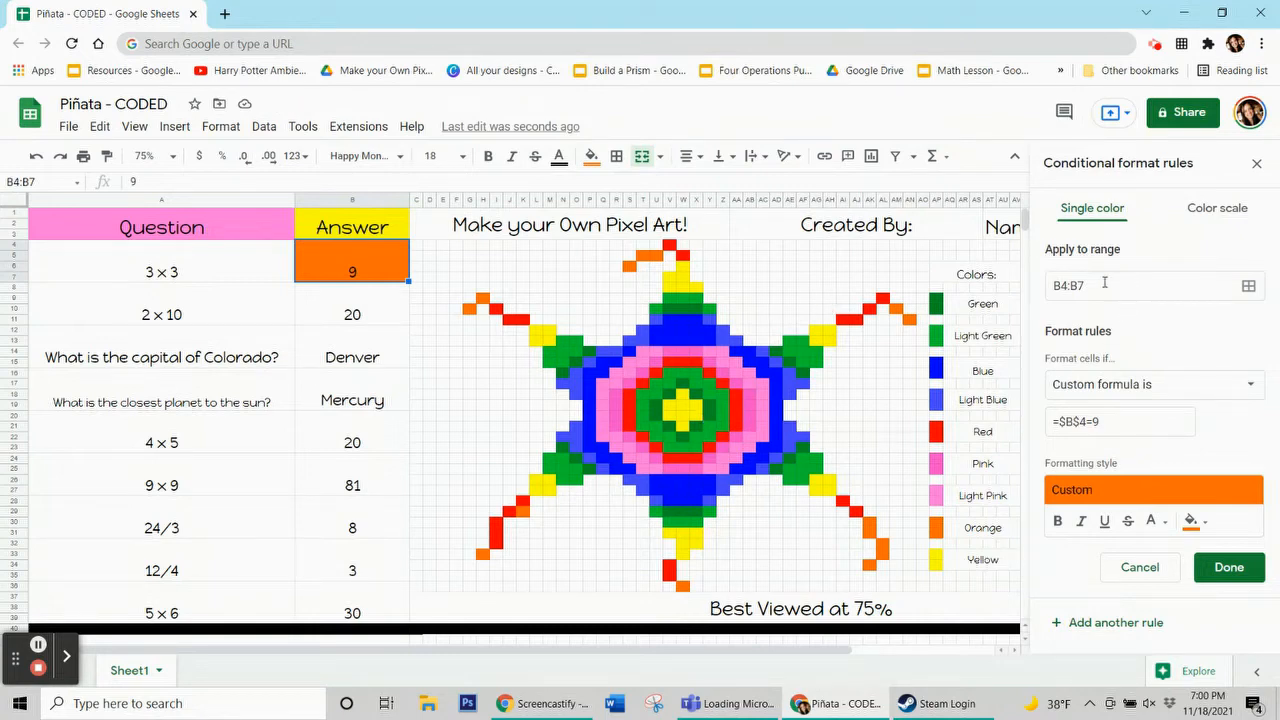
{"action": "left_click", "coordinate": [1088, 257]}
{"action": "left_click", "coordinate": [1081, 285]}
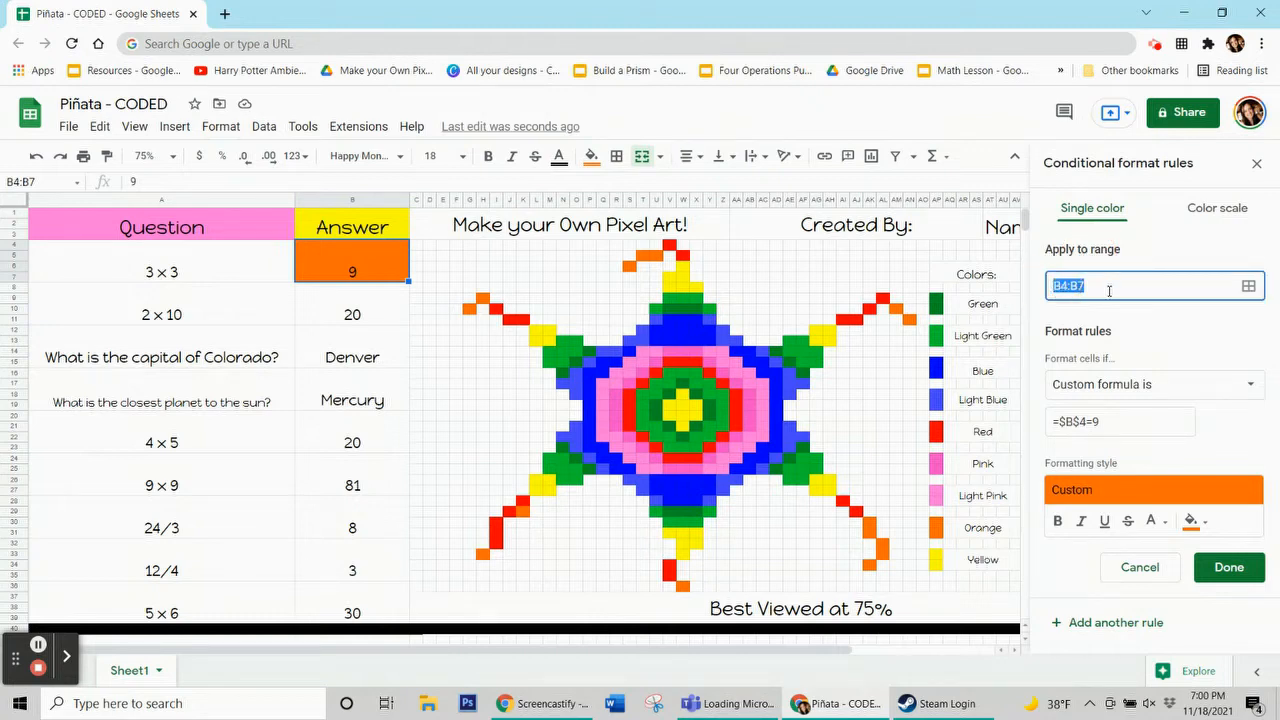
{"action": "left_click", "coordinate": [1100, 288]}
{"action": "left_click", "coordinate": [1249, 286]}
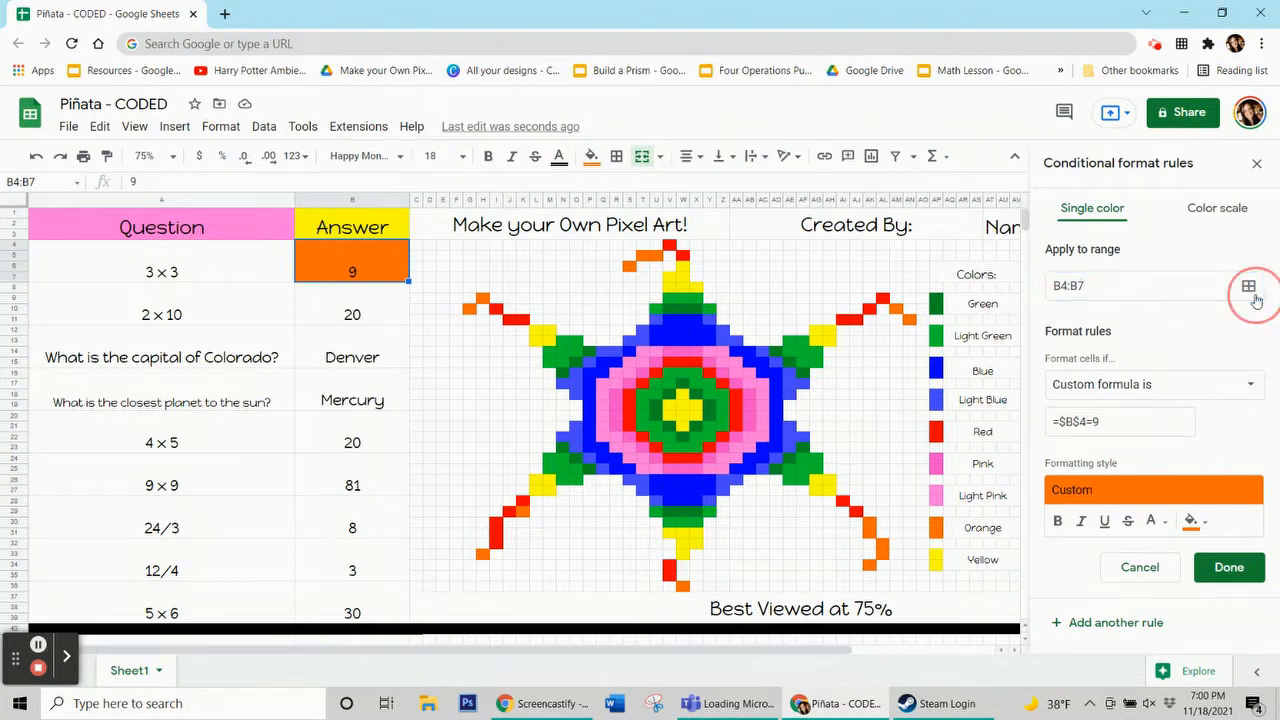
{"action": "left_click_drag", "start_coordinate": [690, 305], "coordinate": [267, 276]}
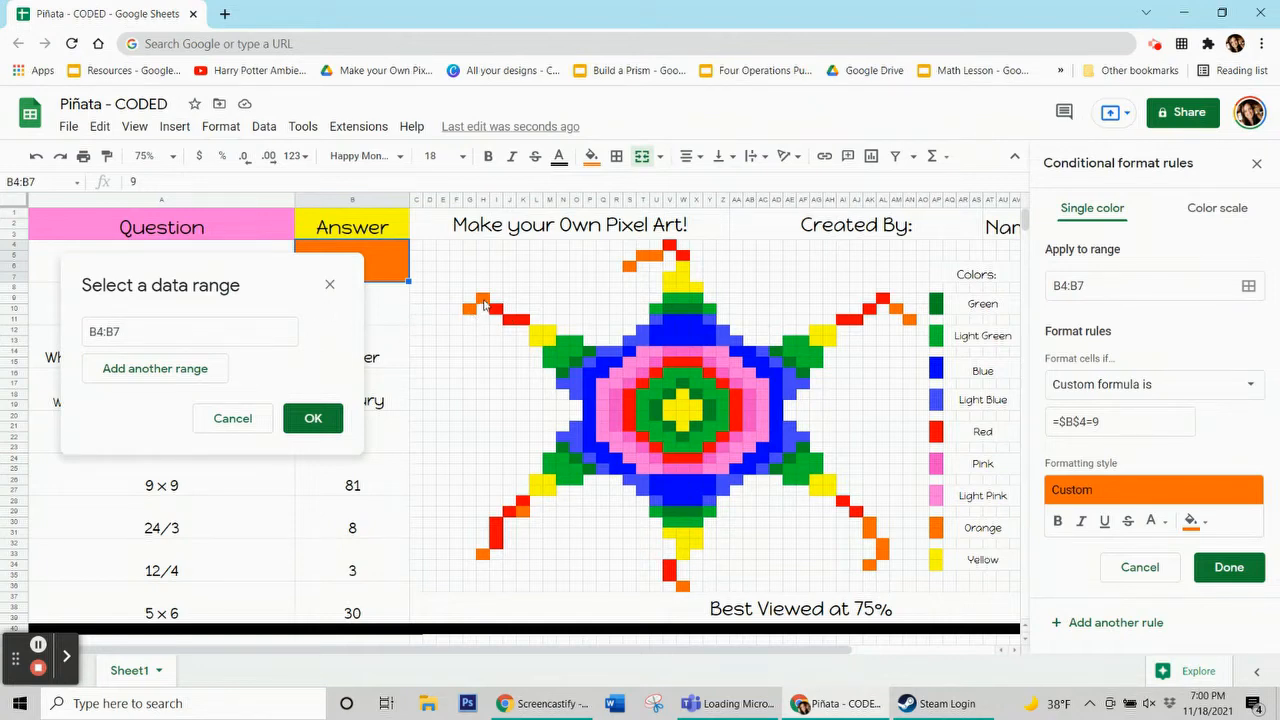
{"action": "left_click", "coordinate": [469, 309]}
{"action": "left_click", "coordinate": [629, 268]}
{"action": "left_click", "coordinate": [645, 257]}
{"action": "left_click_drag", "start_coordinate": [645, 257], "coordinate": [657, 262]}
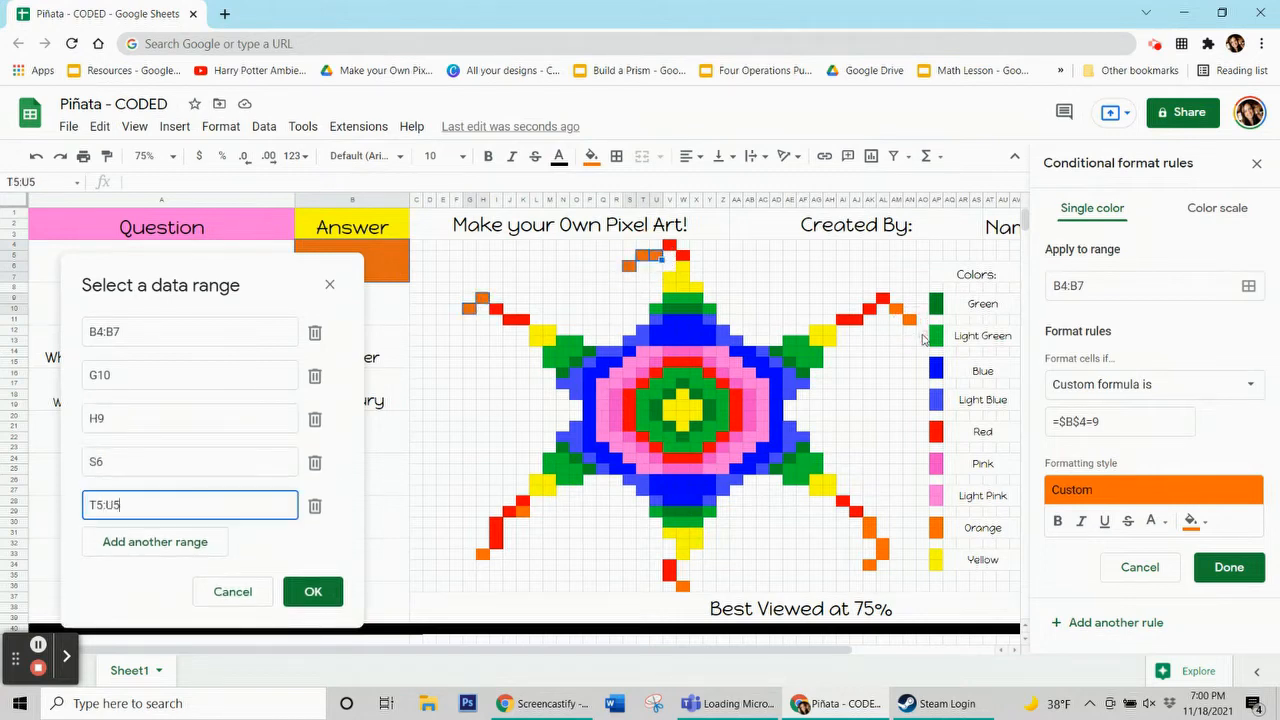
Add the remaining orange pixels AN11, AM10, AK30:AK31, AL32:AL33, AK34, W36 and H33 to the range and save the rule
{"action": "left_click", "coordinate": [905, 318]}
{"action": "left_click", "coordinate": [896, 311]}
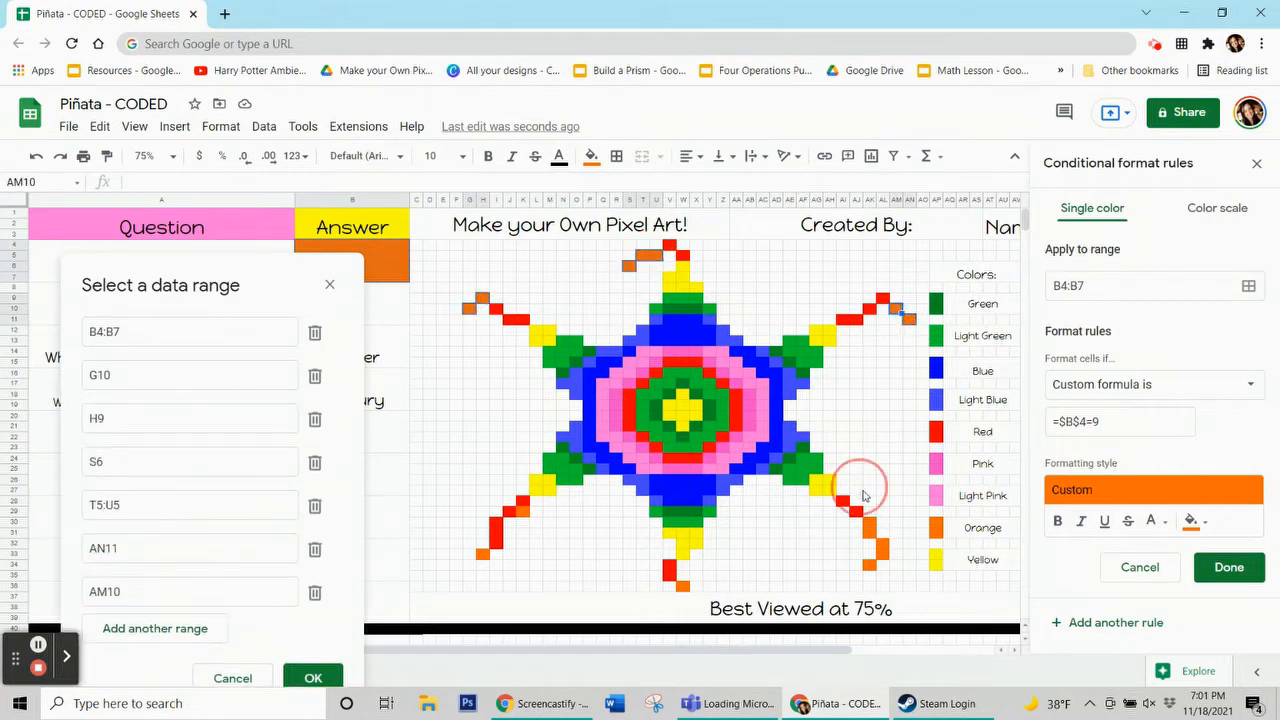
{"action": "left_click_drag", "start_coordinate": [869, 529], "coordinate": [884, 561]}
{"action": "left_click", "coordinate": [870, 565]}
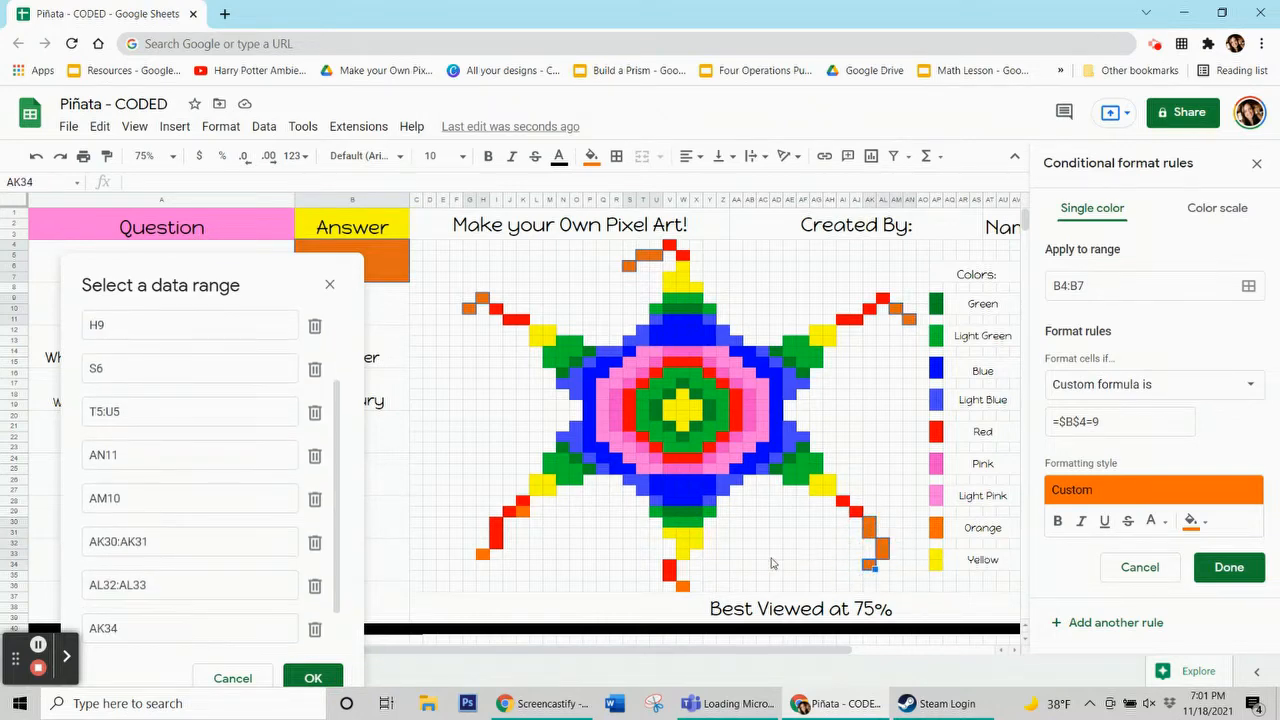
{"action": "left_click", "coordinate": [683, 588]}
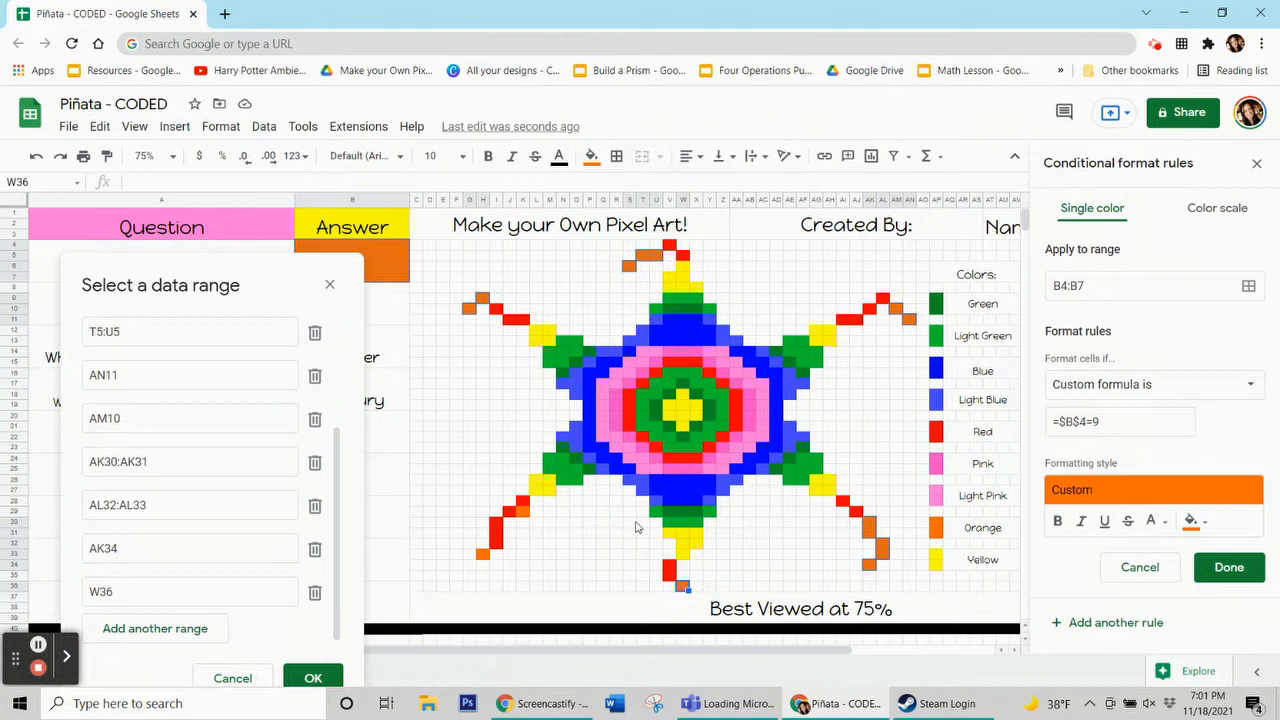
{"action": "left_click", "coordinate": [483, 558]}
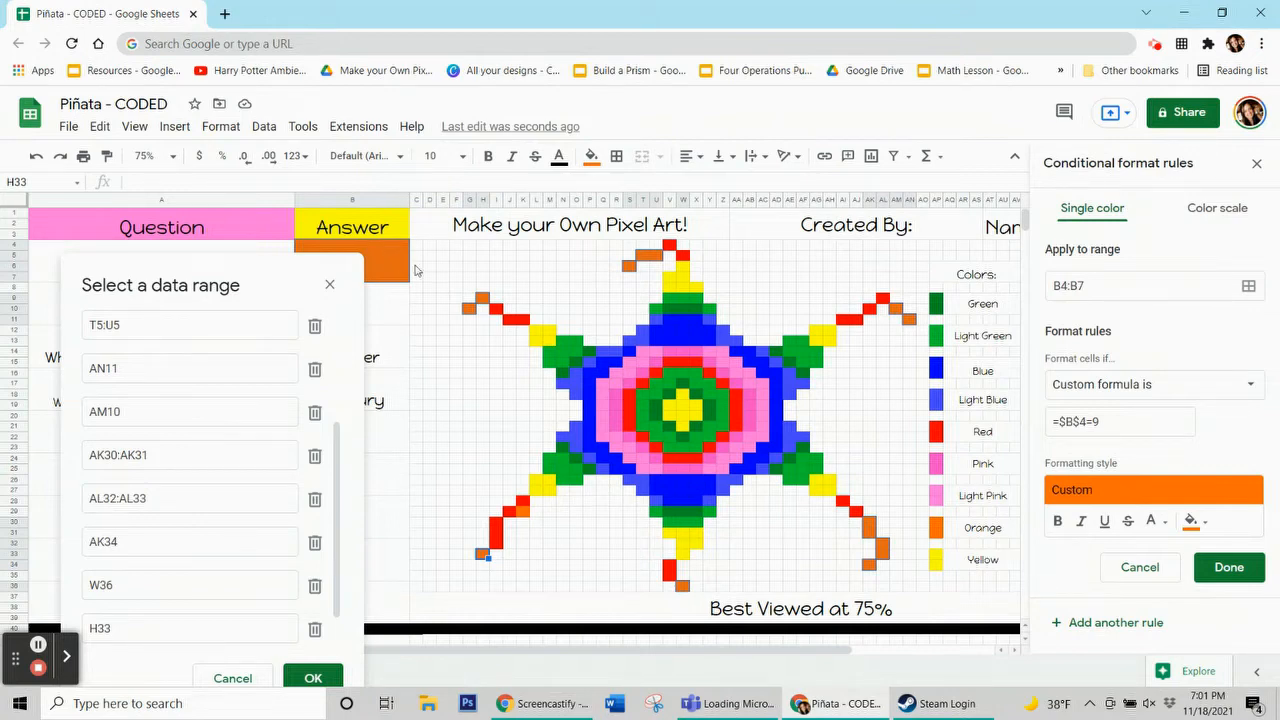
{"action": "left_click_drag", "start_coordinate": [228, 273], "coordinate": [189, 118]}
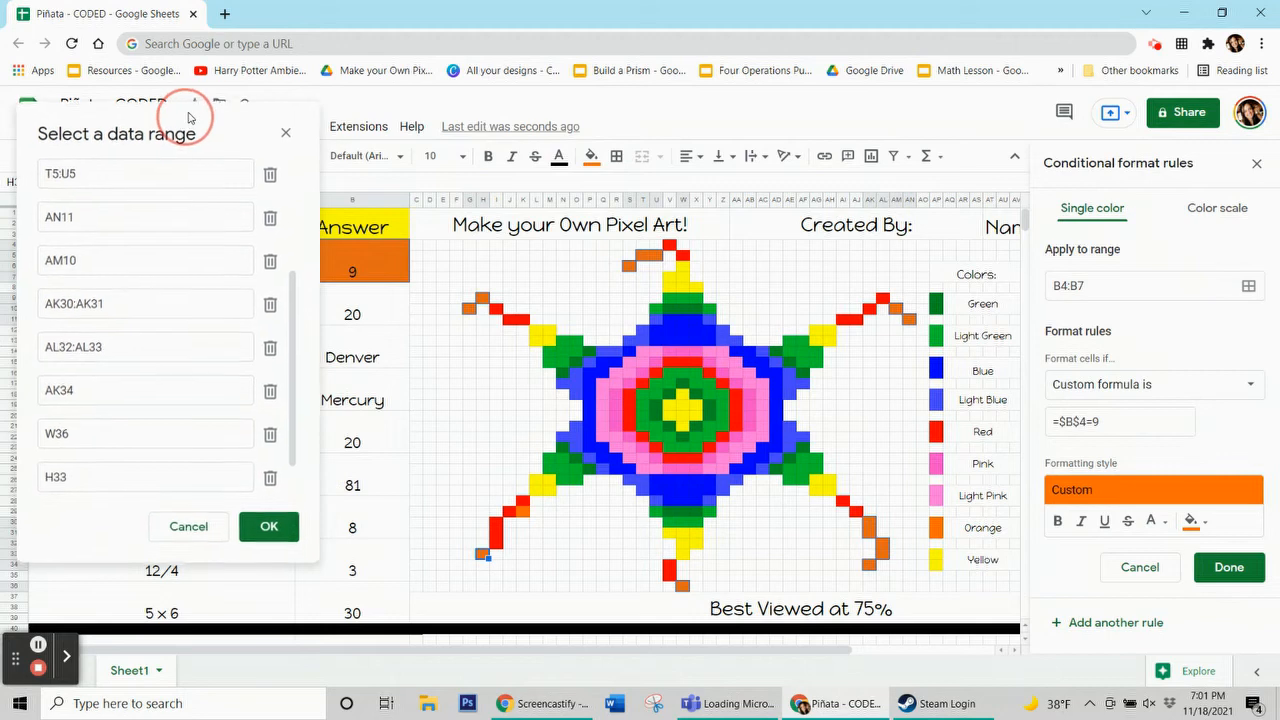
{"action": "left_click", "coordinate": [284, 532]}
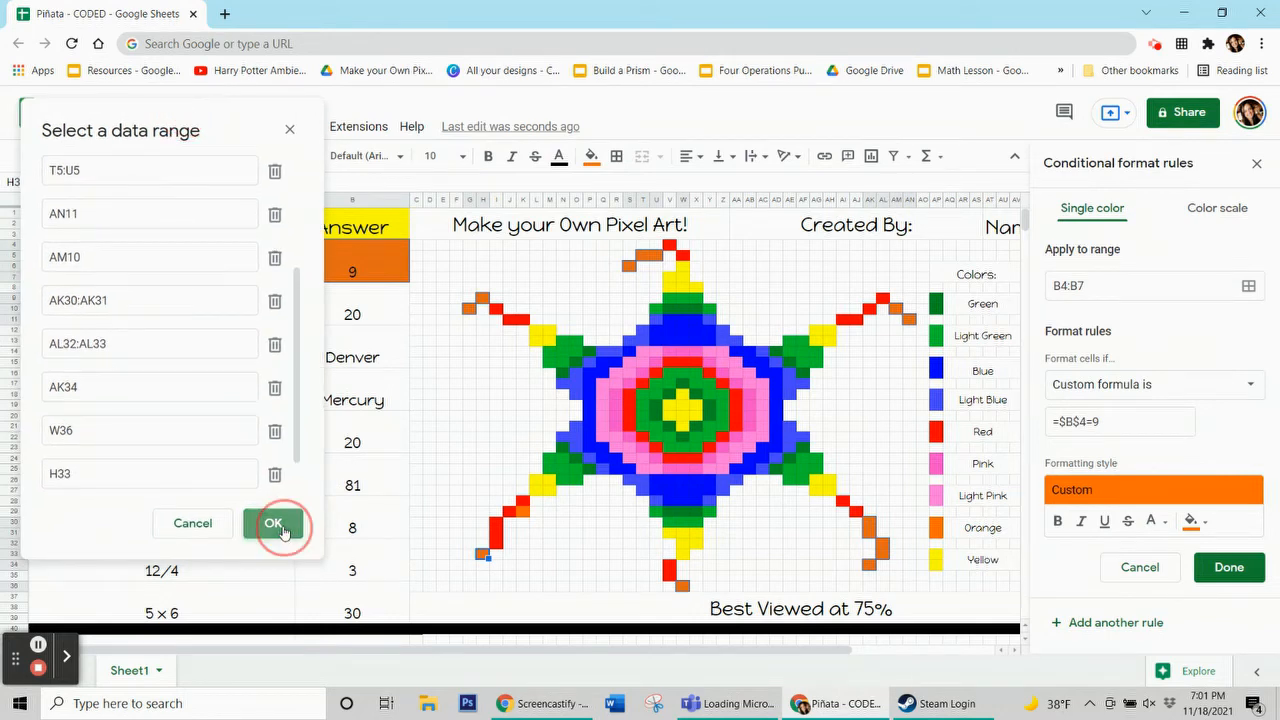
{"action": "left_click", "coordinate": [1243, 569]}
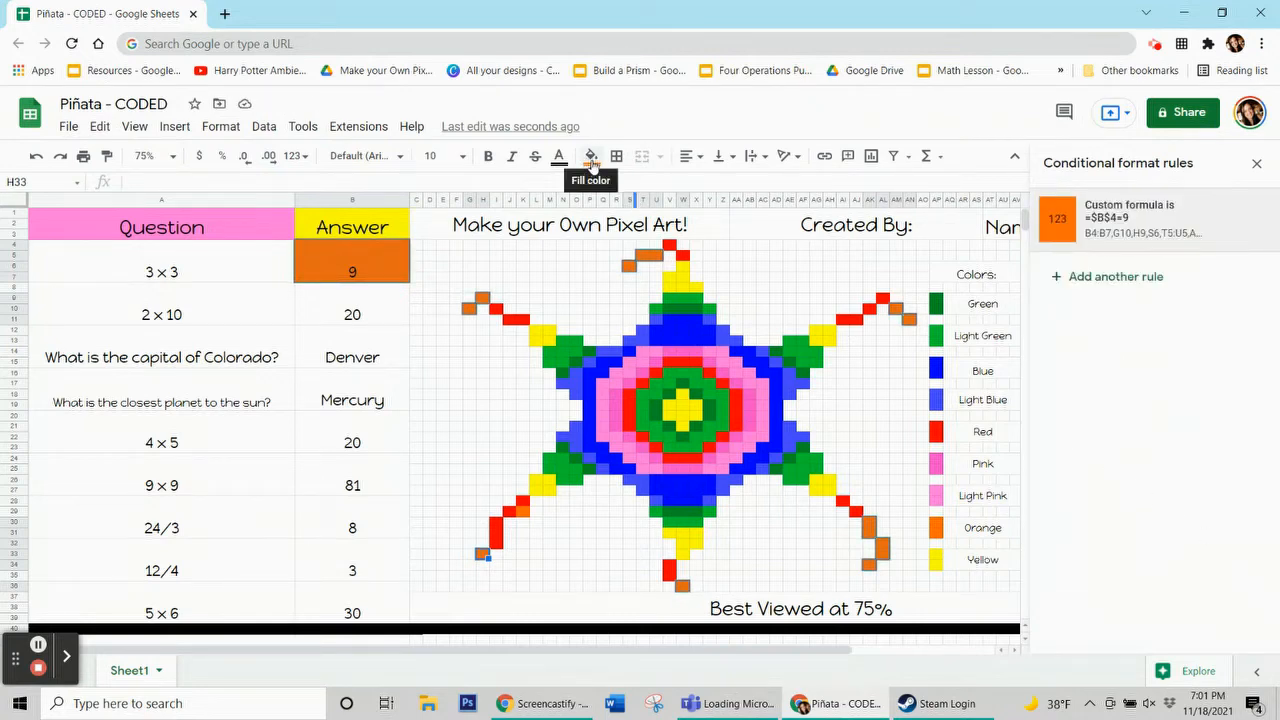
Reset the manual fill color of the selected orange pixel cell
{"action": "left_click", "coordinate": [591, 158]}
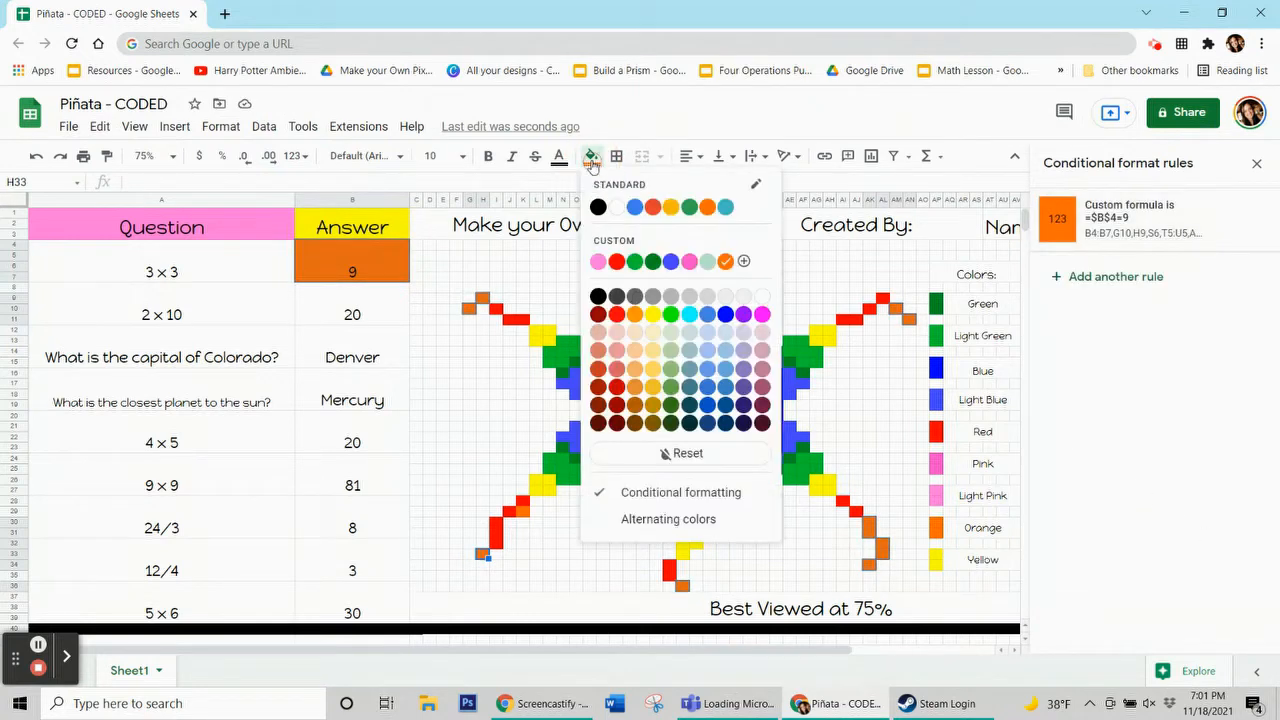
{"action": "left_click", "coordinate": [668, 453]}
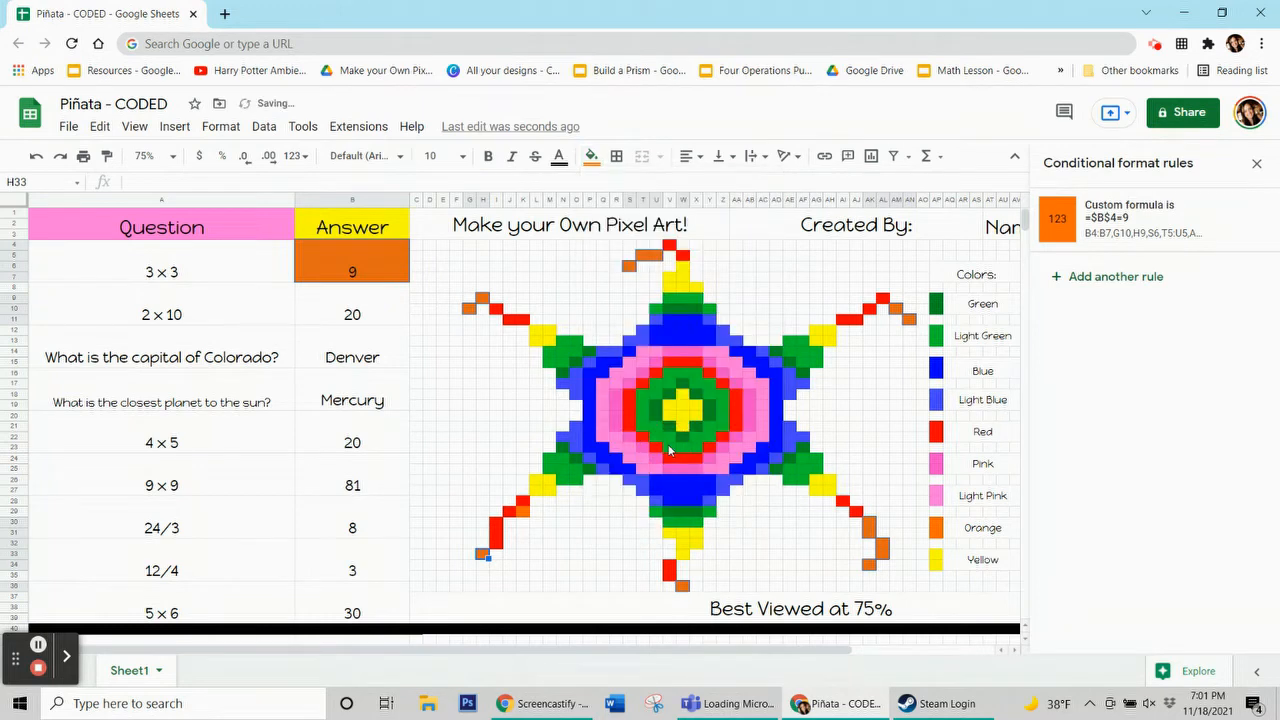
{"action": "left_click", "coordinate": [498, 414]}
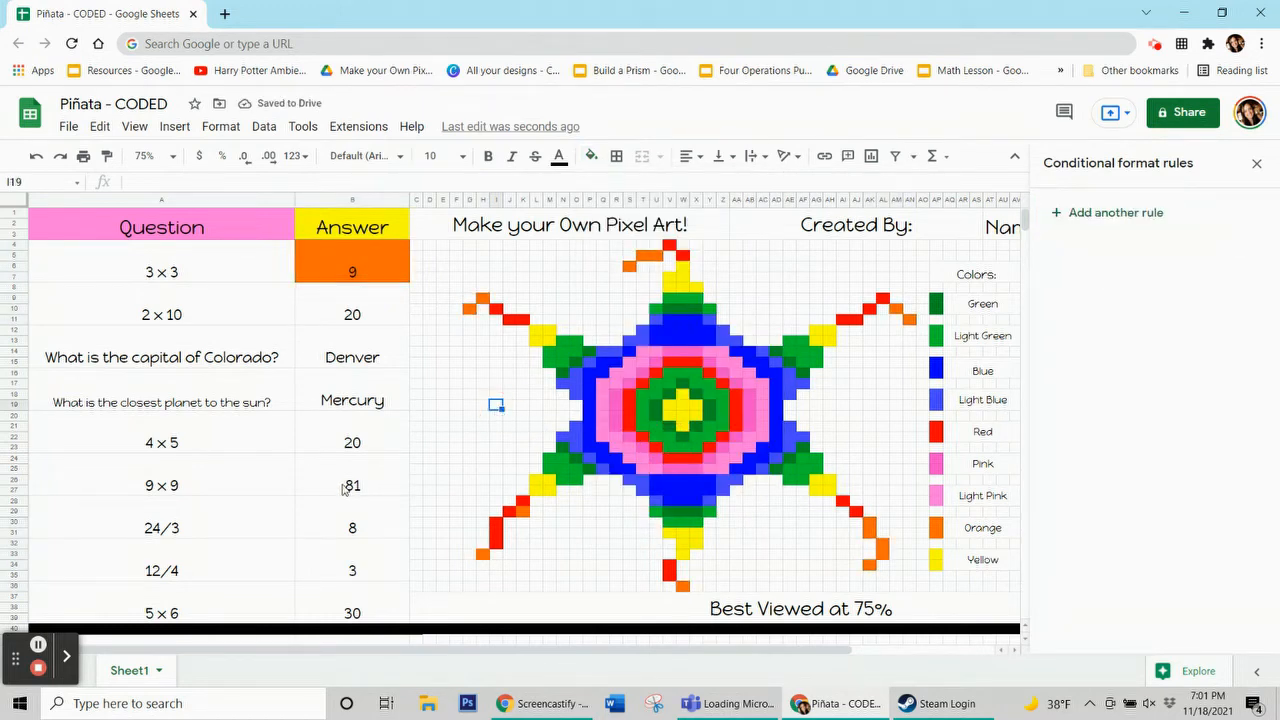
Test the orange rule by deleting the 3 × 3 answer and re-entering 9
{"action": "left_click", "coordinate": [294, 268]}
{"action": "left_click", "coordinate": [304, 265]}
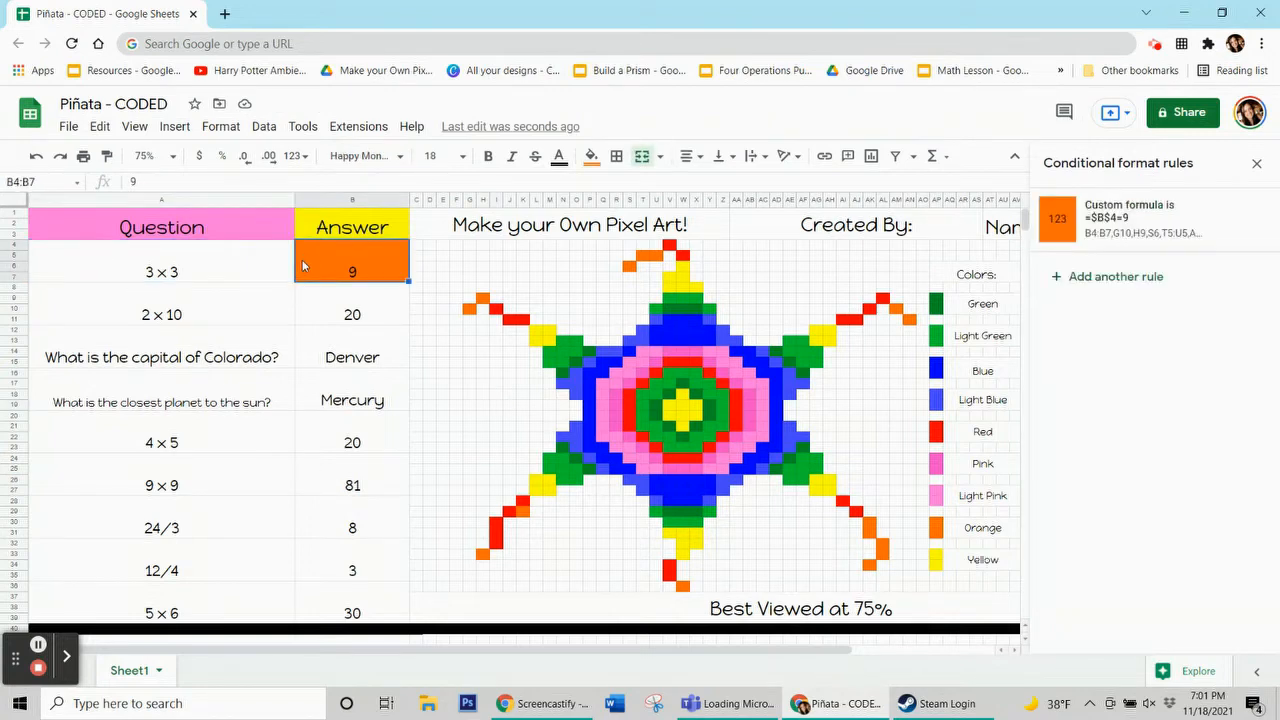
{"action": "key", "text": "Delete"}
{"action": "left_click", "coordinate": [328, 358]}
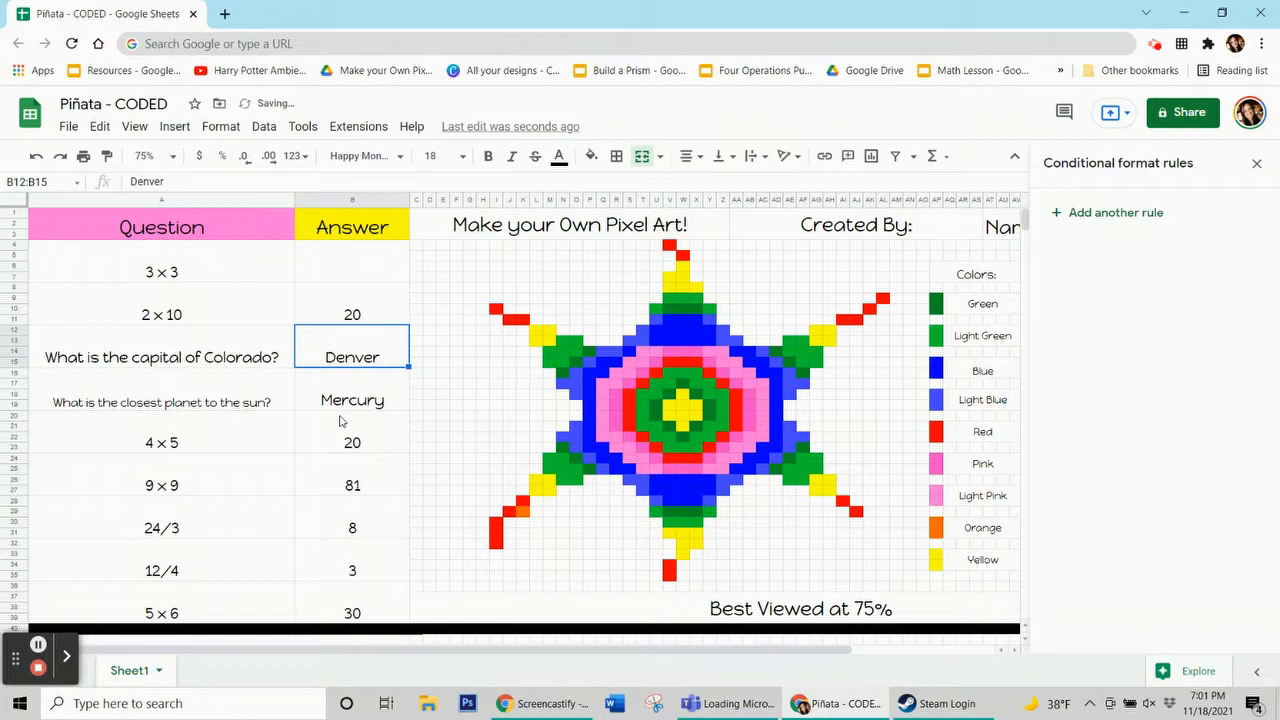
{"action": "left_click", "coordinate": [344, 260]}
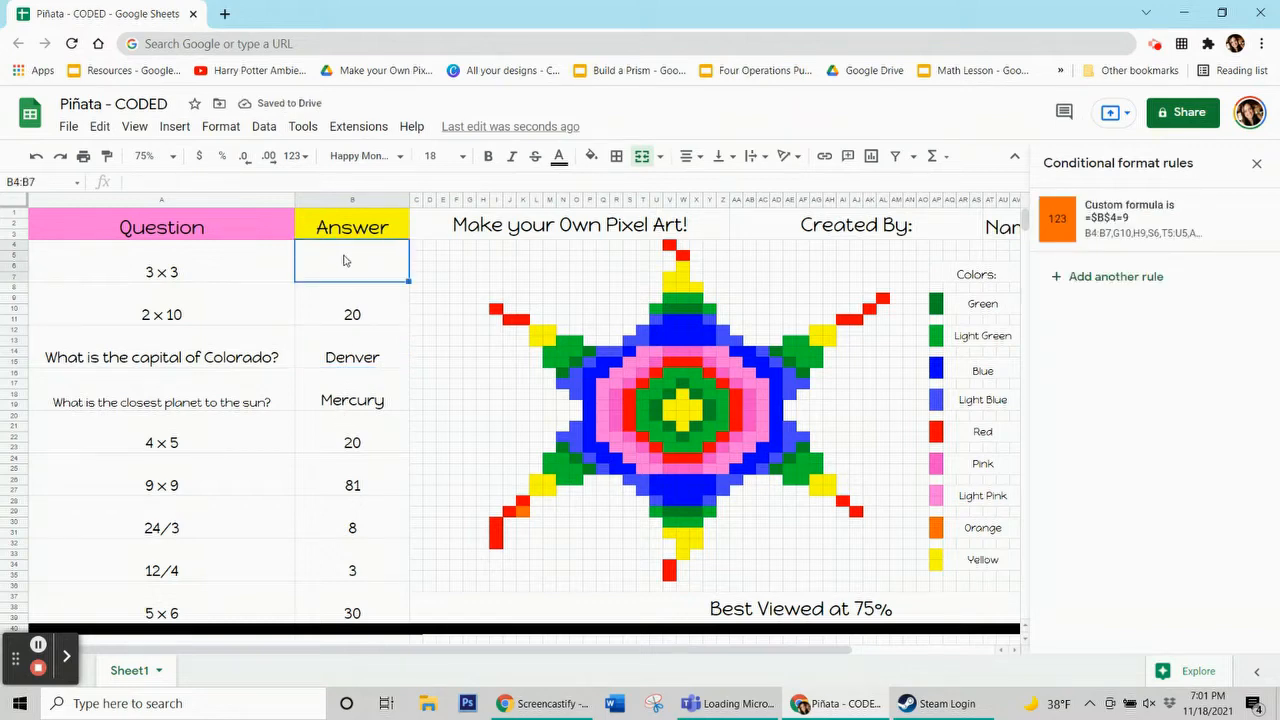
{"action": "type", "text": "9"}
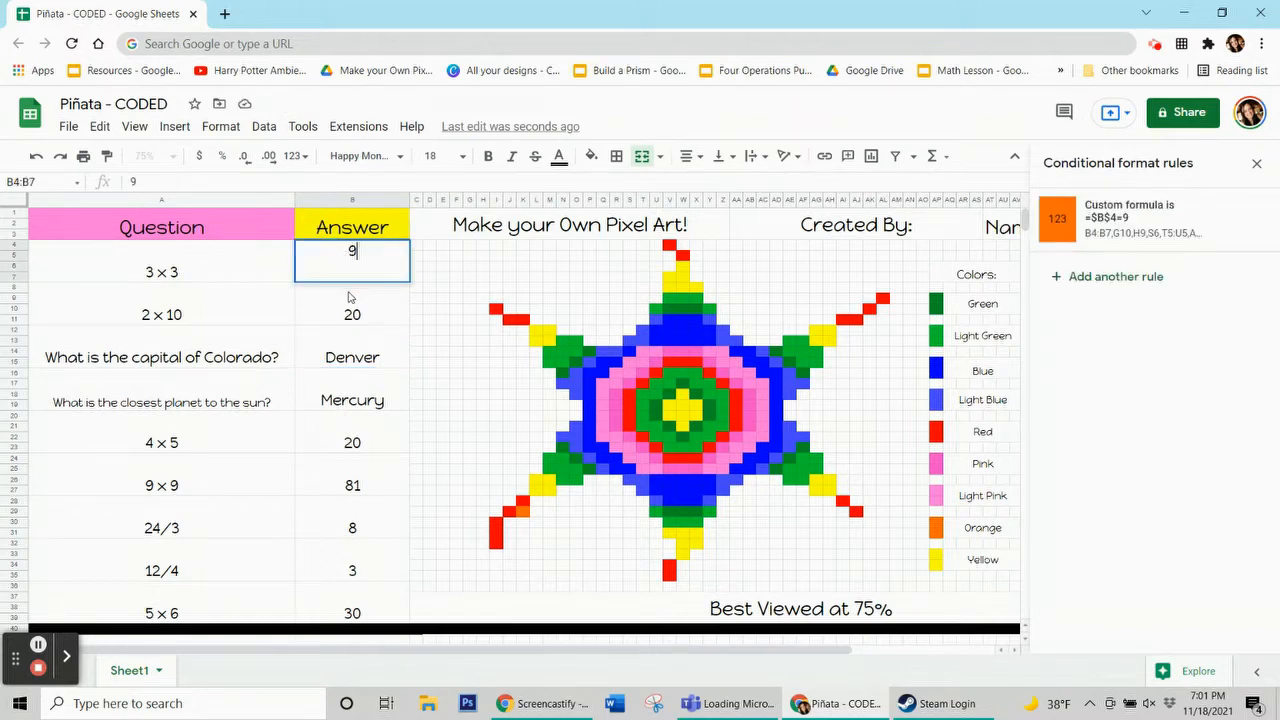
{"action": "key", "text": "Return"}
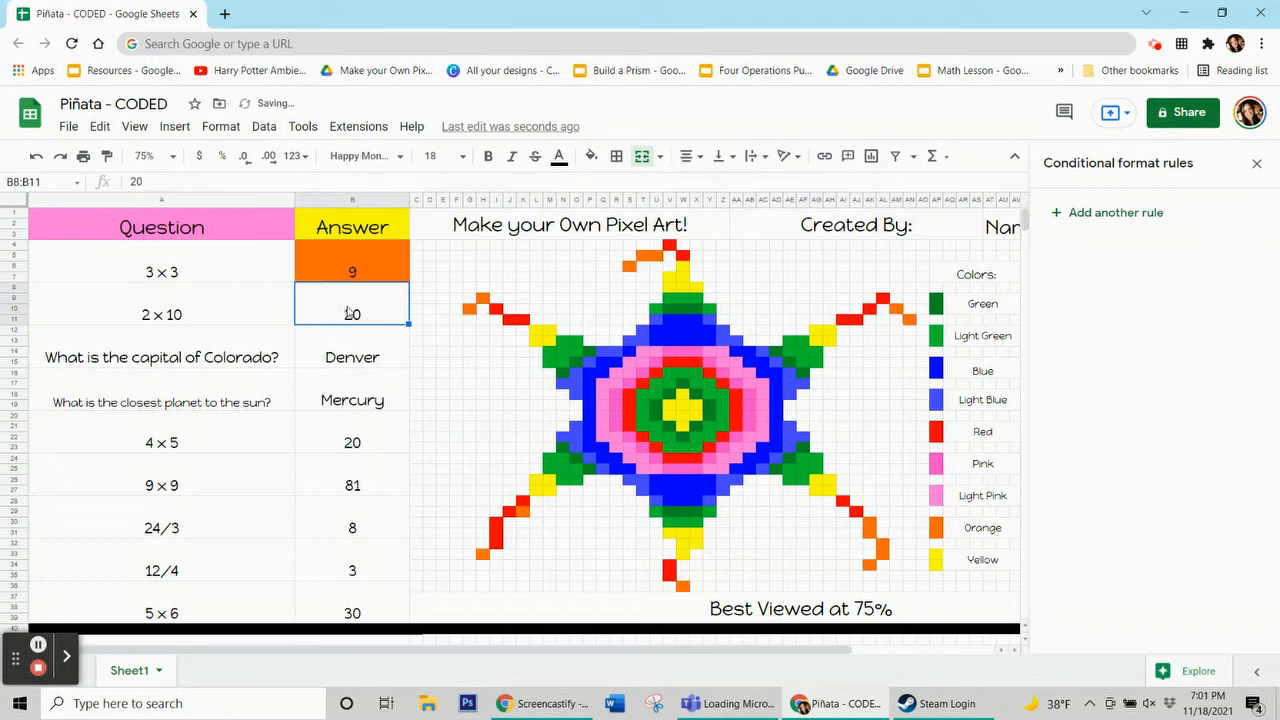
{"action": "left_click", "coordinate": [353, 270]}
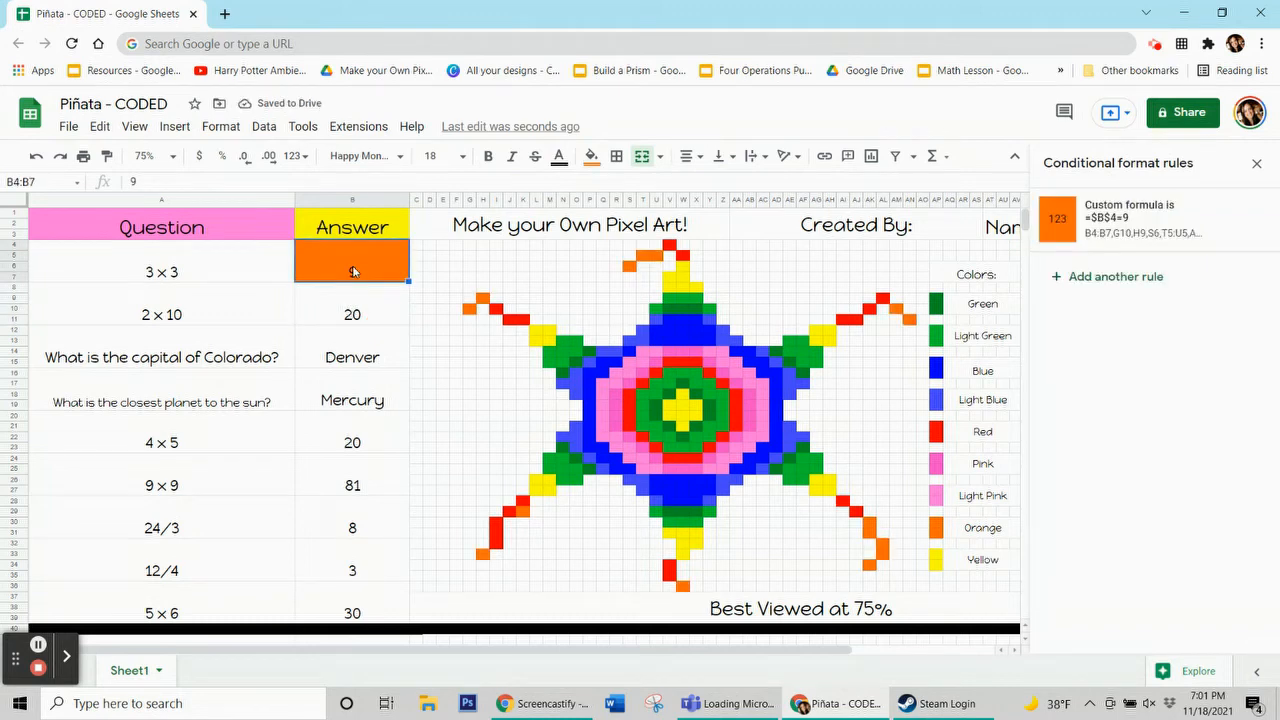
Clear the 3 × 3 answer and inspect the fill color used for a yellow pixel
{"action": "key", "text": "Delete"}
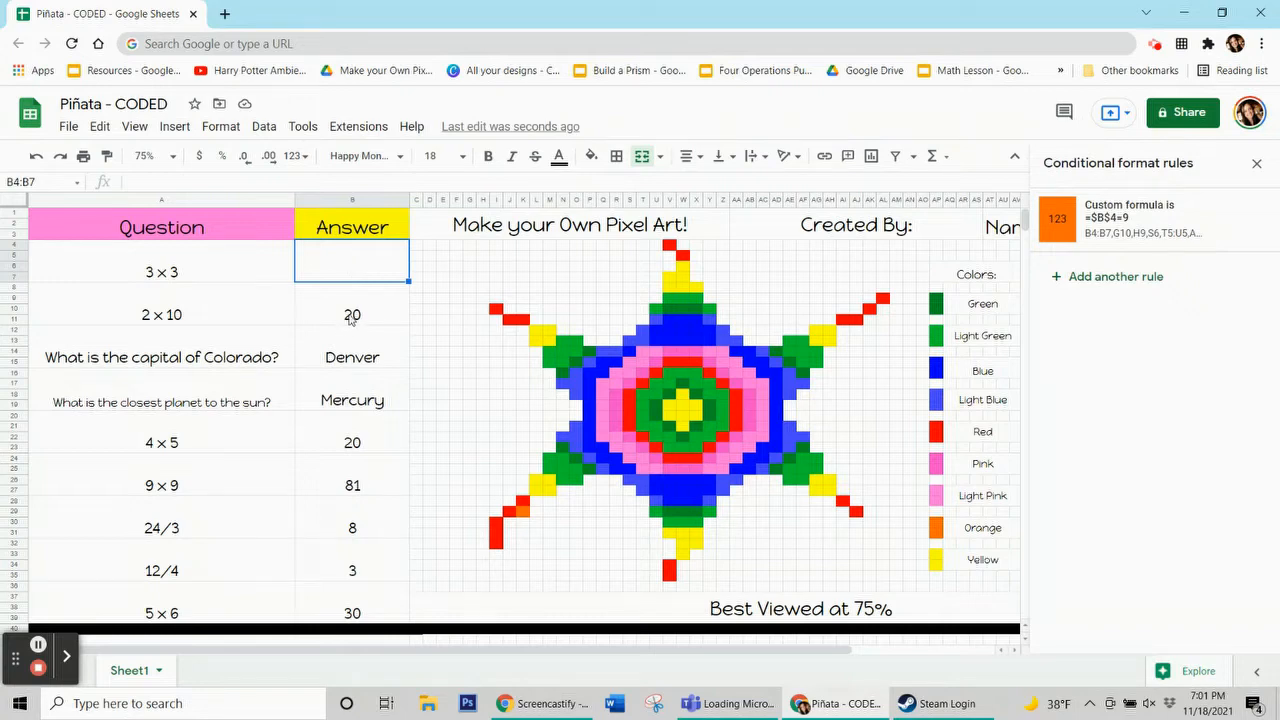
{"action": "left_click", "coordinate": [350, 318]}
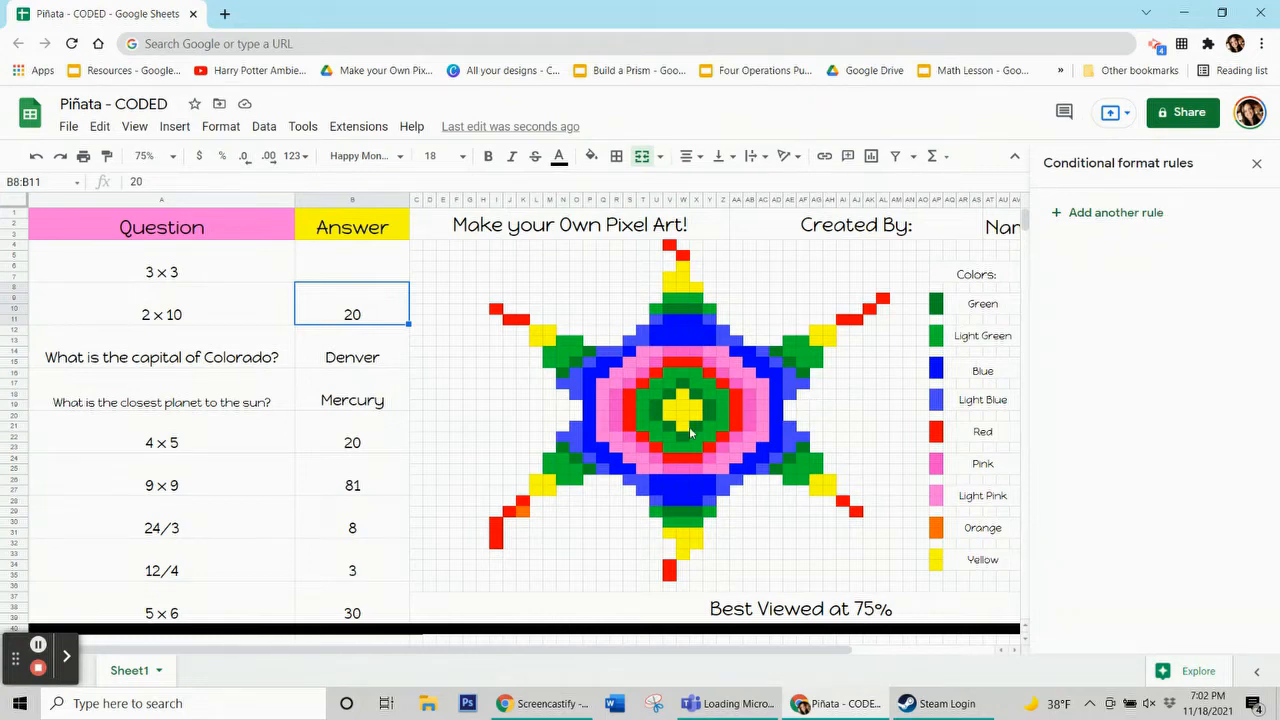
{"action": "left_click", "coordinate": [549, 497]}
{"action": "left_click", "coordinate": [592, 157]}
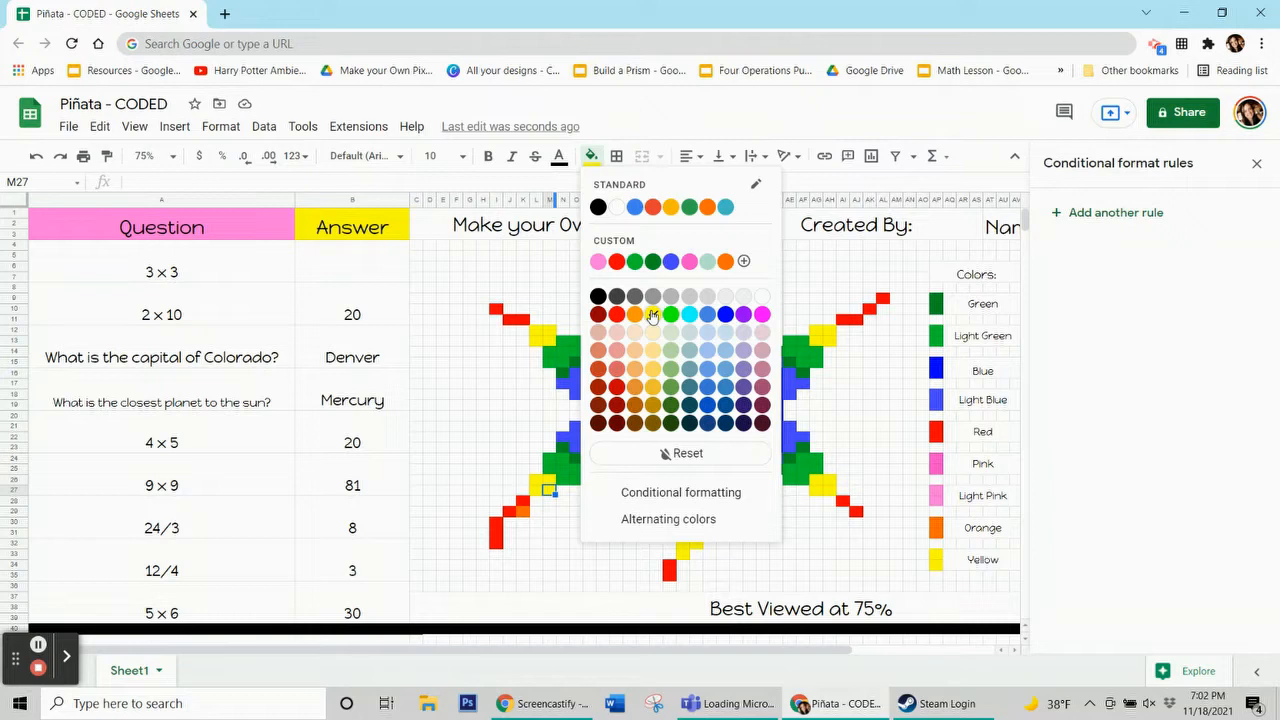
{"action": "left_click", "coordinate": [37, 646]}
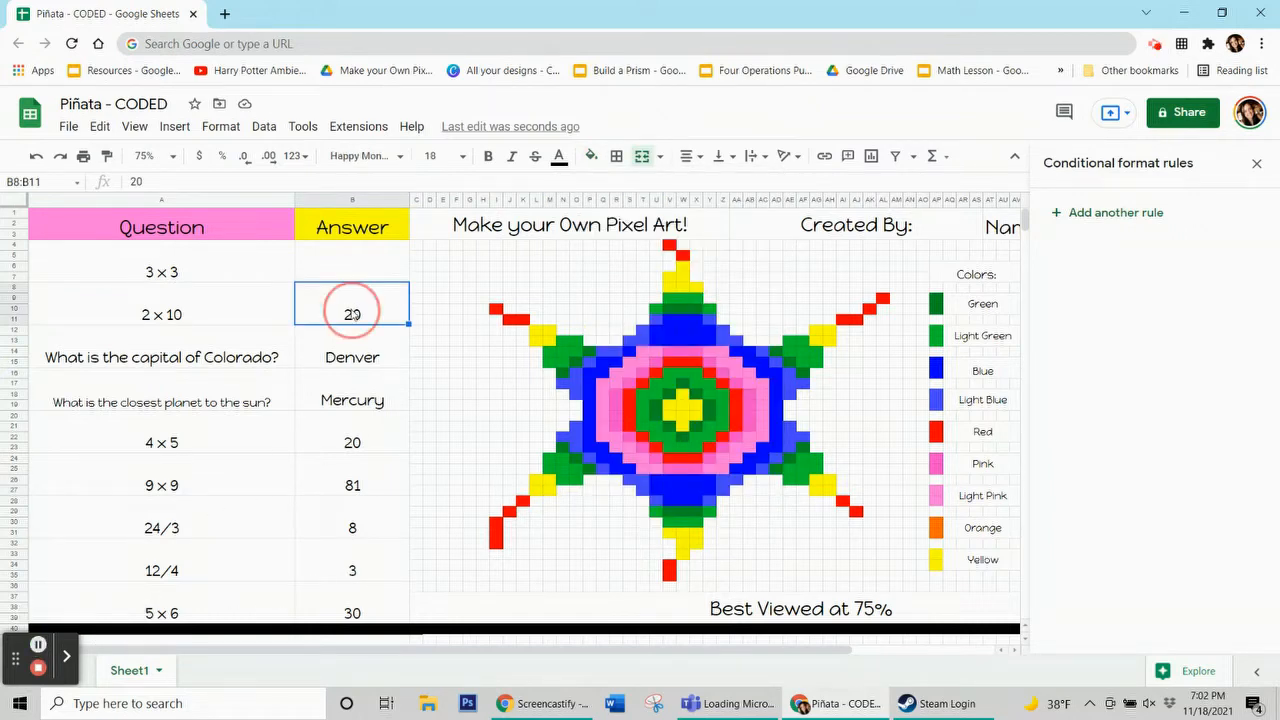
Add a new conditional format rule for B8:B11 with yellow fill and the custom formula =$b$8=20
{"action": "left_click", "coordinate": [1127, 220]}
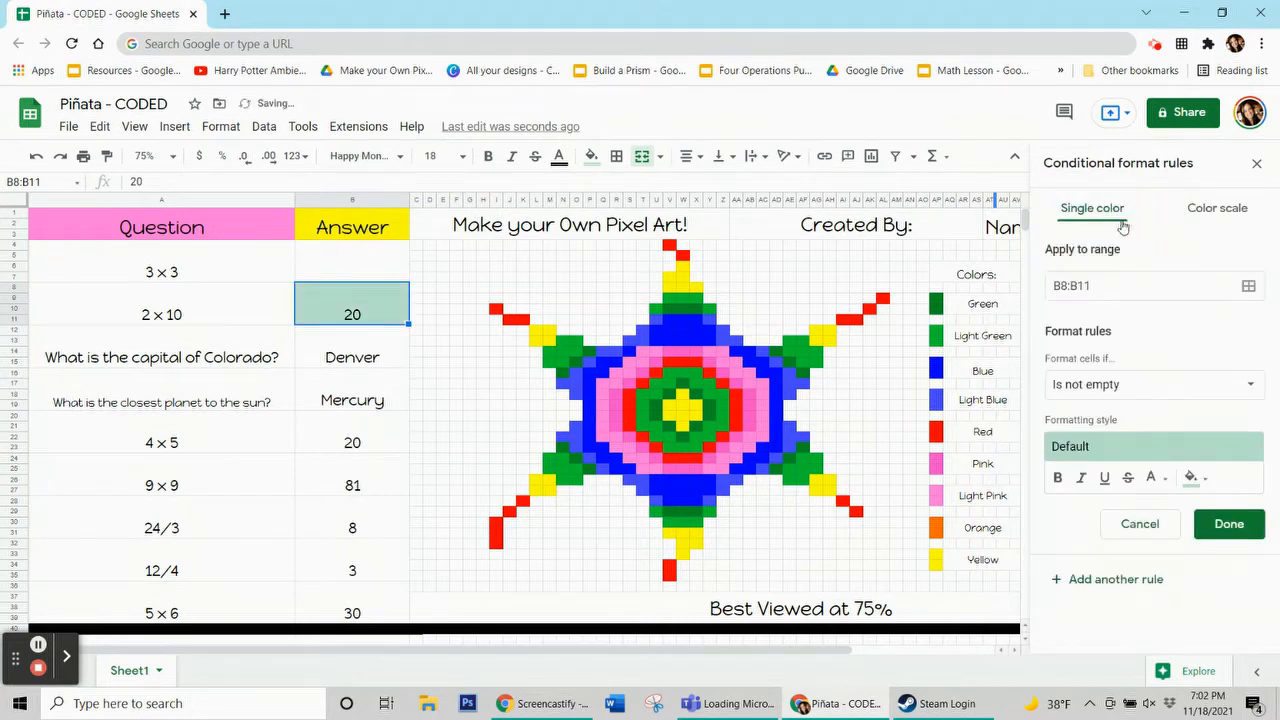
{"action": "left_click", "coordinate": [1193, 478]}
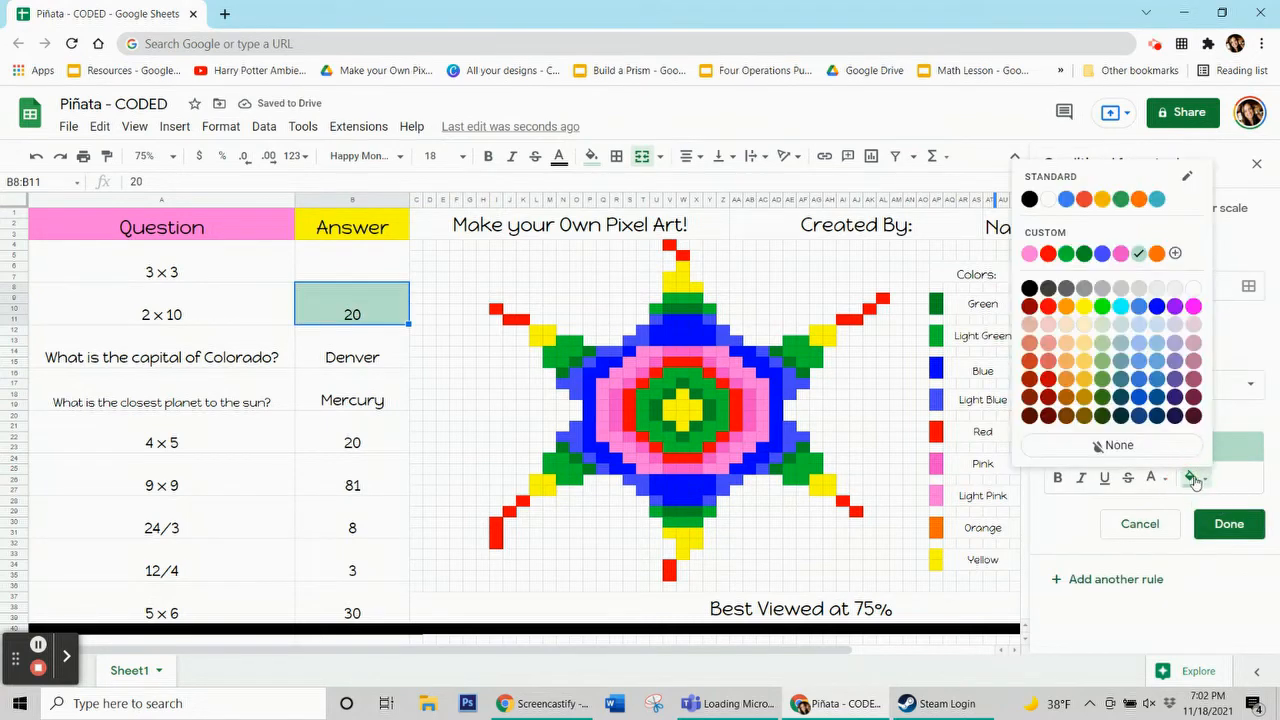
{"action": "left_click", "coordinate": [1085, 307]}
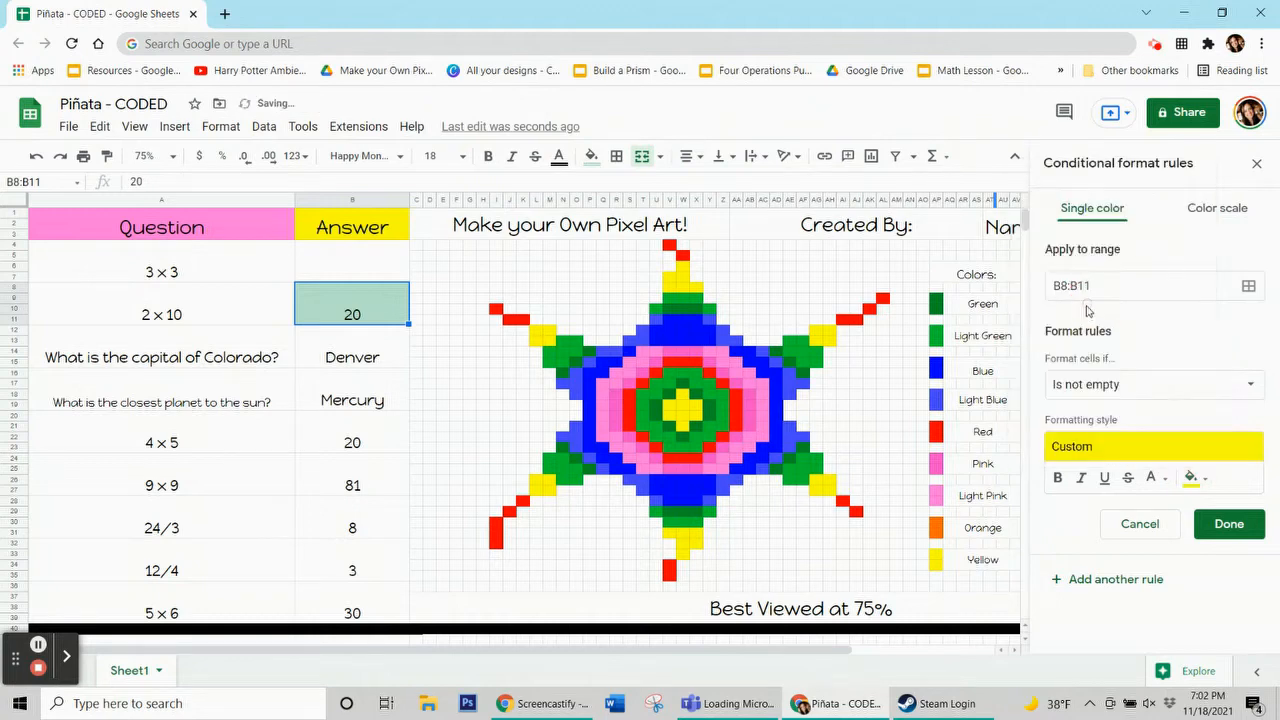
{"action": "left_click", "coordinate": [1115, 388]}
{"action": "scroll", "coordinate": [1180, 556], "scroll_direction": "down", "scroll_amount": 5}
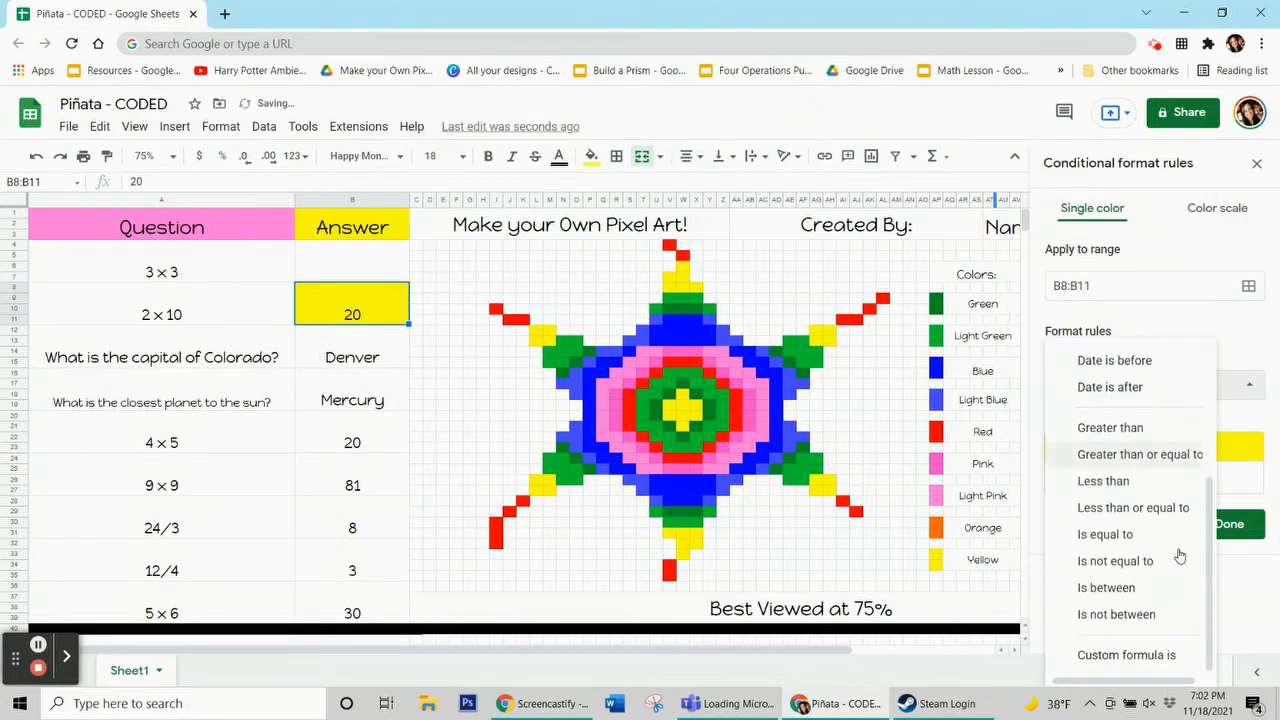
{"action": "left_click", "coordinate": [1140, 655]}
{"action": "left_click", "coordinate": [1133, 422]}
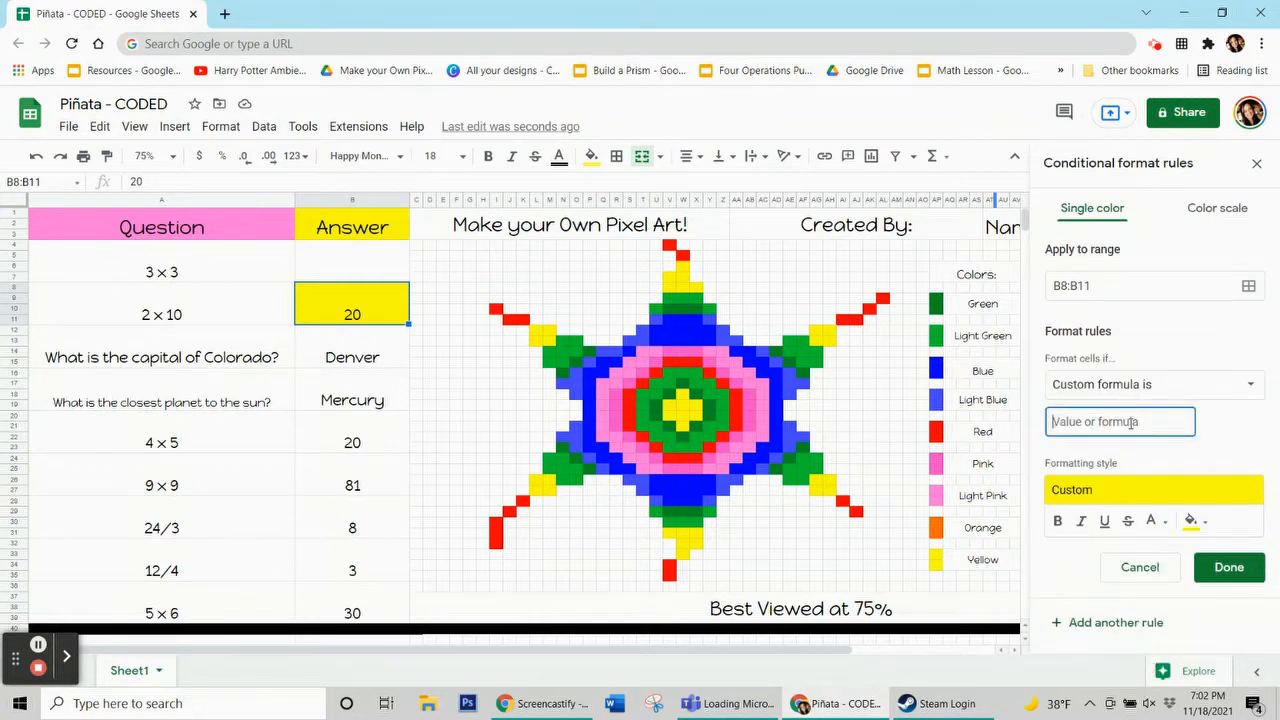
{"action": "type", "text": "=$b$8=20"}
Add the yellow pixel ranges L26:M27, L12:M13, V7:W8, W6, X8, AG12:AH13, AG26:AH27, V31:X31, W32:X32 and W33, then save the rule
{"action": "left_click", "coordinate": [1248, 286]}
{"action": "left_click_drag", "start_coordinate": [650, 320], "coordinate": [254, 223]}
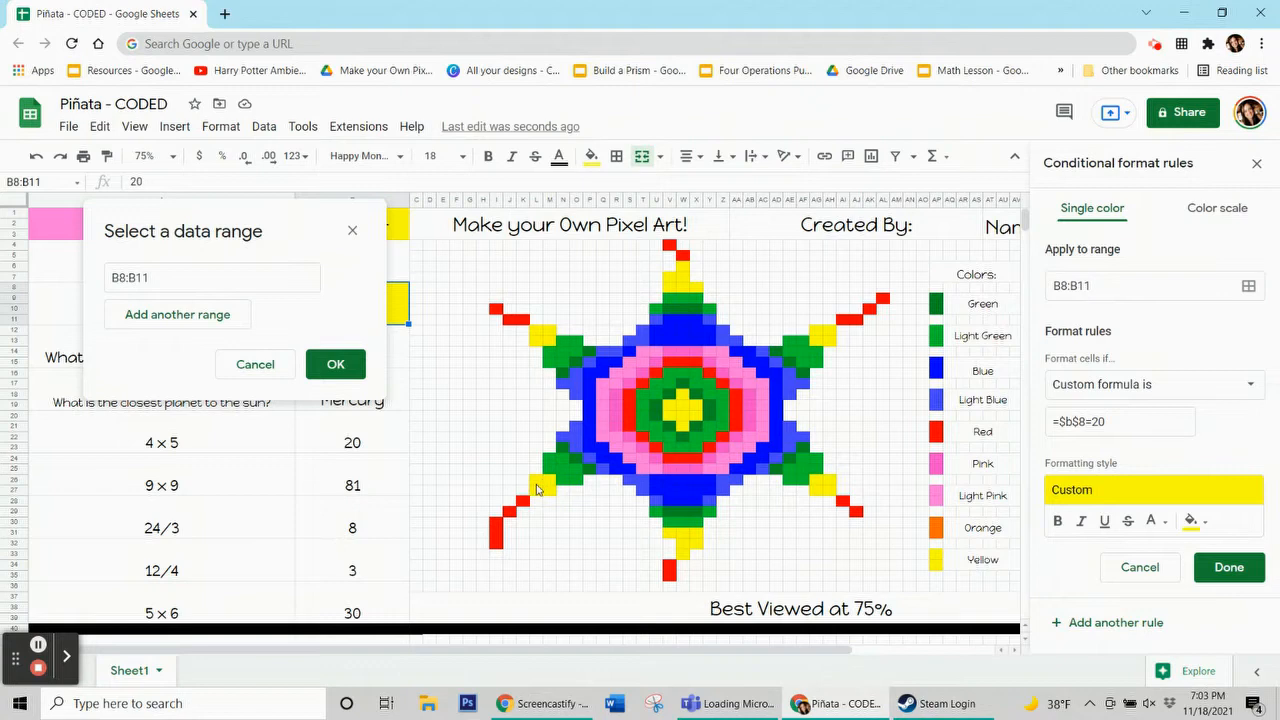
{"action": "left_click_drag", "start_coordinate": [548, 495], "coordinate": [536, 481]}
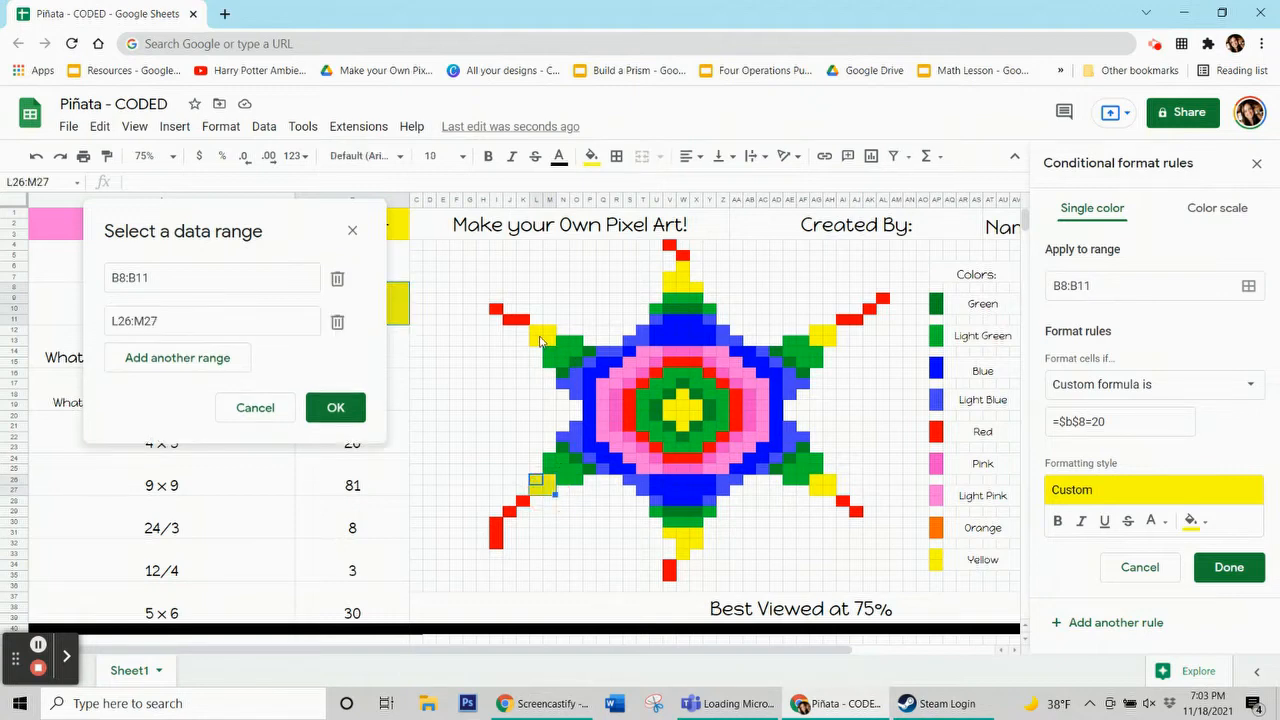
{"action": "left_click_drag", "start_coordinate": [548, 344], "coordinate": [537, 331]}
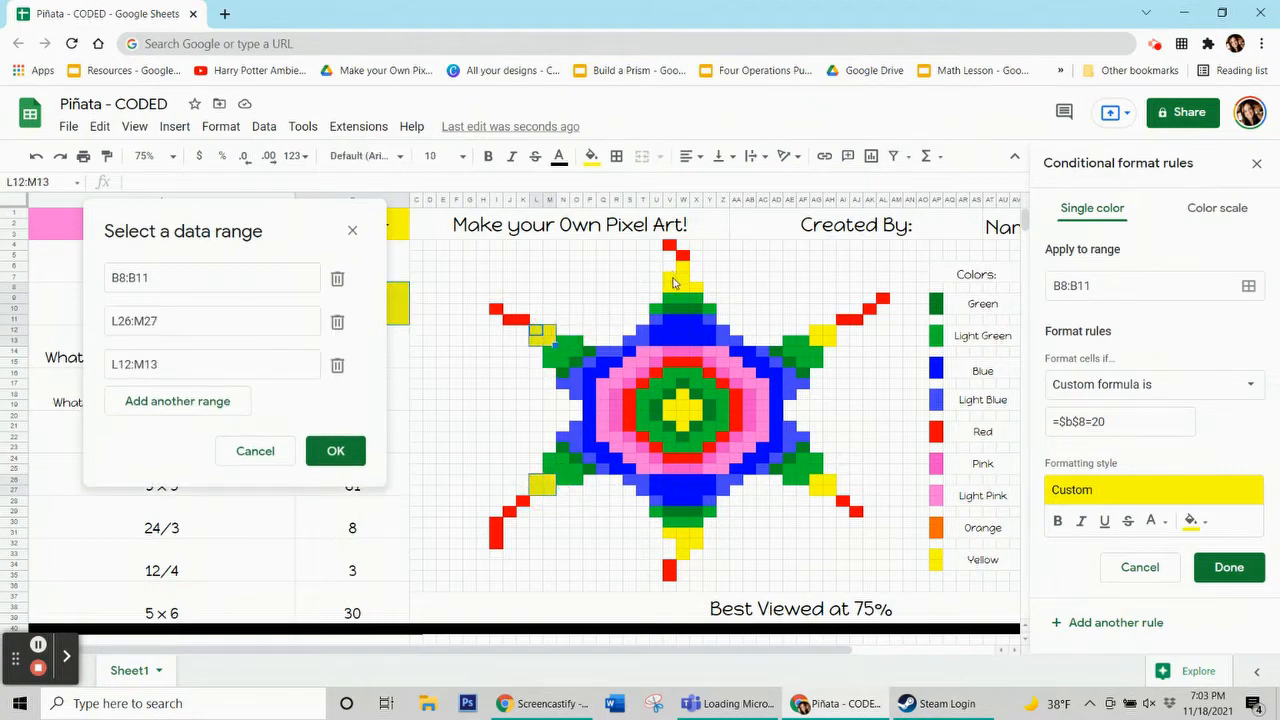
{"action": "left_click_drag", "start_coordinate": [674, 283], "coordinate": [687, 276]}
{"action": "left_click", "coordinate": [683, 268]}
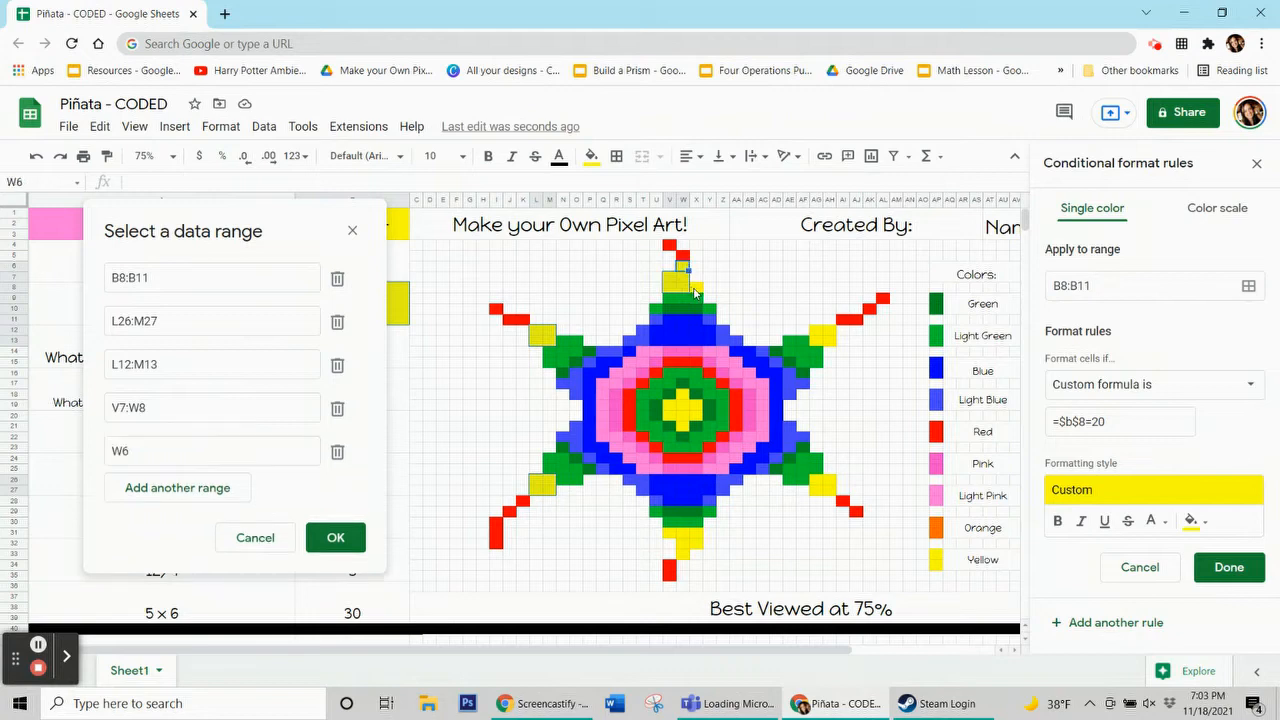
{"action": "left_click", "coordinate": [697, 293]}
{"action": "left_click", "coordinate": [818, 334]}
{"action": "left_click_drag", "start_coordinate": [820, 337], "coordinate": [830, 342]}
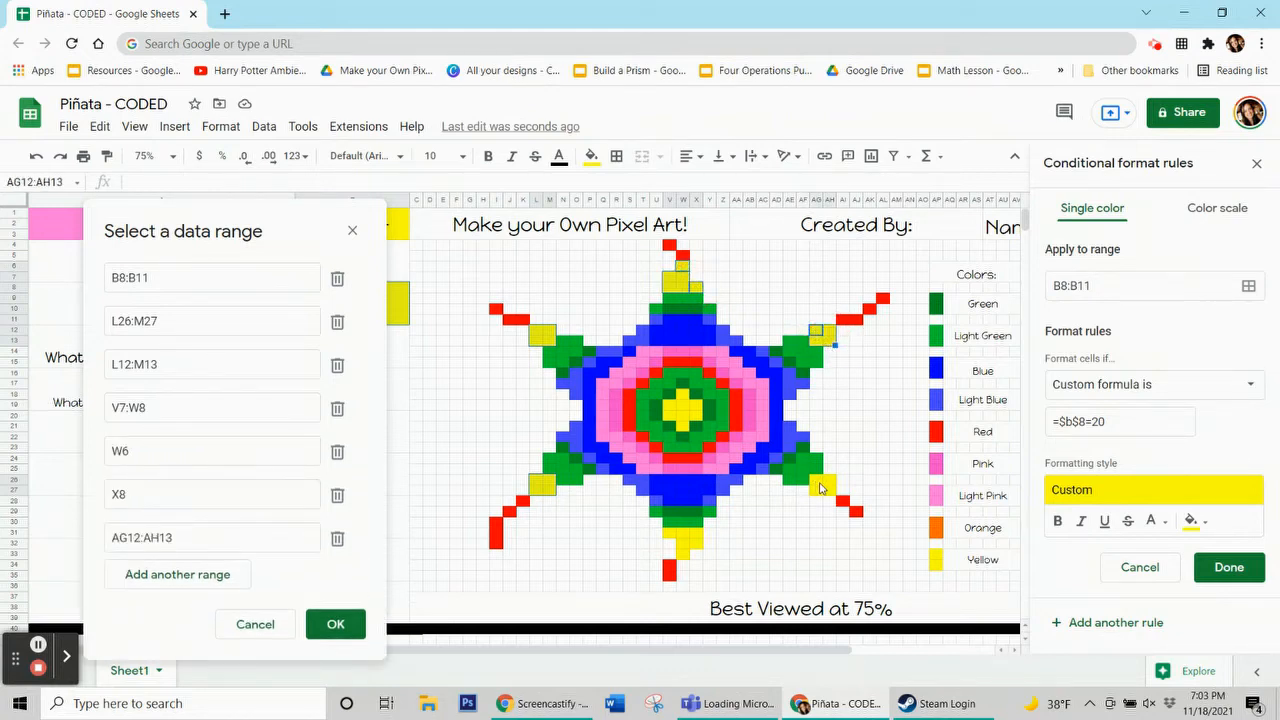
{"action": "left_click_drag", "start_coordinate": [820, 488], "coordinate": [829, 499]}
{"action": "mouse_move", "coordinate": [697, 537]}
{"action": "left_mouse_down"}
{"action": "mouse_move", "coordinate": [668, 537]}
{"action": "mouse_move", "coordinate": [681, 552]}
{"action": "left_mouse_up"}
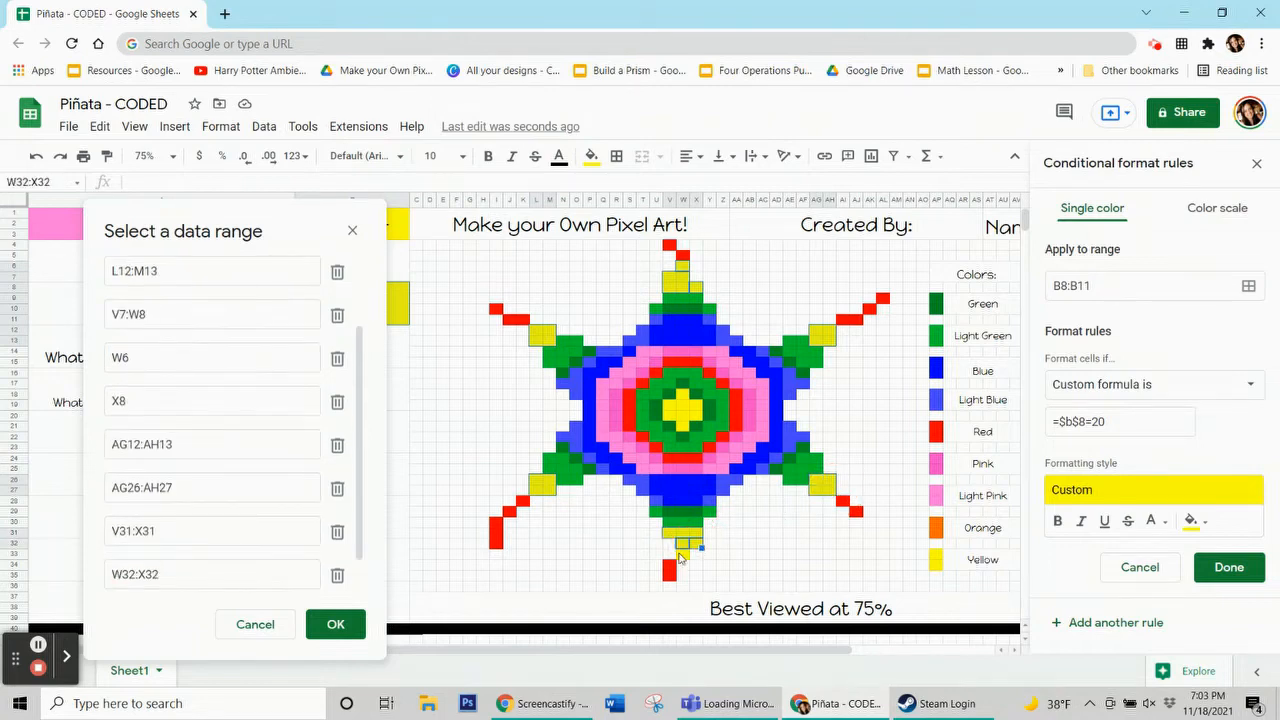
{"action": "left_click", "coordinate": [683, 560]}
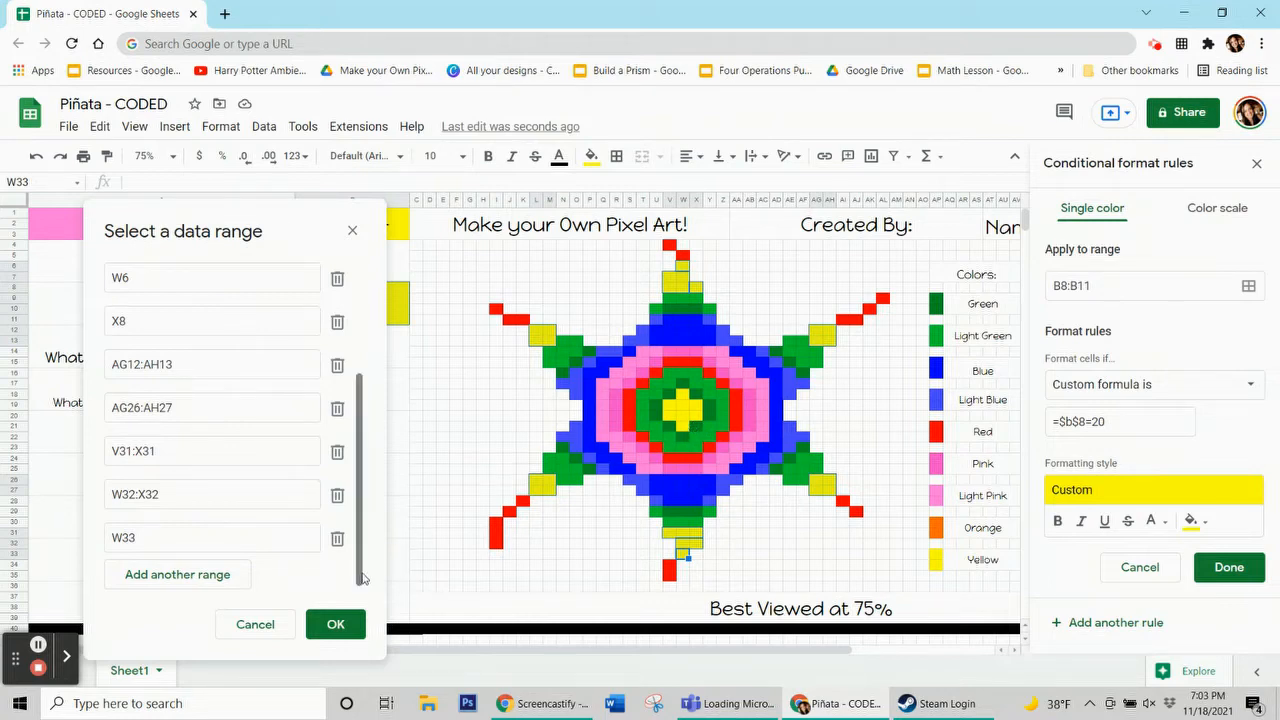
{"action": "left_click", "coordinate": [336, 626]}
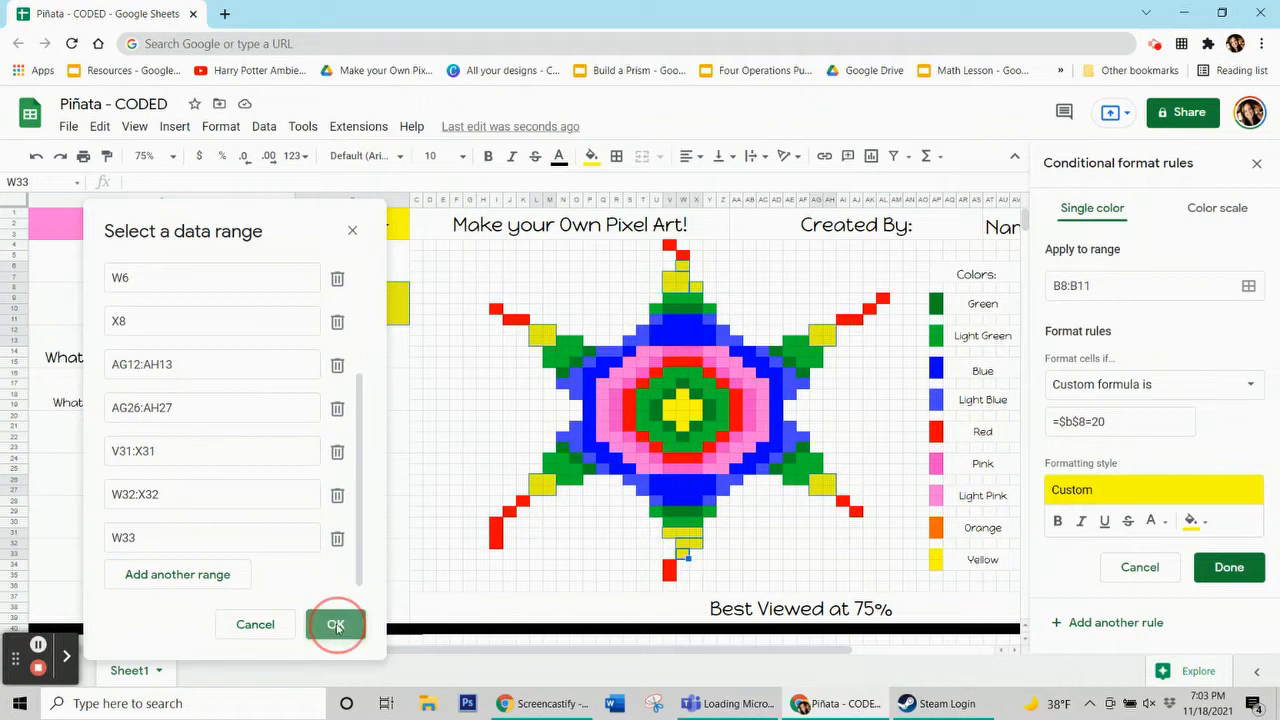
{"action": "left_click", "coordinate": [1237, 569]}
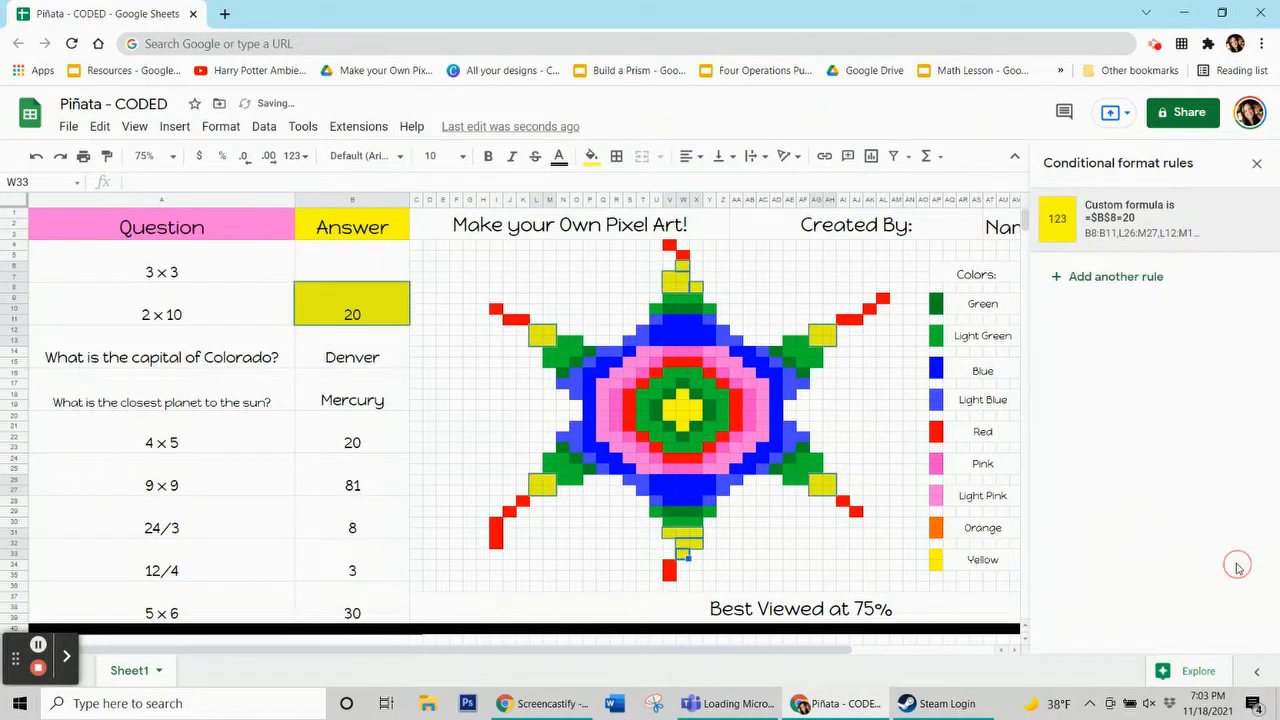
Reset the manual fill color of the selected yellow pixel cell
{"action": "left_click", "coordinate": [591, 156]}
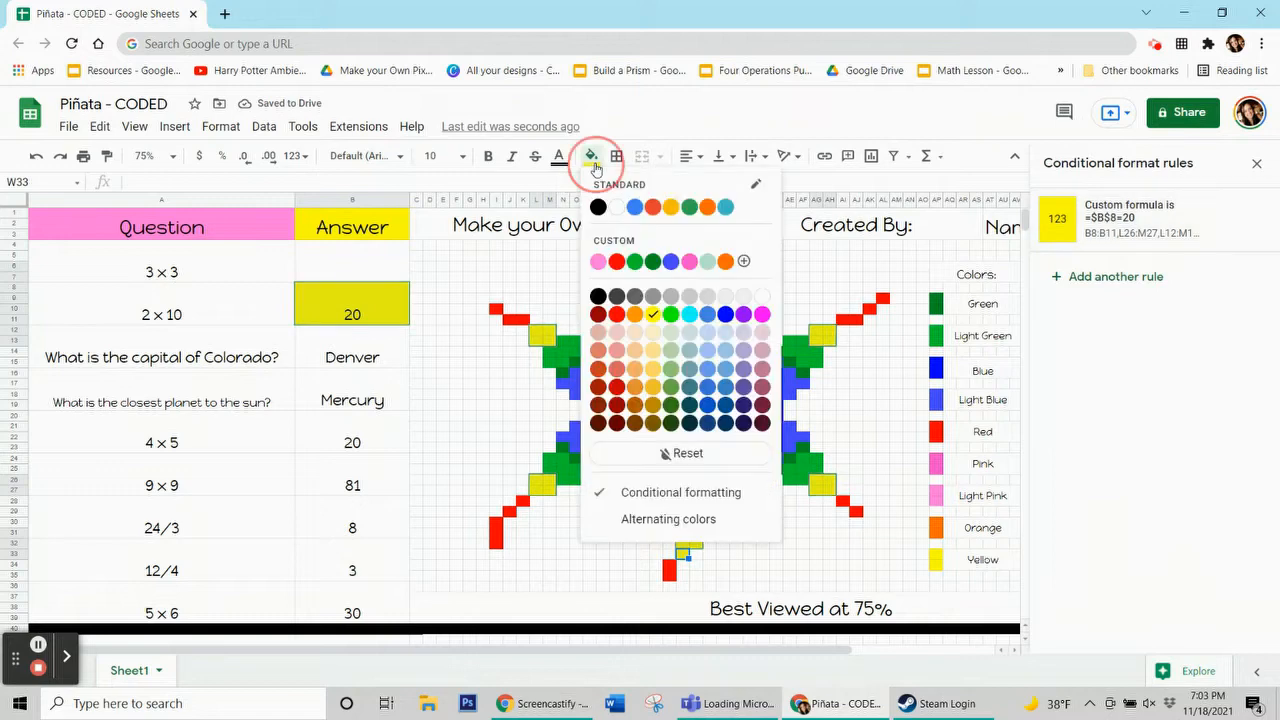
{"action": "left_click", "coordinate": [670, 452]}
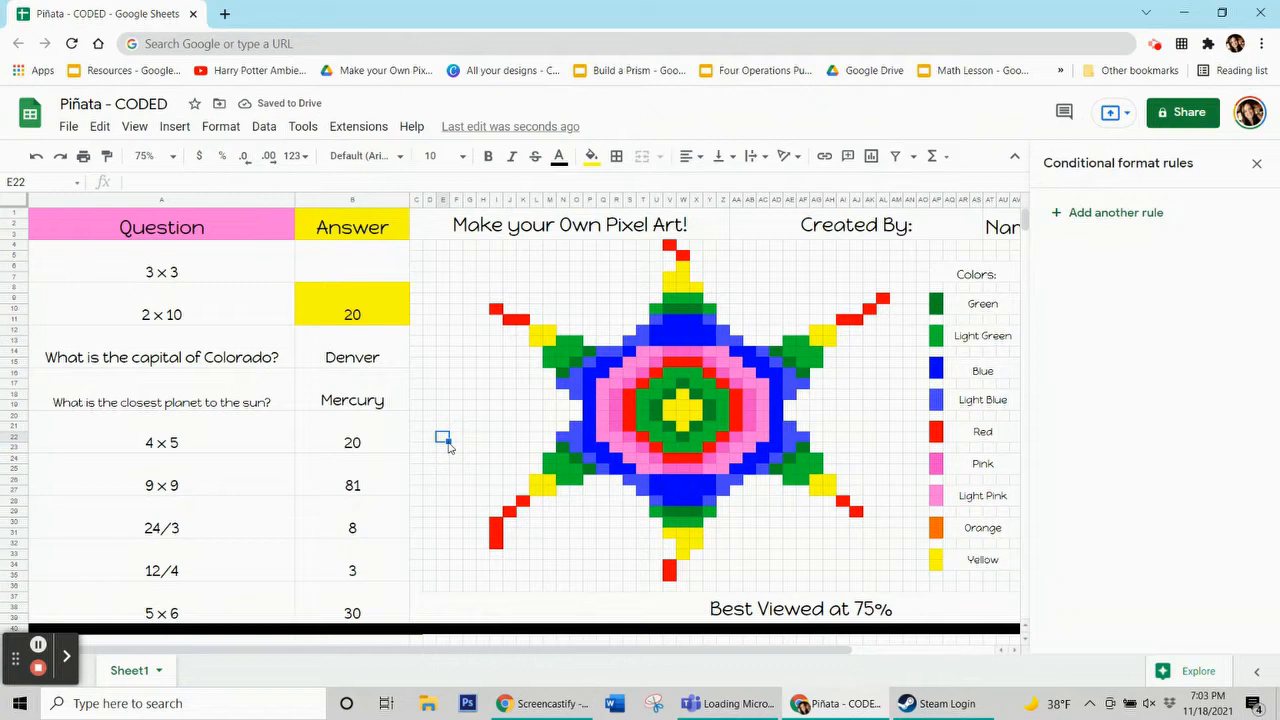
Test the yellow rule by clearing the 2 × 10 answer, then entering 9 and 20 as the first two answers
{"action": "left_click", "coordinate": [335, 306]}
{"action": "key", "text": "Delete"}
{"action": "left_click", "coordinate": [443, 404]}
{"action": "left_click", "coordinate": [381, 278]}
{"action": "type", "text": "9"}
{"action": "key", "text": "Return"}
{"action": "type", "text": "20"}
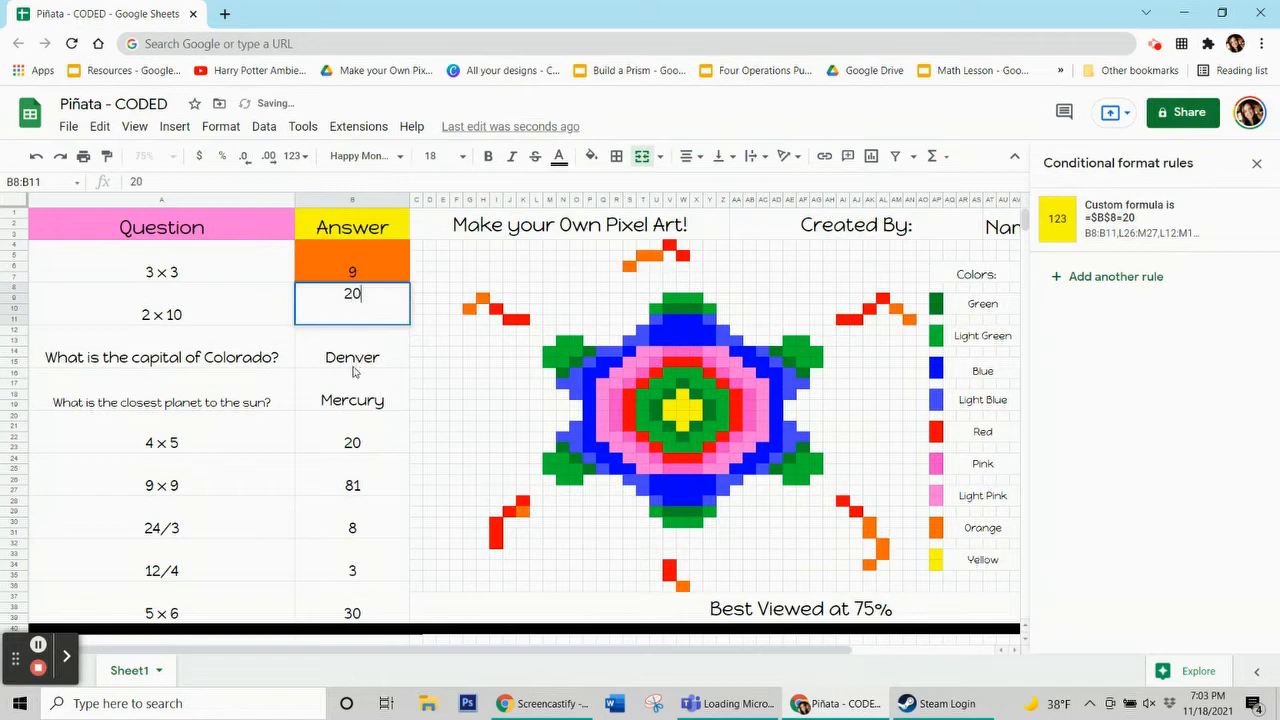
{"action": "key", "text": "Return"}
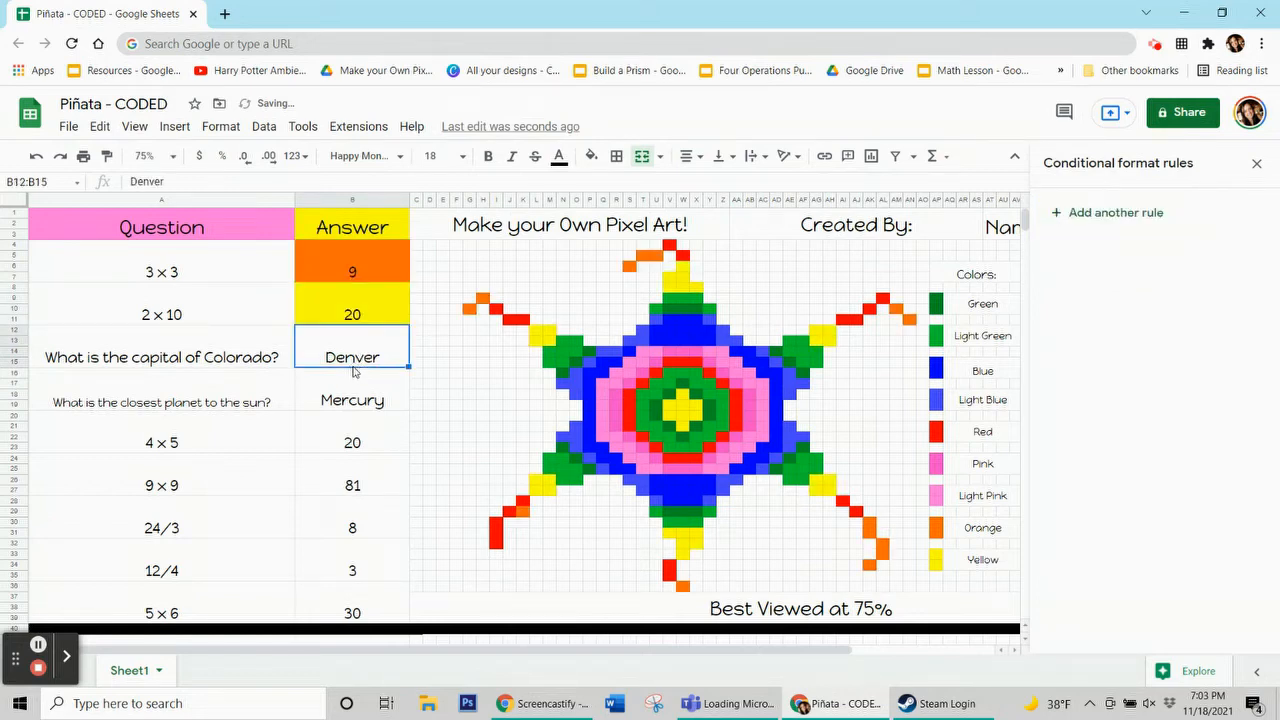
Clear the 3 × 3 and 2 × 10 answers
{"action": "left_click", "coordinate": [364, 264]}
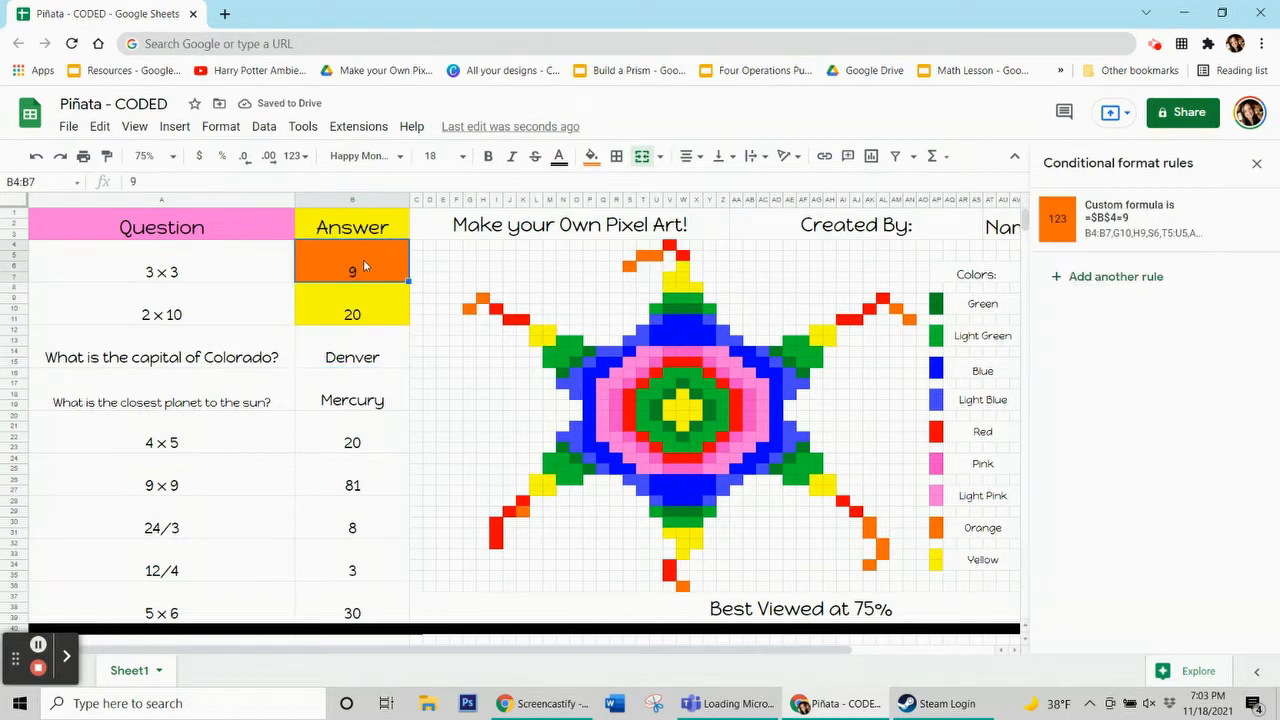
{"action": "key", "text": "Delete"}
{"action": "left_click", "coordinate": [352, 313]}
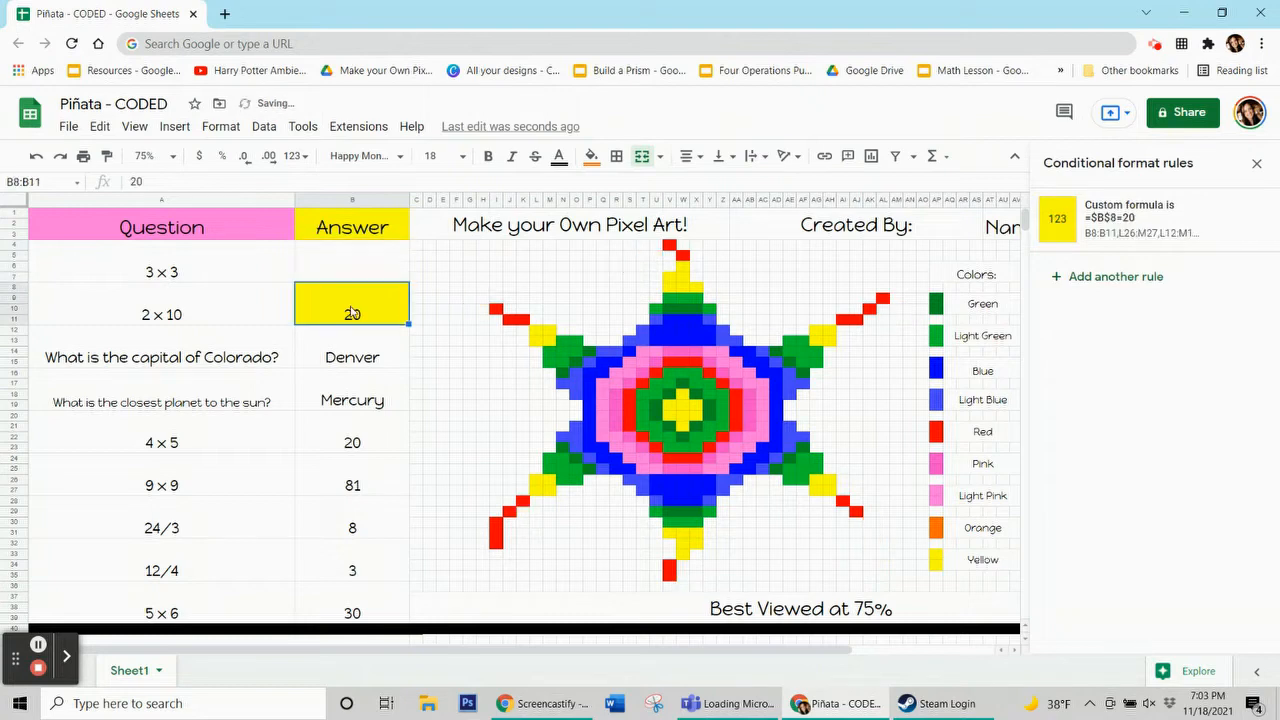
{"action": "key", "text": "Delete"}
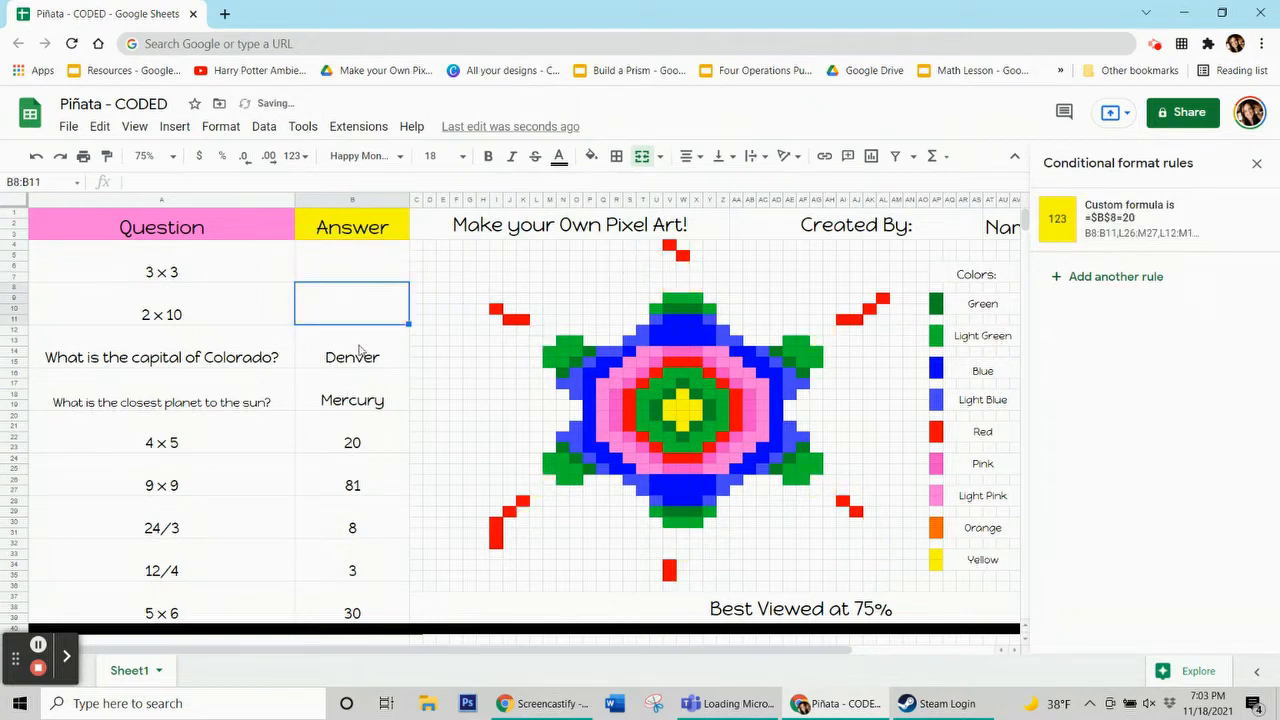
{"action": "left_click", "coordinate": [359, 349]}
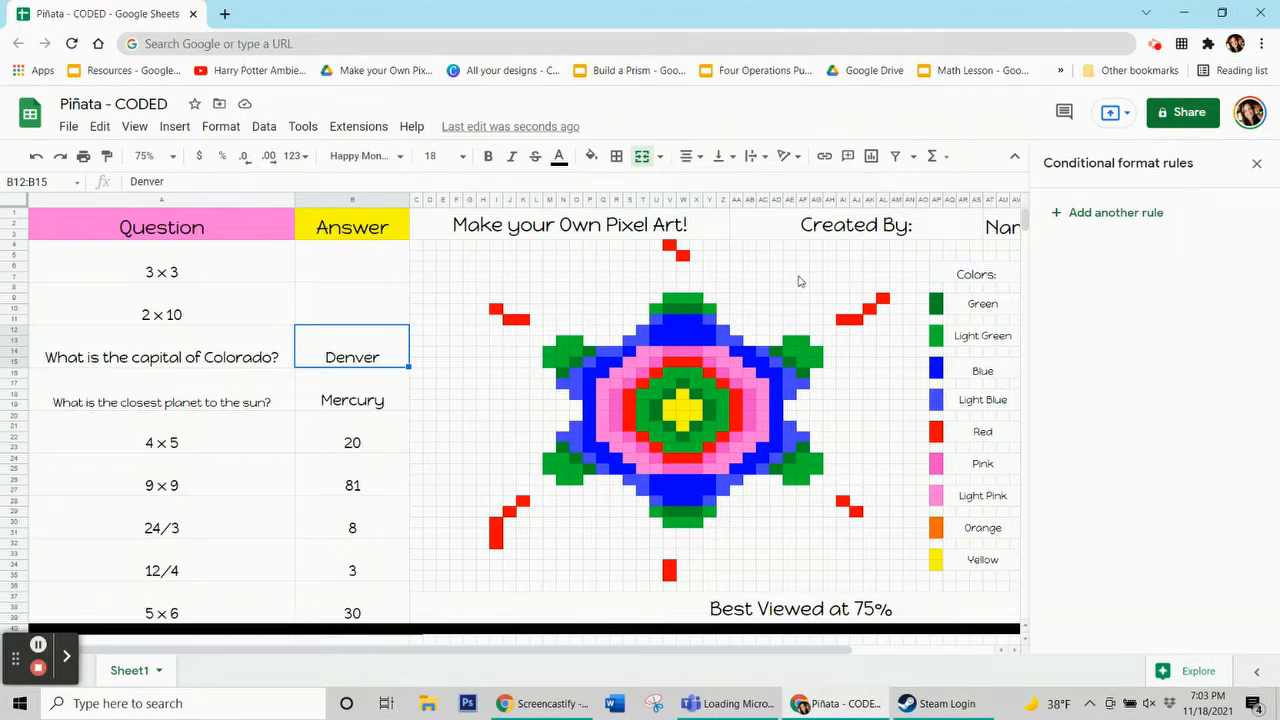
Inspect the fill color used for a green pixel
{"action": "left_click", "coordinate": [688, 307]}
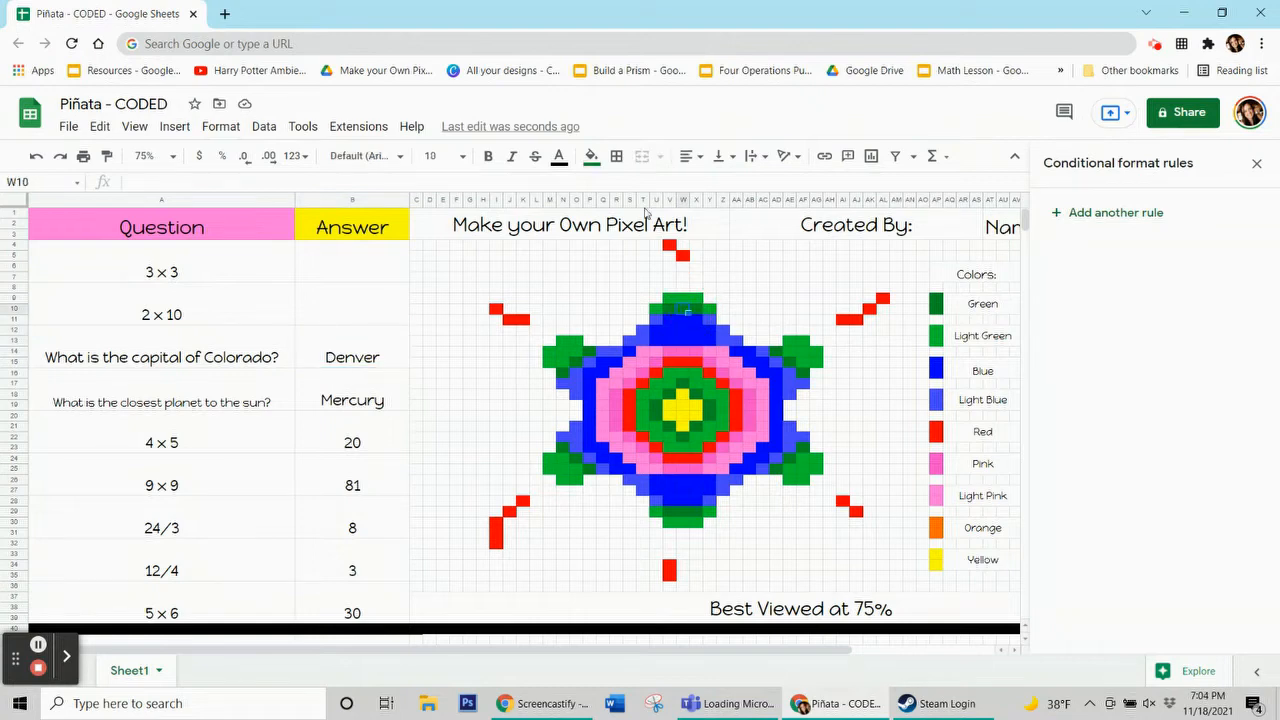
{"action": "left_click", "coordinate": [594, 157]}
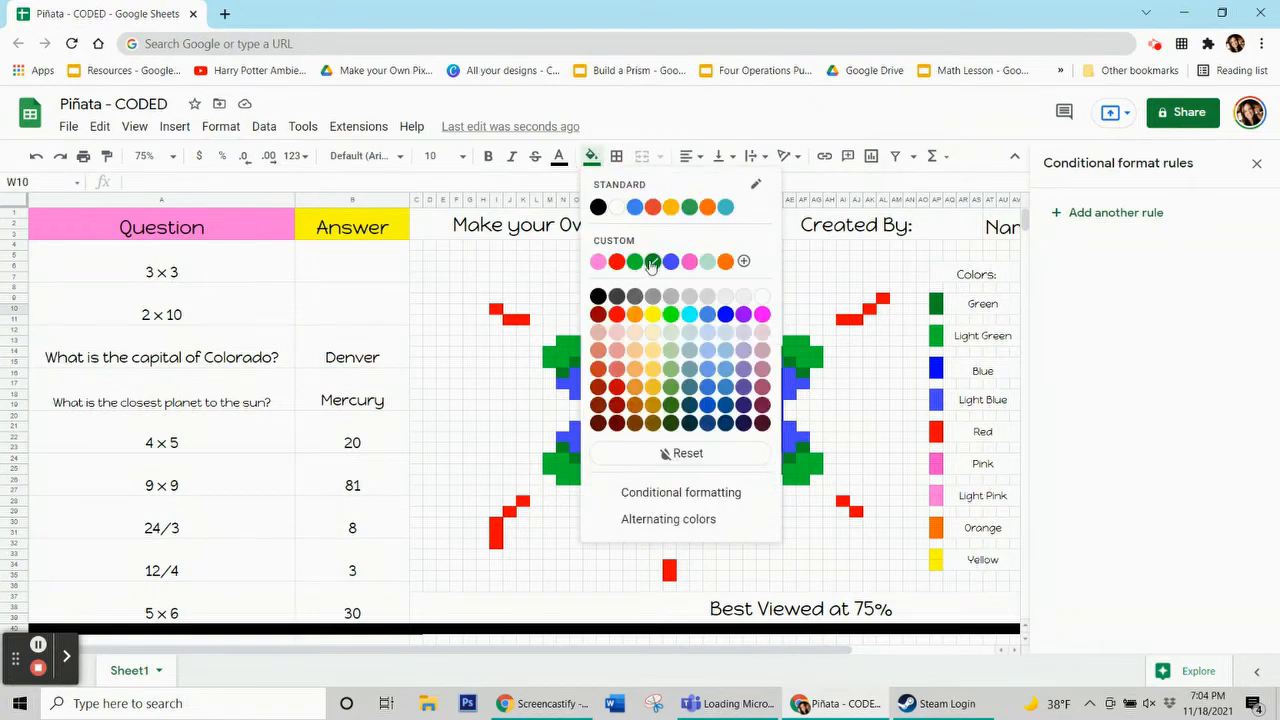
{"action": "left_click", "coordinate": [334, 345]}
{"action": "left_click", "coordinate": [336, 357]}
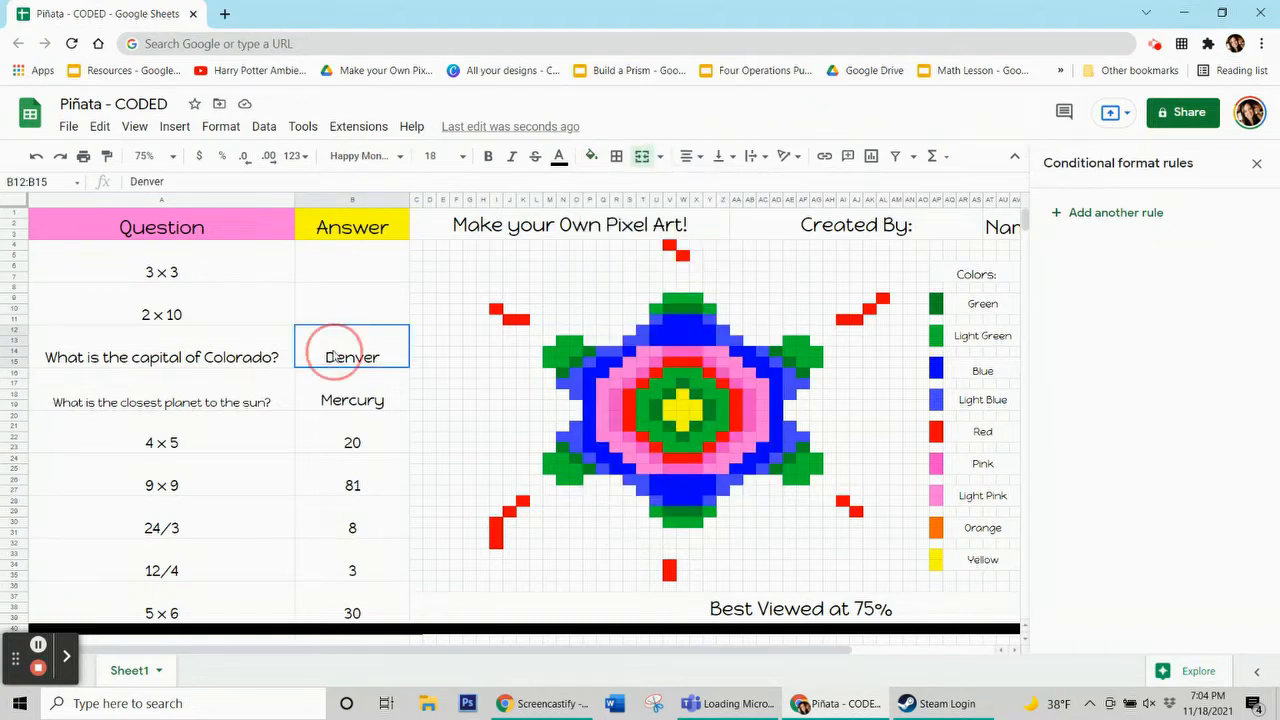
Add a new conditional format rule for B12:B15 with a dark green fill color
{"action": "left_click", "coordinate": [1144, 220]}
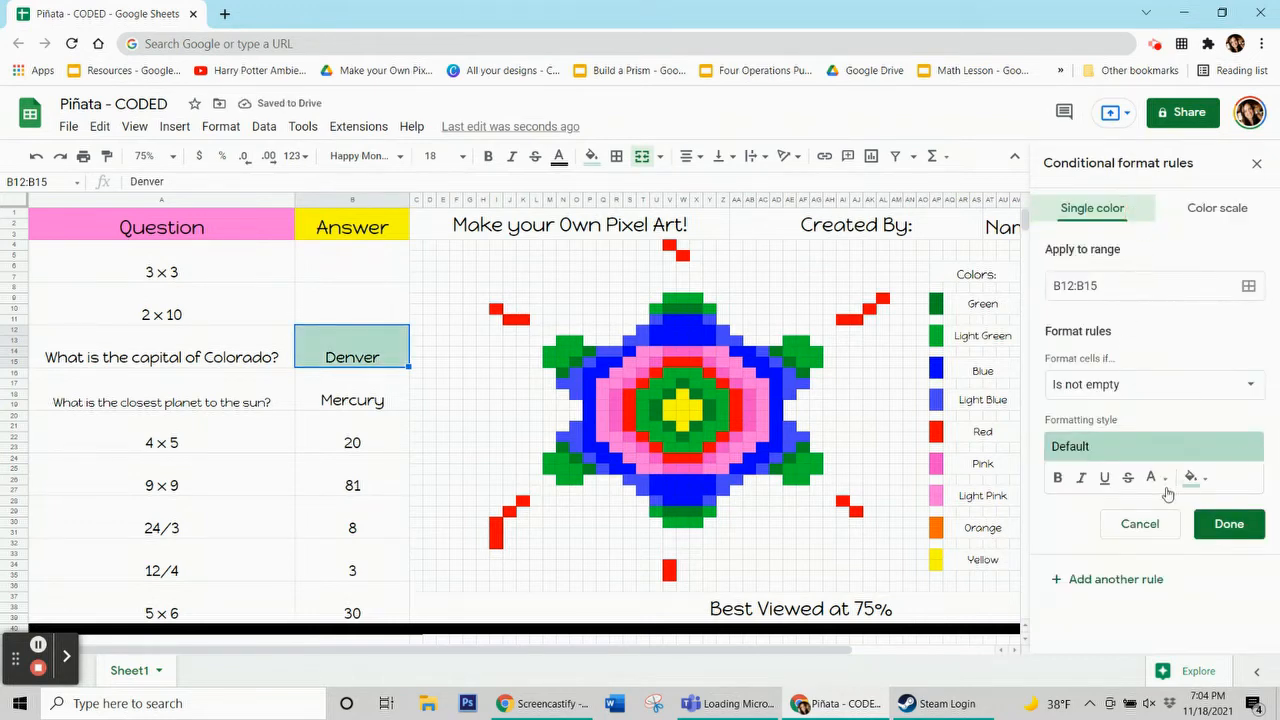
{"action": "left_click", "coordinate": [1193, 477]}
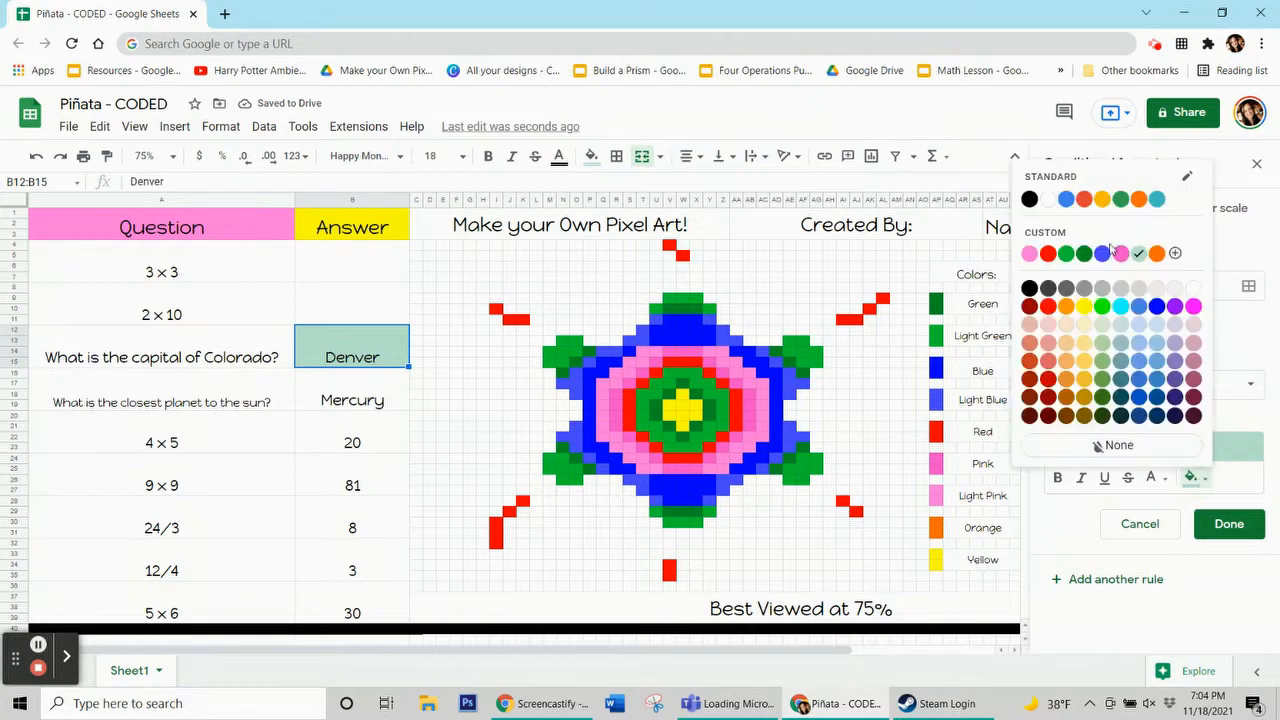
{"action": "left_click", "coordinate": [1085, 255]}
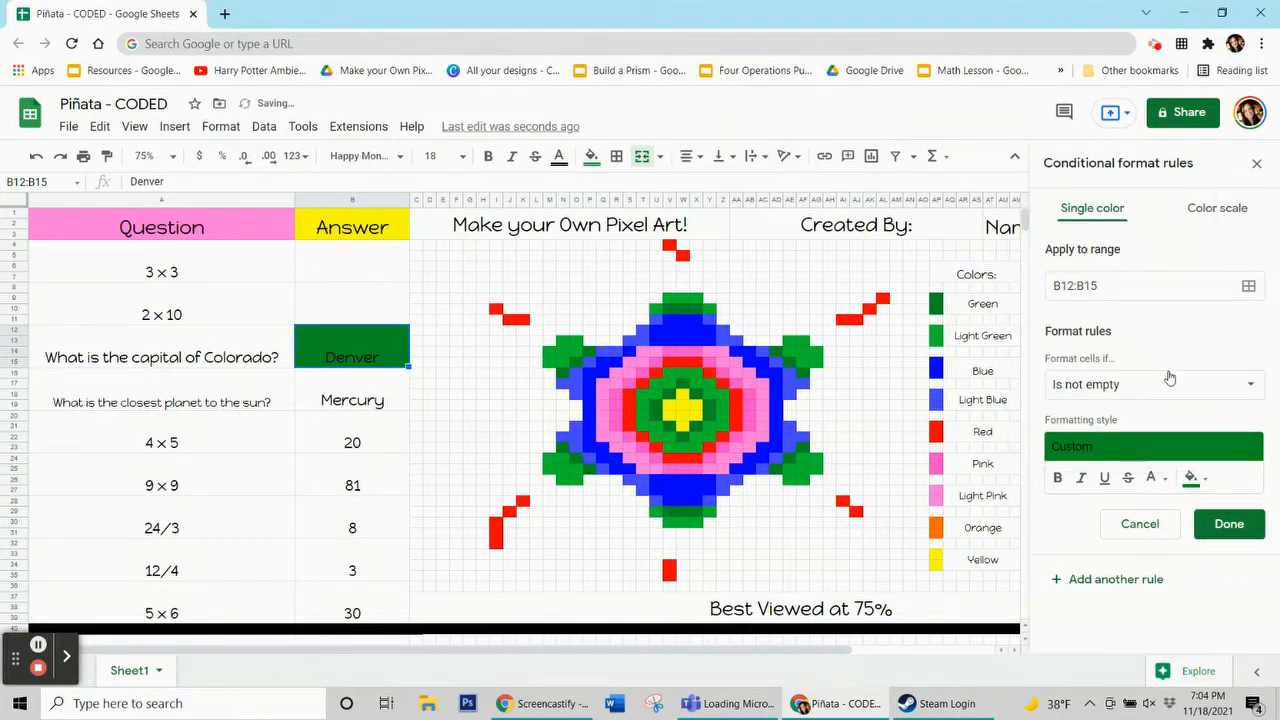
Set the rule's condition to the custom formula =$b$12="Denver"
{"action": "left_click", "coordinate": [1165, 383]}
{"action": "scroll", "coordinate": [1135, 480], "scroll_direction": "down", "scroll_amount": 3}
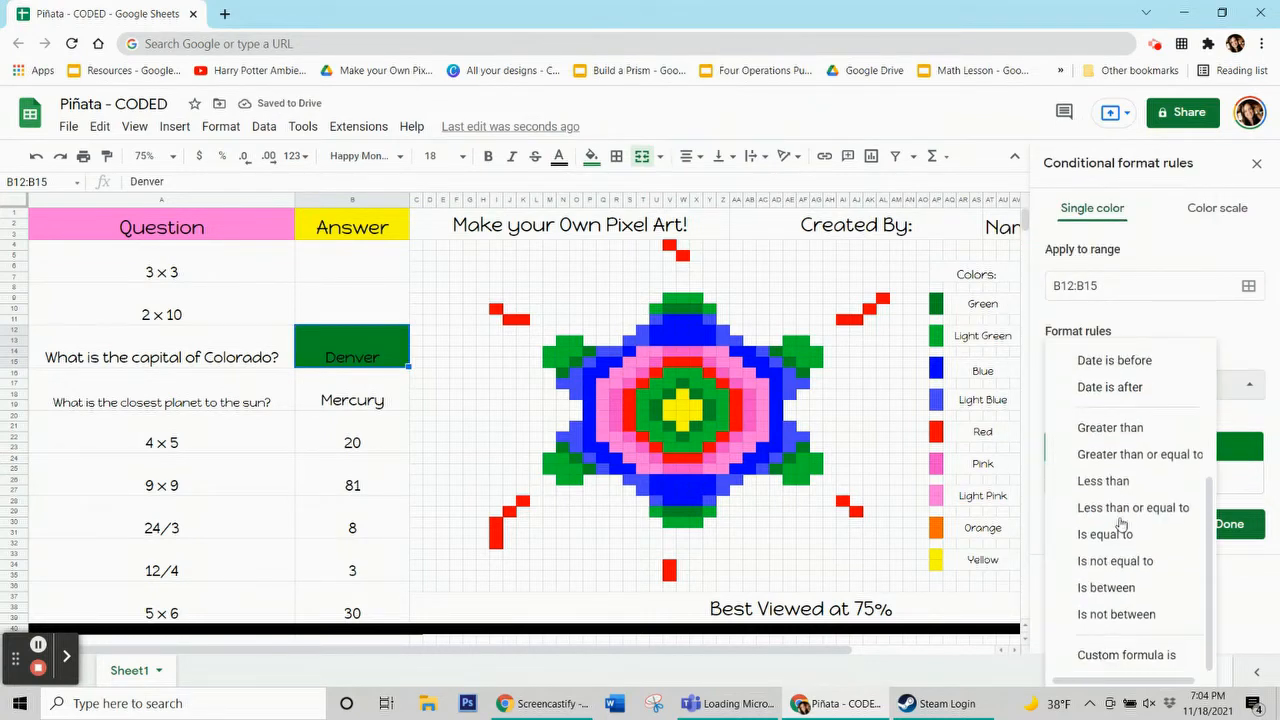
{"action": "left_click", "coordinate": [1136, 656]}
{"action": "left_click", "coordinate": [1076, 416]}
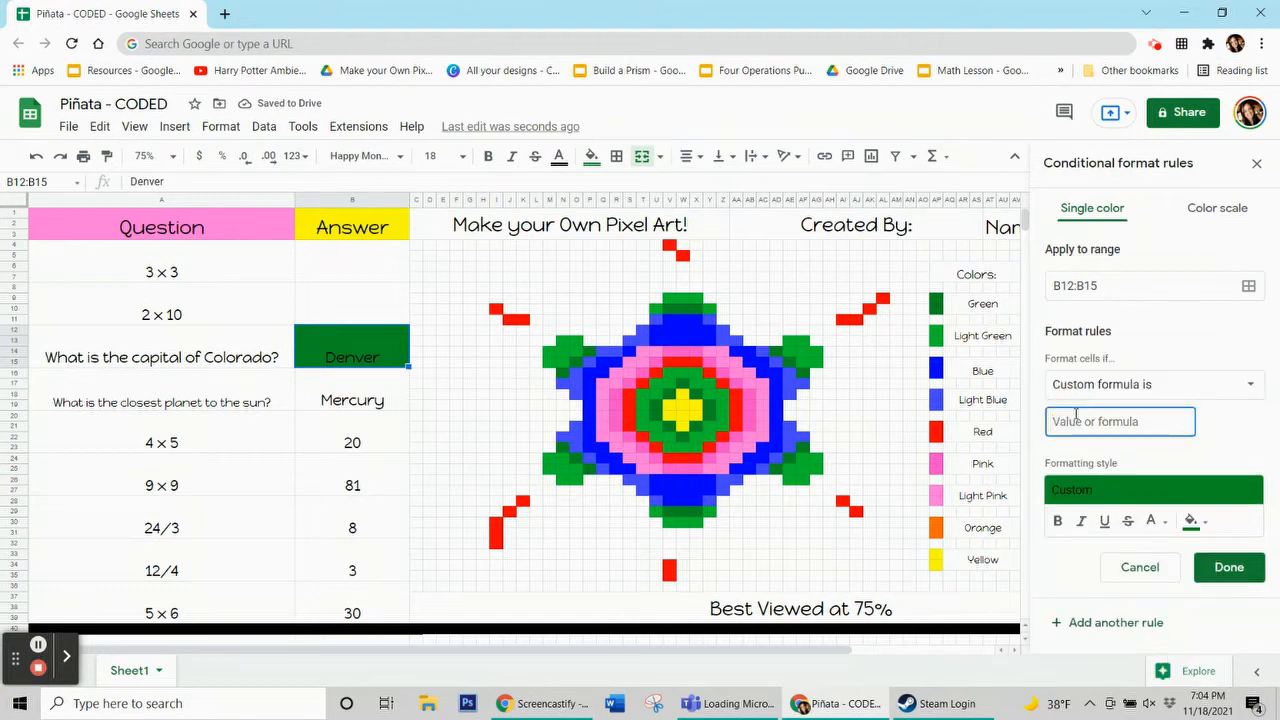
{"action": "type", "text": "=$b"}
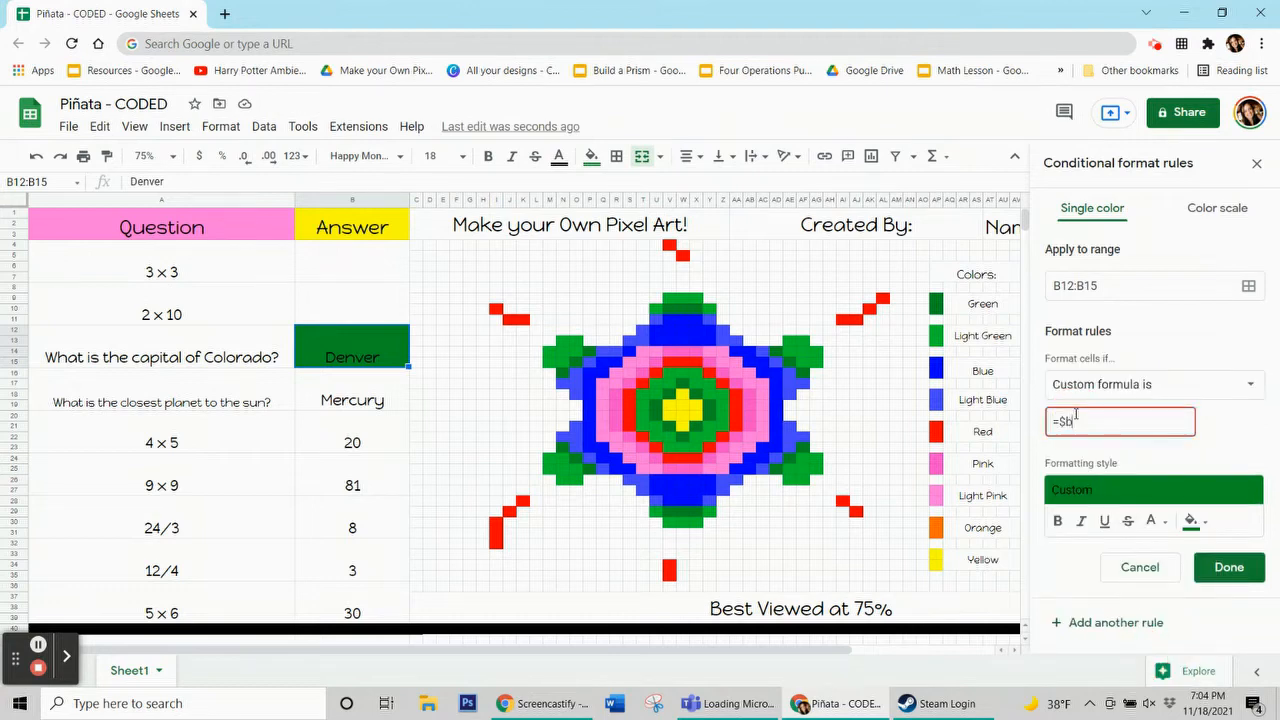
{"action": "type", "text": "$12=Denver"}
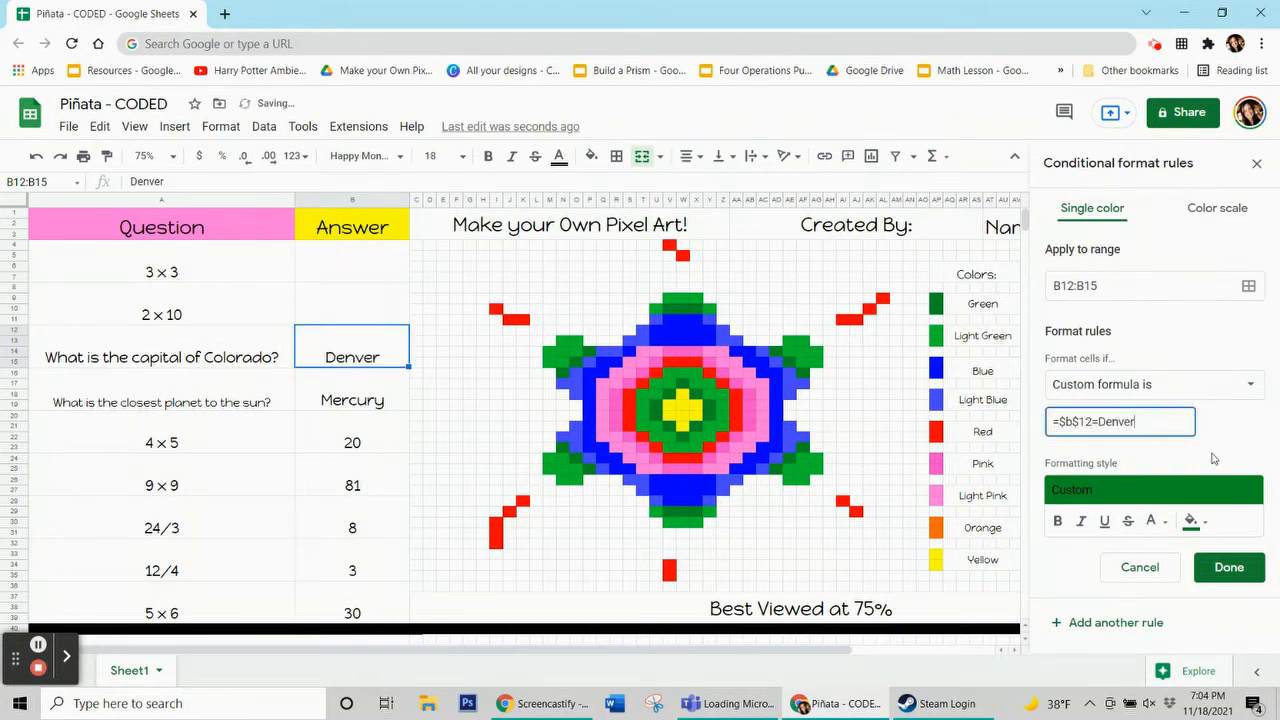
{"action": "double_click", "coordinate": [1105, 421]}
{"action": "left_click", "coordinate": [1100, 422]}
{"action": "type", "text": "\""}
{"action": "type", "text": "\""}
{"action": "left_click", "coordinate": [1204, 437]}
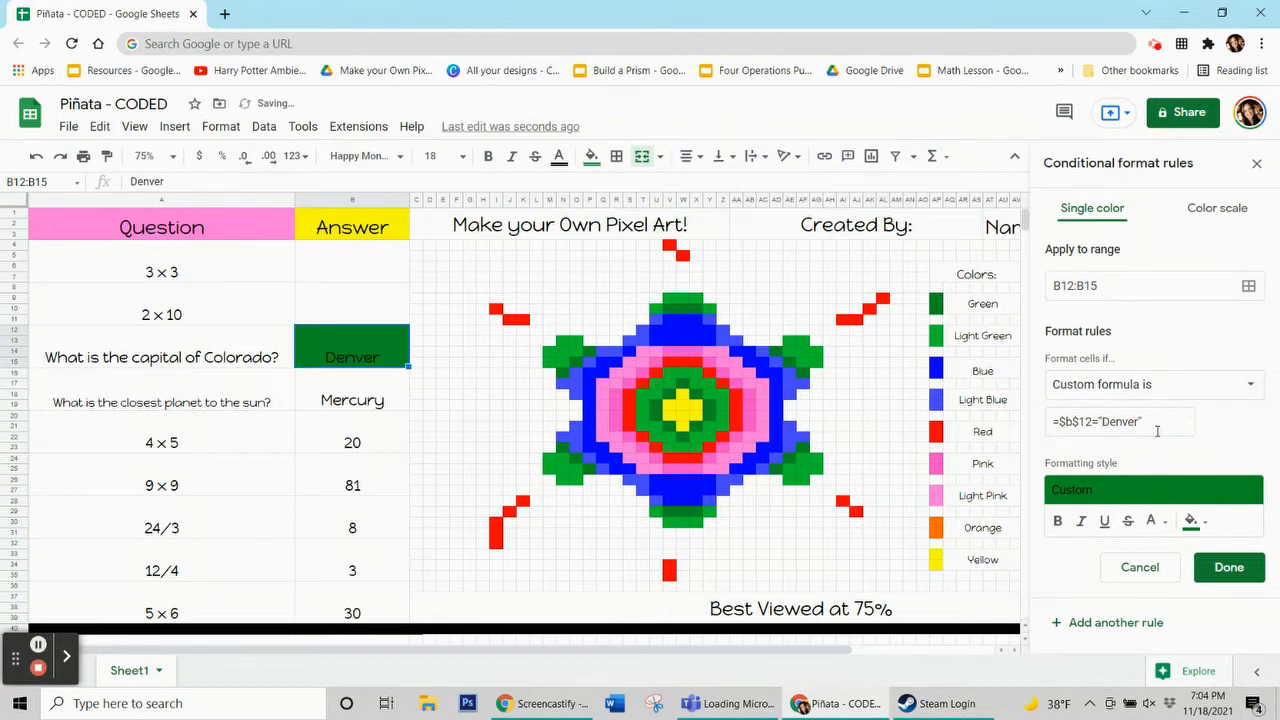
Extend the rule's range with the pixel cells N23, O24, P25, P14, O15, N16, V10:X10 and V29:X29
{"action": "left_click", "coordinate": [1250, 287]}
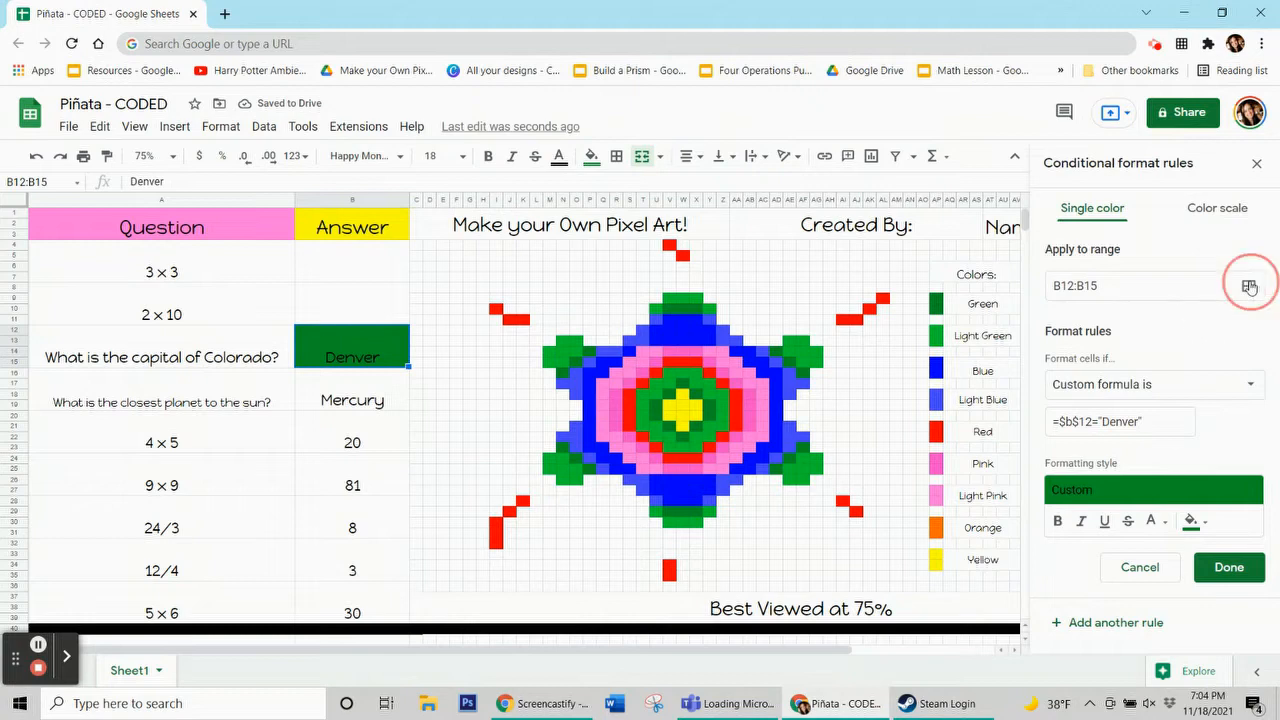
{"action": "left_click_drag", "start_coordinate": [634, 303], "coordinate": [274, 183]}
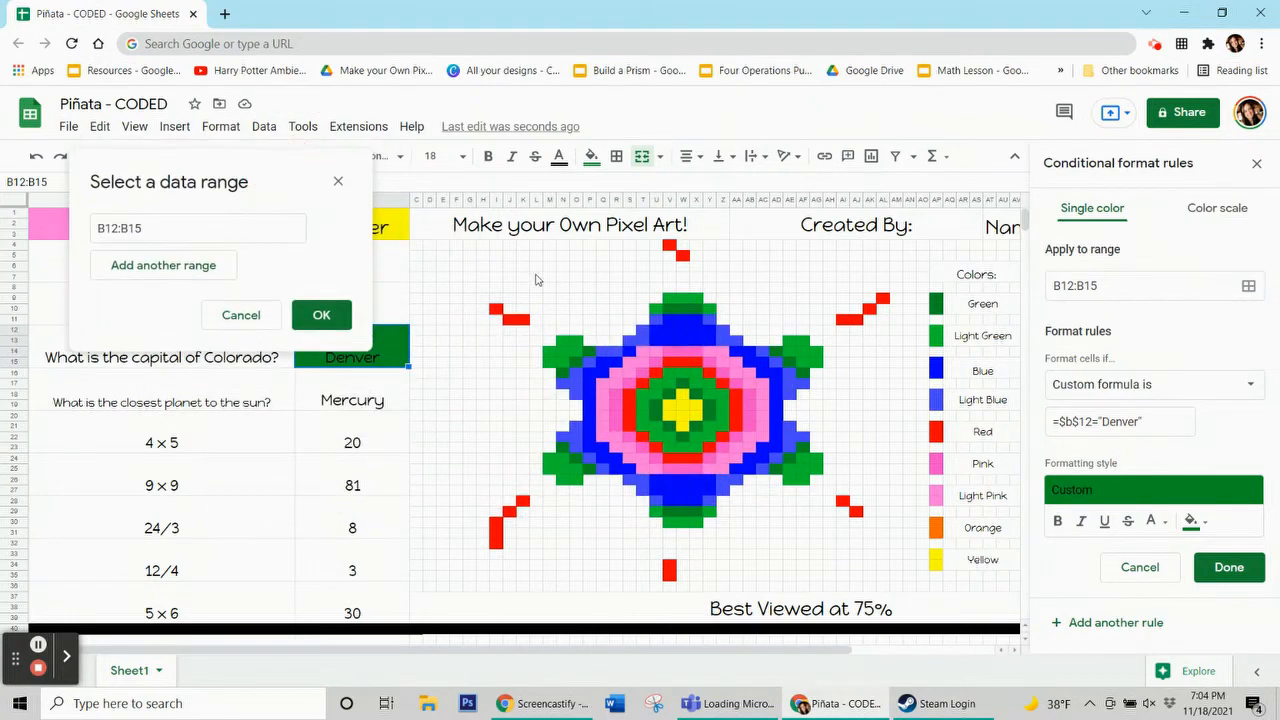
{"action": "left_click", "coordinate": [576, 453], "text": "ctrl"}
{"action": "left_click", "coordinate": [586, 463], "text": "ctrl"}
{"action": "left_click", "coordinate": [595, 471], "text": "ctrl"}
{"action": "left_click", "coordinate": [593, 355], "text": "ctrl"}
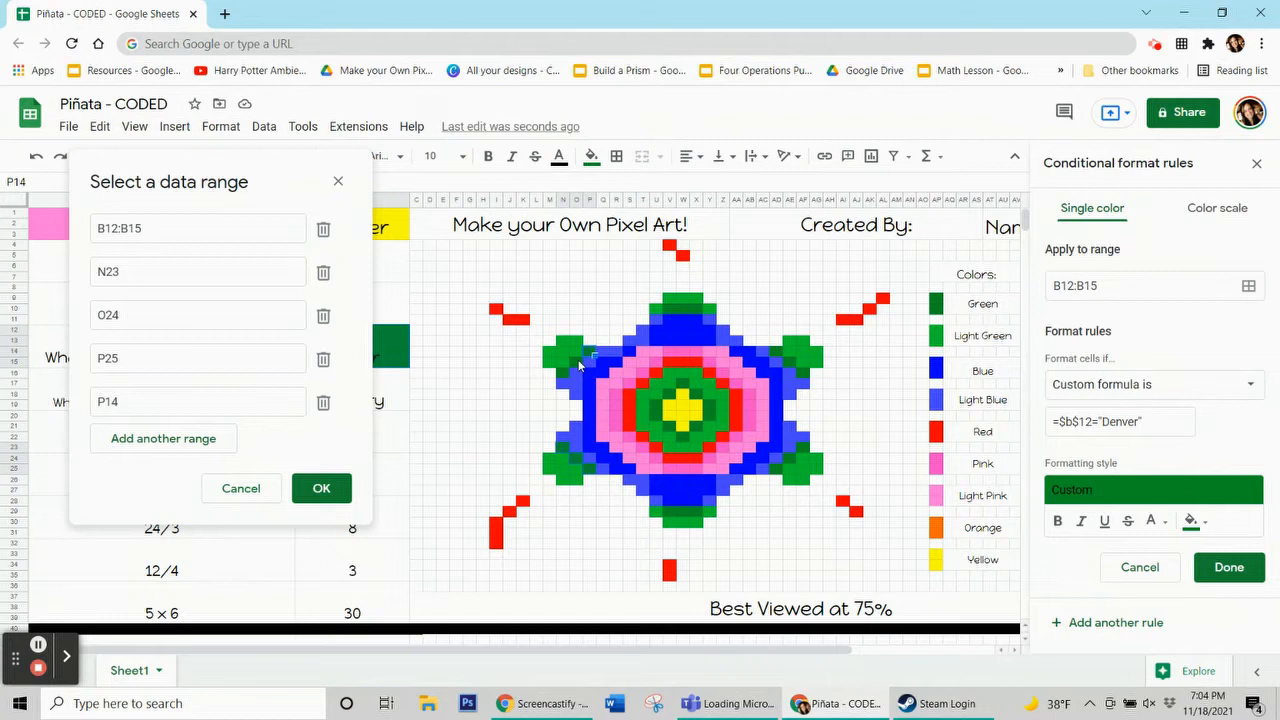
{"action": "left_click", "coordinate": [570, 371], "text": "ctrl"}
{"action": "left_click", "coordinate": [566, 377], "text": "ctrl"}
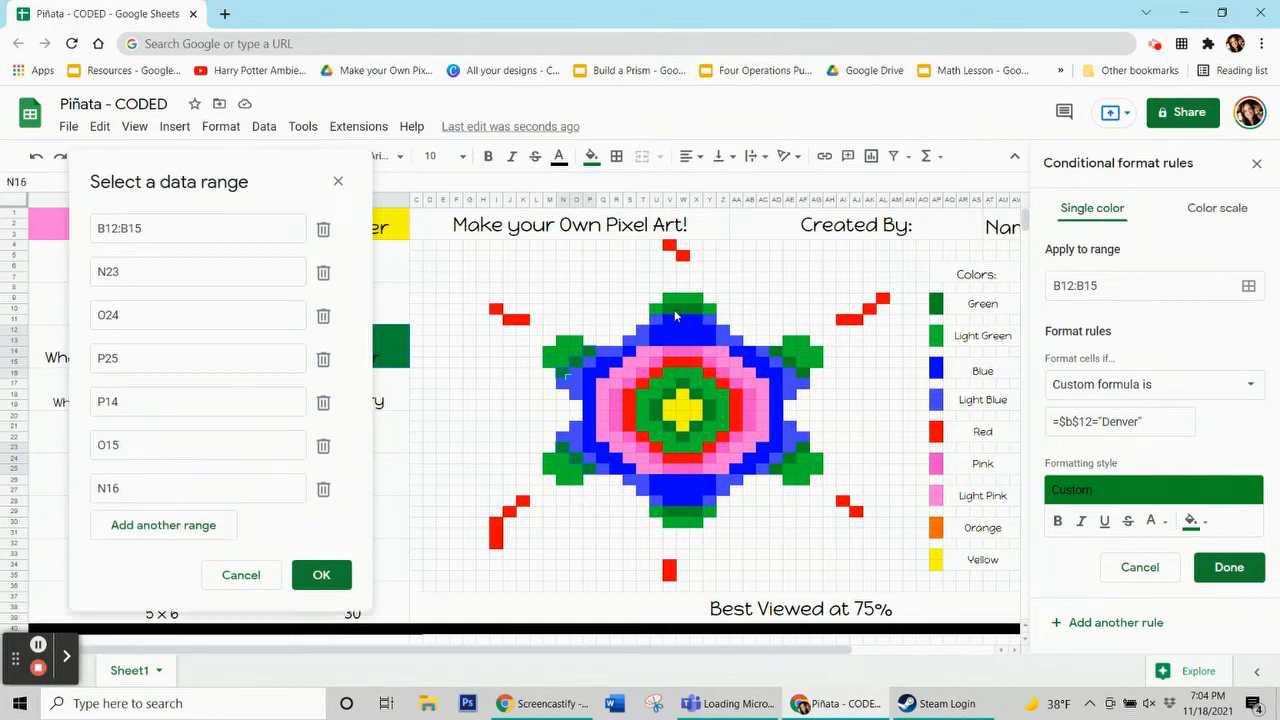
{"action": "left_click_drag", "start_coordinate": [696, 310], "coordinate": [674, 310]}
{"action": "left_click_drag", "start_coordinate": [692, 510], "coordinate": [671, 514]}
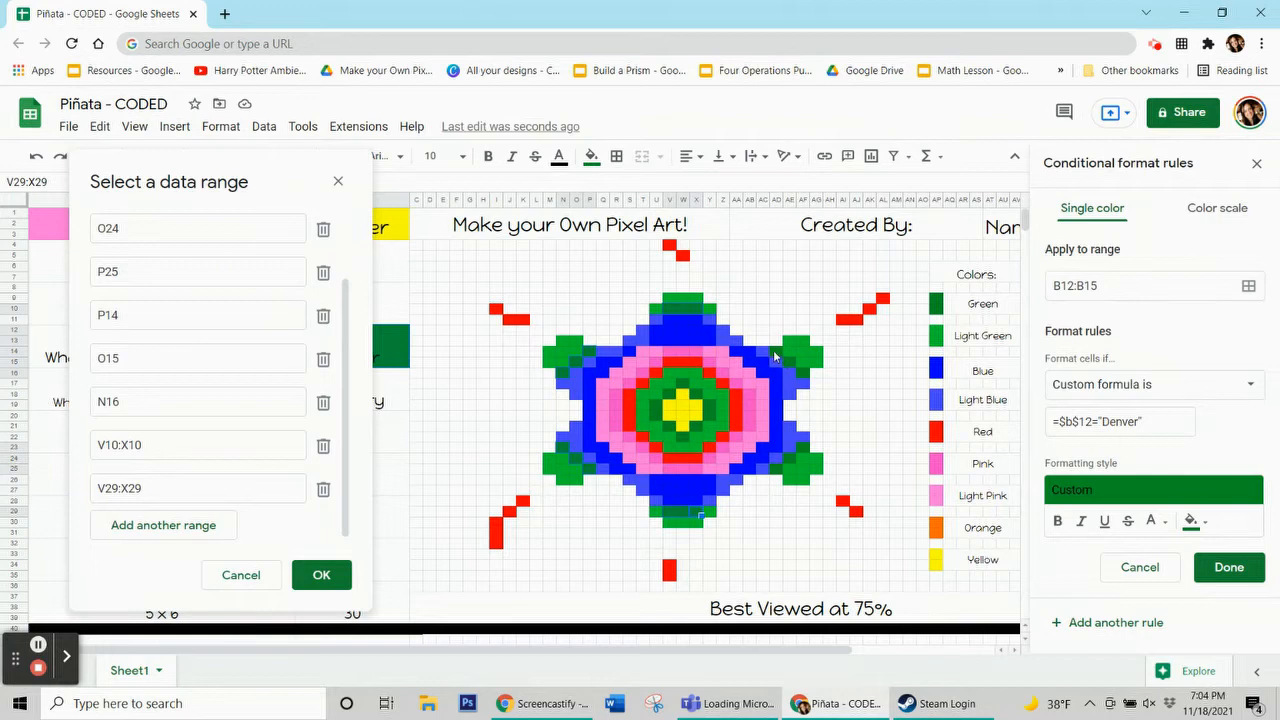
Add the pixel ranges AD14, AE15, AF16, AF23, AE24, AD25, Y19:Y20 and X21 to the rule
{"action": "left_click", "coordinate": [774, 351], "text": "ctrl"}
{"action": "left_click", "coordinate": [790, 362], "text": "ctrl"}
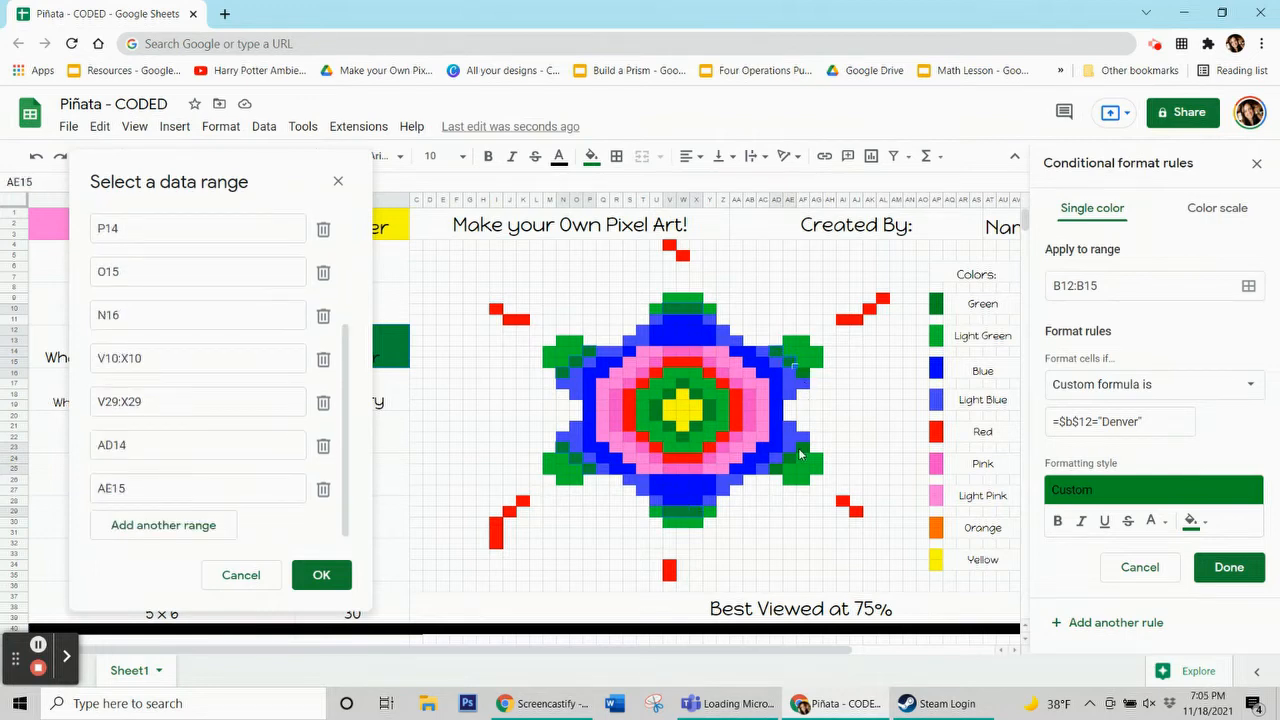
{"action": "left_click", "coordinate": [806, 373], "text": "ctrl"}
{"action": "left_click", "coordinate": [806, 448], "text": "ctrl"}
{"action": "left_click", "coordinate": [790, 459], "text": "ctrl"}
{"action": "left_click", "coordinate": [774, 469], "text": "ctrl"}
{"action": "left_click_drag", "start_coordinate": [711, 408], "coordinate": [708, 416]}
{"action": "left_click", "coordinate": [697, 428], "text": "ctrl"}
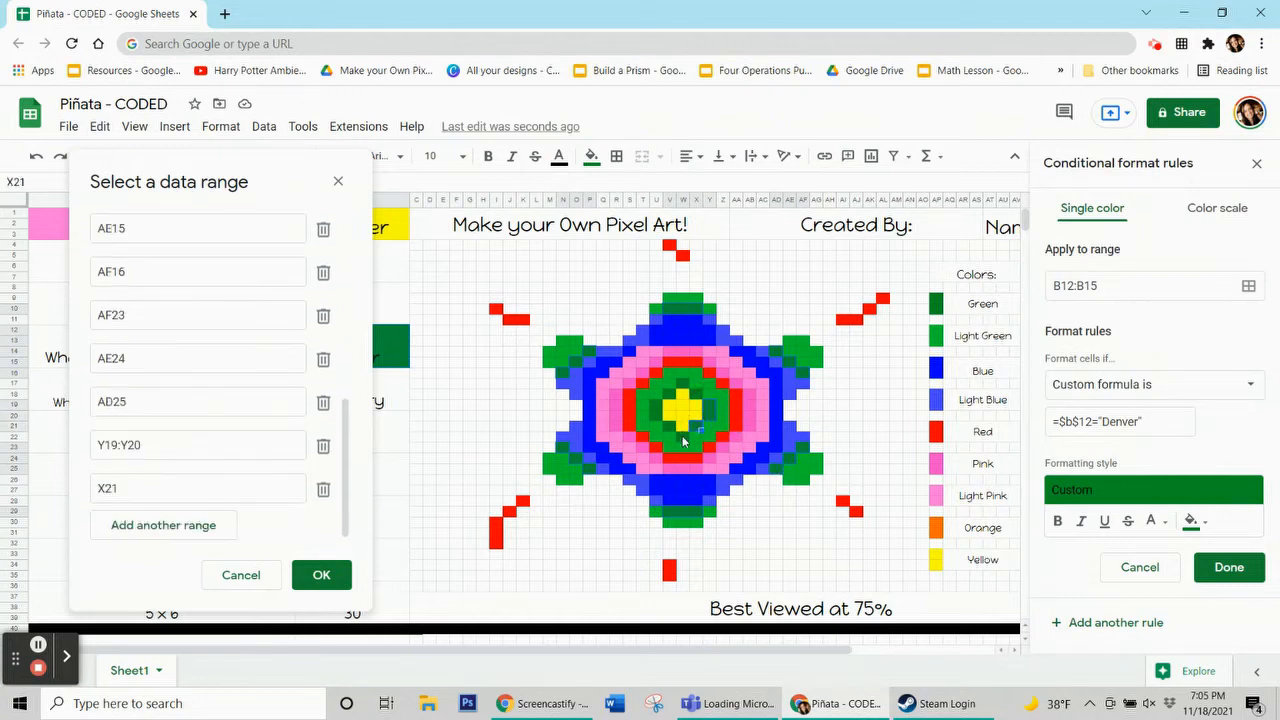
Add the pixel ranges W22, V21, U19:U20, V18, W17 and X18, then confirm the ranges and save the rule
{"action": "left_click", "coordinate": [685, 440], "text": "ctrl"}
{"action": "left_click", "coordinate": [659, 422], "text": "ctrl"}
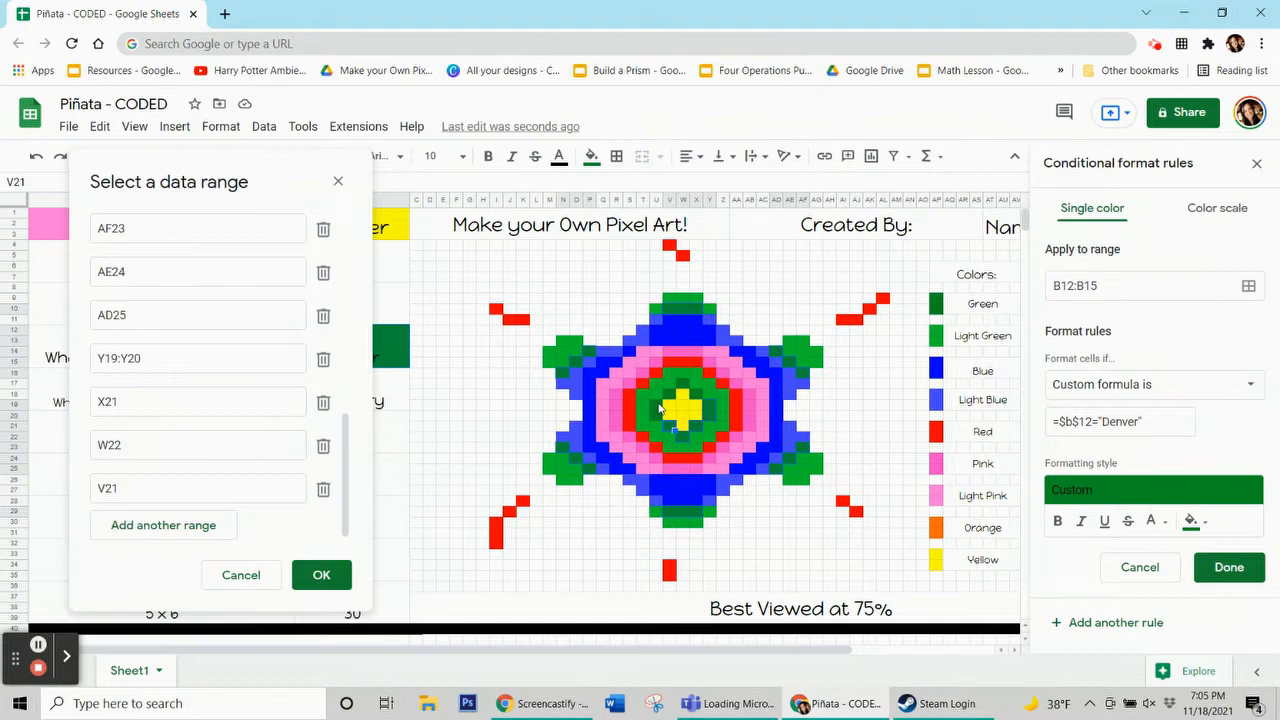
{"action": "left_click_drag", "start_coordinate": [657, 411], "coordinate": [658, 421]}
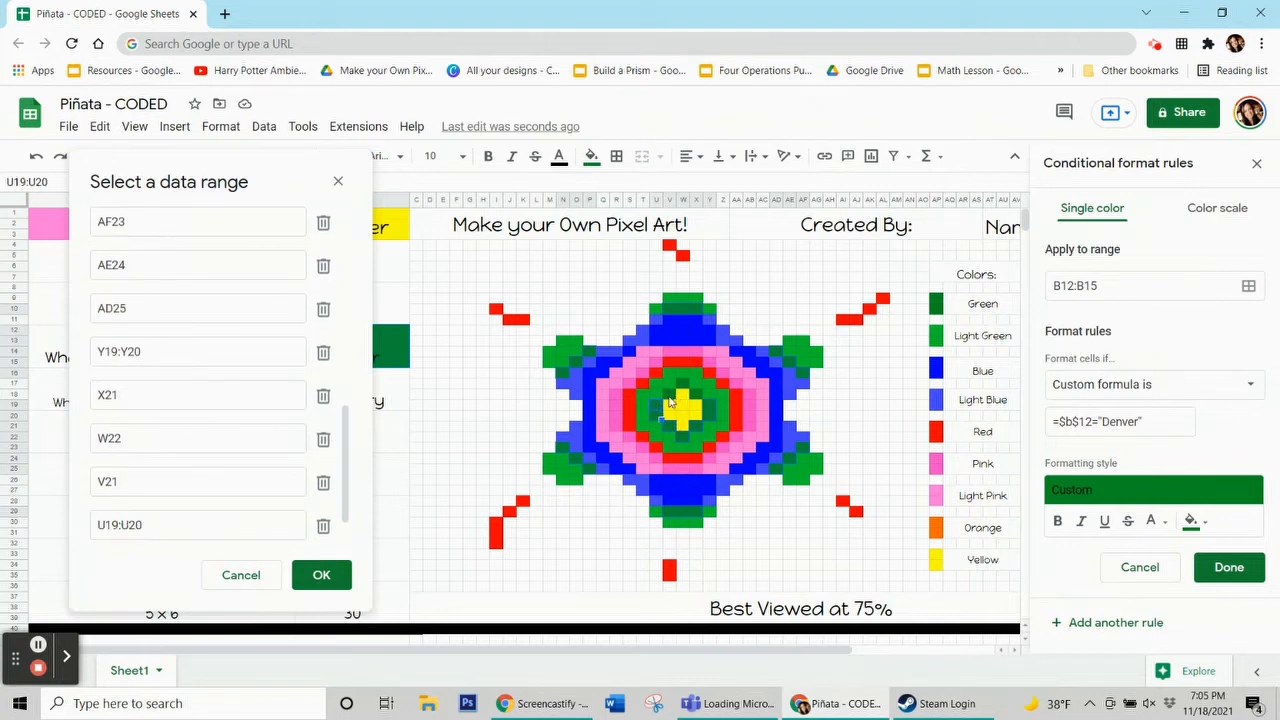
{"action": "left_click", "coordinate": [677, 396], "text": "ctrl"}
{"action": "left_click", "coordinate": [688, 387], "text": "ctrl"}
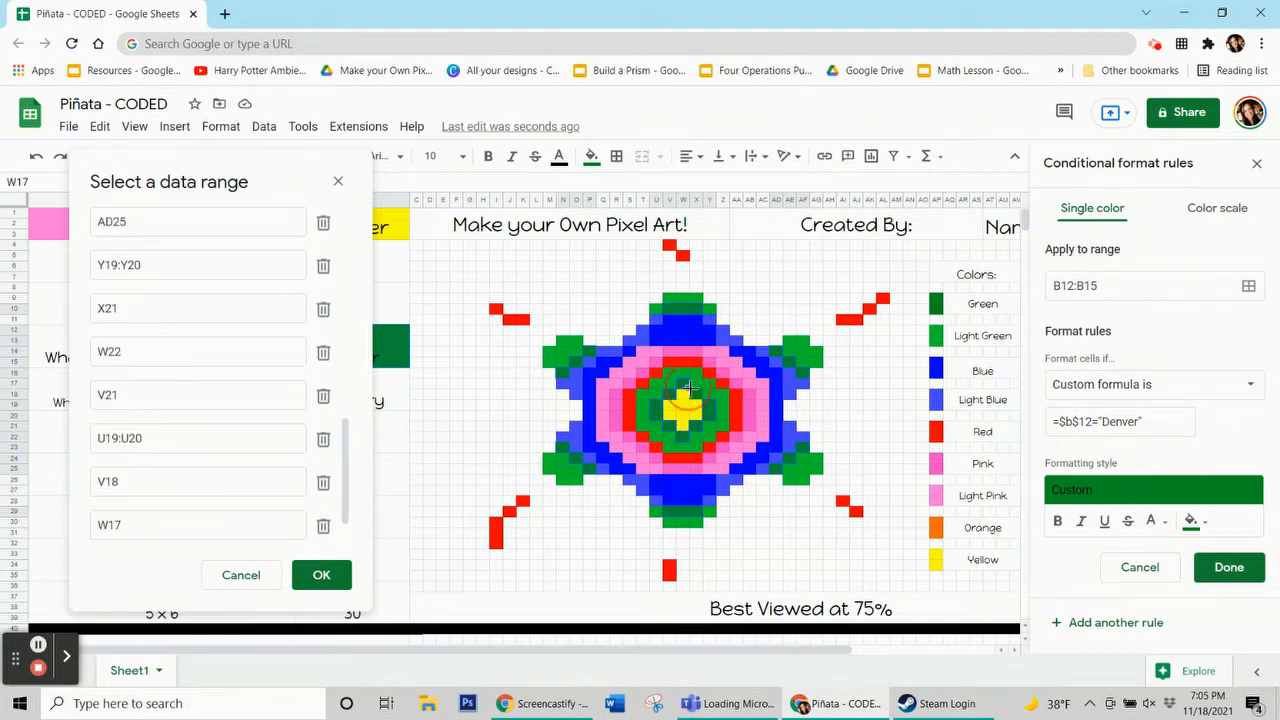
{"action": "left_click", "coordinate": [699, 399], "text": "ctrl"}
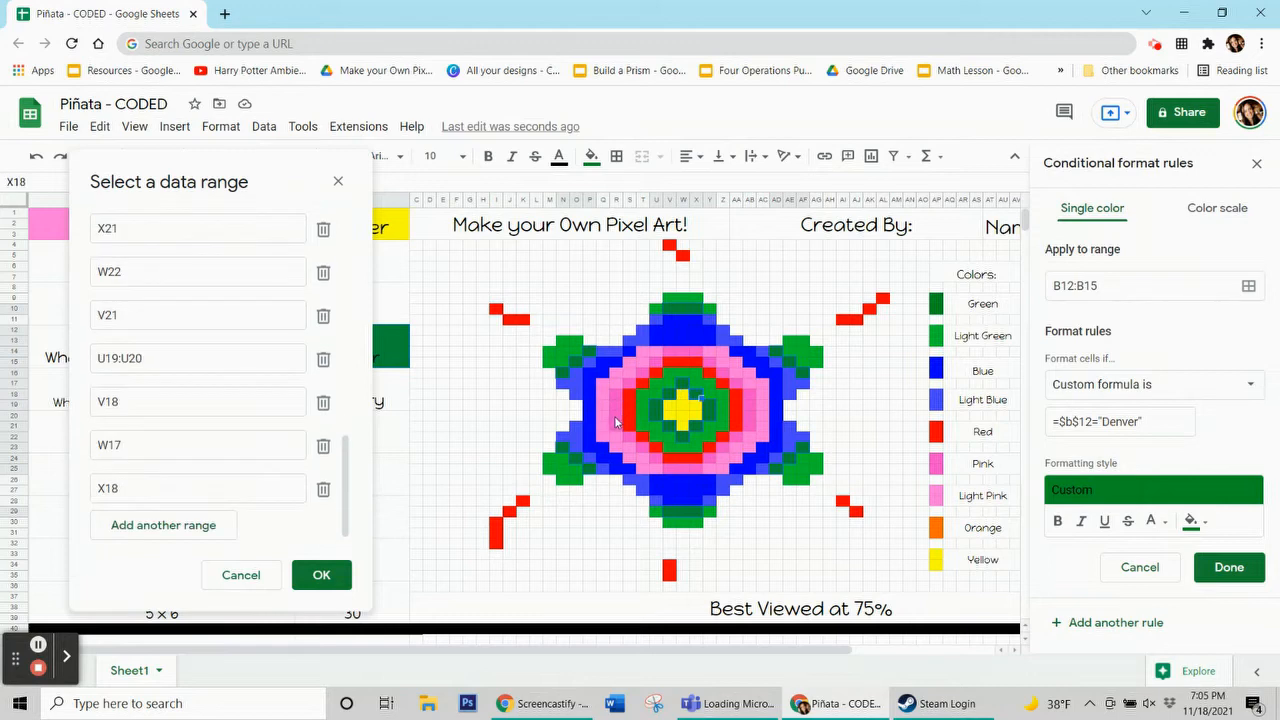
{"action": "left_click", "coordinate": [321, 575]}
{"action": "left_click", "coordinate": [1229, 567]}
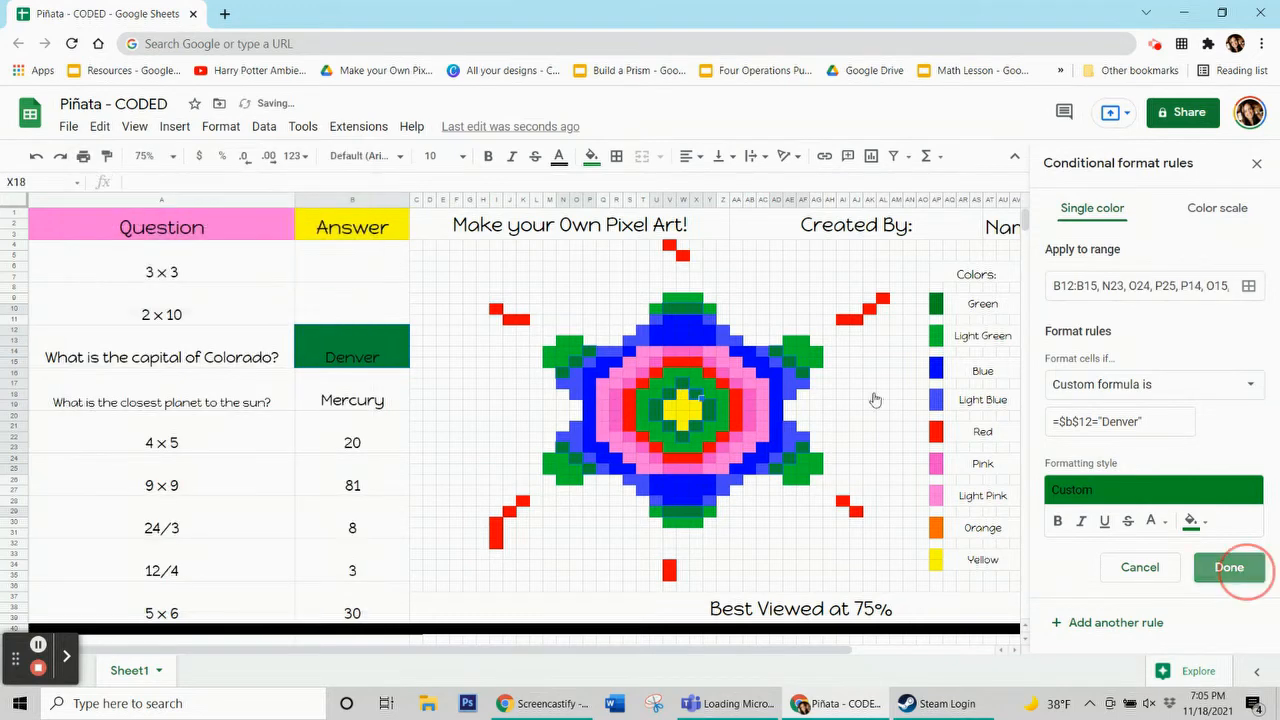
Test the Denver rule by deleting the Colorado answer, entering Denver, and deleting it again
{"action": "left_click", "coordinate": [592, 156]}
{"action": "left_click", "coordinate": [665, 453]}
{"action": "left_click", "coordinate": [372, 402]}
{"action": "left_click", "coordinate": [384, 357]}
{"action": "key", "text": "Delete"}
{"action": "left_click", "coordinate": [368, 388]}
{"action": "left_click", "coordinate": [363, 361]}
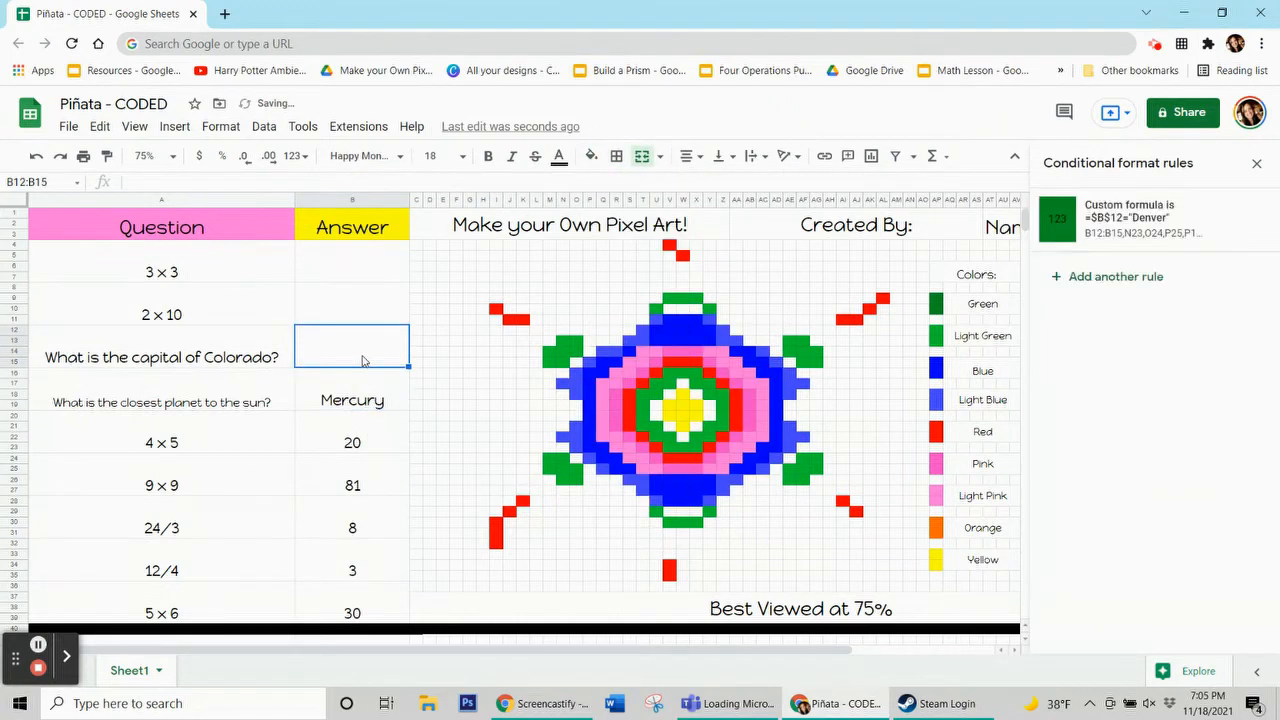
{"action": "type", "text": "Denver"}
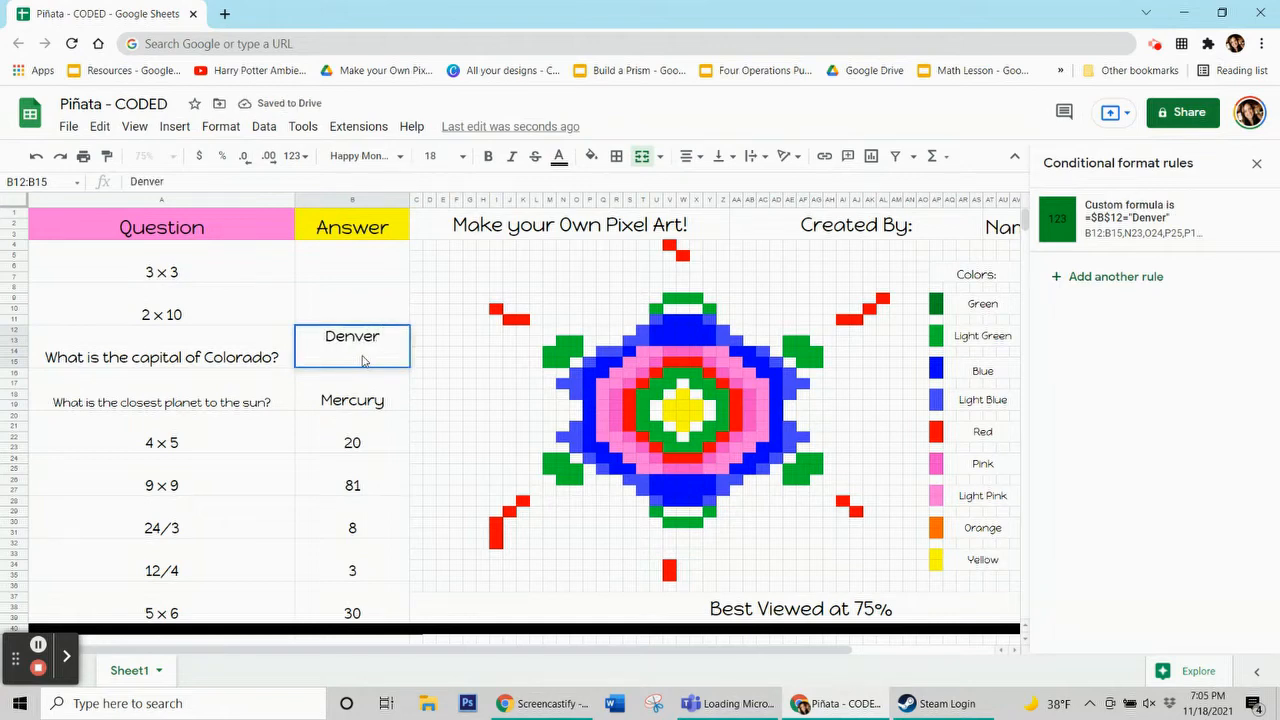
{"action": "key", "text": "Return"}
{"action": "left_click", "coordinate": [363, 361]}
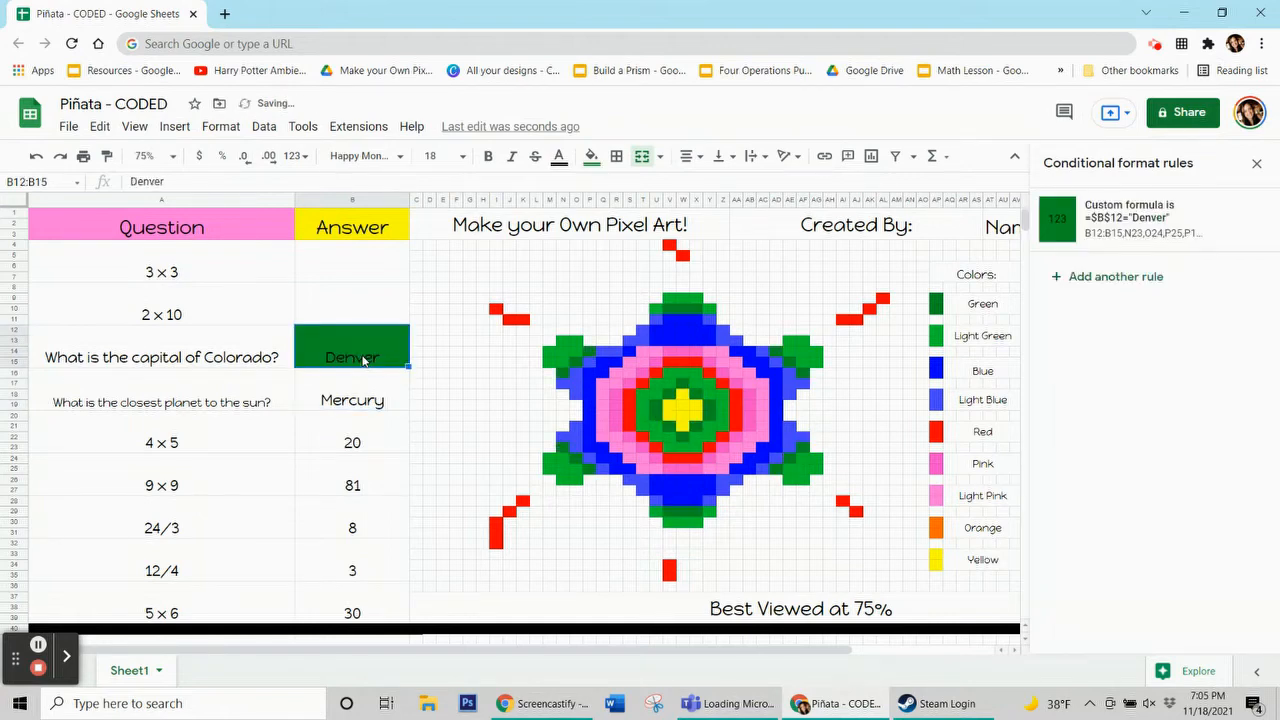
{"action": "key", "text": "Delete"}
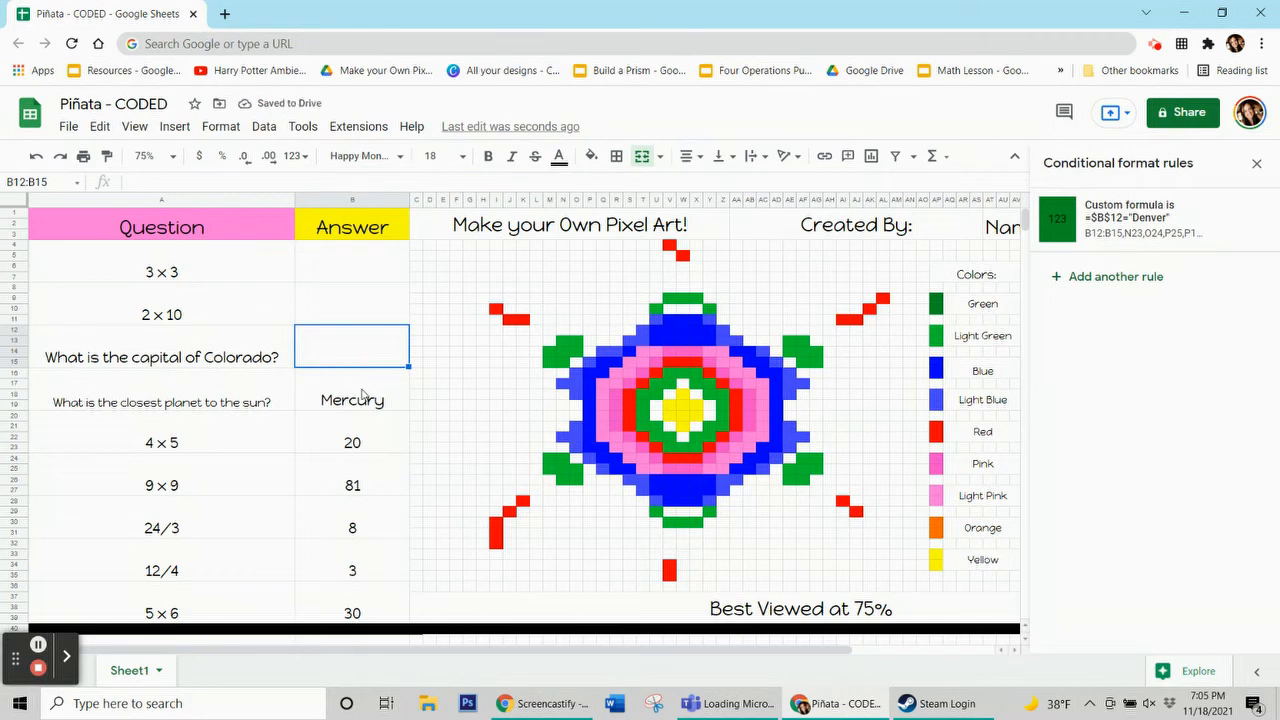
Inspect the fill color used for a light blue pixel
{"action": "left_click", "coordinate": [363, 395]}
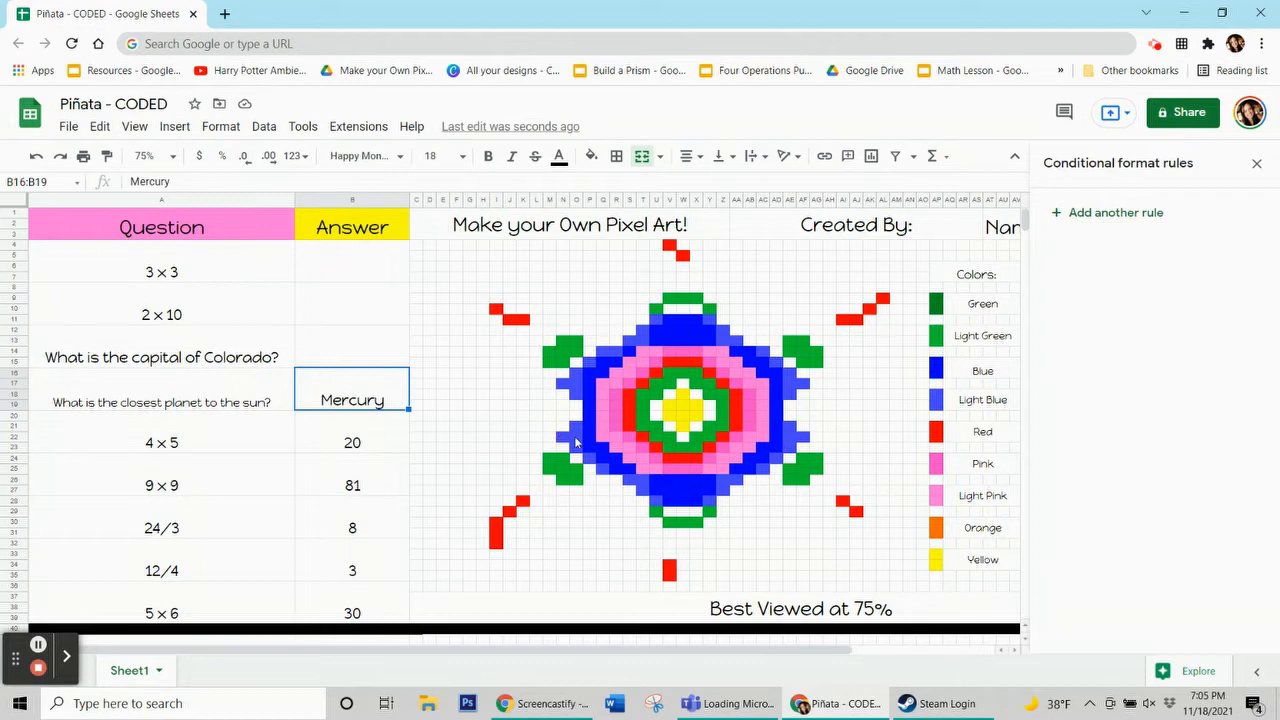
{"action": "left_click", "coordinate": [577, 439]}
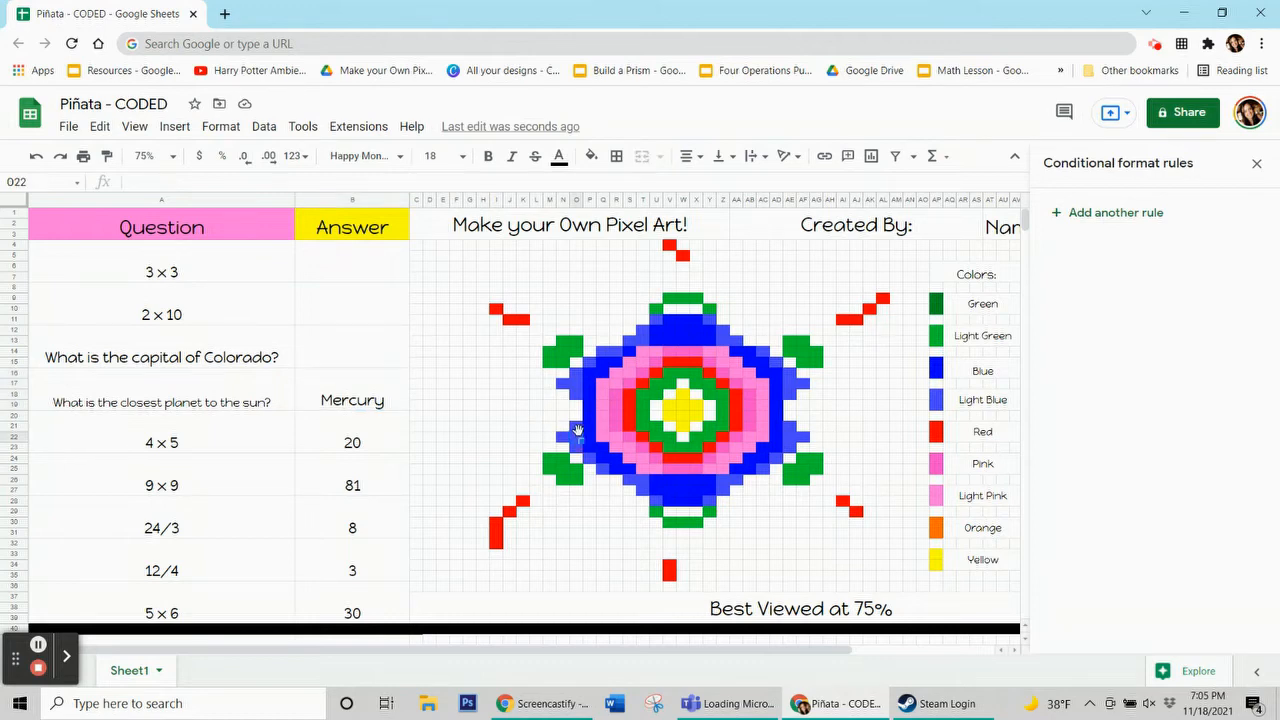
{"action": "left_click", "coordinate": [589, 159]}
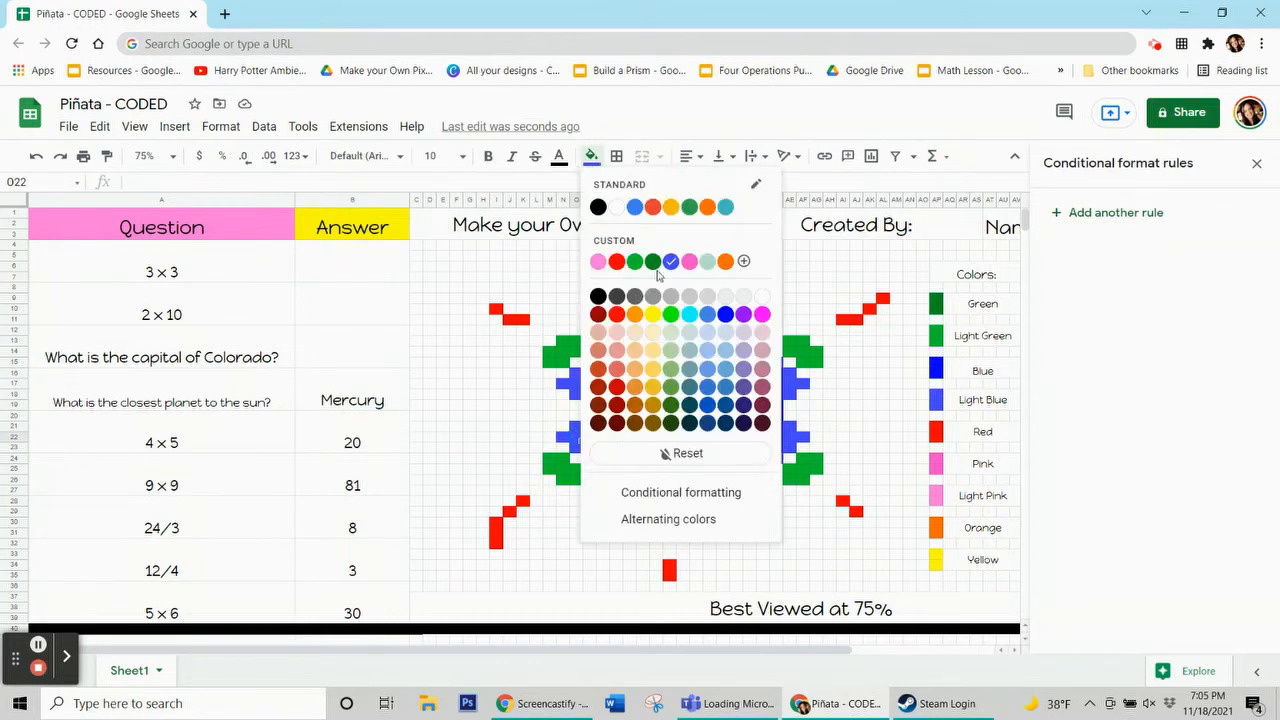
{"action": "left_click", "coordinate": [335, 396]}
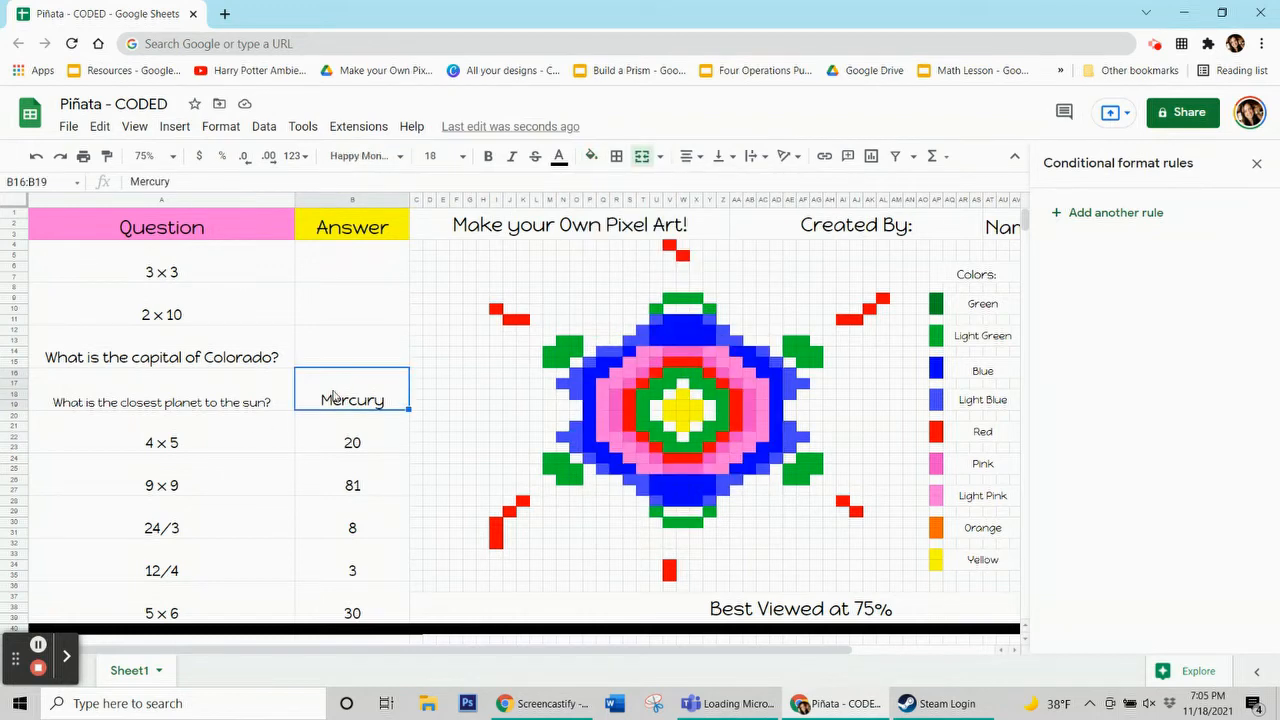
Add a new conditional format rule for the Mercury answer cells B16:B19 with a light blue fill
{"action": "left_click", "coordinate": [1146, 216]}
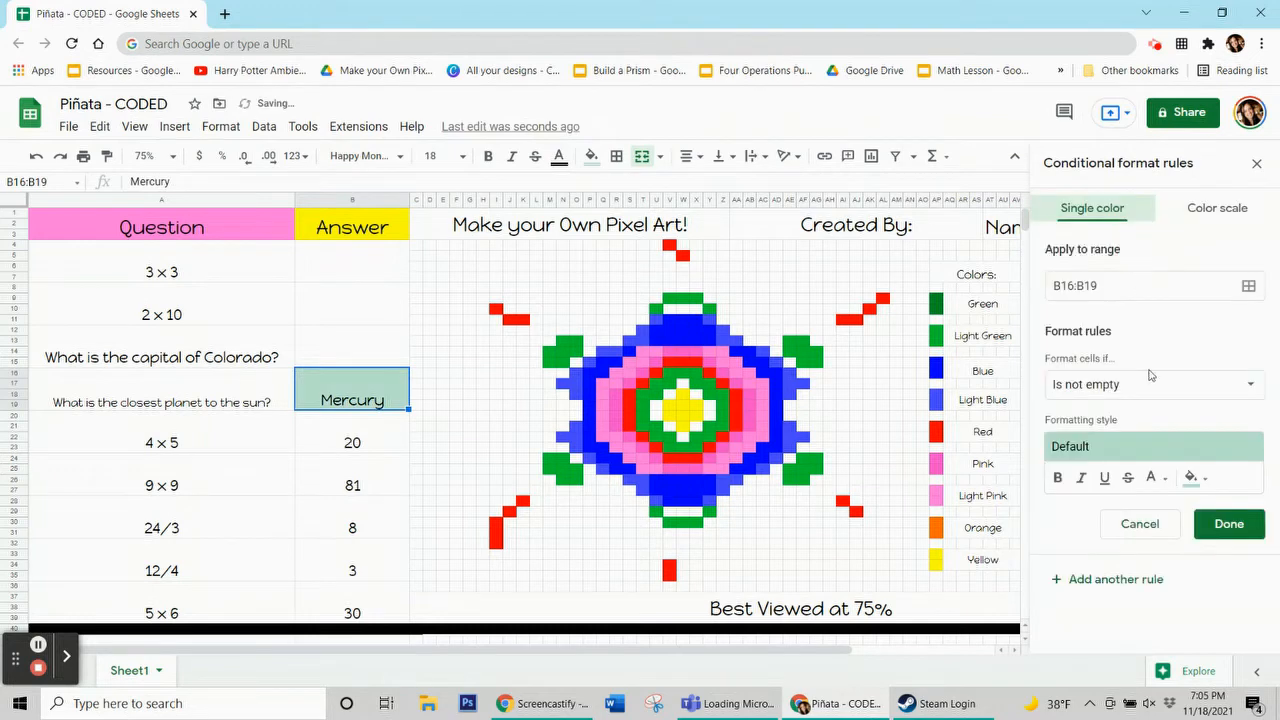
{"action": "left_click", "coordinate": [1193, 478]}
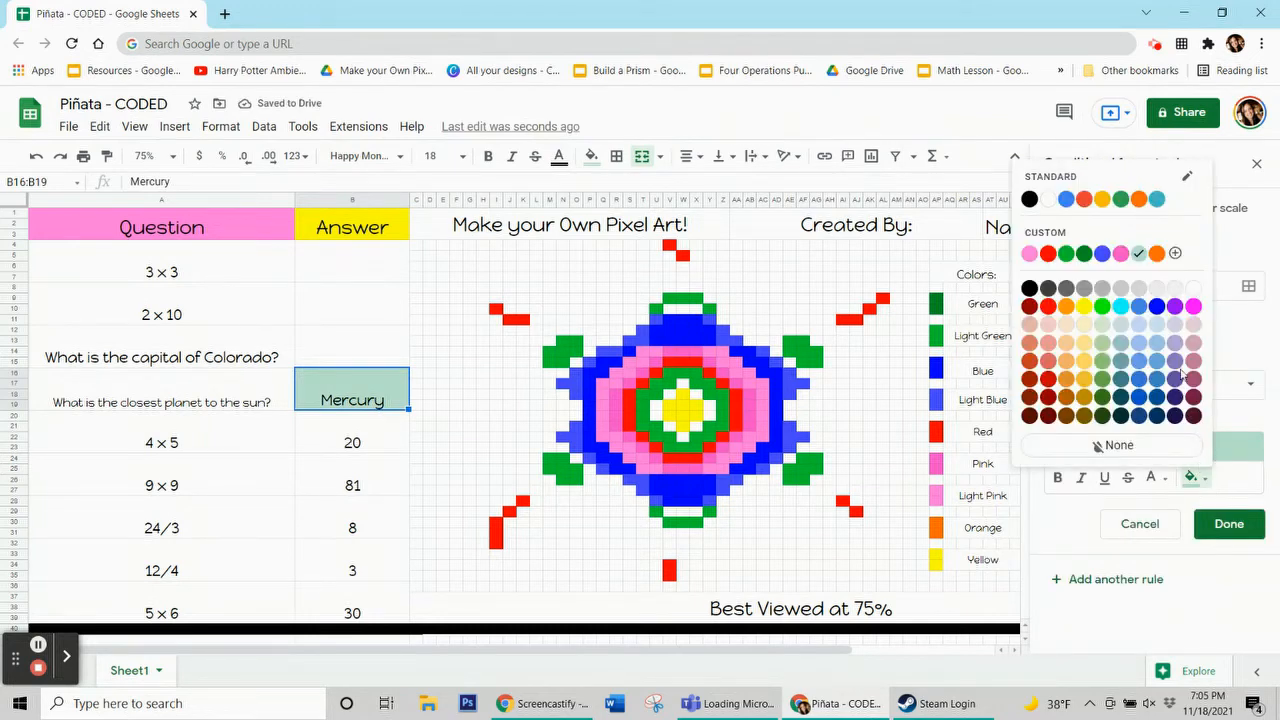
{"action": "left_click", "coordinate": [1102, 254]}
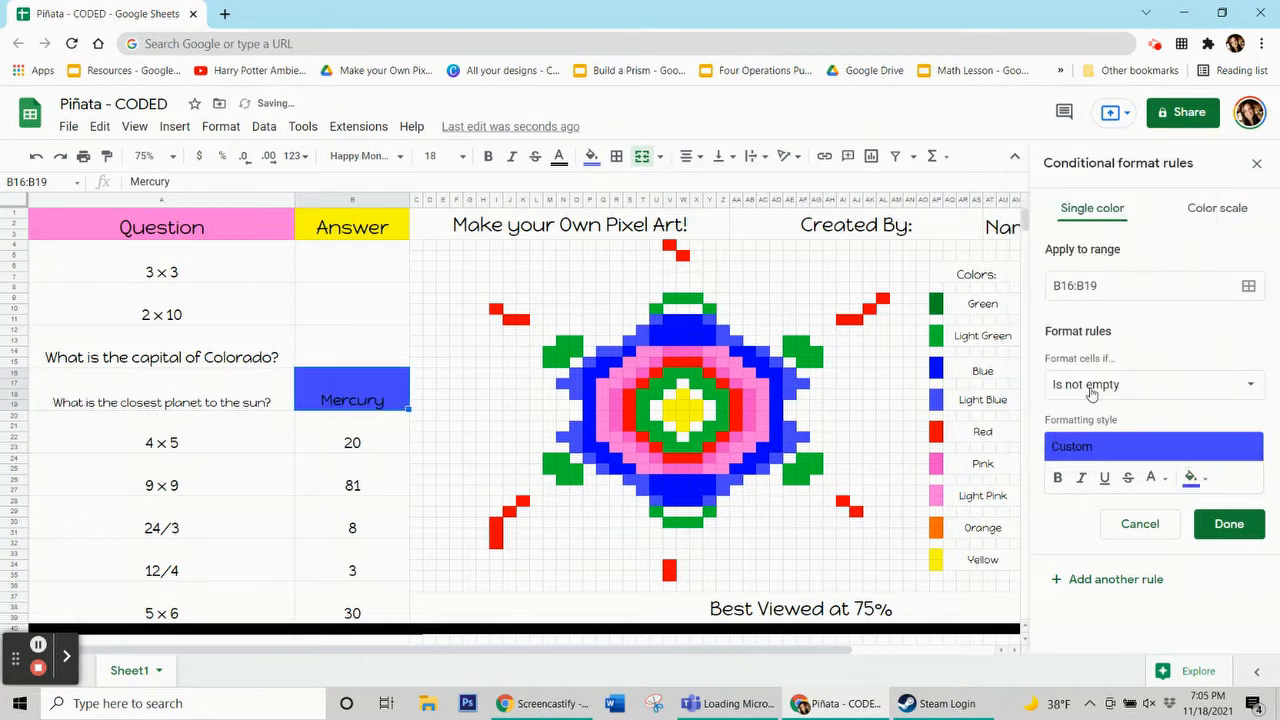
Set the rule's condition to the custom formula =$b$16="Mercury"
{"action": "left_click", "coordinate": [1092, 392]}
{"action": "scroll", "coordinate": [1140, 600], "scroll_direction": "down", "scroll_amount": 3}
{"action": "left_click", "coordinate": [1140, 655]}
{"action": "left_click", "coordinate": [1122, 427]}
{"action": "type", "text": "=$b$16=Mercu"}
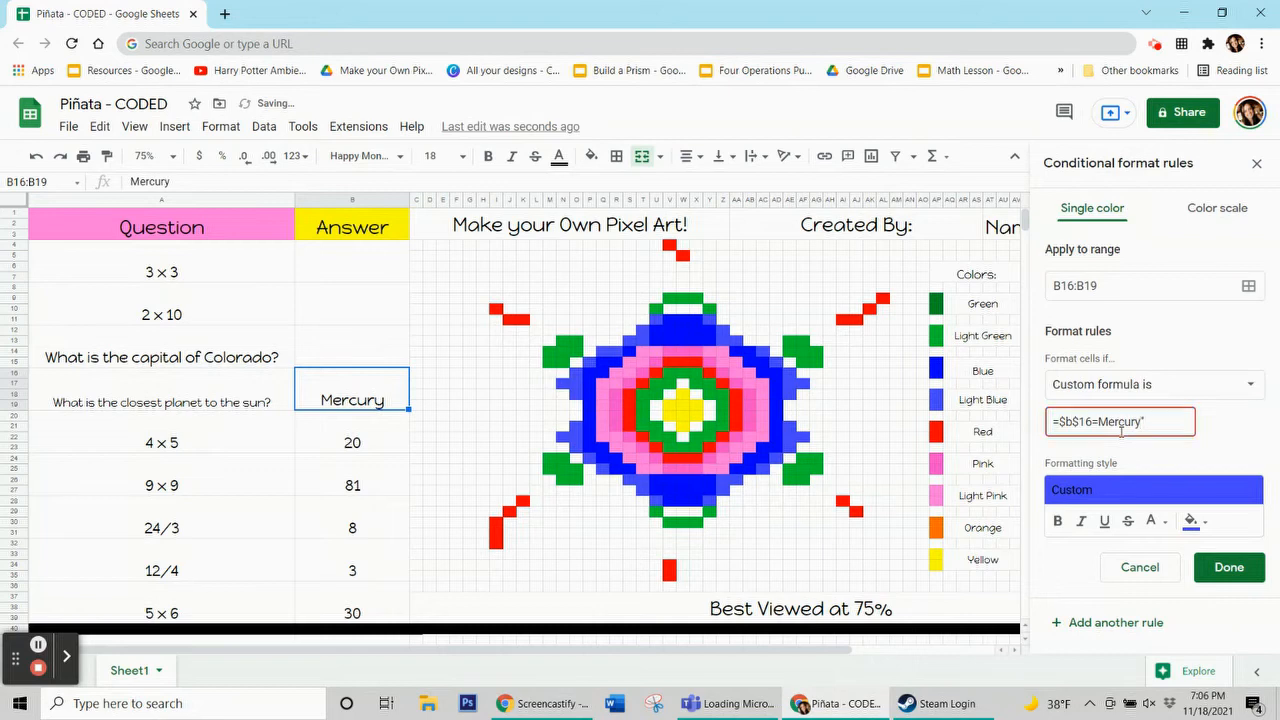
{"action": "type", "text": "ry\""}
{"action": "left_click", "coordinate": [1099, 421]}
{"action": "type", "text": "\"\""}
Extend the Mercury rule's range by adding every light blue pixel cell of the design, from O16:O18 through P15, and save the rule
{"action": "left_click", "coordinate": [1249, 287]}
{"action": "left_click_drag", "start_coordinate": [677, 294], "coordinate": [251, 120]}
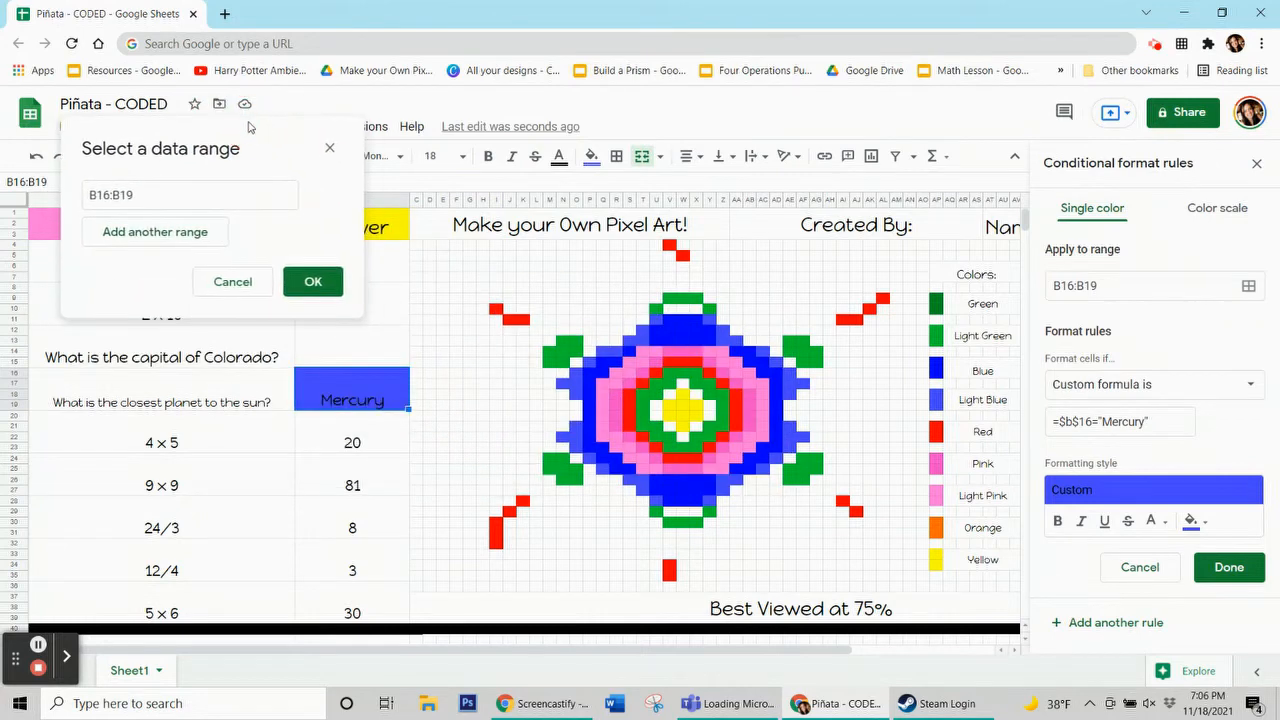
{"action": "left_click", "coordinate": [579, 392], "text": "ctrl"}
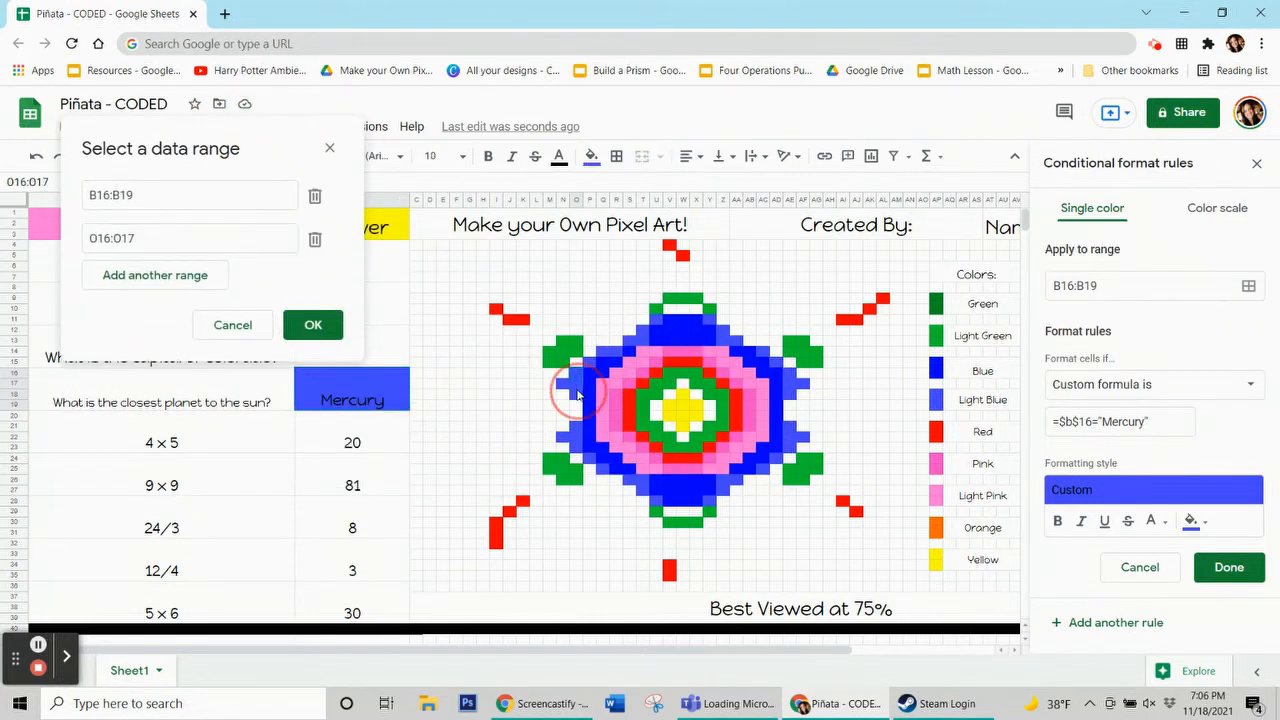
{"action": "left_click_drag", "start_coordinate": [577, 397], "coordinate": [562, 389]}
{"action": "left_click", "coordinate": [566, 388], "text": "ctrl"}
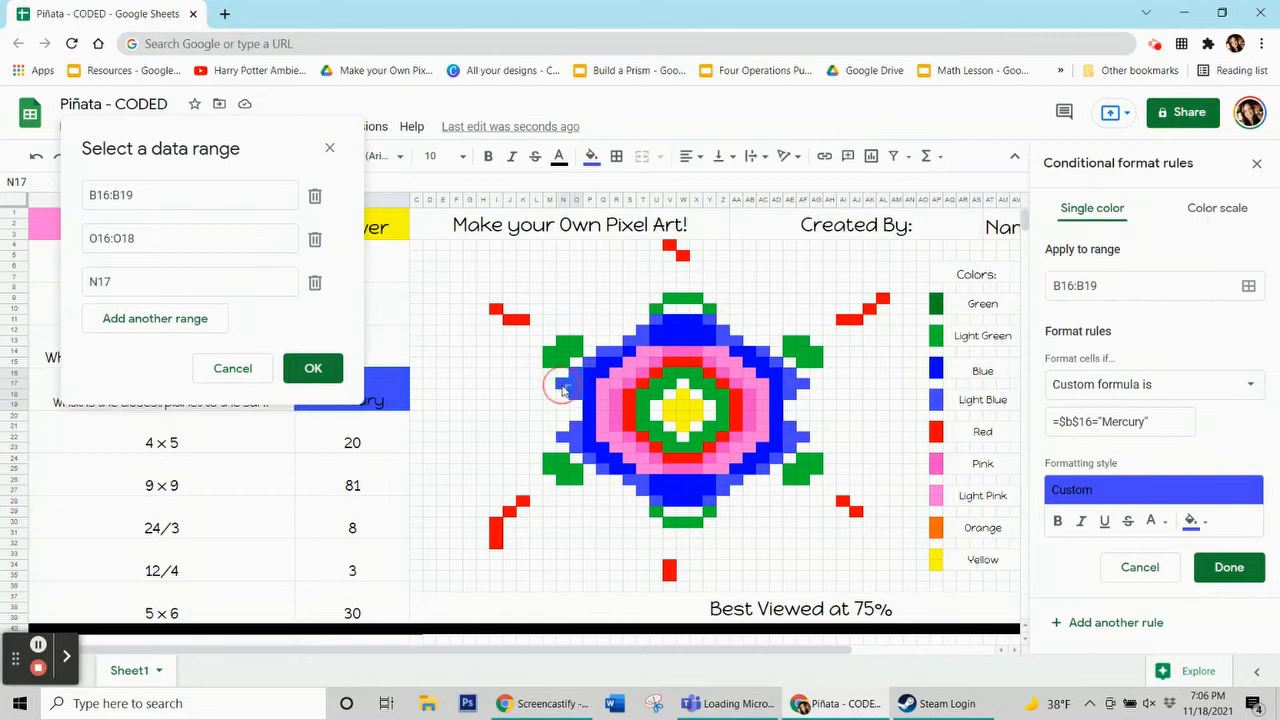
{"action": "left_click_drag", "start_coordinate": [578, 443], "coordinate": [566, 445]}
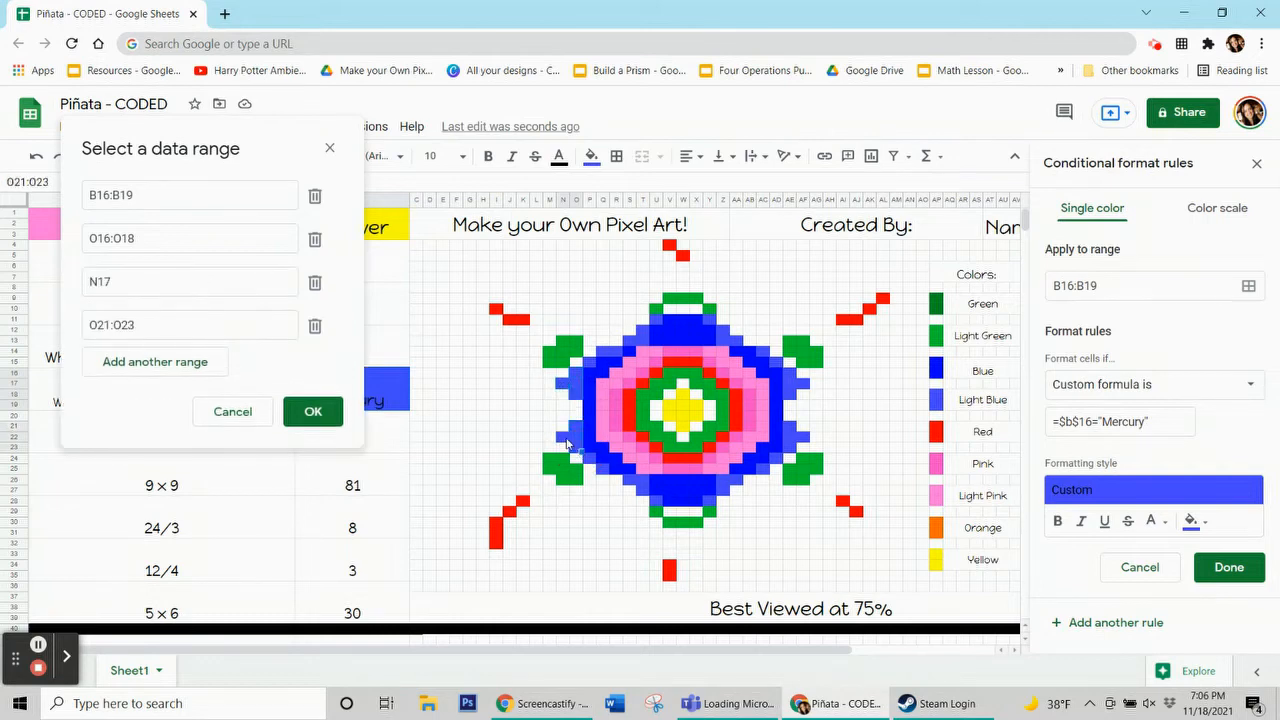
{"action": "left_click", "coordinate": [566, 456], "text": "ctrl"}
{"action": "left_click", "coordinate": [594, 469], "text": "ctrl"}
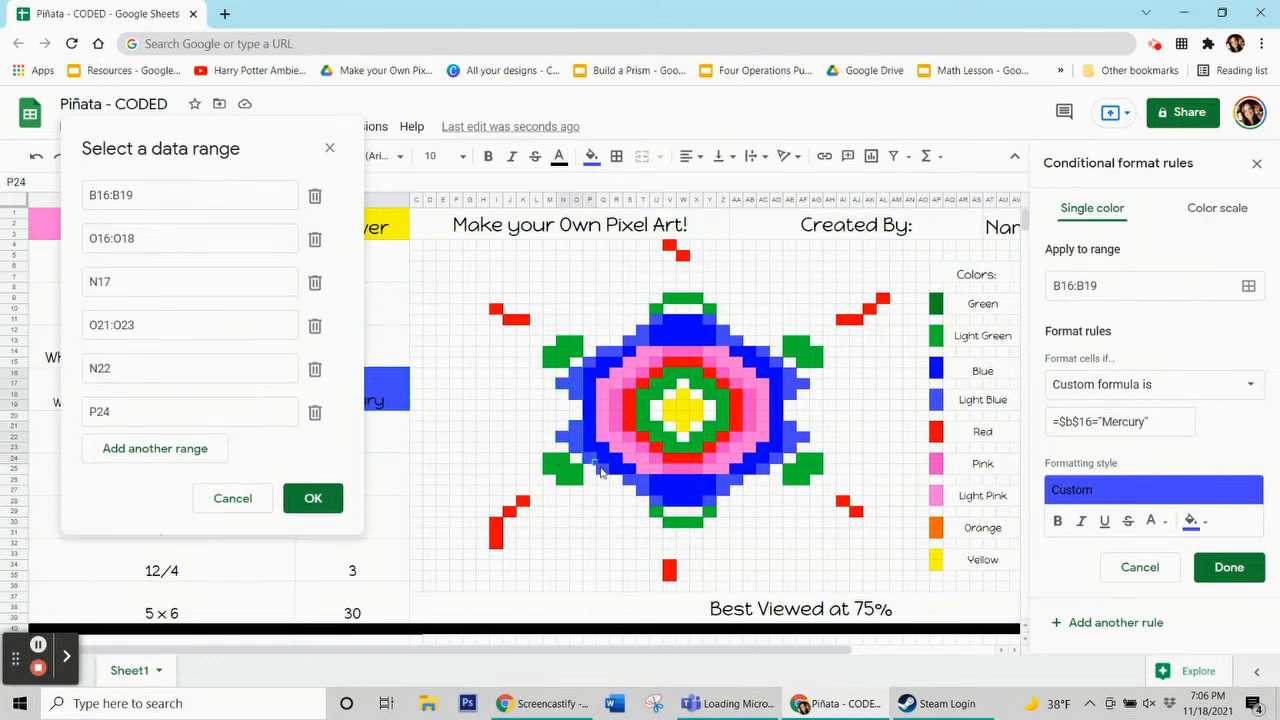
{"action": "left_click", "coordinate": [607, 477], "text": "ctrl"}
{"action": "left_click_drag", "start_coordinate": [632, 487], "coordinate": [644, 489]}
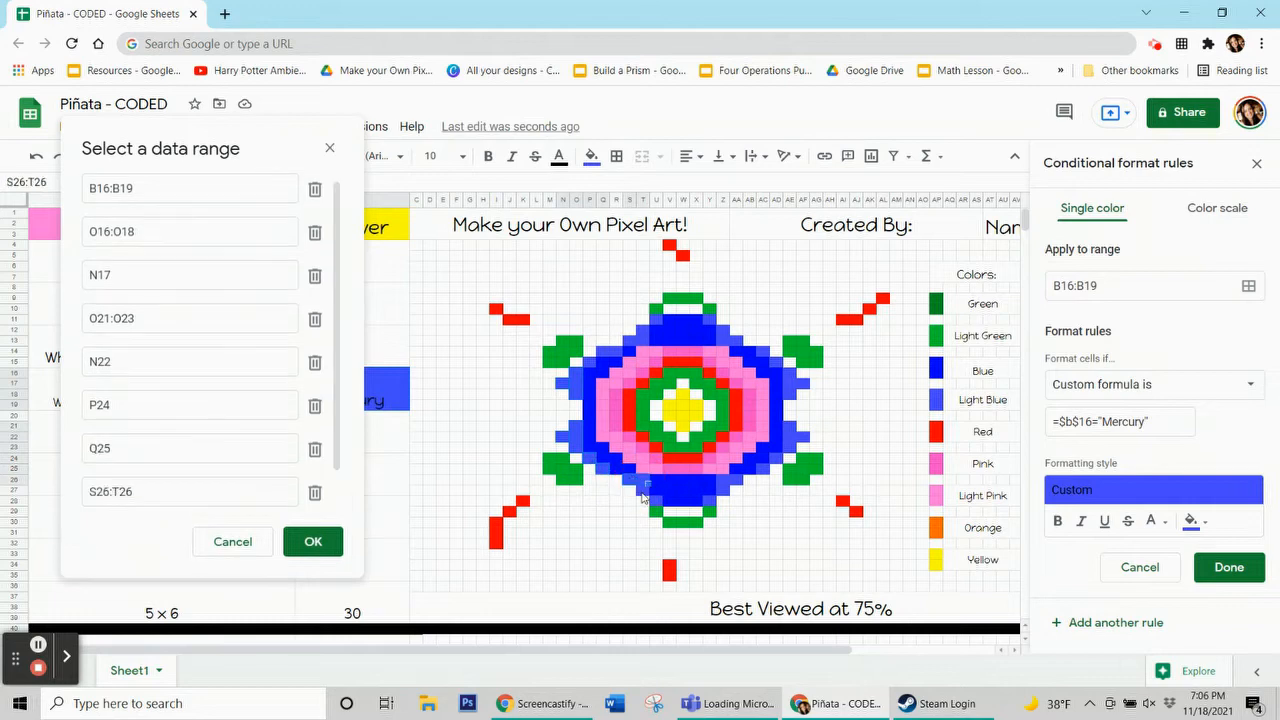
{"action": "left_click", "coordinate": [645, 497], "text": "ctrl"}
{"action": "left_click", "coordinate": [706, 510], "text": "ctrl"}
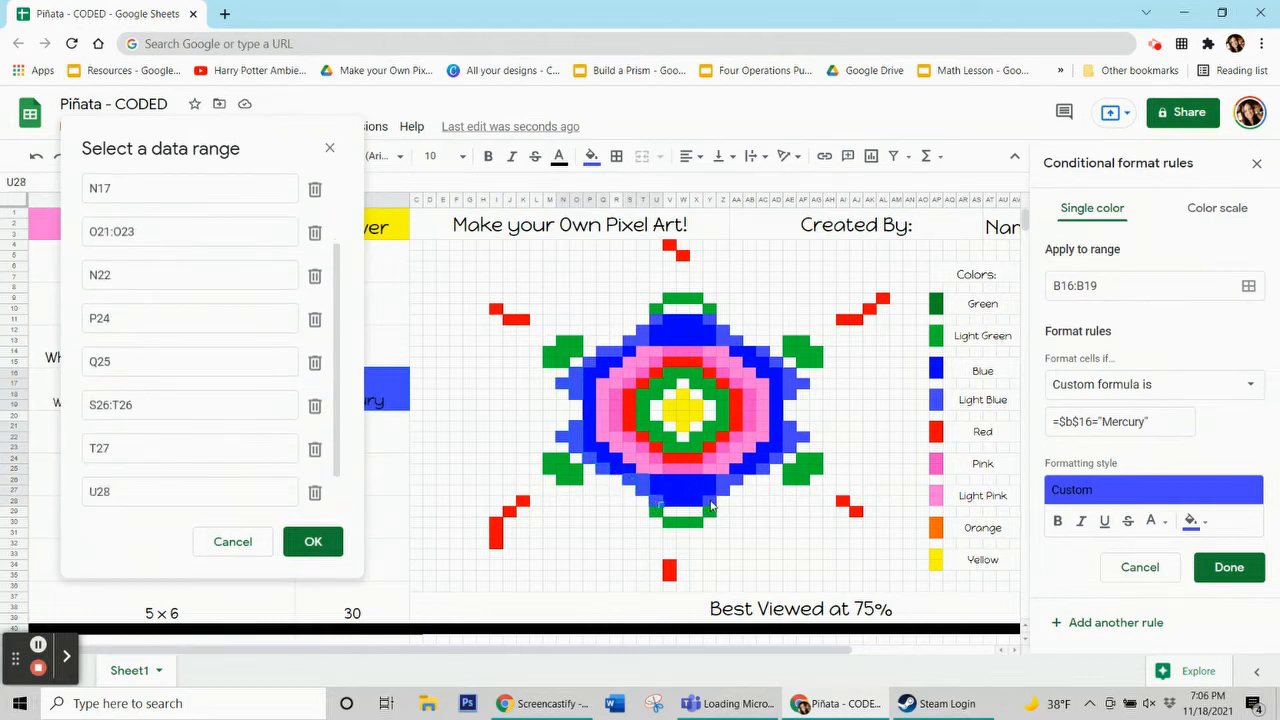
{"action": "left_click", "coordinate": [711, 500], "text": "ctrl"}
{"action": "left_click_drag", "start_coordinate": [725, 488], "coordinate": [727, 482]}
{"action": "left_click", "coordinate": [738, 483], "text": "ctrl"}
{"action": "left_click", "coordinate": [767, 472], "text": "ctrl"}
{"action": "left_click", "coordinate": [778, 461], "text": "ctrl"}
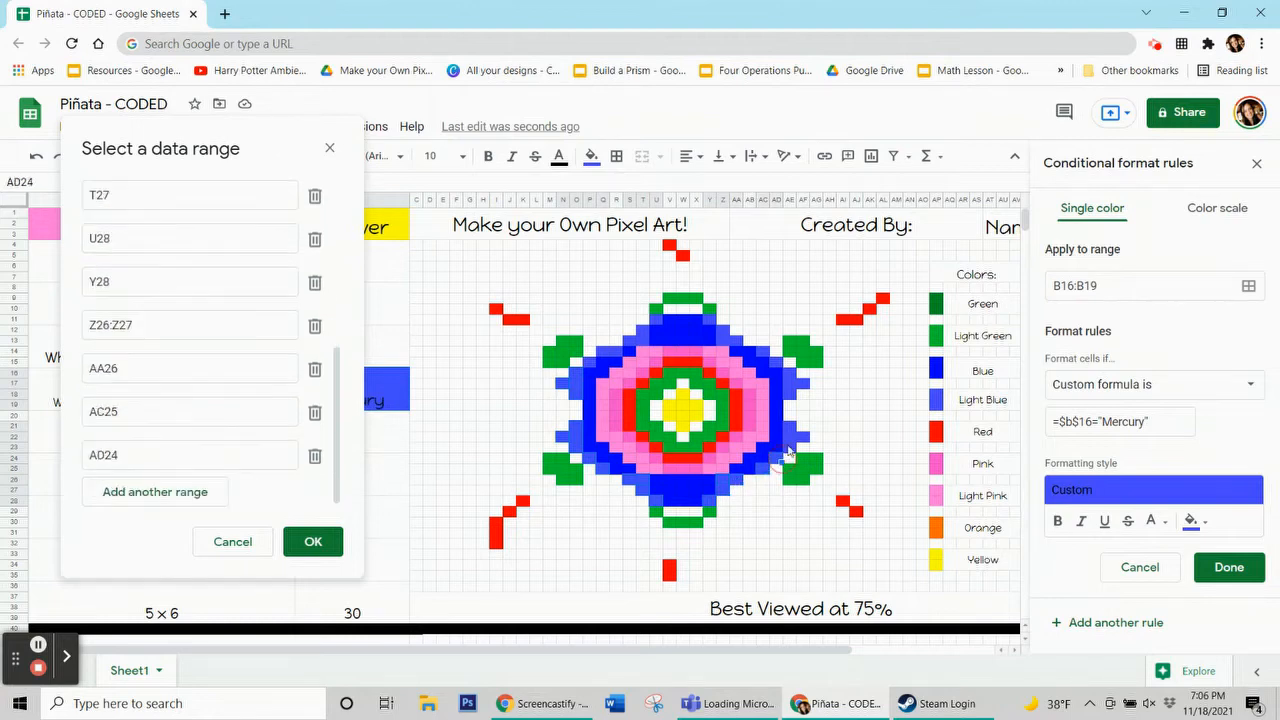
{"action": "left_click_drag", "start_coordinate": [787, 452], "coordinate": [789, 428]}
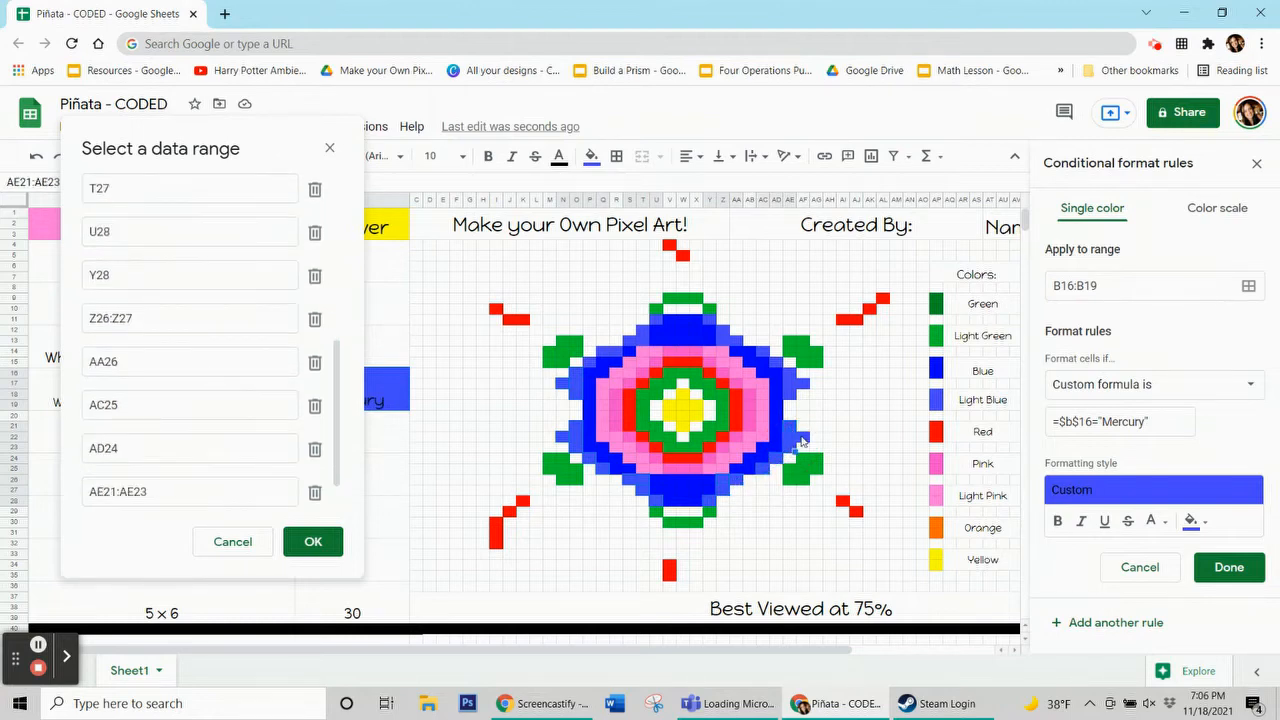
{"action": "left_click", "coordinate": [802, 439], "text": "ctrl"}
{"action": "left_click_drag", "start_coordinate": [791, 378], "coordinate": [796, 397]}
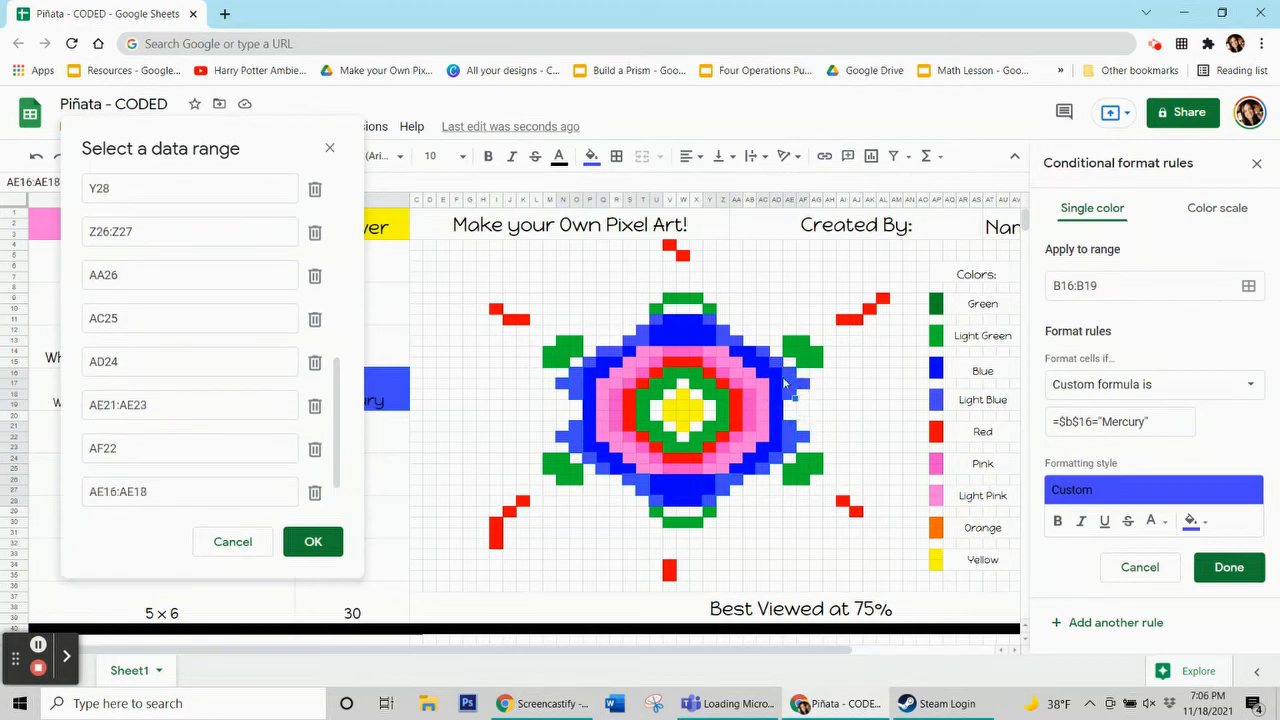
{"action": "left_click", "coordinate": [785, 383], "text": "ctrl"}
{"action": "left_click", "coordinate": [768, 357], "text": "ctrl"}
{"action": "left_click", "coordinate": [736, 342], "text": "ctrl"}
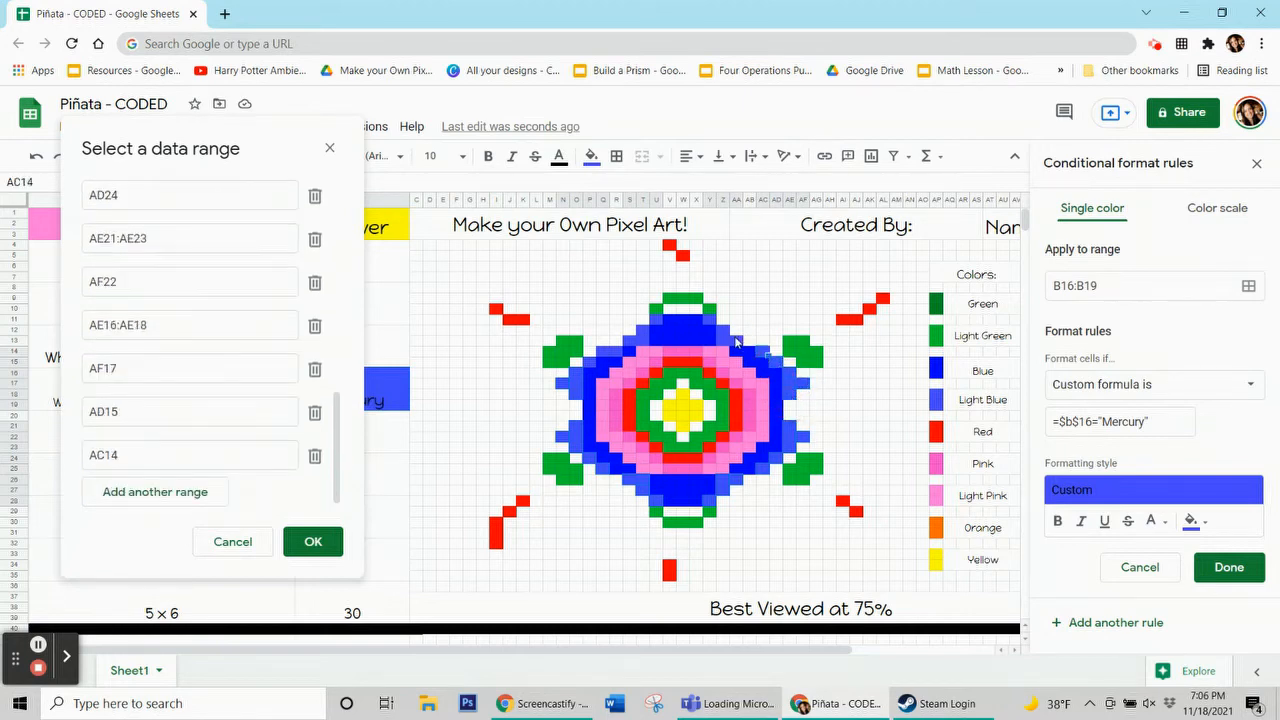
{"action": "left_click", "coordinate": [727, 336], "text": "ctrl"}
{"action": "left_click", "coordinate": [712, 321], "text": "ctrl"}
{"action": "left_click", "coordinate": [692, 314], "text": "ctrl"}
{"action": "left_click", "coordinate": [655, 318], "text": "ctrl"}
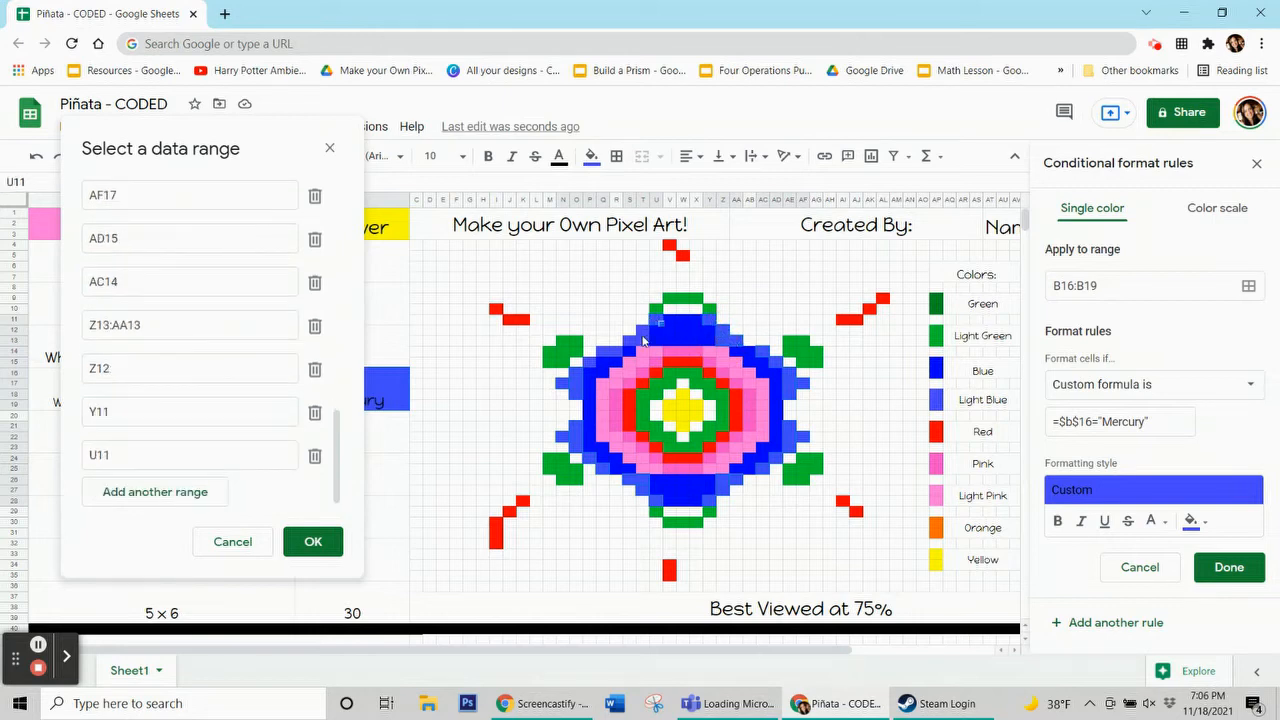
{"action": "left_click_drag", "start_coordinate": [644, 326], "coordinate": [644, 333]}
{"action": "left_click", "coordinate": [620, 355], "text": "ctrl"}
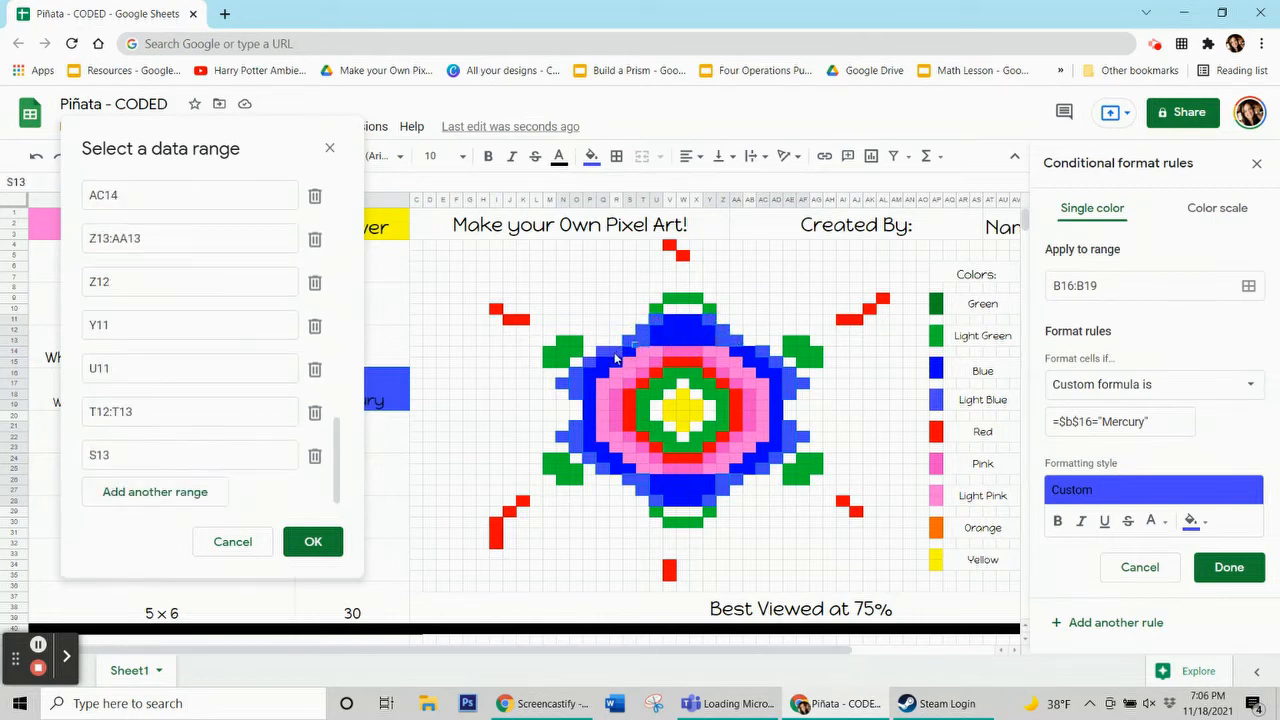
{"action": "left_click_drag", "start_coordinate": [600, 360], "coordinate": [594, 370]}
{"action": "left_click", "coordinate": [590, 368], "text": "ctrl"}
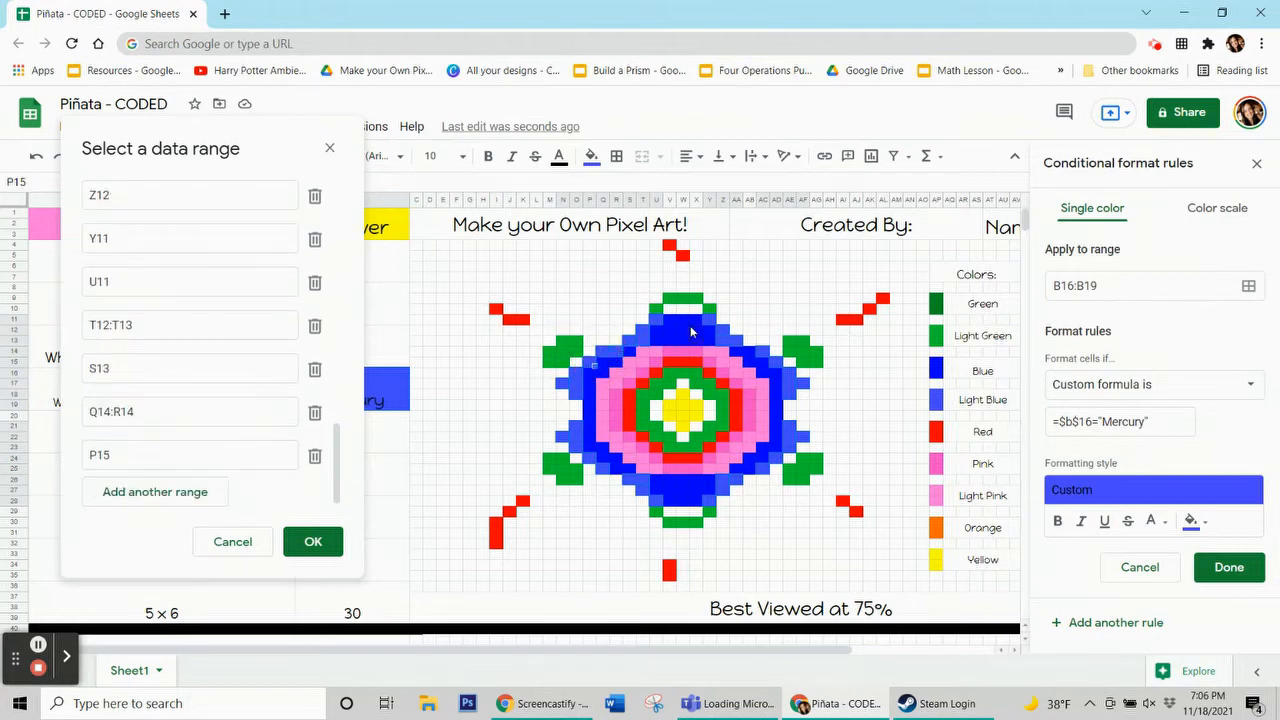
{"action": "left_click", "coordinate": [318, 540]}
{"action": "left_click", "coordinate": [1229, 567]}
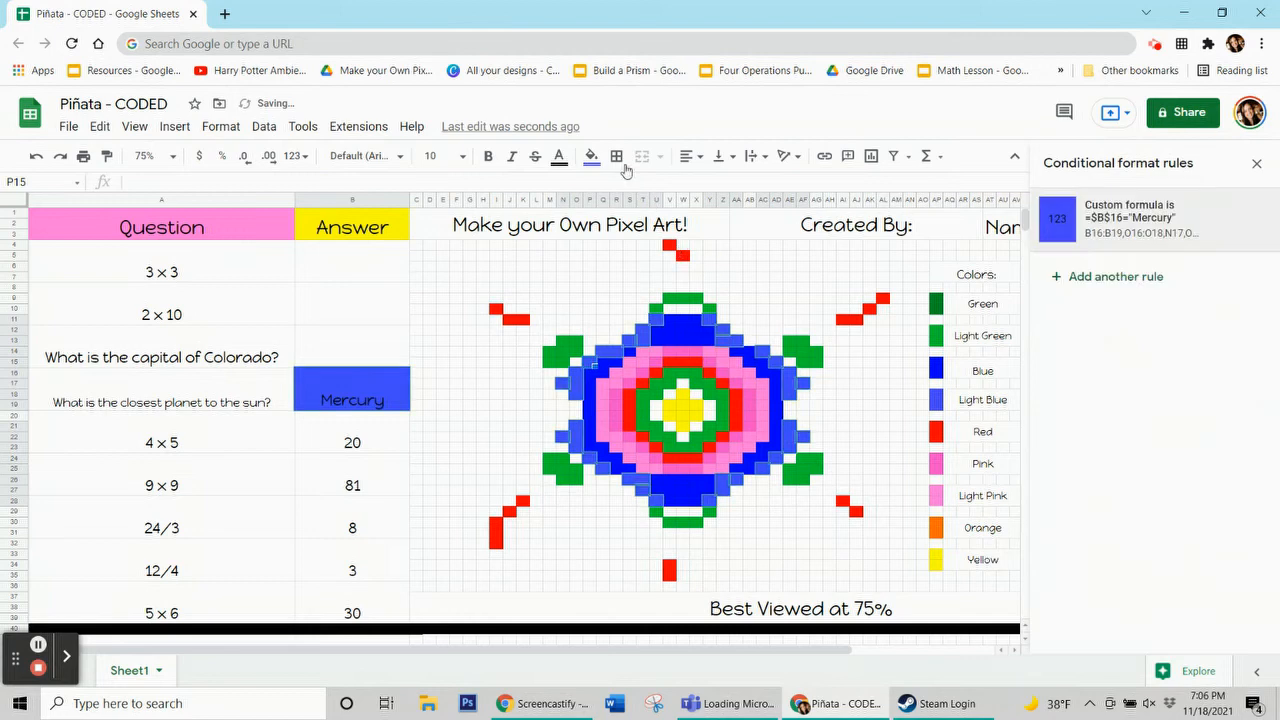
Reset the fill color of the selected light blue pixel cells to remove their manual fill
{"action": "left_click", "coordinate": [592, 157]}
{"action": "left_click", "coordinate": [683, 453]}
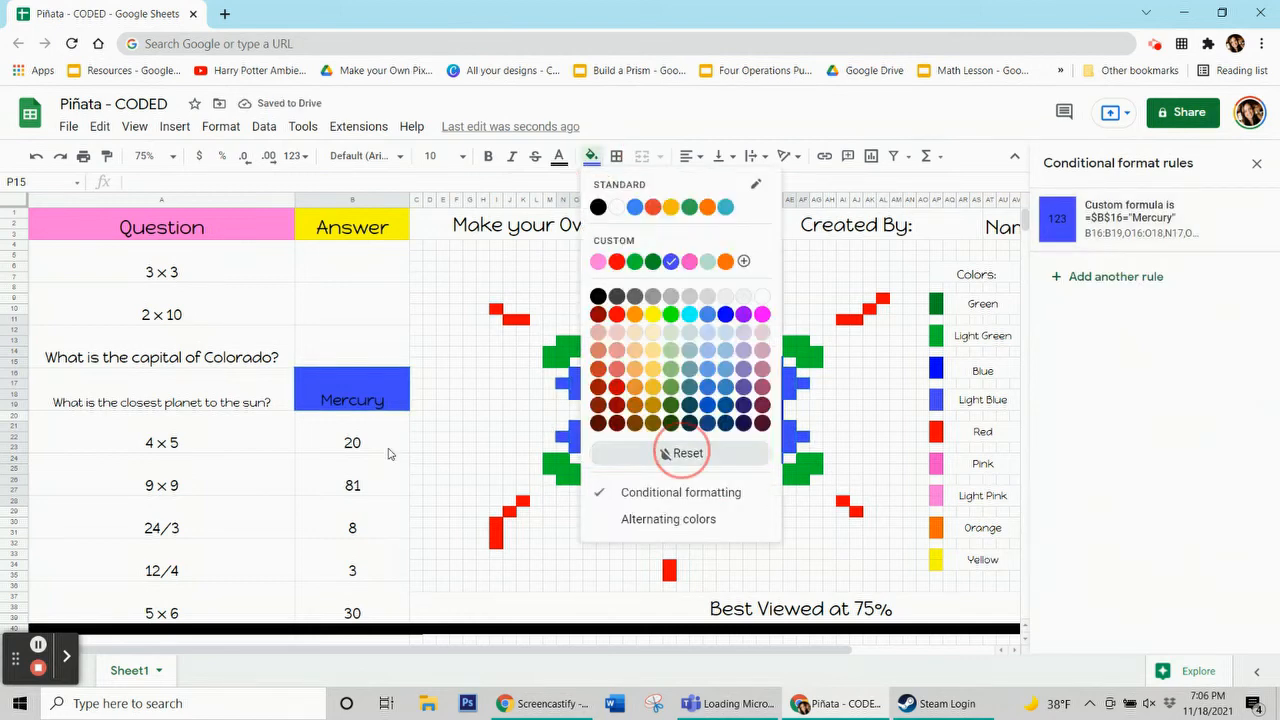
Clear the Mercury answer, then enter 9, 20, Denver and Mercury in the Answer cells to test all rules
{"action": "left_click", "coordinate": [386, 405]}
{"action": "key", "text": "Delete"}
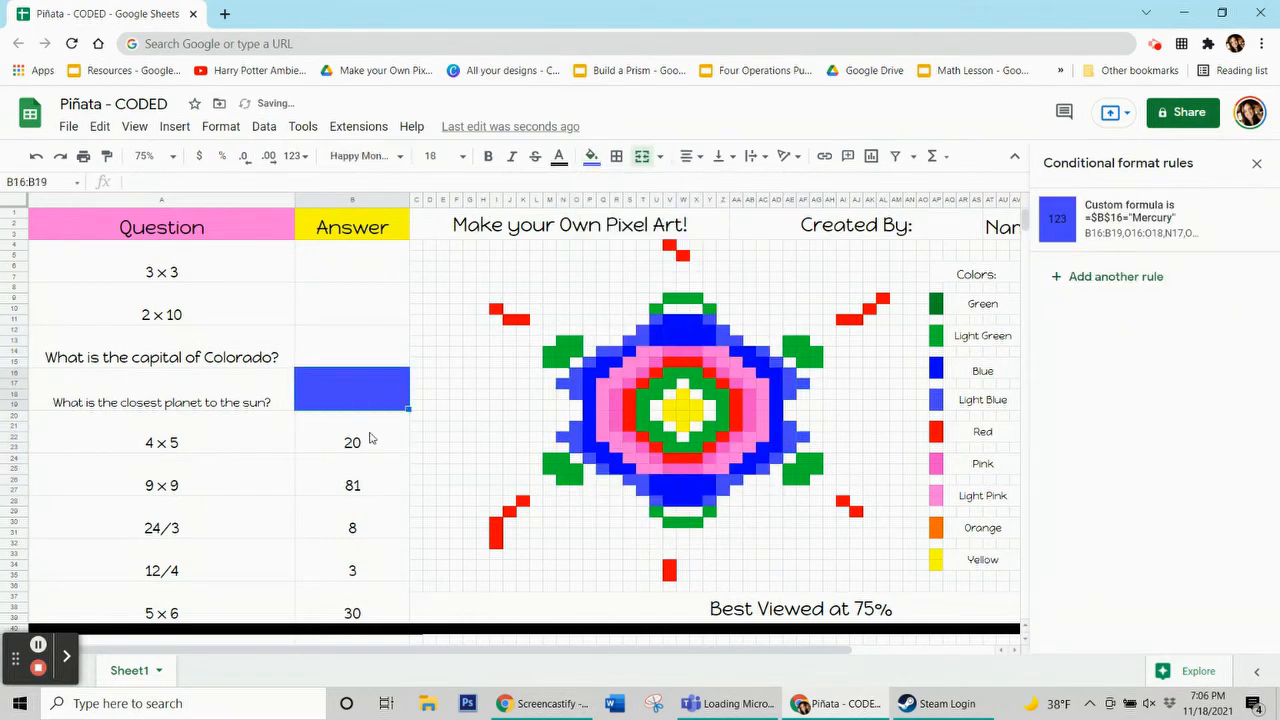
{"action": "left_click", "coordinate": [382, 259]}
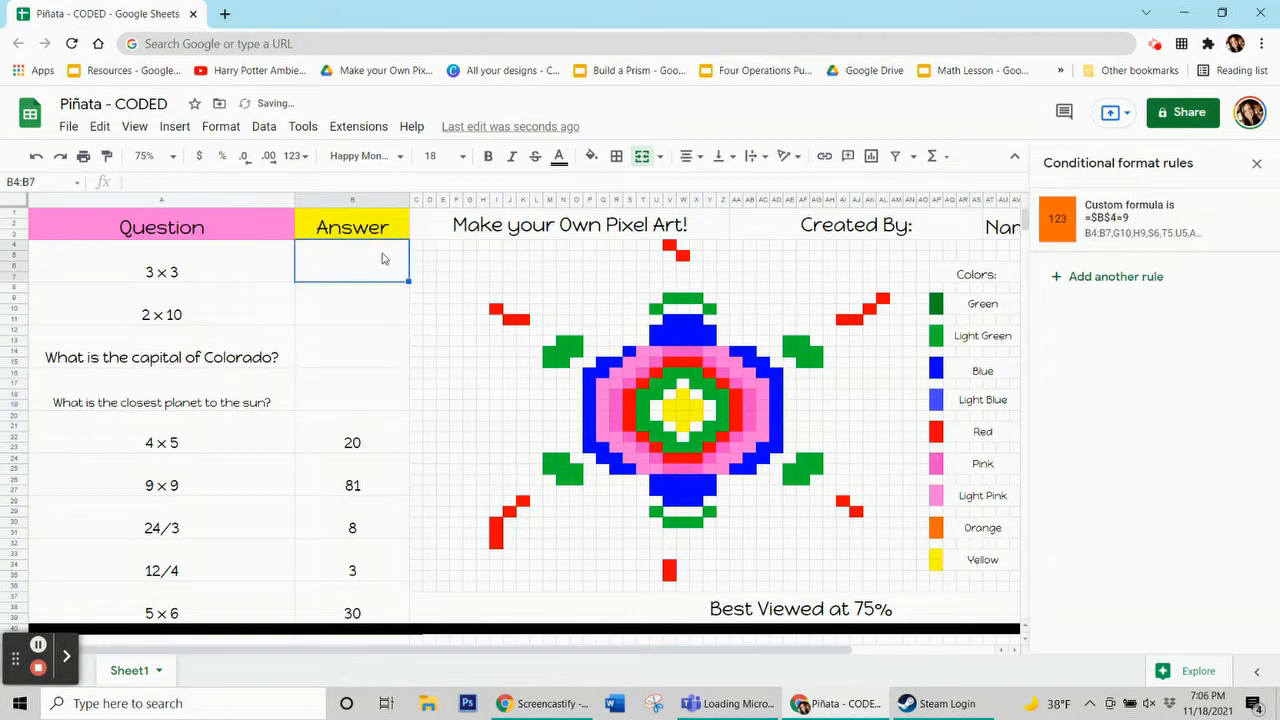
{"action": "type", "text": "9"}
{"action": "key", "text": "Return"}
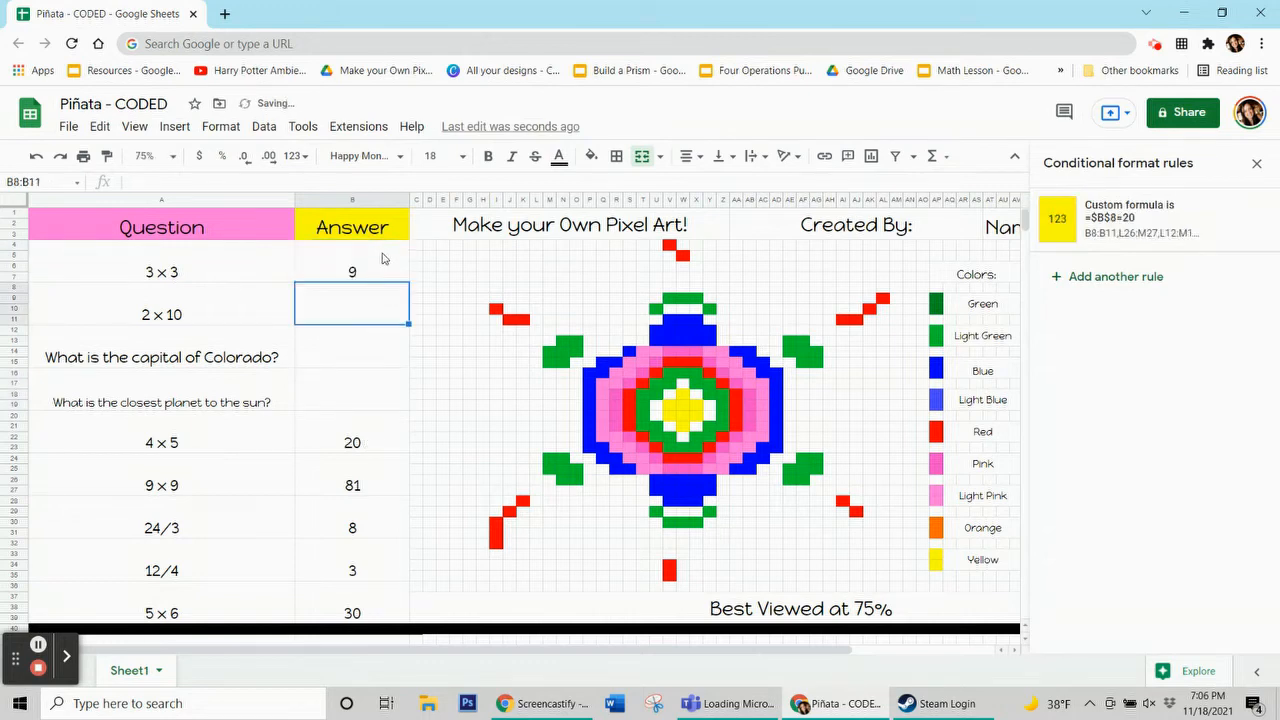
{"action": "type", "text": "20"}
{"action": "key", "text": "Return"}
{"action": "type", "text": "Denver"}
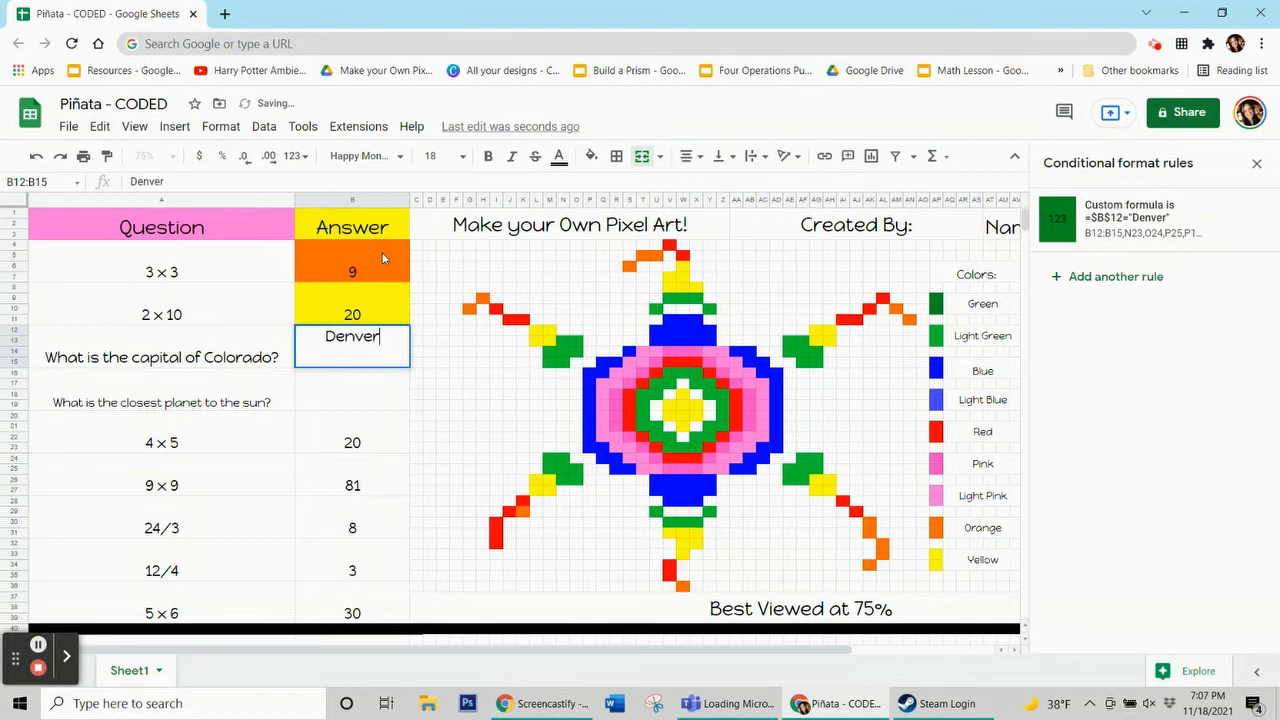
{"action": "key", "text": "Return"}
{"action": "type", "text": "Mercury"}
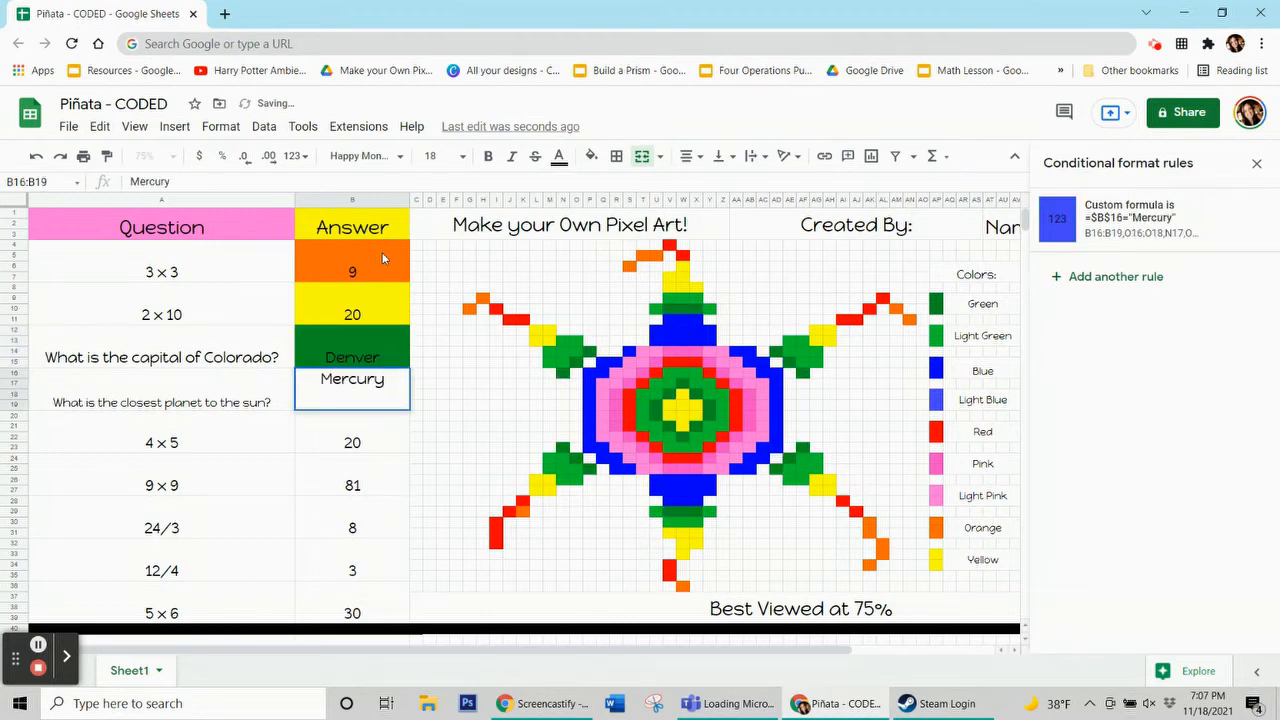
{"action": "key", "text": "Return"}
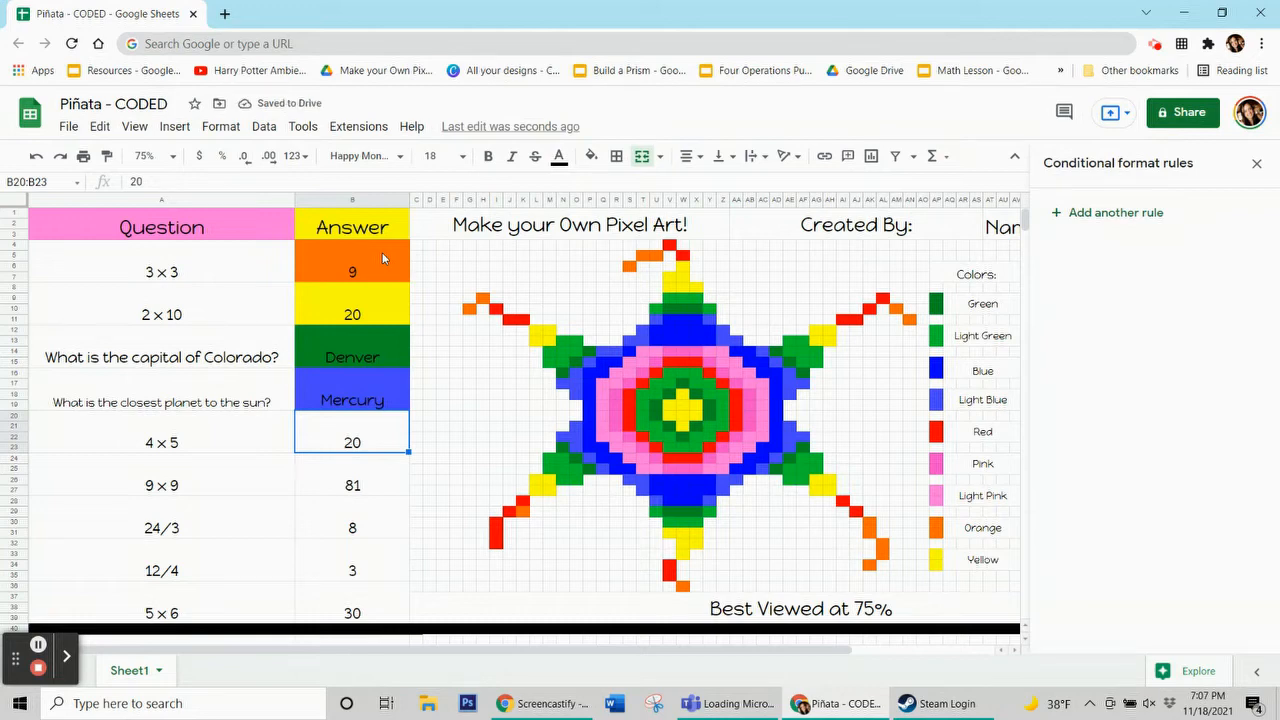
Add the center yellow pixels V19:X20, W21 and W18 to the yellow rule for the answer 20
{"action": "left_click", "coordinate": [376, 296]}
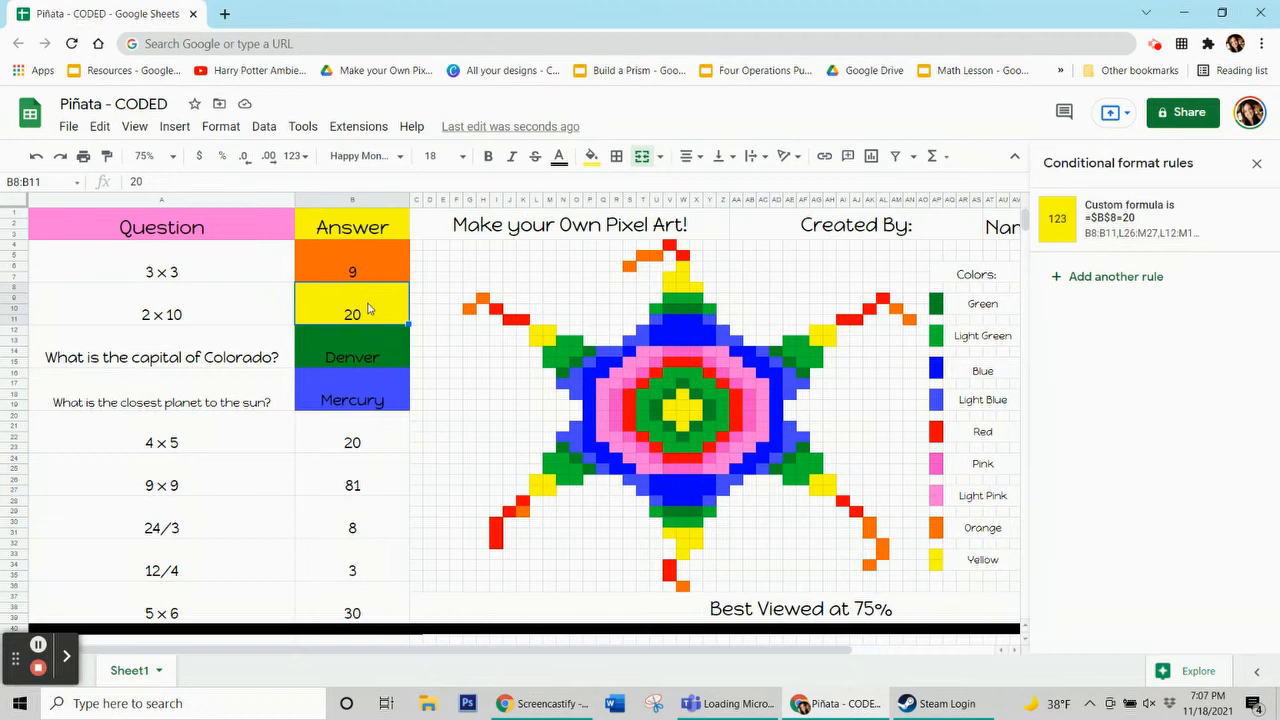
{"action": "left_click", "coordinate": [686, 427]}
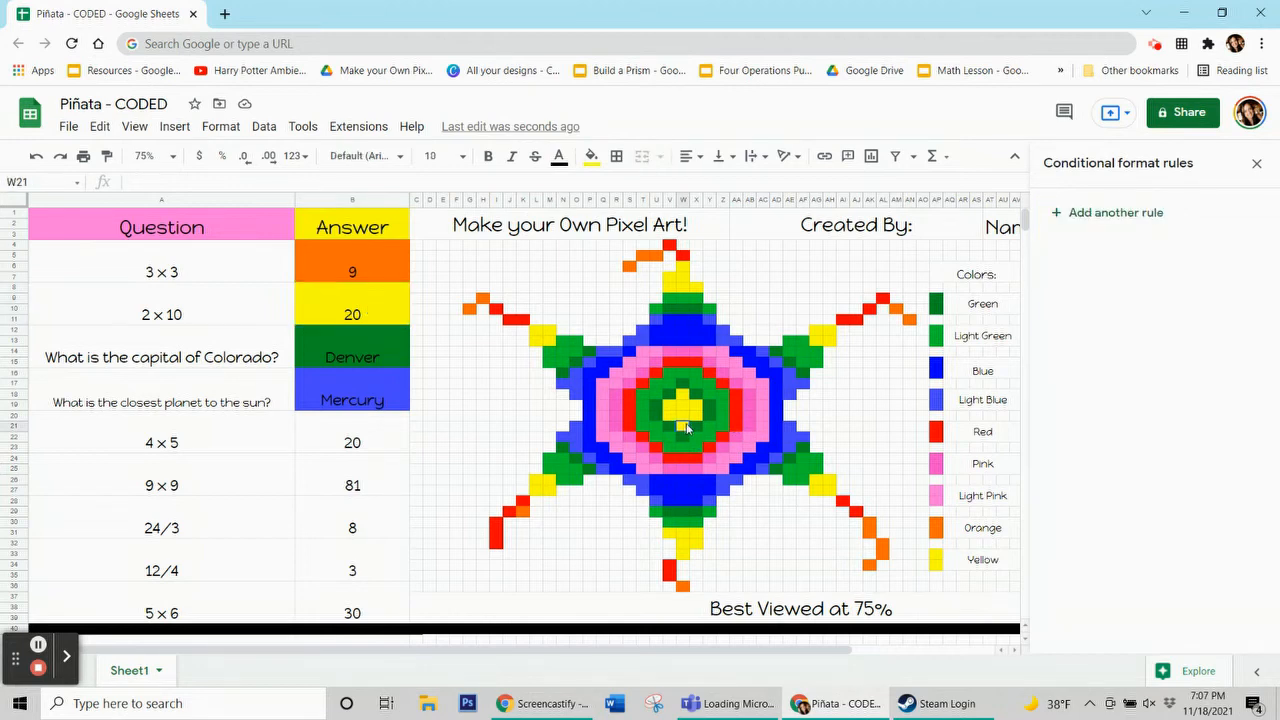
{"action": "left_click", "coordinate": [364, 315]}
{"action": "left_click", "coordinate": [1083, 226]}
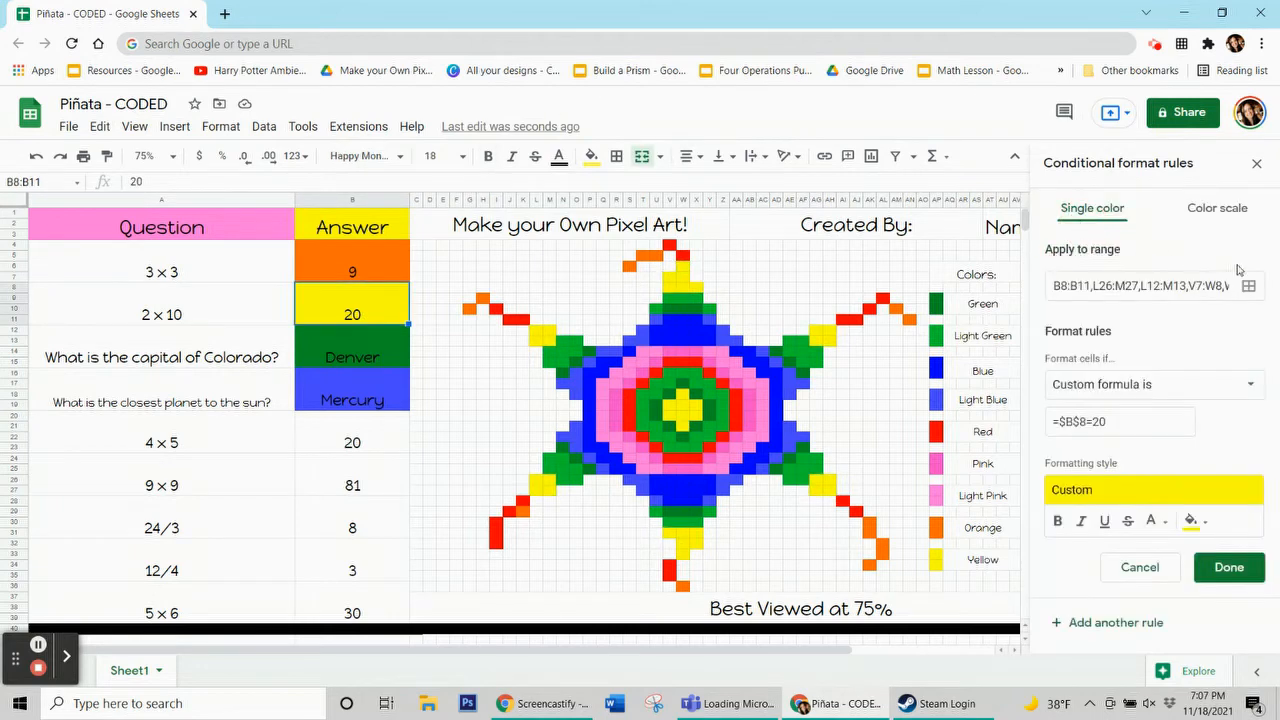
{"action": "left_click", "coordinate": [1250, 290]}
{"action": "left_click_drag", "start_coordinate": [705, 190], "coordinate": [296, 147]}
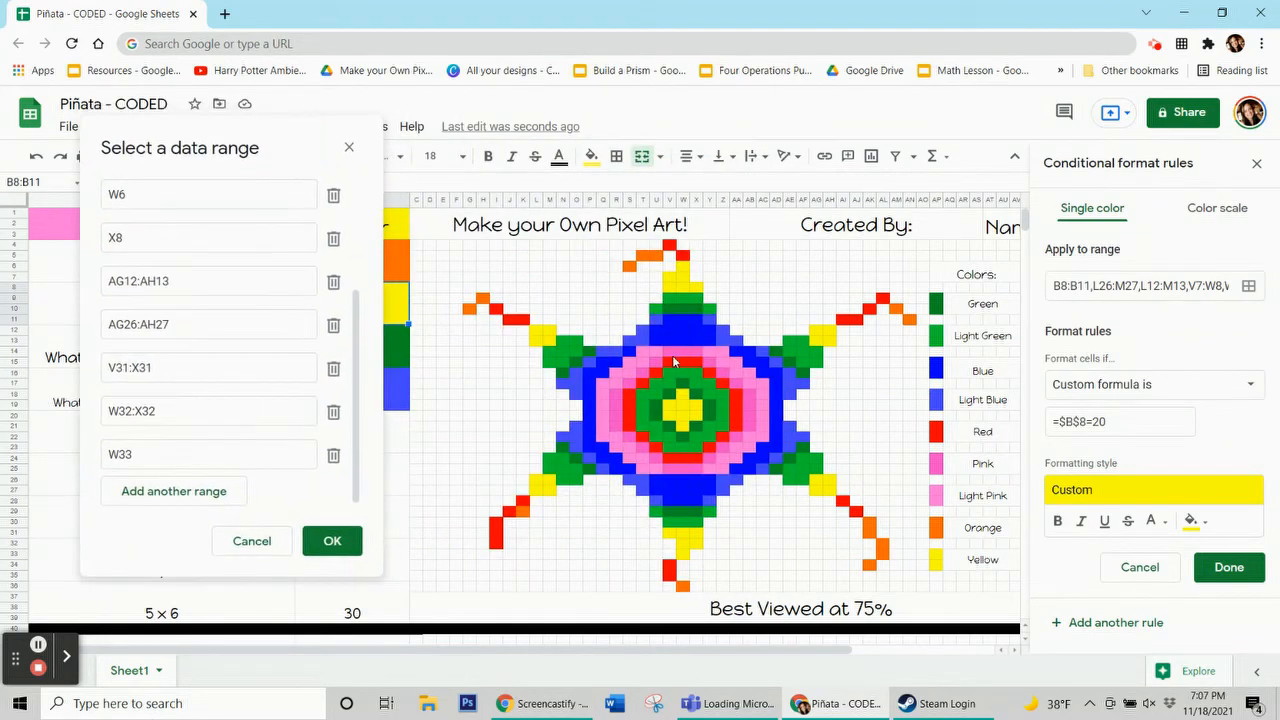
{"action": "left_click", "coordinate": [167, 505]}
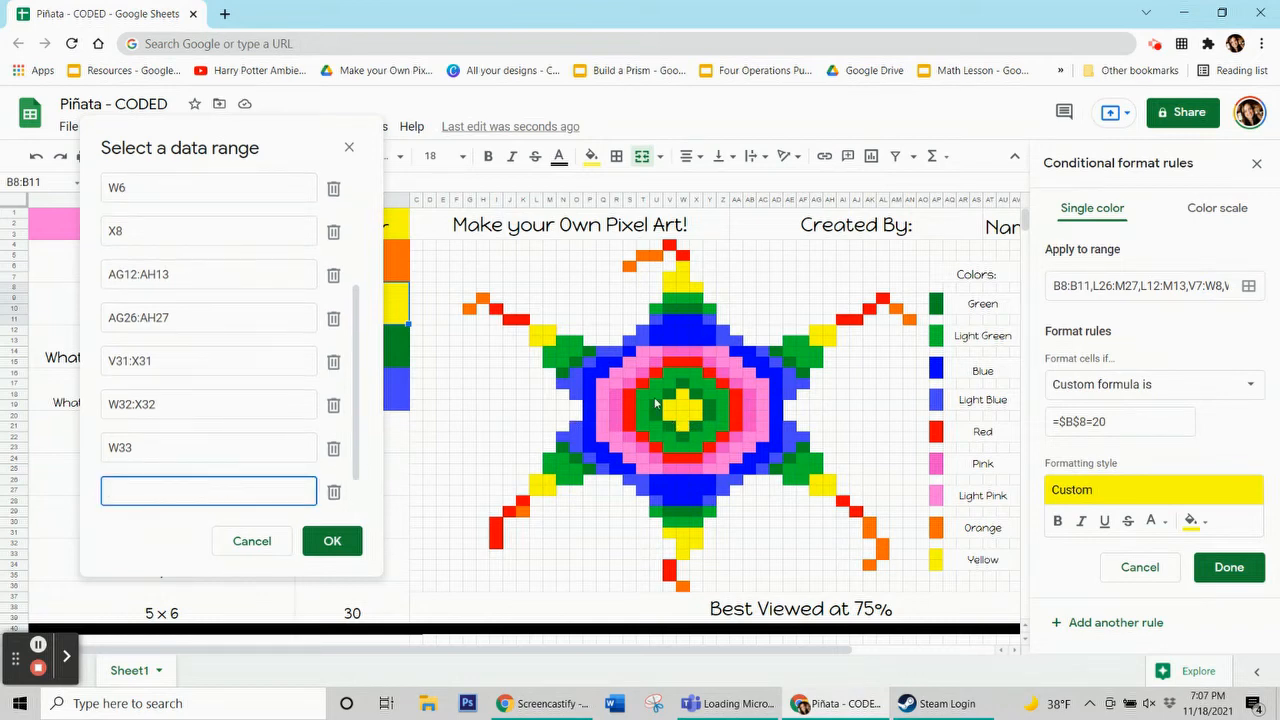
{"action": "left_click_drag", "start_coordinate": [687, 411], "coordinate": [697, 420]}
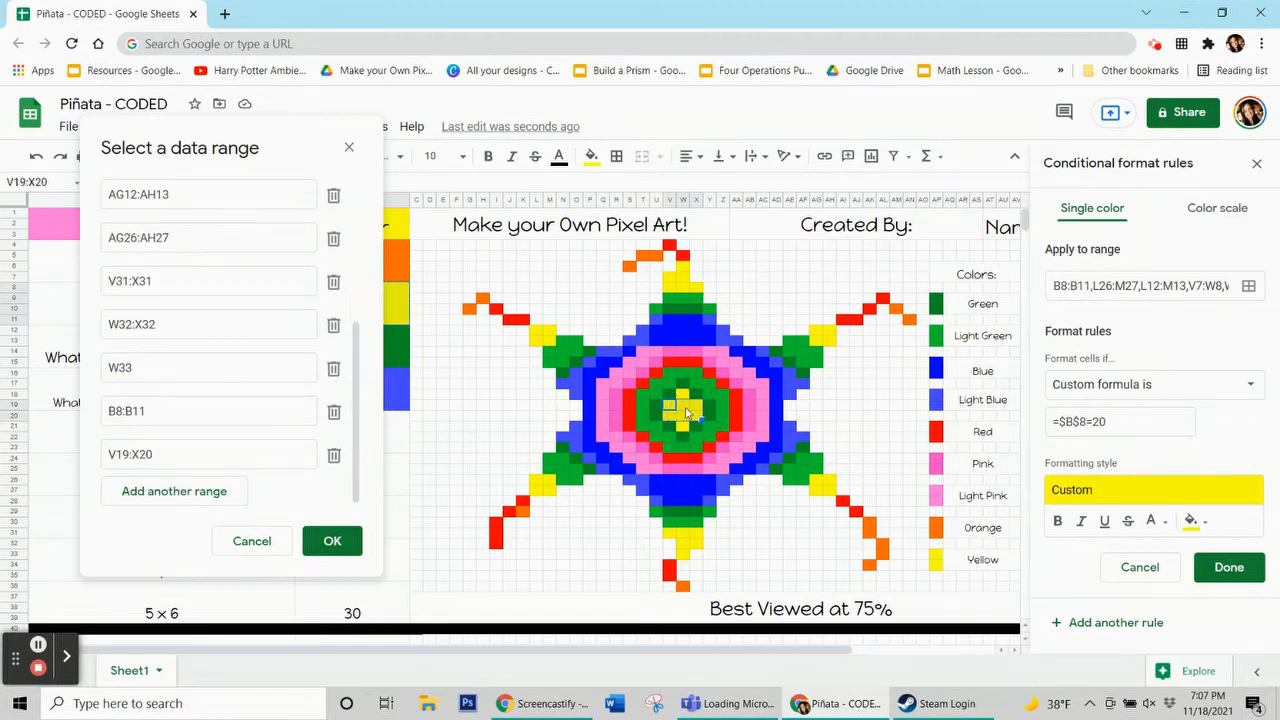
{"action": "left_click", "coordinate": [686, 412], "text": "ctrl"}
{"action": "left_click", "coordinate": [688, 398], "text": "ctrl"}
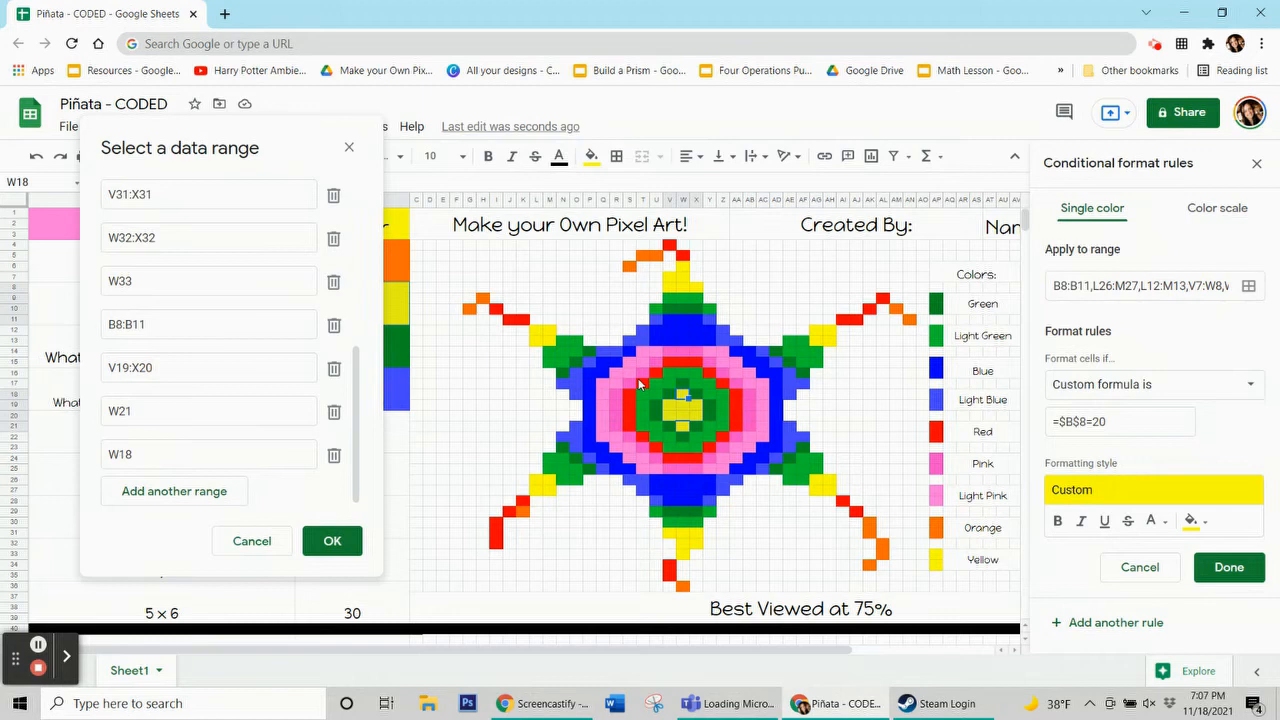
{"action": "left_click", "coordinate": [326, 547]}
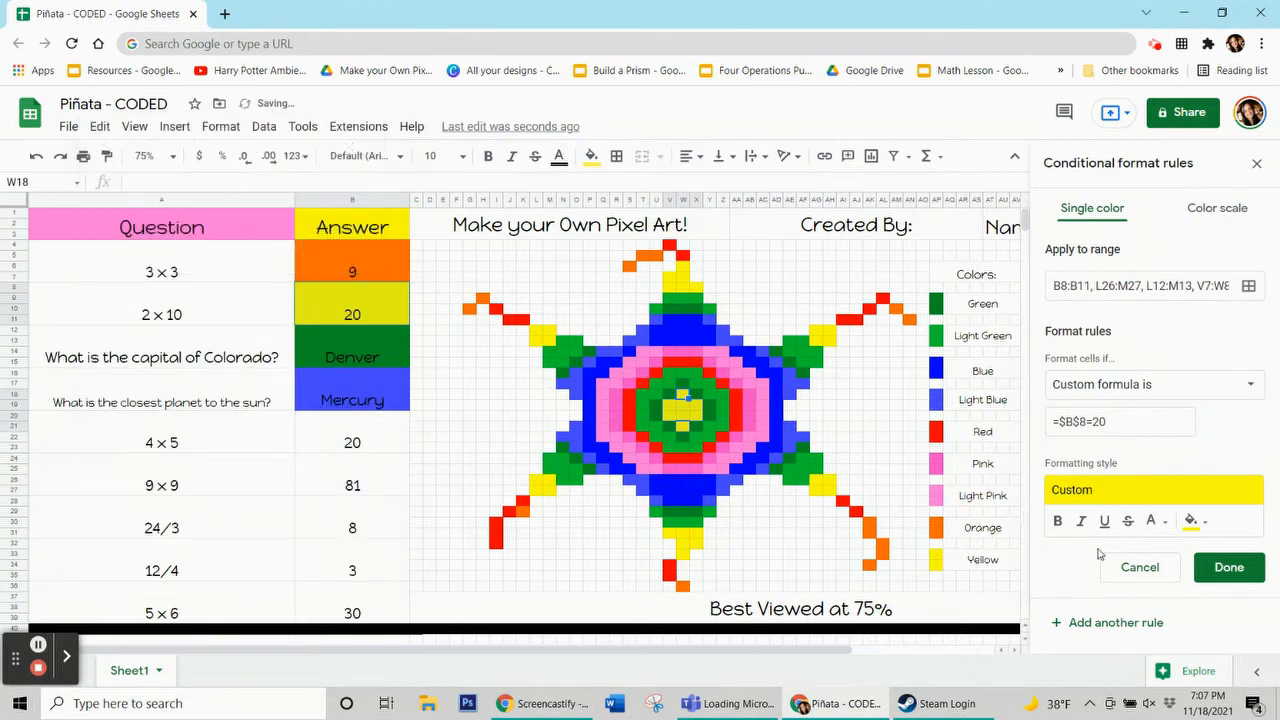
{"action": "left_click", "coordinate": [1217, 568]}
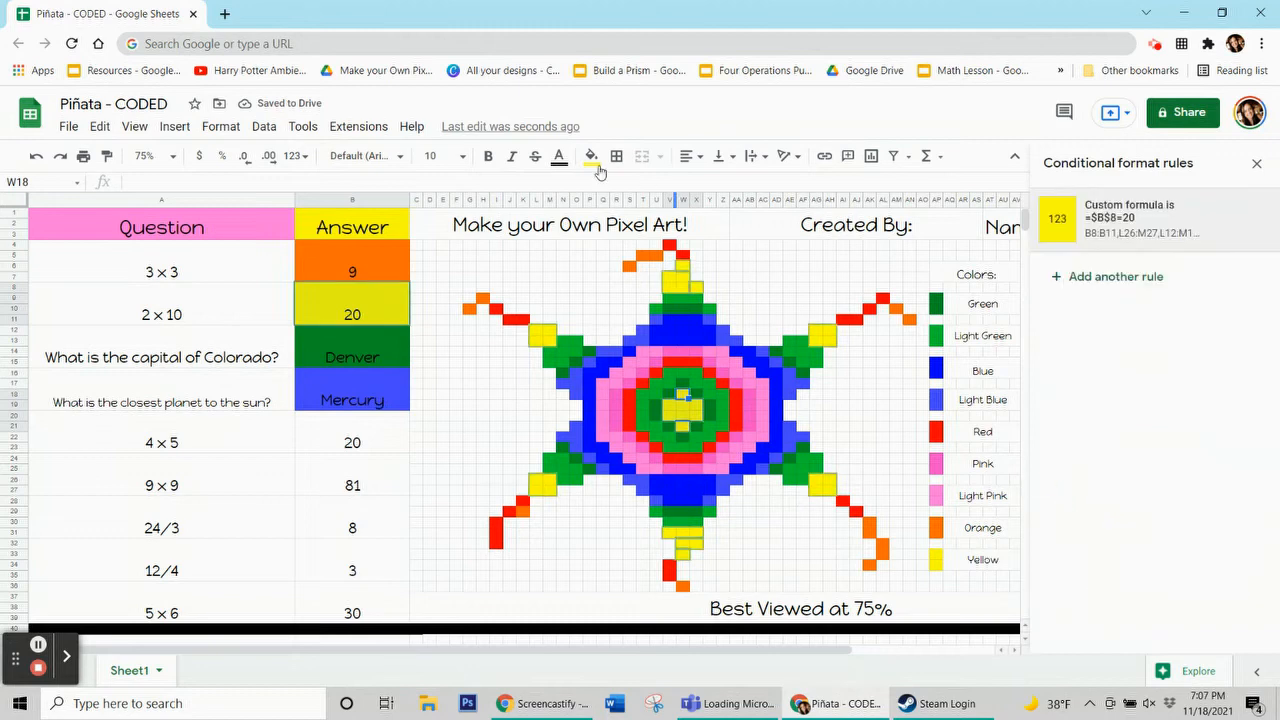
Reset the fill color of the selected center yellow pixels to remove their manual fill
{"action": "left_click", "coordinate": [595, 160]}
{"action": "left_click", "coordinate": [684, 449]}
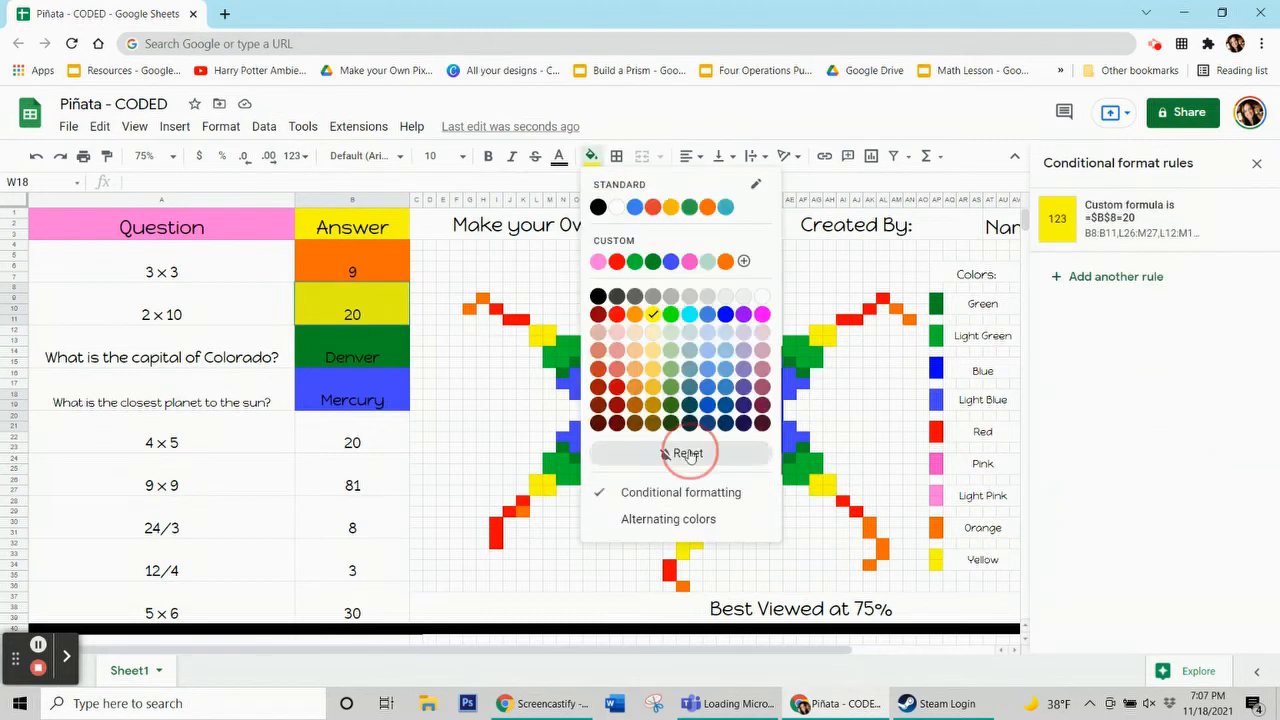
{"action": "left_click", "coordinate": [382, 450]}
Clear the 2 × 10 answer and enter 20 again to retest the yellow rule
{"action": "left_click", "coordinate": [370, 318]}
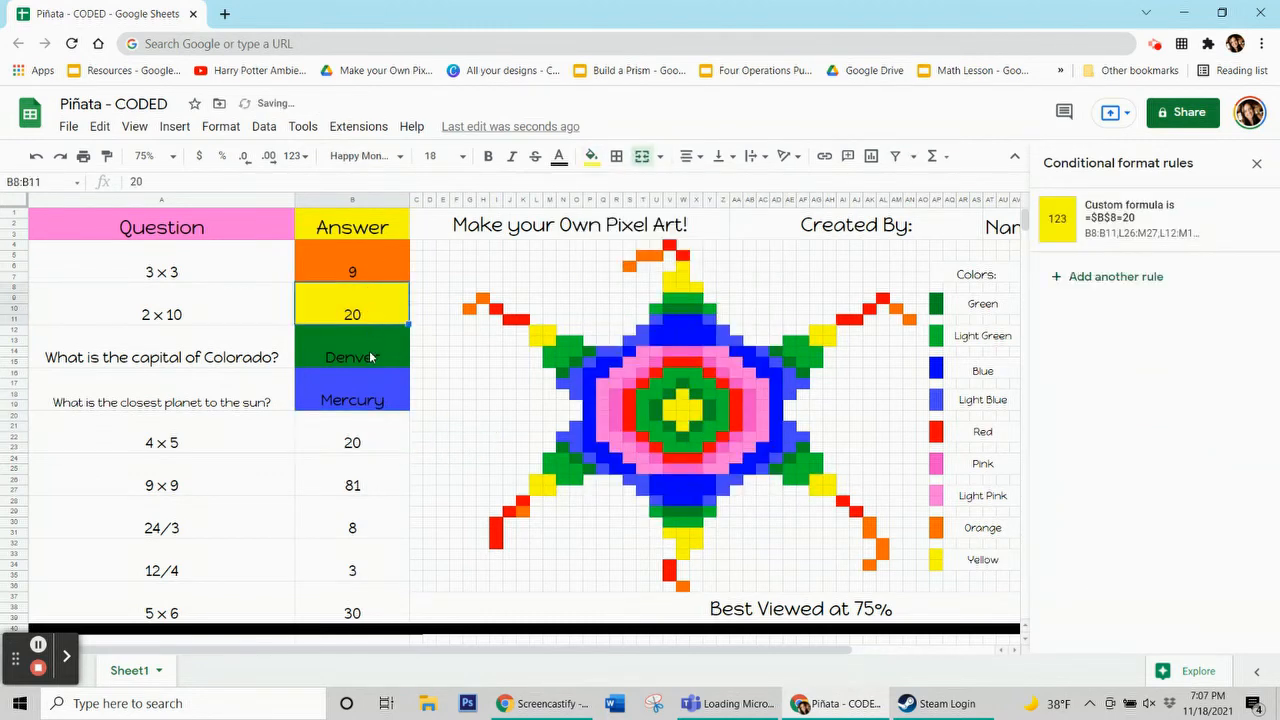
{"action": "key", "text": "Delete"}
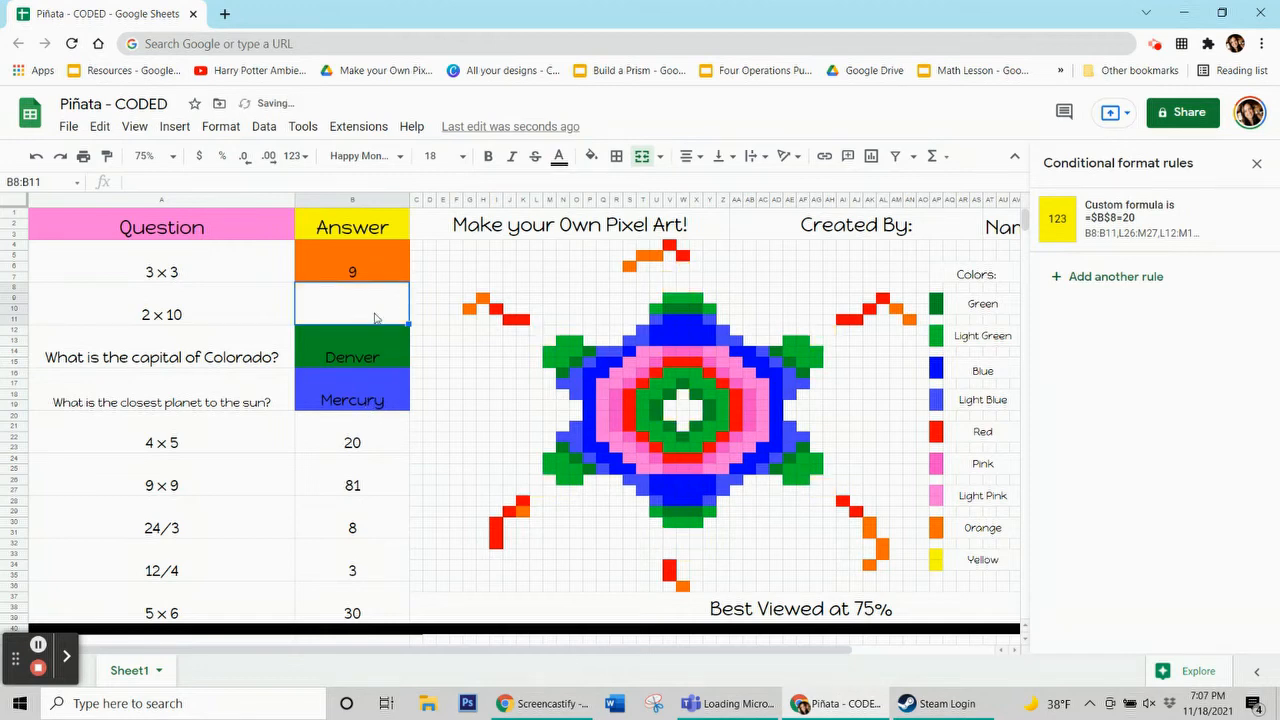
{"action": "type", "text": "20"}
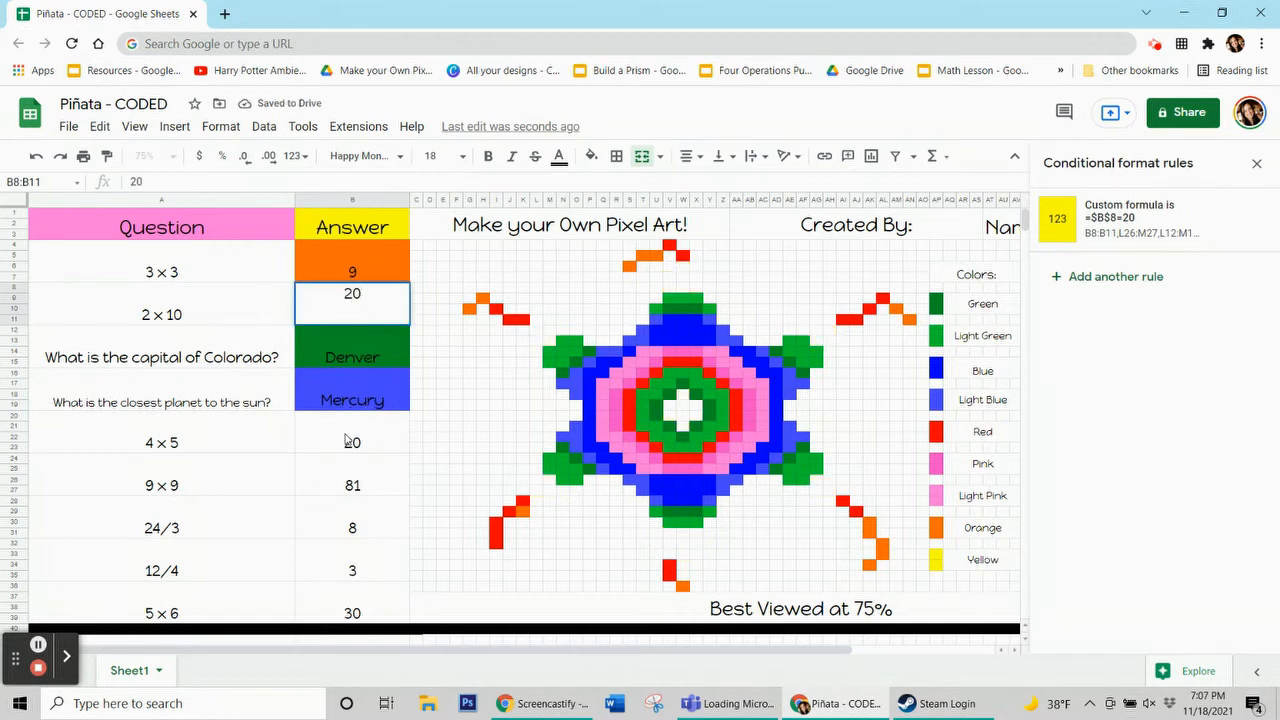
Clear the answers for the first four questions so the image resets
{"action": "left_click", "coordinate": [345, 440]}
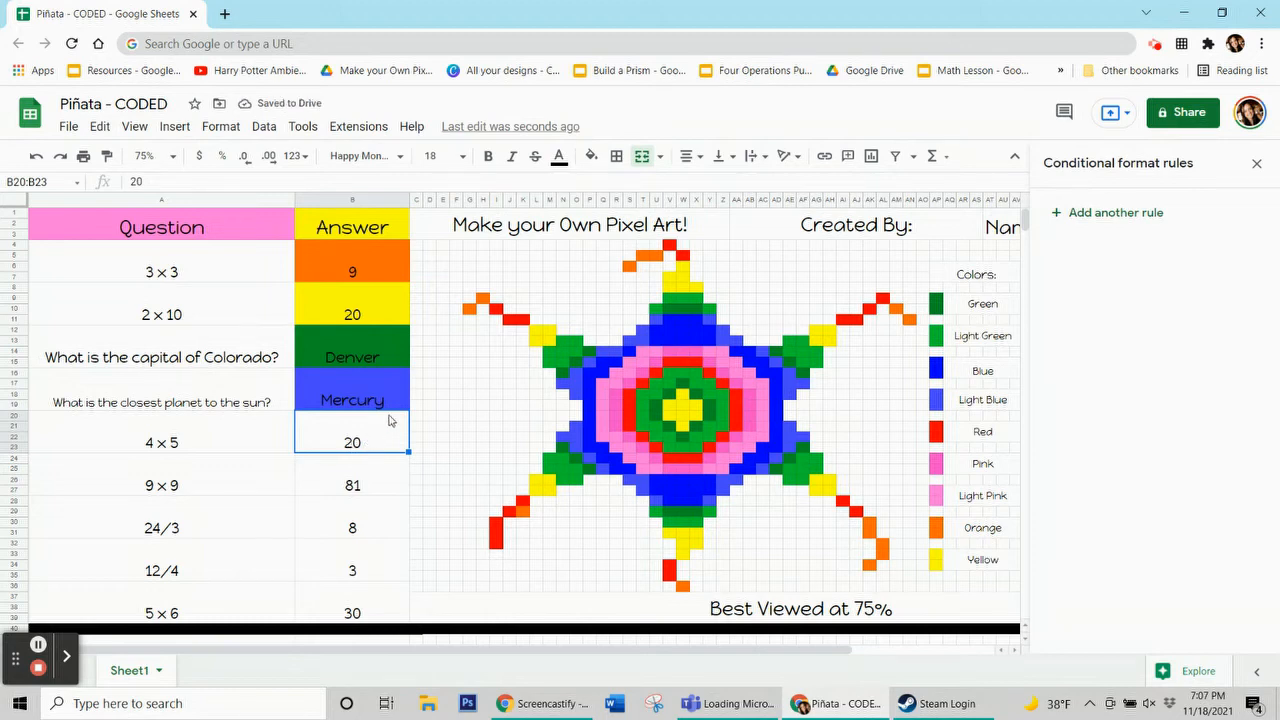
{"action": "left_click_drag", "start_coordinate": [390, 270], "coordinate": [368, 400]}
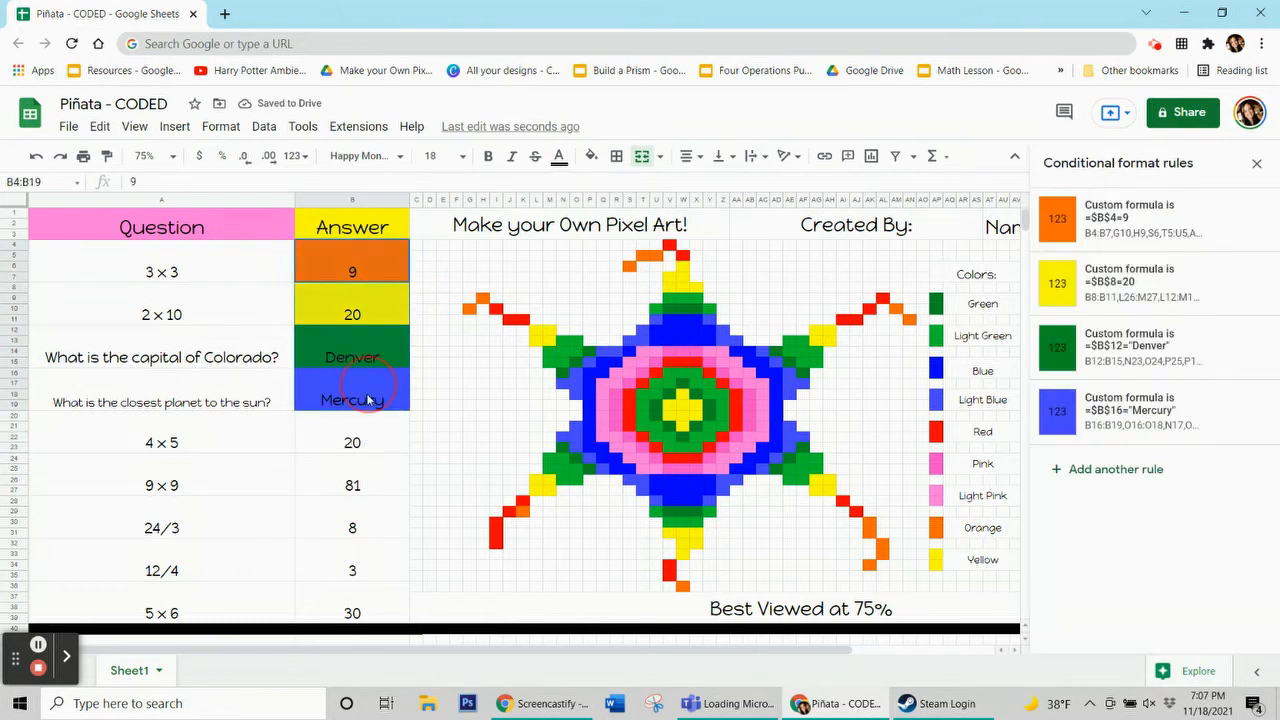
{"action": "key", "text": "Delete"}
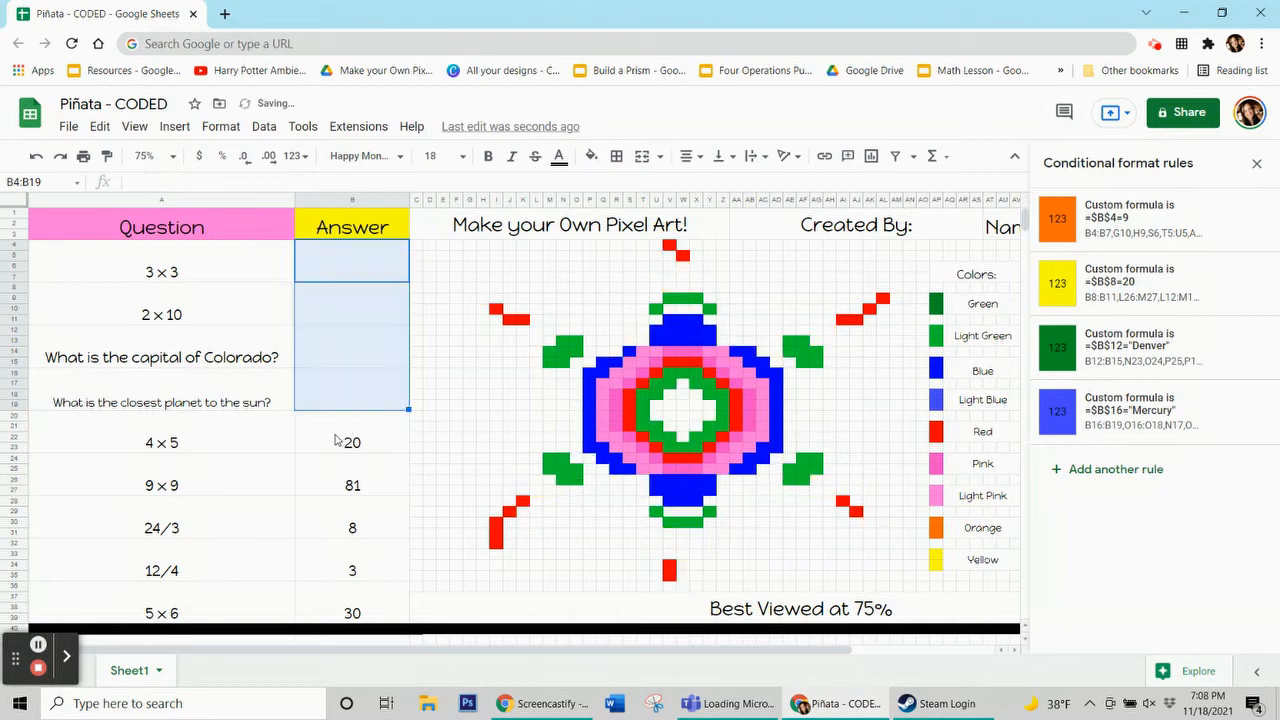
{"action": "left_click", "coordinate": [37, 645]}
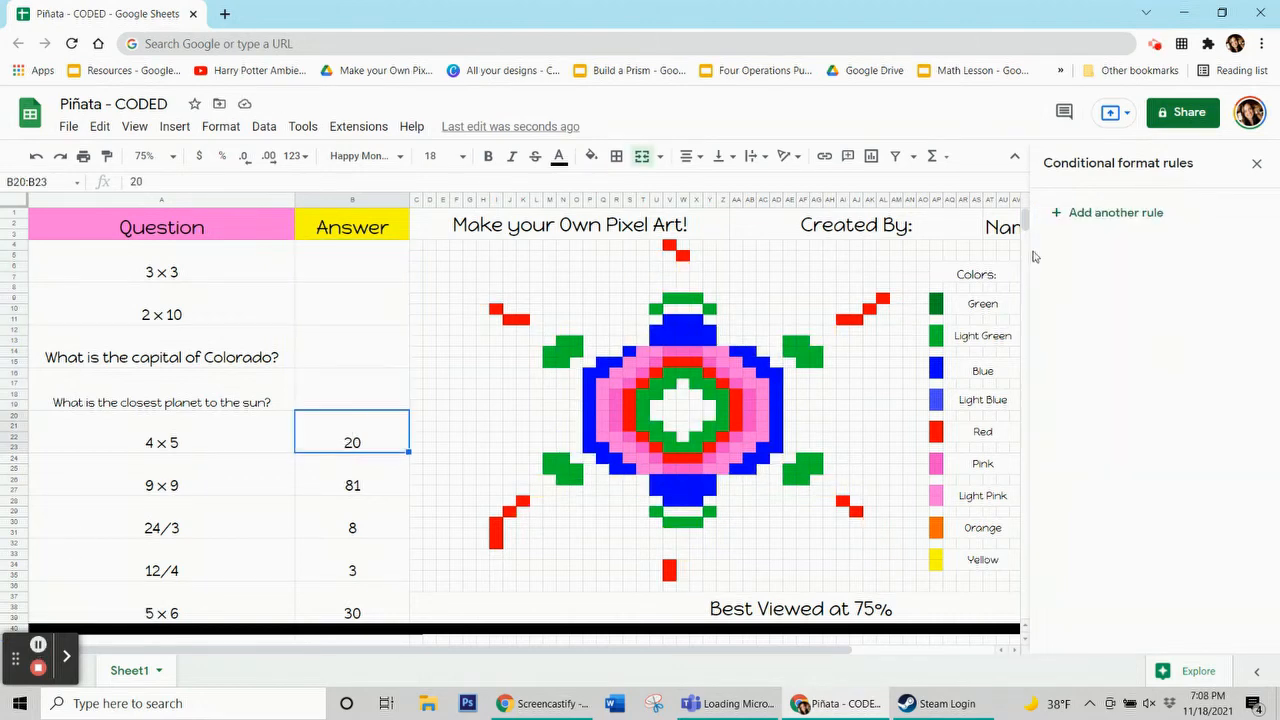
Add a conditional format rule on B20:B23 with red fill and custom formula =$b$20=20
{"action": "left_click", "coordinate": [670, 245]}
{"action": "left_click", "coordinate": [591, 156]}
{"action": "left_click", "coordinate": [378, 438]}
{"action": "left_click", "coordinate": [1074, 212]}
{"action": "left_click", "coordinate": [1205, 482]}
{"action": "left_click", "coordinate": [1052, 300]}
{"action": "left_click", "coordinate": [1150, 384]}
{"action": "scroll", "coordinate": [1140, 500], "scroll_direction": "down", "scroll_amount": 5}
{"action": "left_click", "coordinate": [1134, 652]}
{"action": "type", "text": "=$b$20=20"}
{"action": "left_click", "coordinate": [1248, 286]}
Add the red pixel cells of the piñata streamers to the red rule's range
{"action": "left_click_drag", "start_coordinate": [591, 290], "coordinate": [163, 180]}
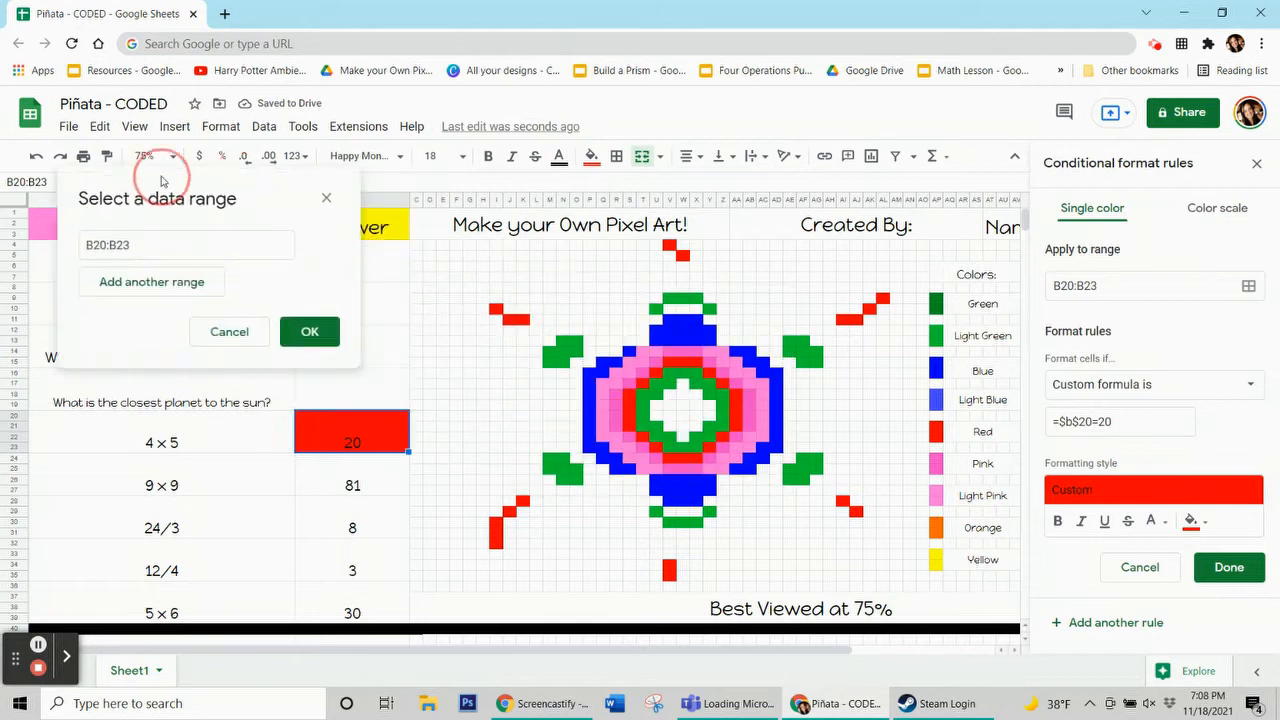
{"action": "left_click_drag", "start_coordinate": [496, 522], "coordinate": [496, 543]}
{"action": "left_click", "coordinate": [509, 511], "text": "ctrl"}
{"action": "left_click", "coordinate": [522, 500], "text": "ctrl"}
{"action": "left_click_drag", "start_coordinate": [669, 565], "coordinate": [672, 576]}
{"action": "left_click", "coordinate": [843, 502], "text": "ctrl"}
{"action": "left_click", "coordinate": [856, 511], "text": "ctrl"}
{"action": "left_click_drag", "start_coordinate": [842, 318], "coordinate": [857, 318]}
{"action": "left_click", "coordinate": [882, 298], "text": "ctrl"}
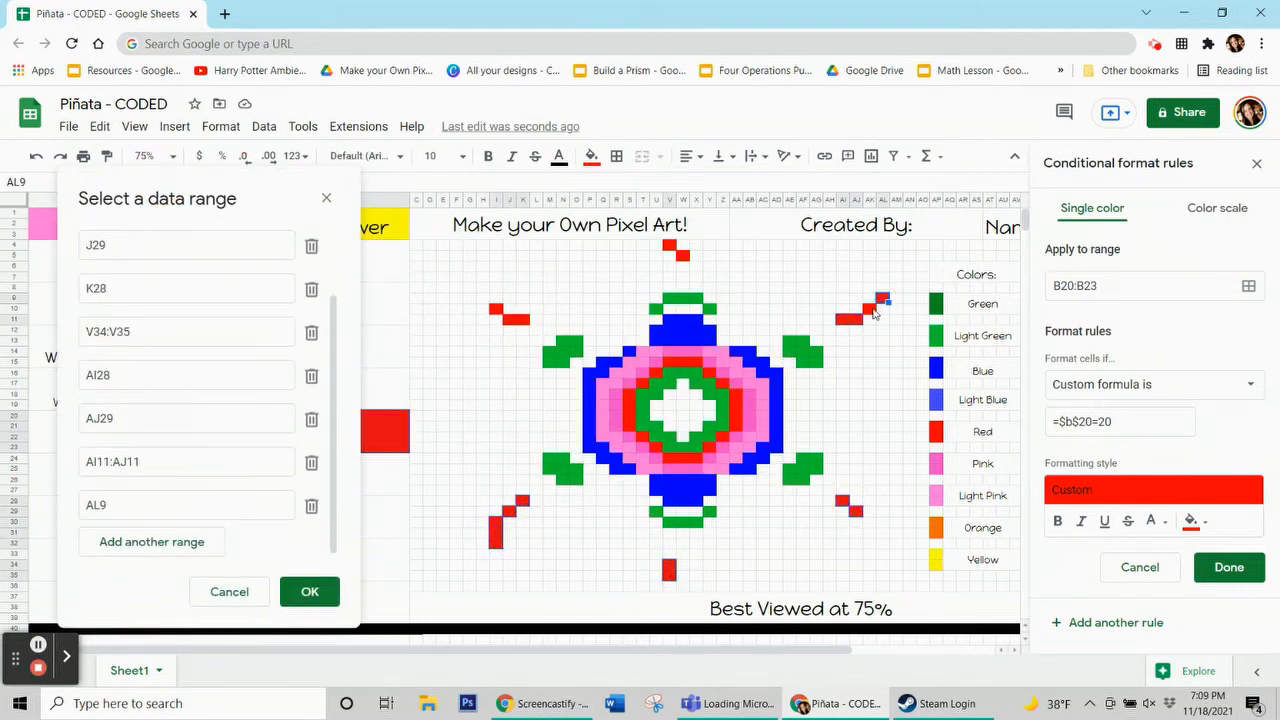
{"action": "left_click", "coordinate": [869, 309], "text": "ctrl"}
{"action": "left_click", "coordinate": [669, 245], "text": "ctrl"}
{"action": "left_click", "coordinate": [682, 255], "text": "ctrl"}
{"action": "left_click", "coordinate": [496, 309], "text": "ctrl"}
{"action": "left_click_drag", "start_coordinate": [509, 319], "coordinate": [522, 319]}
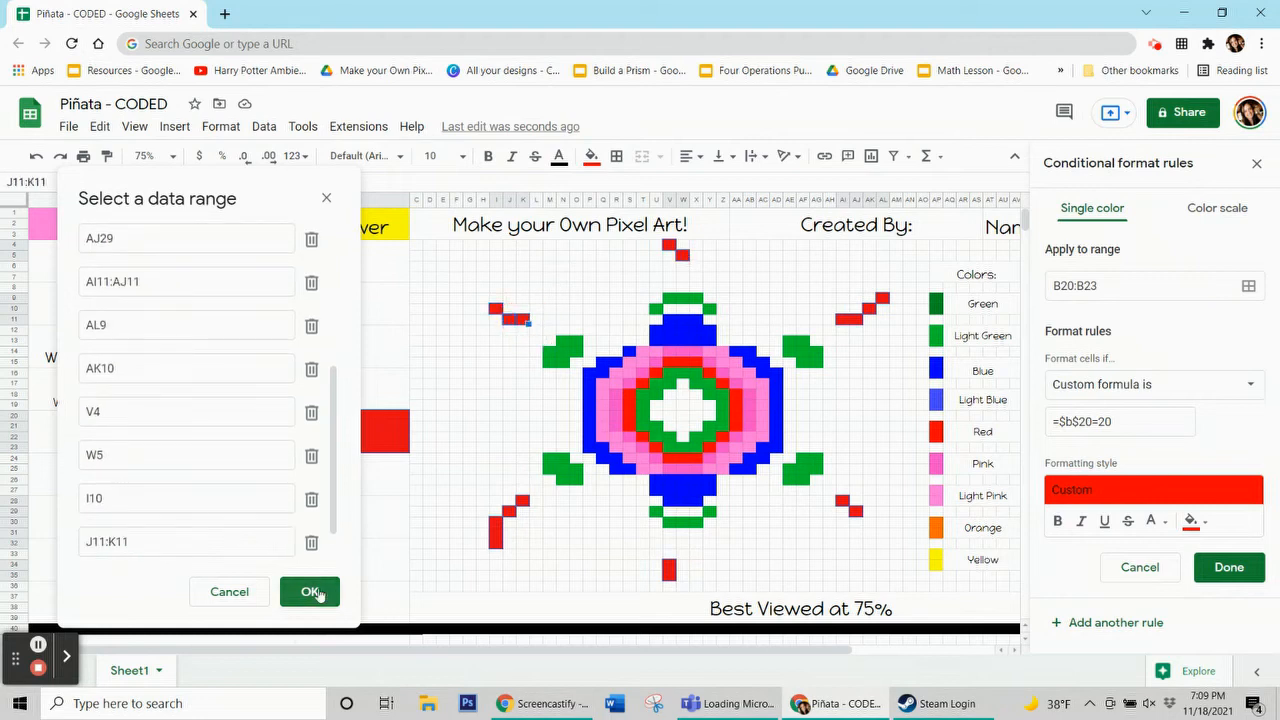
{"action": "left_click", "coordinate": [311, 592]}
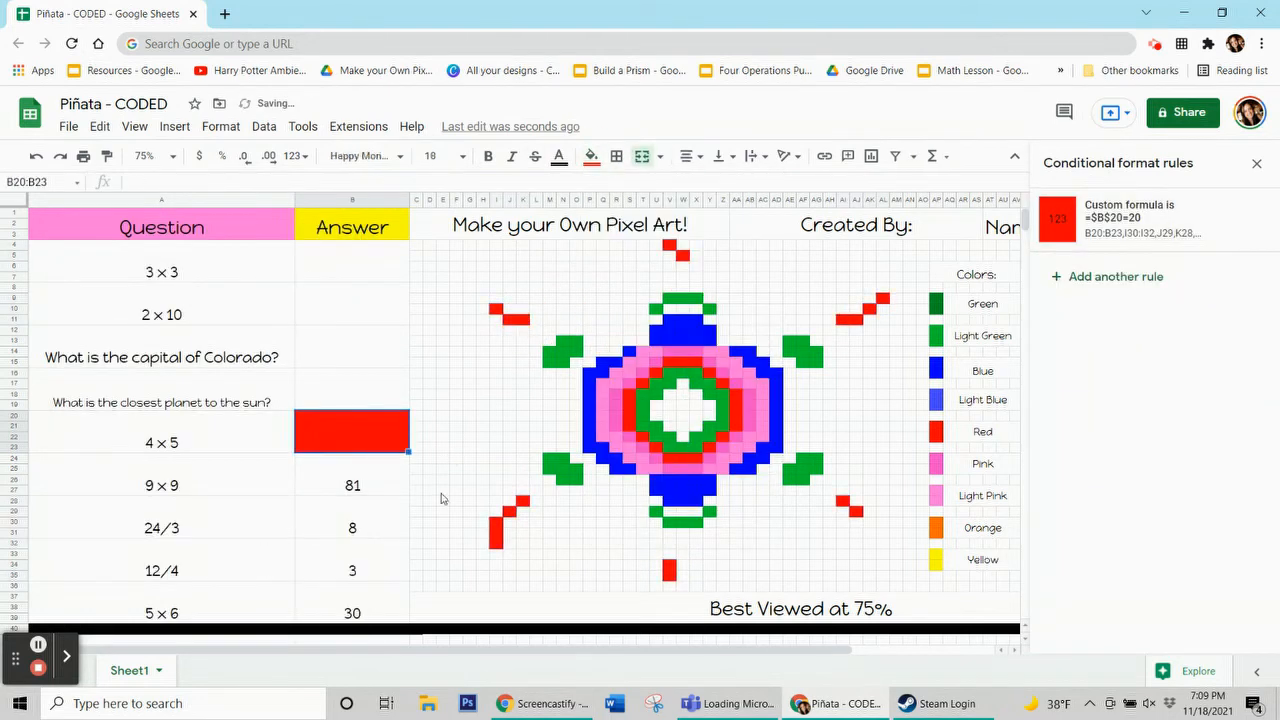
Add a rule on B24:B27 with light green fill and custom formula =$b$24=81
{"action": "left_click", "coordinate": [349, 486]}
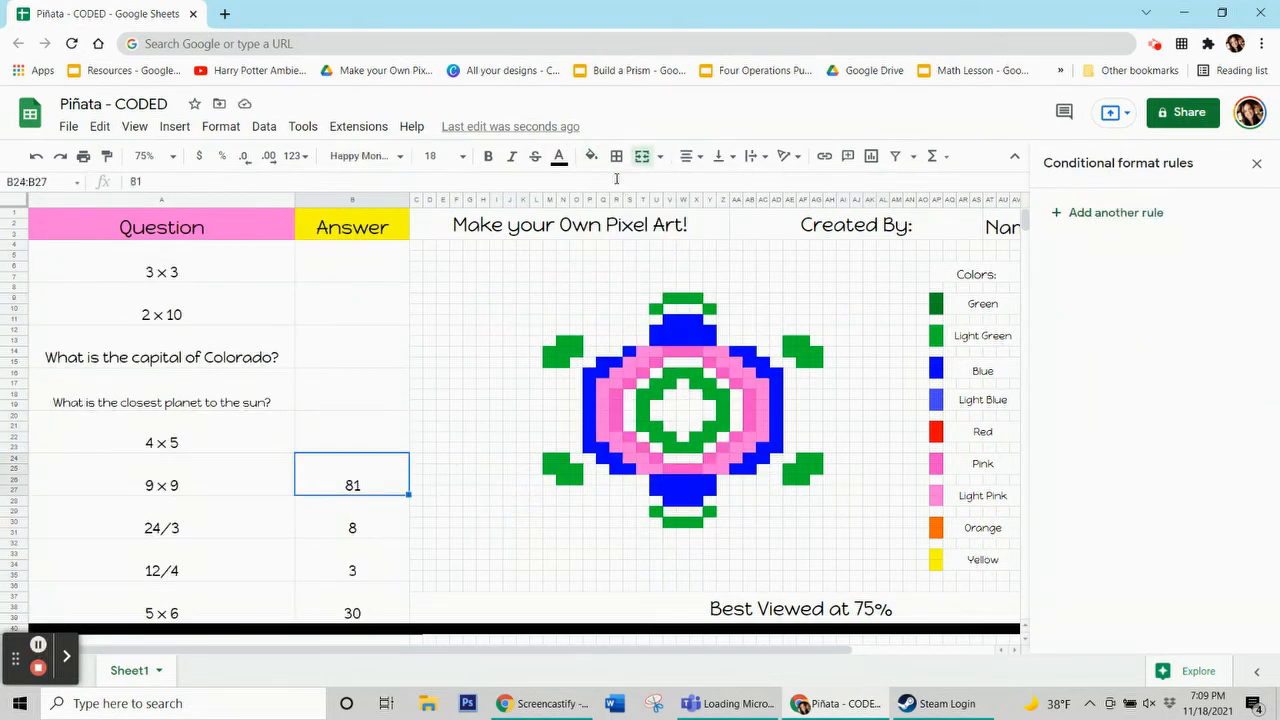
{"action": "left_click", "coordinate": [565, 352]}
{"action": "left_click", "coordinate": [592, 157]}
{"action": "left_click", "coordinate": [352, 474]}
{"action": "left_click", "coordinate": [1085, 218]}
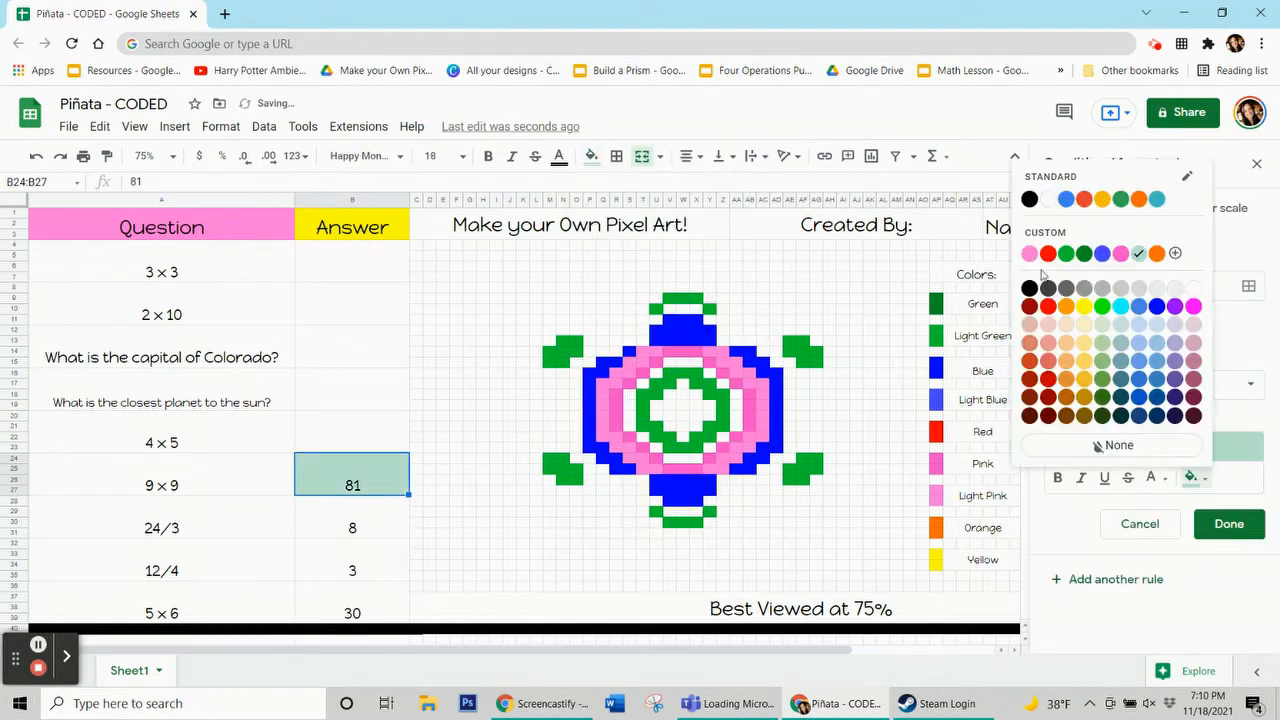
{"action": "left_click", "coordinate": [1200, 386]}
{"action": "scroll", "coordinate": [1158, 455], "scroll_direction": "down", "scroll_amount": 5}
{"action": "left_click", "coordinate": [1128, 654]}
{"action": "type", "text": "=$b$24=81"}
{"action": "left_click", "coordinate": [1248, 286]}
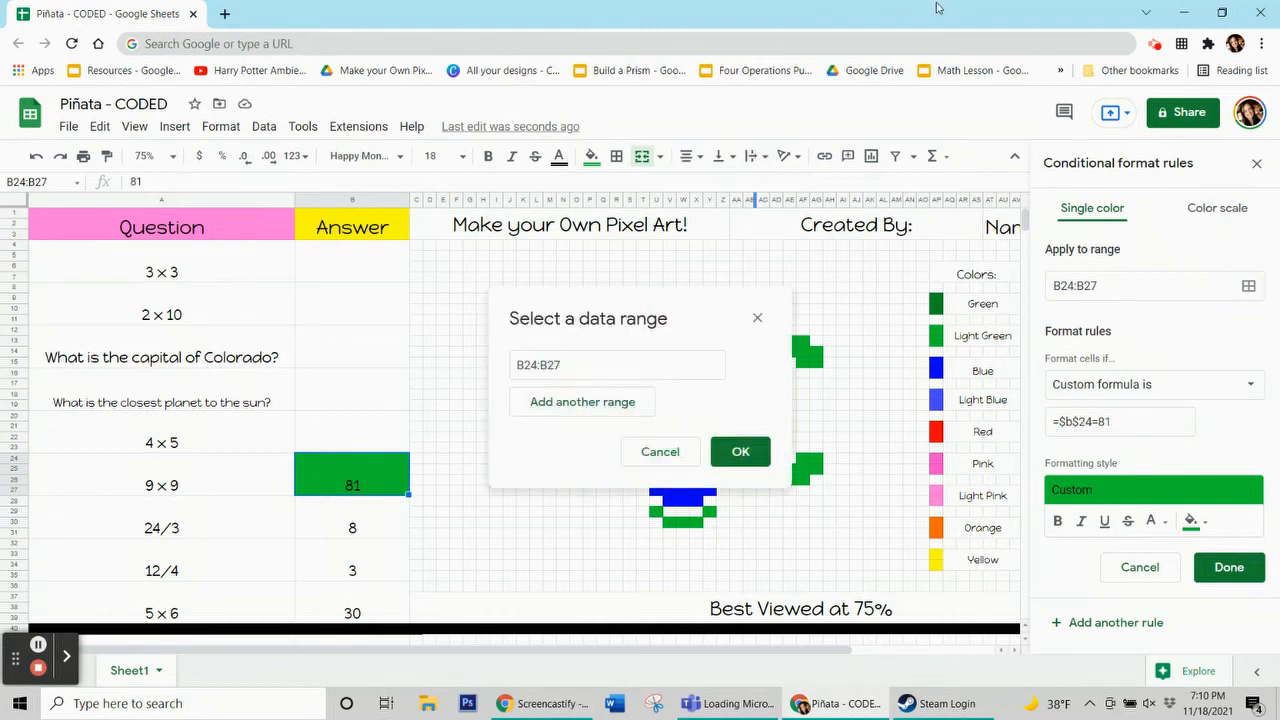
Add the light green pixel cells around the piñata to the rule's range and save it
{"action": "left_click_drag", "start_coordinate": [621, 318], "coordinate": [165, 206]}
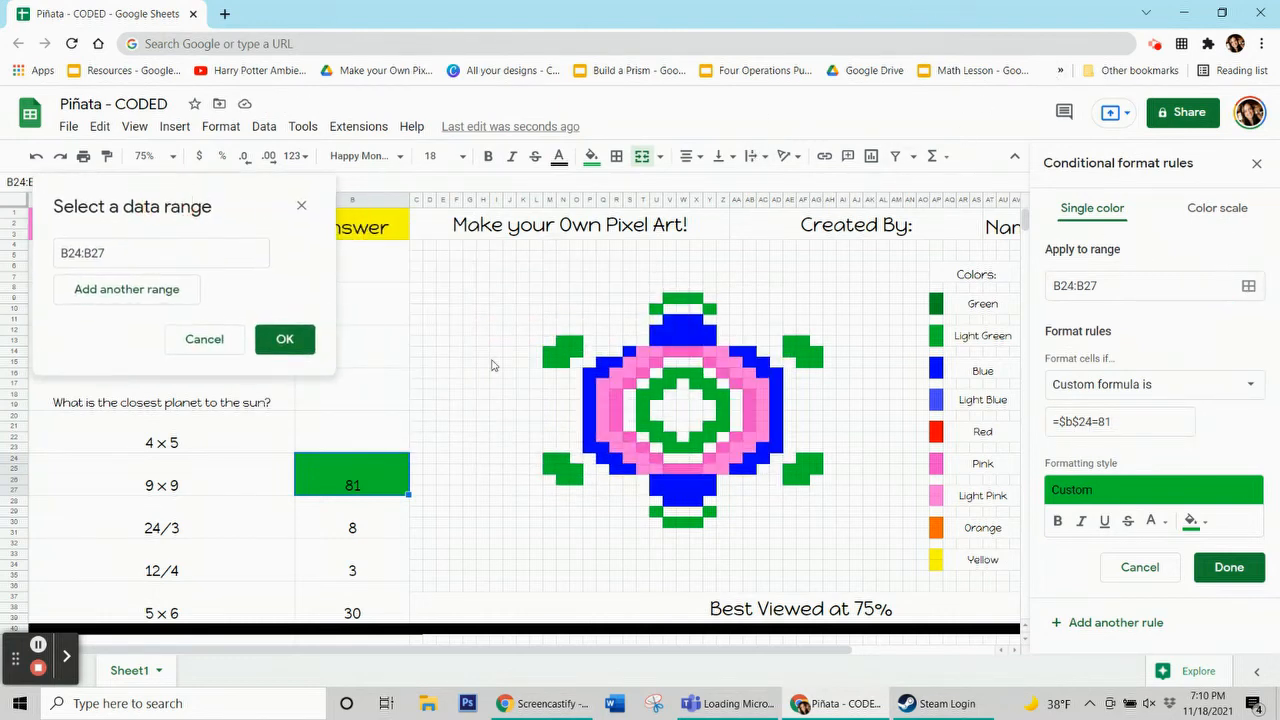
{"action": "left_click_drag", "start_coordinate": [549, 351], "coordinate": [577, 341]}
{"action": "left_click", "coordinate": [577, 352], "text": "ctrl"}
{"action": "left_click_drag", "start_coordinate": [549, 457], "coordinate": [576, 479]}
{"action": "left_click", "coordinate": [577, 470], "text": "ctrl"}
{"action": "left_click", "coordinate": [657, 511], "text": "ctrl"}
{"action": "left_click", "coordinate": [709, 511], "text": "ctrl"}
{"action": "left_click_drag", "start_coordinate": [670, 521], "coordinate": [697, 521]}
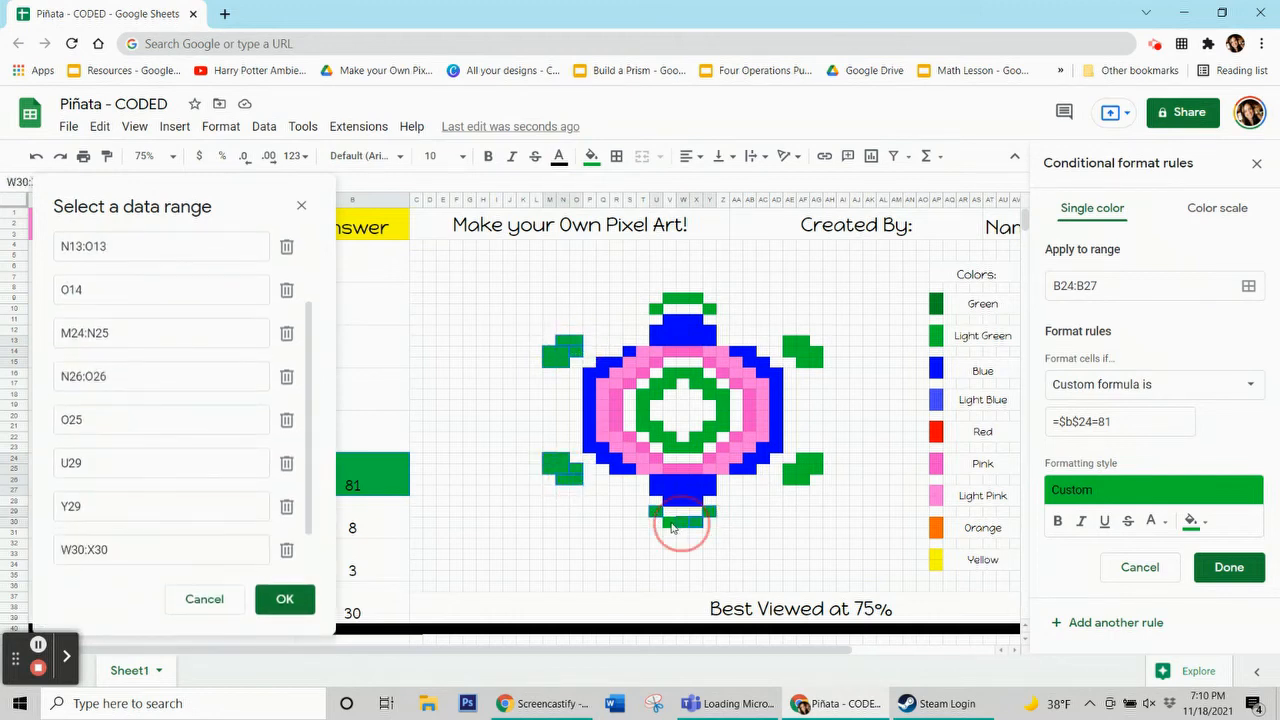
{"action": "left_click", "coordinate": [657, 308], "text": "ctrl"}
{"action": "left_click", "coordinate": [709, 308], "text": "ctrl"}
{"action": "left_click_drag", "start_coordinate": [670, 297], "coordinate": [697, 297]}
{"action": "mouse_move", "coordinate": [788, 341]}
{"action": "left_mouse_down"}
{"action": "mouse_move", "coordinate": [809, 353]}
{"action": "mouse_move", "coordinate": [803, 341]}
{"action": "left_mouse_up"}
{"action": "left_click_drag", "start_coordinate": [789, 352], "coordinate": [817, 363]}
{"action": "left_click", "coordinate": [803, 363], "text": "ctrl"}
{"action": "mouse_move", "coordinate": [803, 460]}
{"action": "left_mouse_down"}
{"action": "mouse_move", "coordinate": [817, 471]}
{"action": "mouse_move", "coordinate": [803, 482]}
{"action": "left_mouse_up"}
{"action": "left_click", "coordinate": [789, 471], "text": "ctrl"}
{"action": "left_click_drag", "start_coordinate": [722, 396], "coordinate": [695, 386]}
{"action": "left_click", "coordinate": [683, 378]}
{"action": "left_click", "coordinate": [285, 599]}
{"action": "left_click", "coordinate": [1229, 567]}
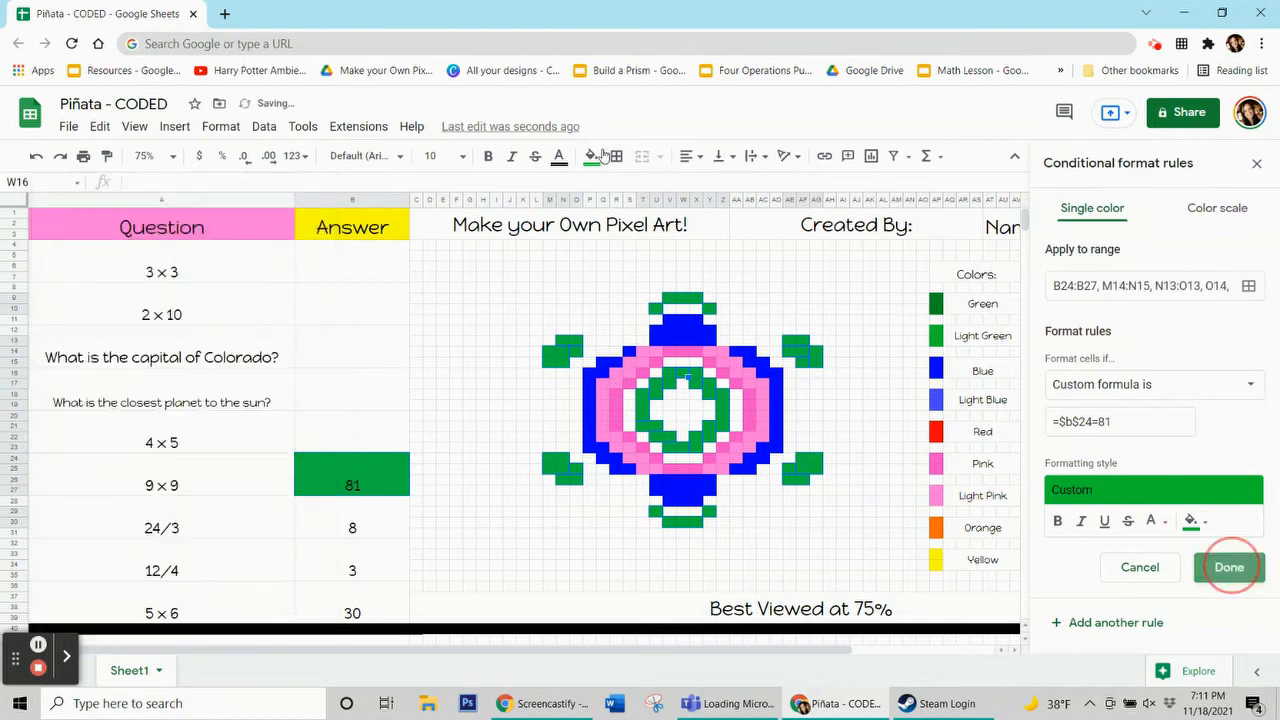
Clear the 81 answer in the 9 × 9 answer cell
{"action": "left_click", "coordinate": [591, 156]}
{"action": "left_click", "coordinate": [676, 455]}
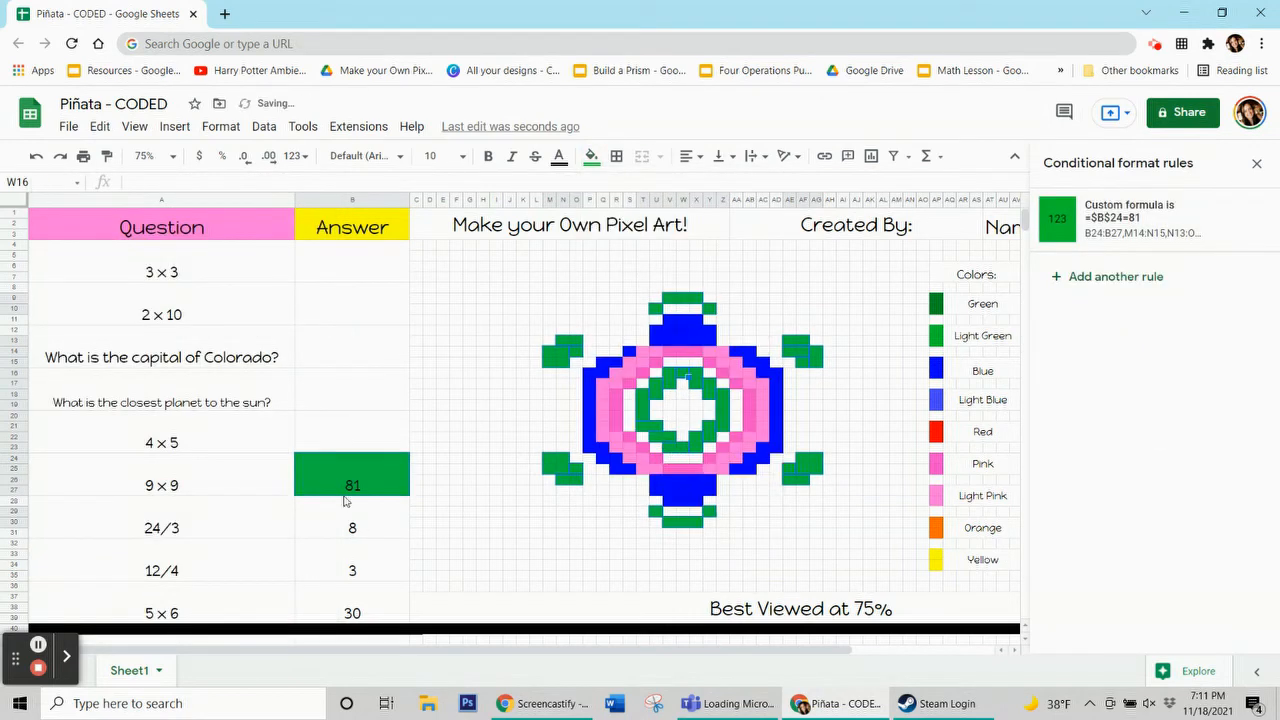
{"action": "left_click", "coordinate": [352, 478]}
{"action": "key", "text": "Delete"}
{"action": "left_click", "coordinate": [303, 505]}
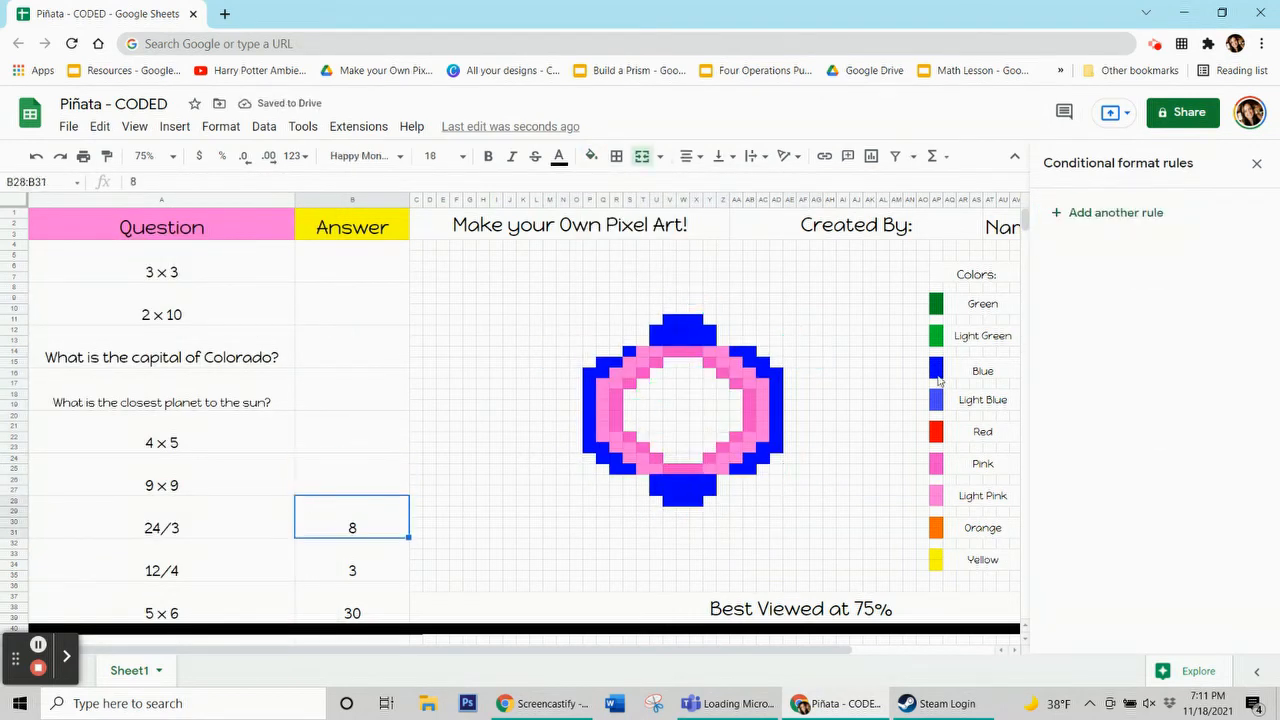
Add a rule on B28:B31 with pink fill and custom formula =$b$28=8
{"action": "left_click", "coordinate": [686, 358]}
{"action": "left_click", "coordinate": [591, 157]}
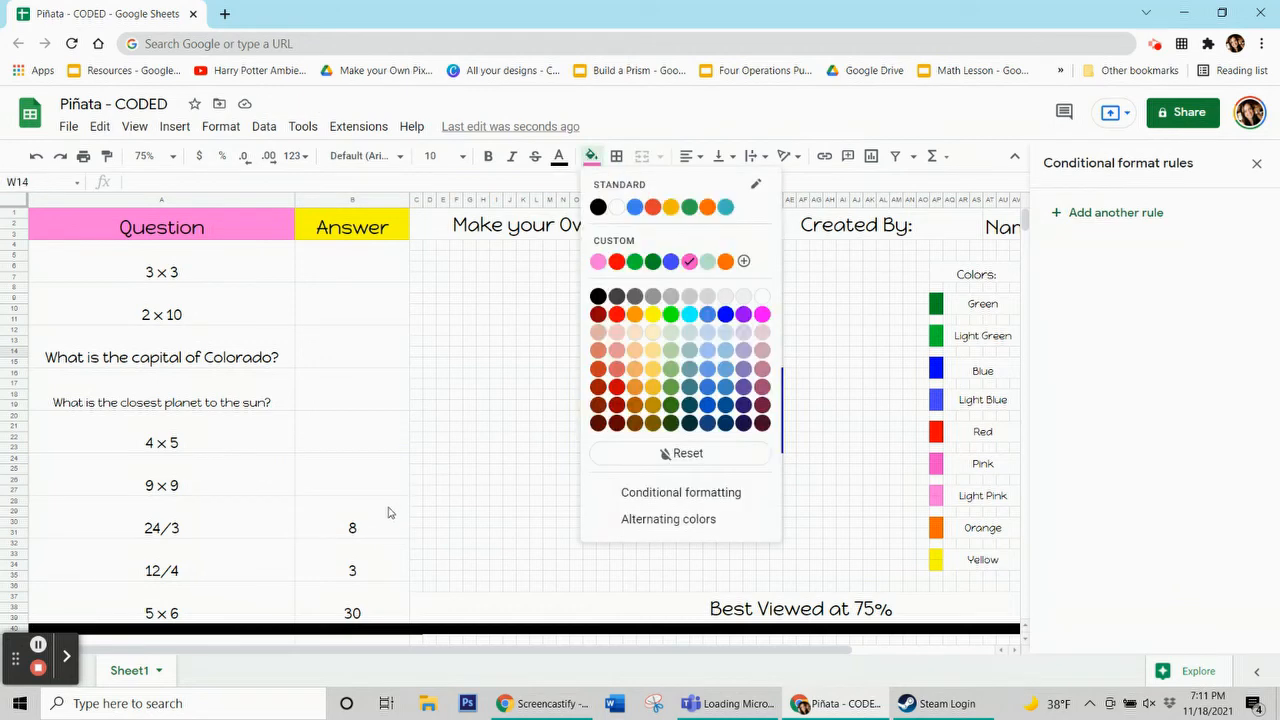
{"action": "left_click", "coordinate": [391, 506]}
{"action": "left_click", "coordinate": [1108, 212]}
{"action": "left_click", "coordinate": [1217, 479]}
{"action": "left_click", "coordinate": [1180, 290]}
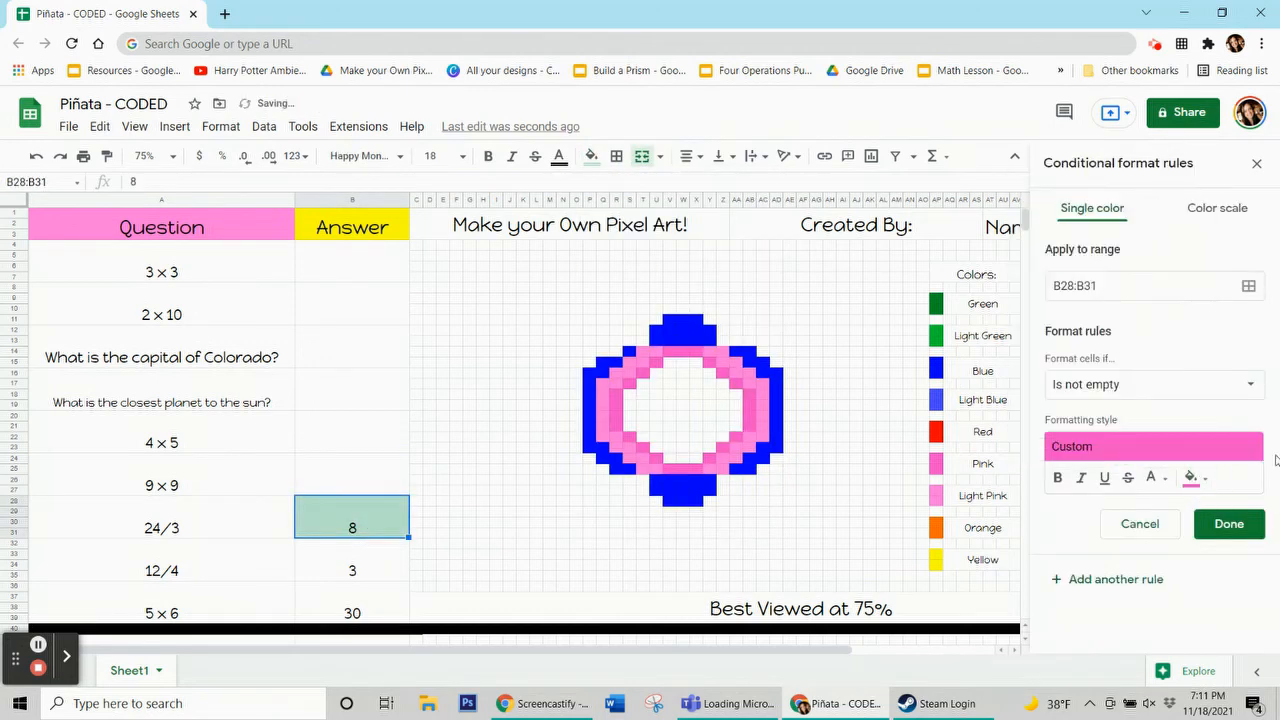
{"action": "left_click", "coordinate": [1175, 385]}
{"action": "scroll", "coordinate": [1108, 588], "scroll_direction": "down", "scroll_amount": 1}
{"action": "left_click", "coordinate": [1120, 655]}
{"action": "left_click", "coordinate": [1118, 422]}
{"action": "type", "text": "=$b$"}
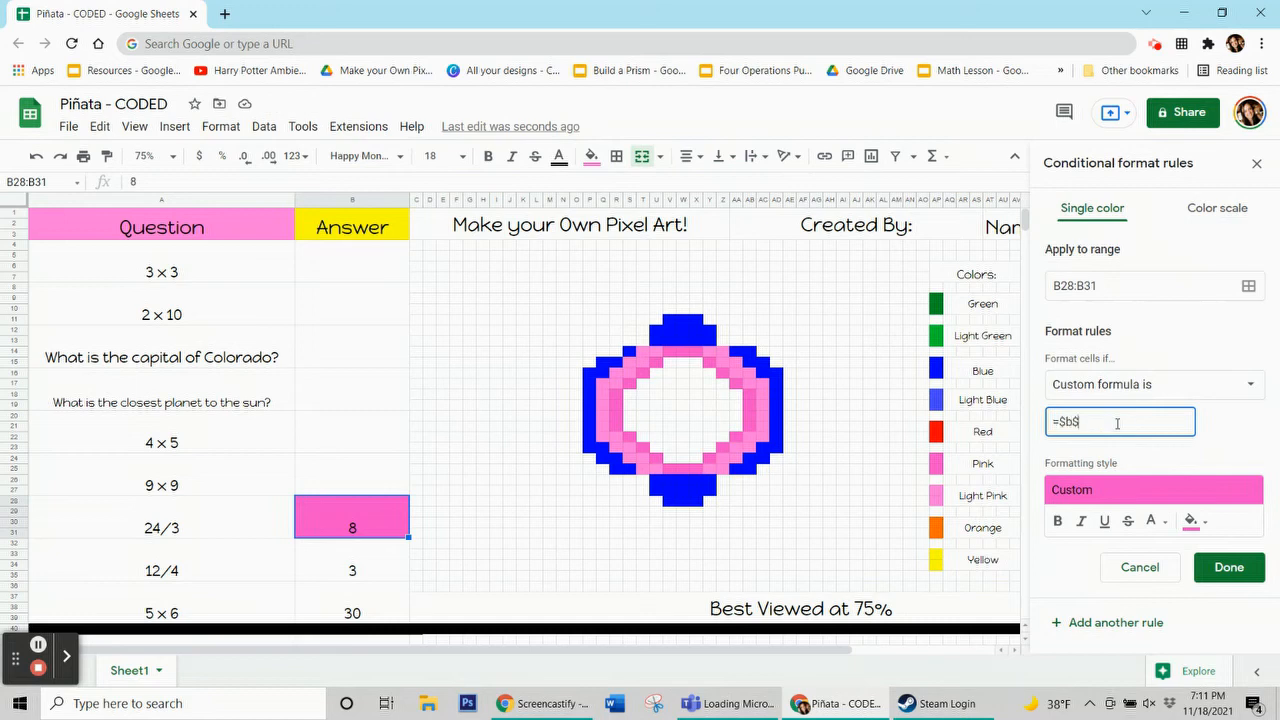
{"action": "type", "text": "28-8"}
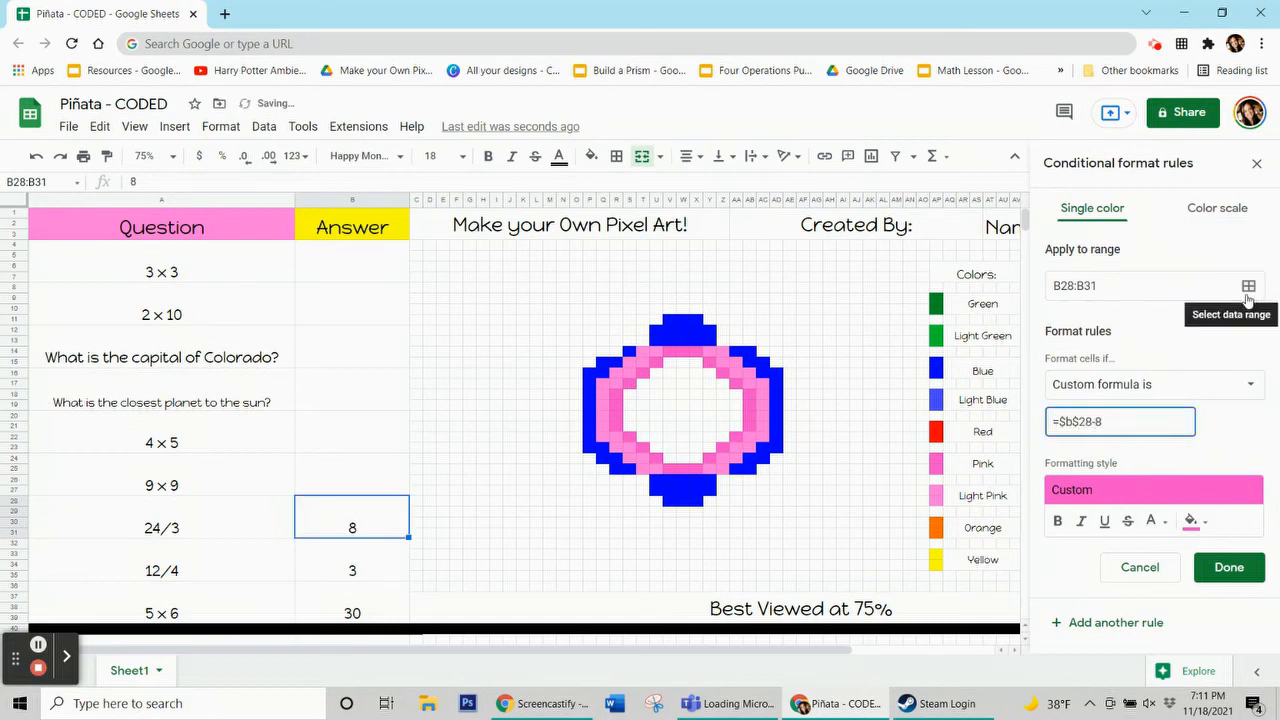
{"action": "left_click", "coordinate": [1137, 422]}
{"action": "left_click", "coordinate": [1248, 286]}
Add the pink ring pixel cells to the pink rule's range and save it
{"action": "left_click_drag", "start_coordinate": [663, 314], "coordinate": [213, 150]}
{"action": "left_click_drag", "start_coordinate": [748, 389], "coordinate": [748, 428]}
{"action": "left_click", "coordinate": [736, 438], "text": "ctrl"}
{"action": "left_click", "coordinate": [715, 452], "text": "ctrl"}
{"action": "left_click", "coordinate": [708, 457], "text": "ctrl"}
{"action": "left_click_drag", "start_coordinate": [696, 467], "coordinate": [668, 467]}
{"action": "left_click", "coordinate": [655, 457], "text": "ctrl"}
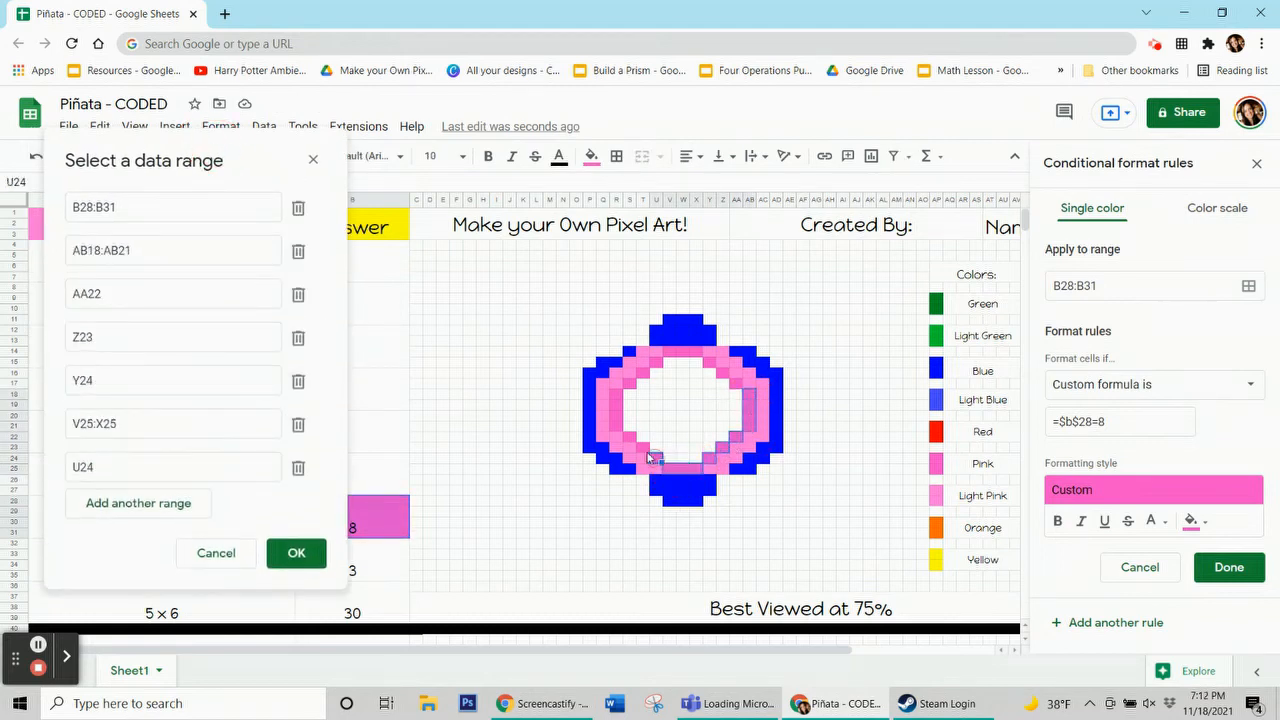
{"action": "left_click", "coordinate": [642, 445], "text": "ctrl"}
{"action": "left_click", "coordinate": [629, 432], "text": "ctrl"}
{"action": "left_click_drag", "start_coordinate": [615, 392], "coordinate": [620, 432]}
{"action": "left_click", "coordinate": [629, 385], "text": "ctrl"}
{"action": "left_click", "coordinate": [642, 372], "text": "ctrl"}
{"action": "left_click", "coordinate": [655, 360], "text": "ctrl"}
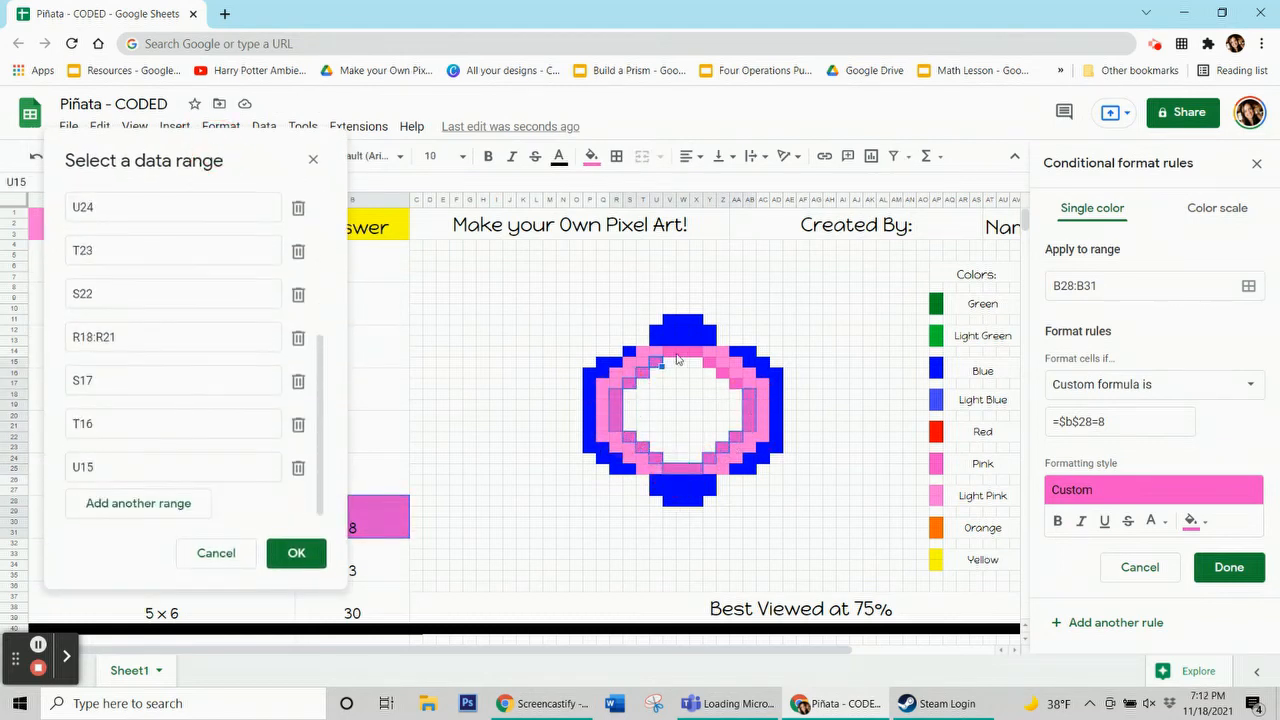
{"action": "left_click_drag", "start_coordinate": [668, 352], "coordinate": [696, 352]}
{"action": "left_click", "coordinate": [720, 370], "text": "ctrl"}
{"action": "left_click", "coordinate": [735, 385], "text": "ctrl"}
{"action": "left_click", "coordinate": [748, 398], "text": "ctrl"}
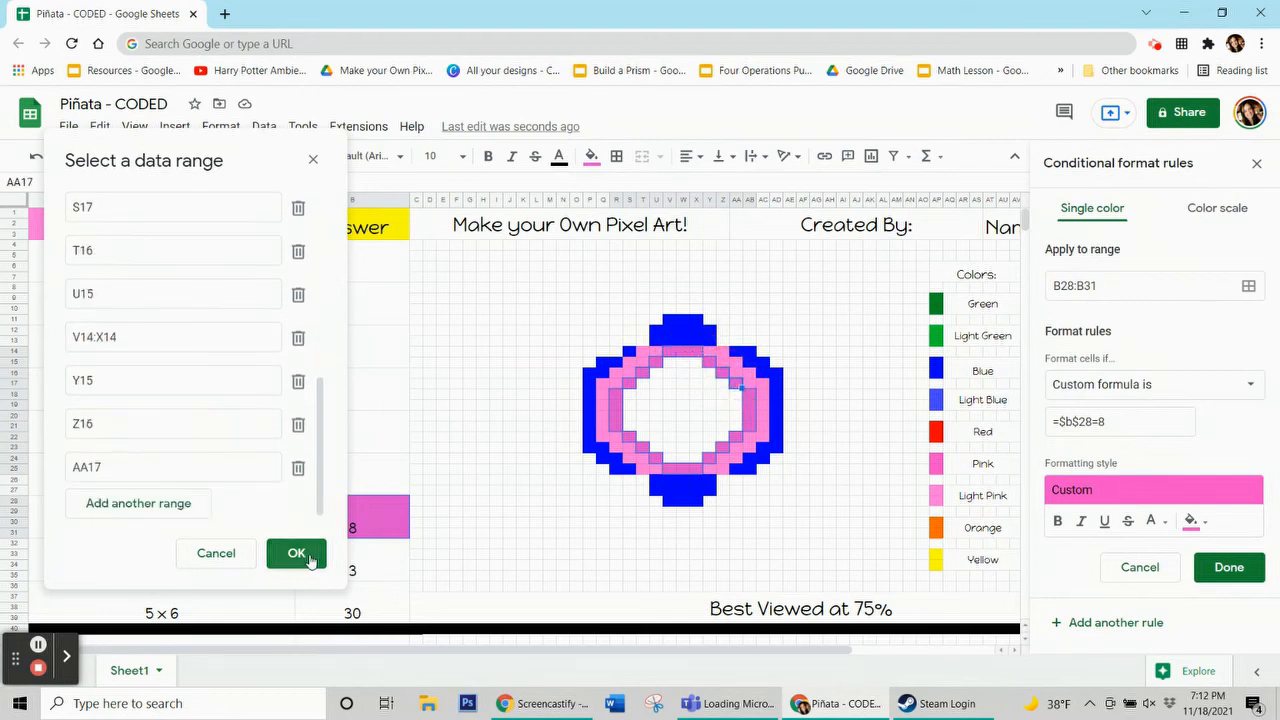
{"action": "left_click", "coordinate": [296, 553]}
{"action": "left_click", "coordinate": [1229, 567]}
Clear the 8 answer in the 24/3 answer cell
{"action": "left_click", "coordinate": [587, 161]}
{"action": "left_click", "coordinate": [683, 455]}
{"action": "left_click", "coordinate": [364, 558]}
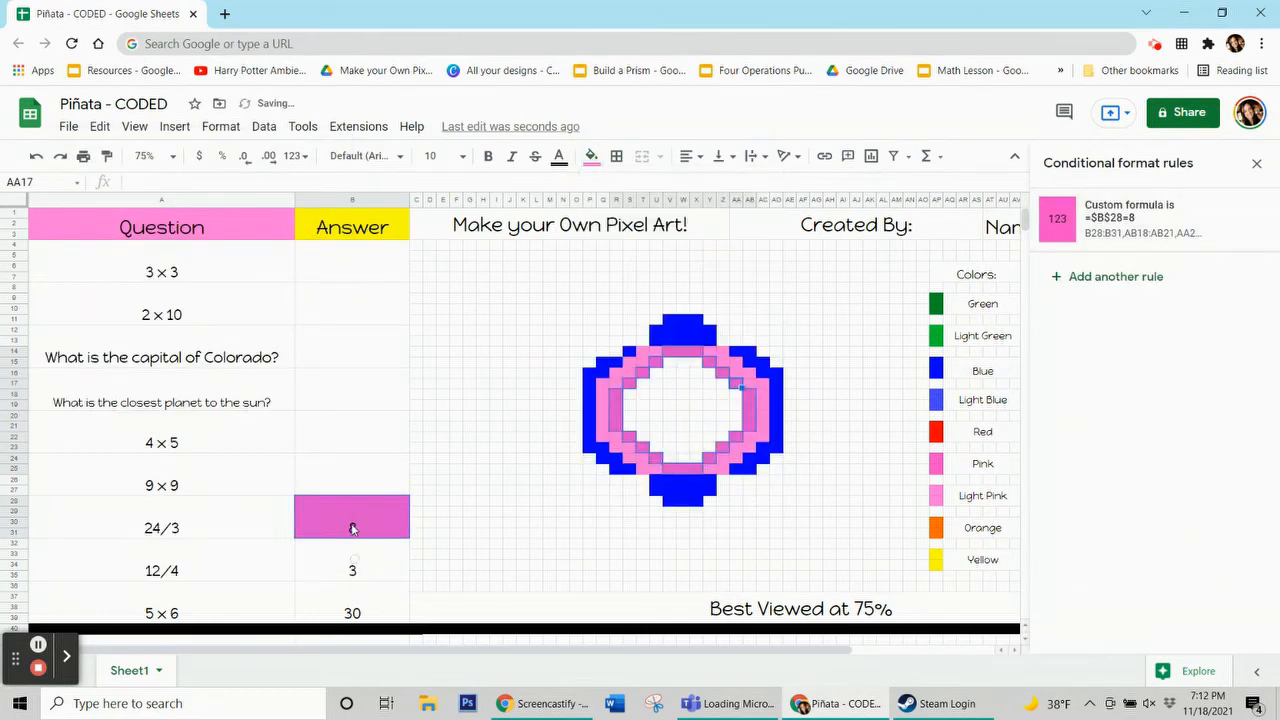
{"action": "left_click", "coordinate": [353, 524]}
{"action": "key", "text": "Delete"}
{"action": "left_click", "coordinate": [350, 562]}
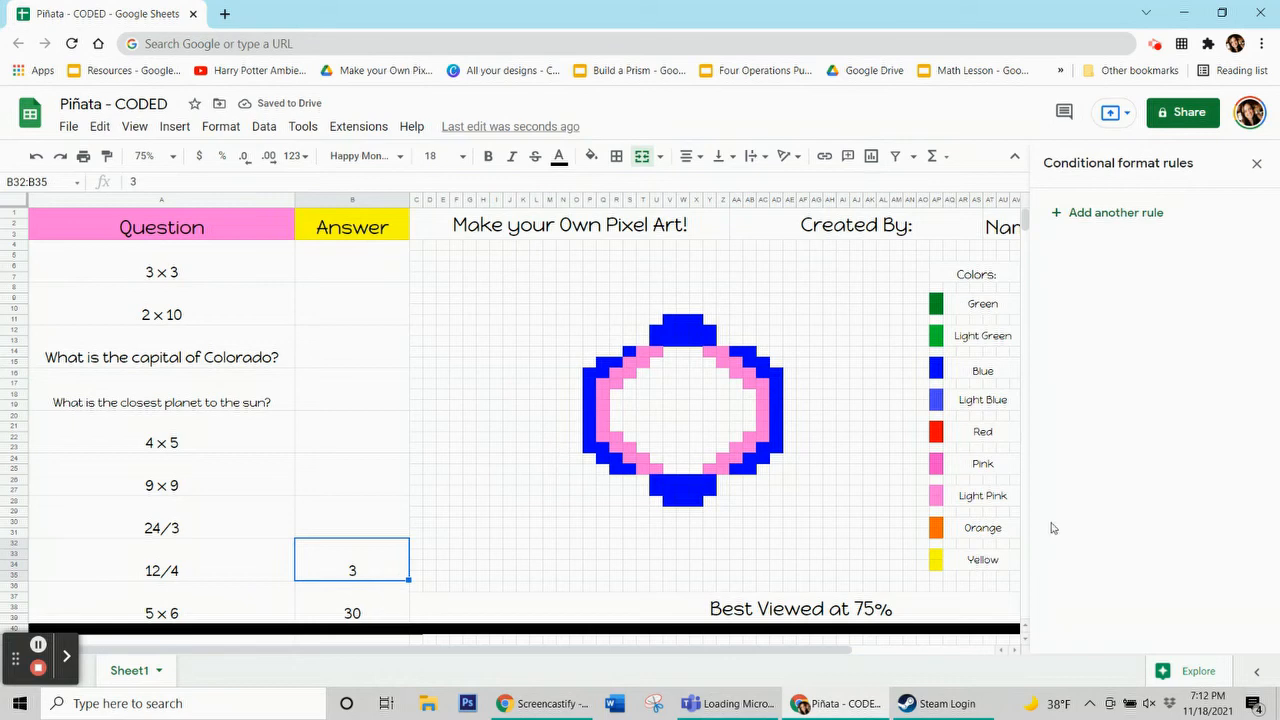
Add a rule on B32:B35 with light pink fill and custom formula =$b$32=3
{"action": "left_click", "coordinate": [616, 384]}
{"action": "left_click", "coordinate": [590, 158]}
{"action": "left_click", "coordinate": [352, 561]}
{"action": "left_click", "coordinate": [1114, 215]}
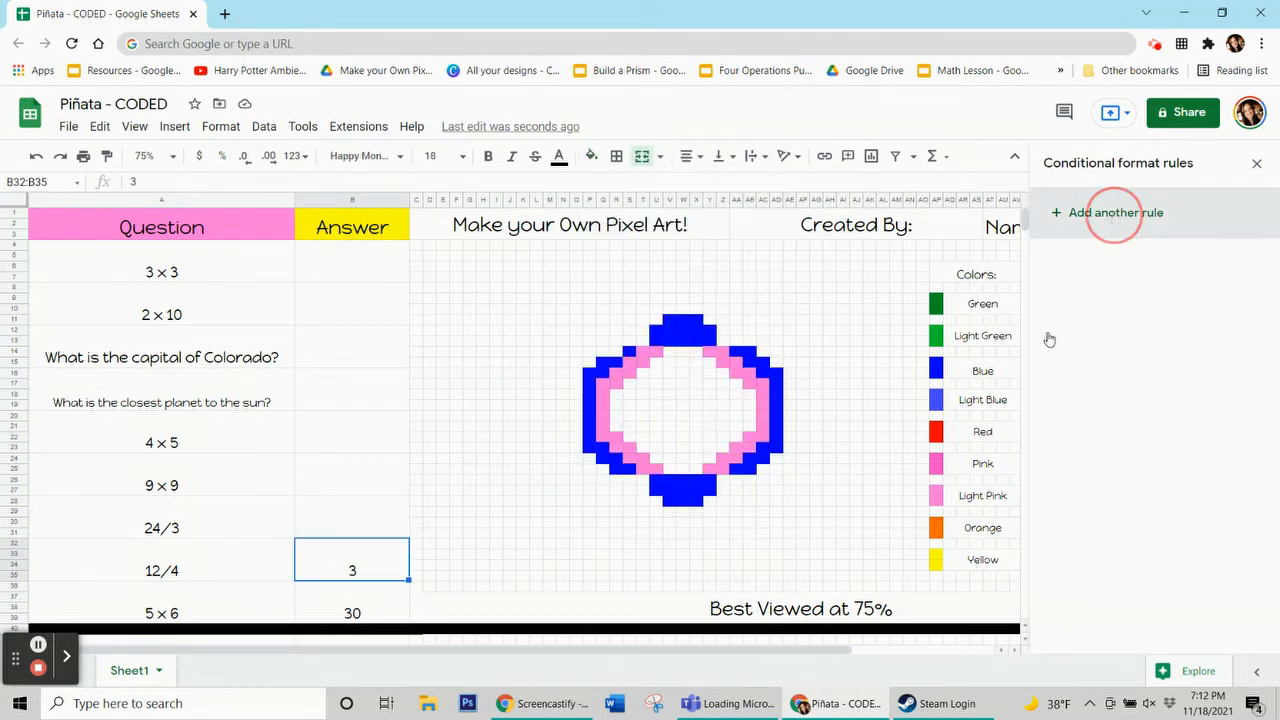
{"action": "left_click", "coordinate": [1194, 479]}
{"action": "left_click", "coordinate": [1031, 255]}
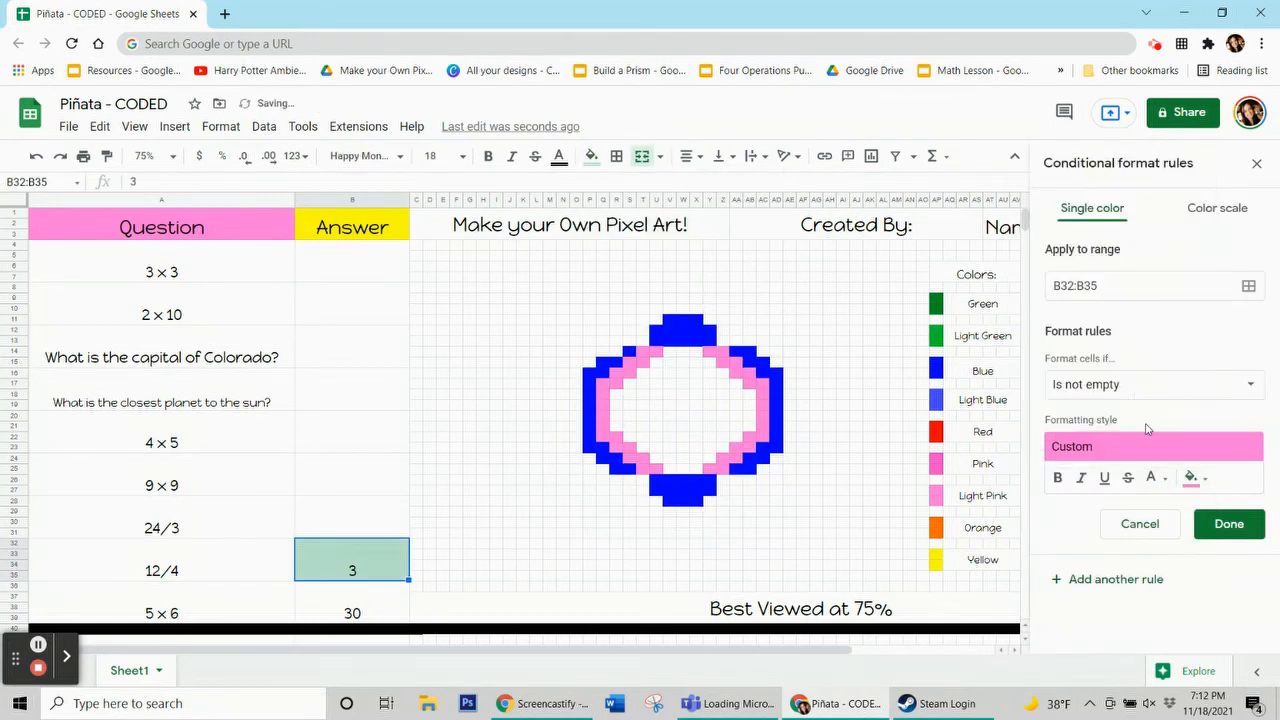
{"action": "left_click", "coordinate": [1150, 384]}
{"action": "left_click", "coordinate": [1131, 651]}
{"action": "left_click", "coordinate": [1100, 420]}
{"action": "type", "text": "=$b$"}
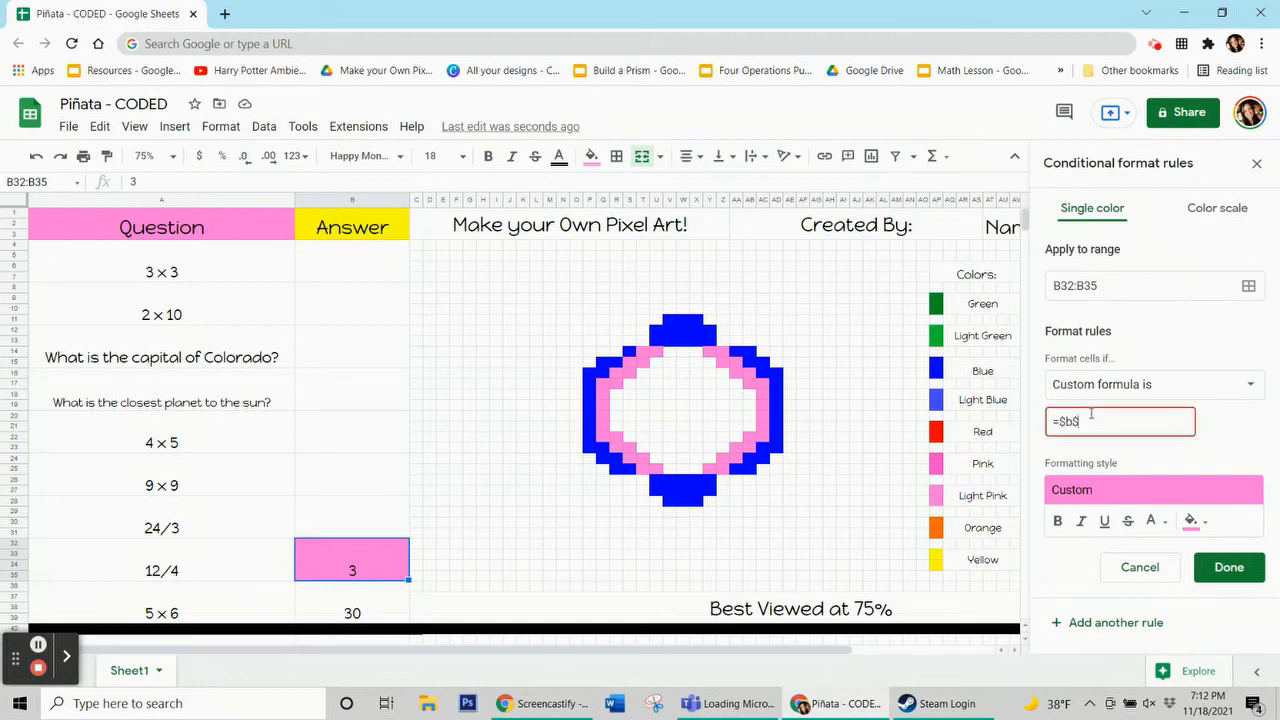
{"action": "type", "text": "32=3"}
{"action": "left_click", "coordinate": [1248, 285]}
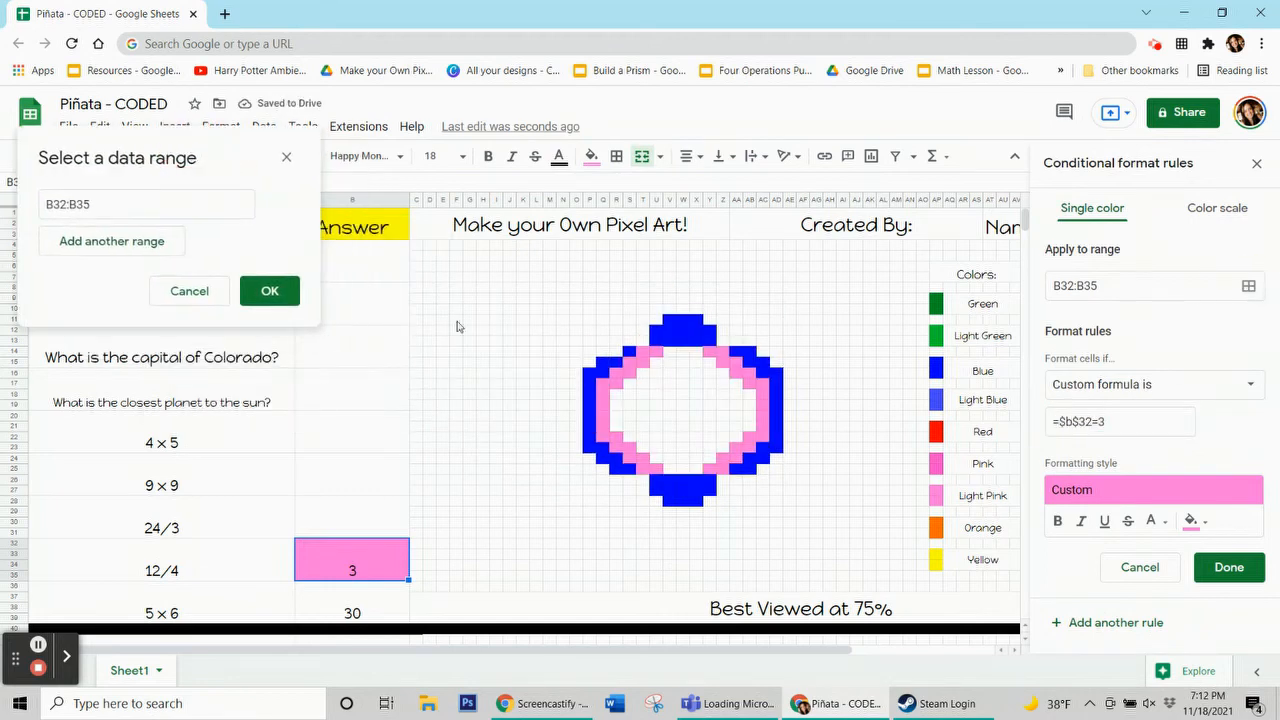
Add the light pink ring pixel cells to the rule's range and save it
{"action": "left_click_drag", "start_coordinate": [605, 382], "coordinate": [722, 344]}
{"action": "left_click", "coordinate": [652, 468]}
{"action": "left_click", "coordinate": [700, 468]}
{"action": "left_click", "coordinate": [708, 344]}
{"action": "left_click_drag", "start_coordinate": [616, 367], "coordinate": [641, 355]}
{"action": "left_click", "coordinate": [654, 344]}
{"action": "left_click", "coordinate": [266, 550]}
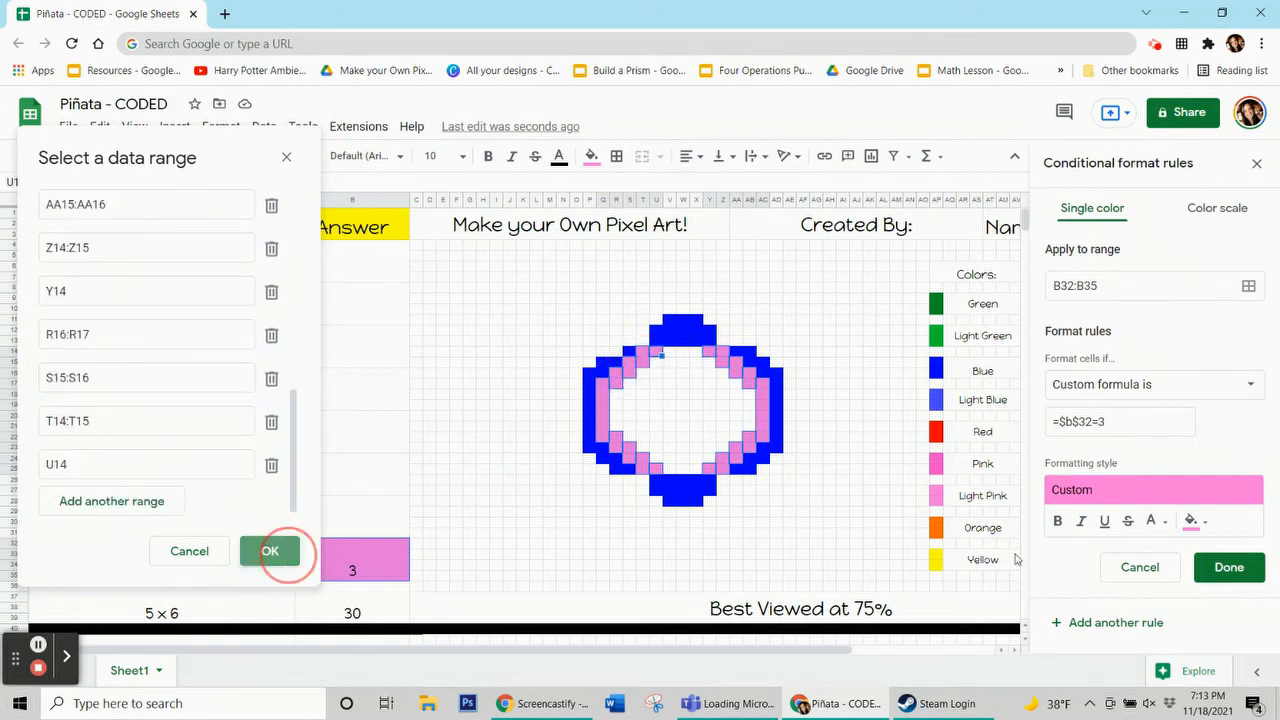
{"action": "left_click", "coordinate": [1229, 567]}
Clear the 3 answer in the 12/4 answer cell
{"action": "left_click", "coordinate": [591, 157]}
{"action": "left_click", "coordinate": [617, 457]}
{"action": "left_click", "coordinate": [330, 523]}
{"action": "left_click", "coordinate": [323, 563]}
{"action": "key", "text": "Delete"}
{"action": "left_click", "coordinate": [317, 612]}
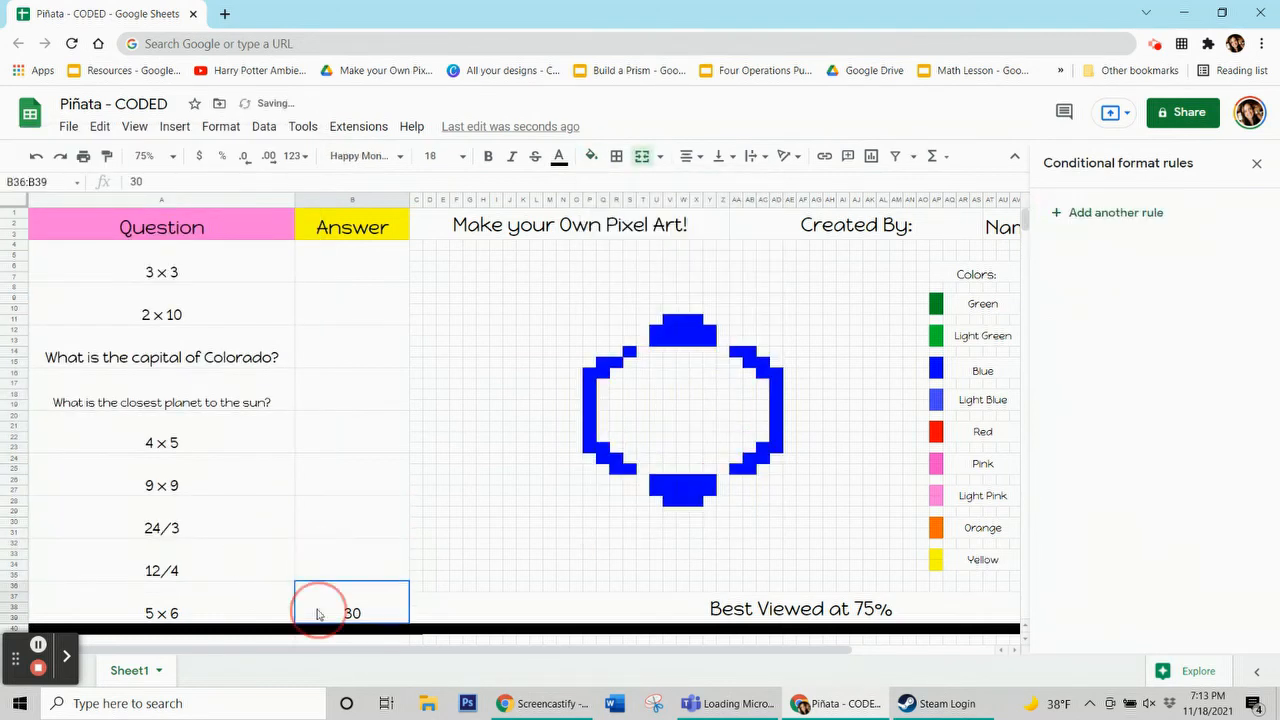
Add a rule on B36:B39 with blue fill and custom formula =$b$36=30
{"action": "left_click", "coordinate": [703, 335]}
{"action": "left_click", "coordinate": [591, 157]}
{"action": "left_click", "coordinate": [363, 606]}
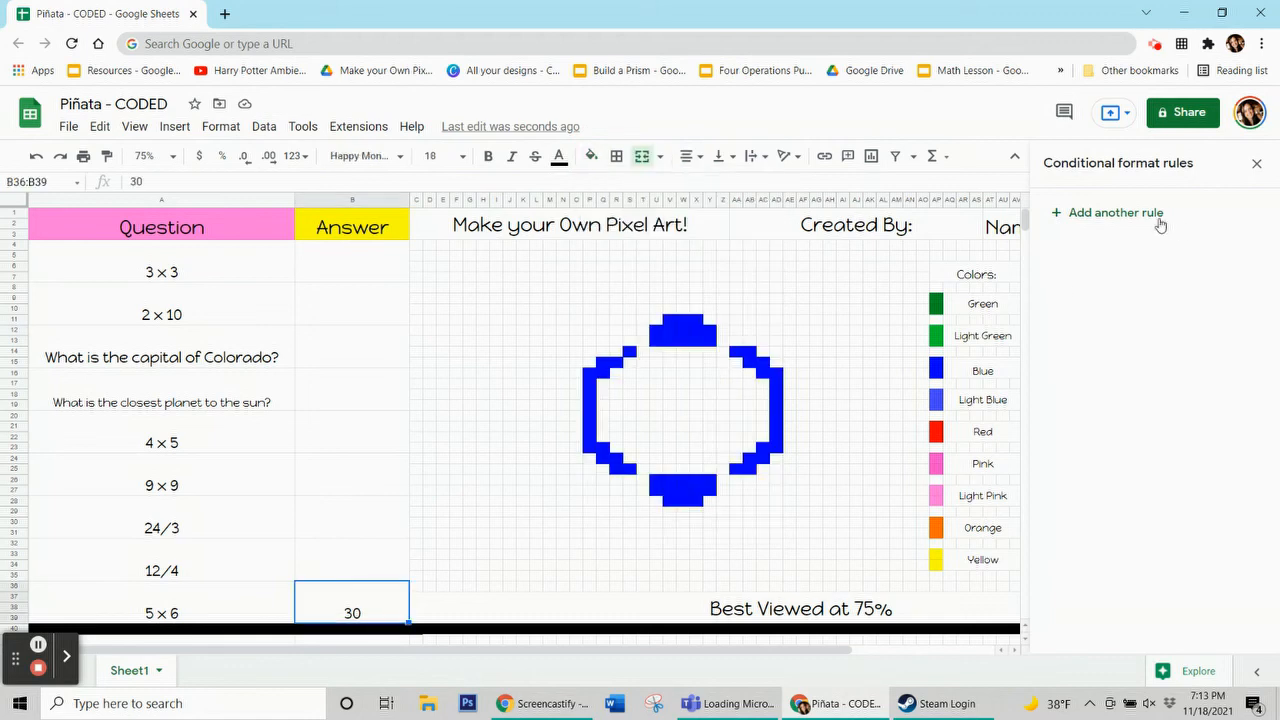
{"action": "left_click", "coordinate": [1158, 215]}
{"action": "left_click", "coordinate": [1182, 477]}
{"action": "left_click", "coordinate": [1164, 301]}
{"action": "left_click", "coordinate": [1168, 383]}
{"action": "scroll", "coordinate": [1142, 460], "scroll_direction": "down", "scroll_amount": 3}
{"action": "left_click", "coordinate": [1139, 655]}
{"action": "left_click", "coordinate": [1129, 427]}
{"action": "type", "text": "=$b$36=30"}
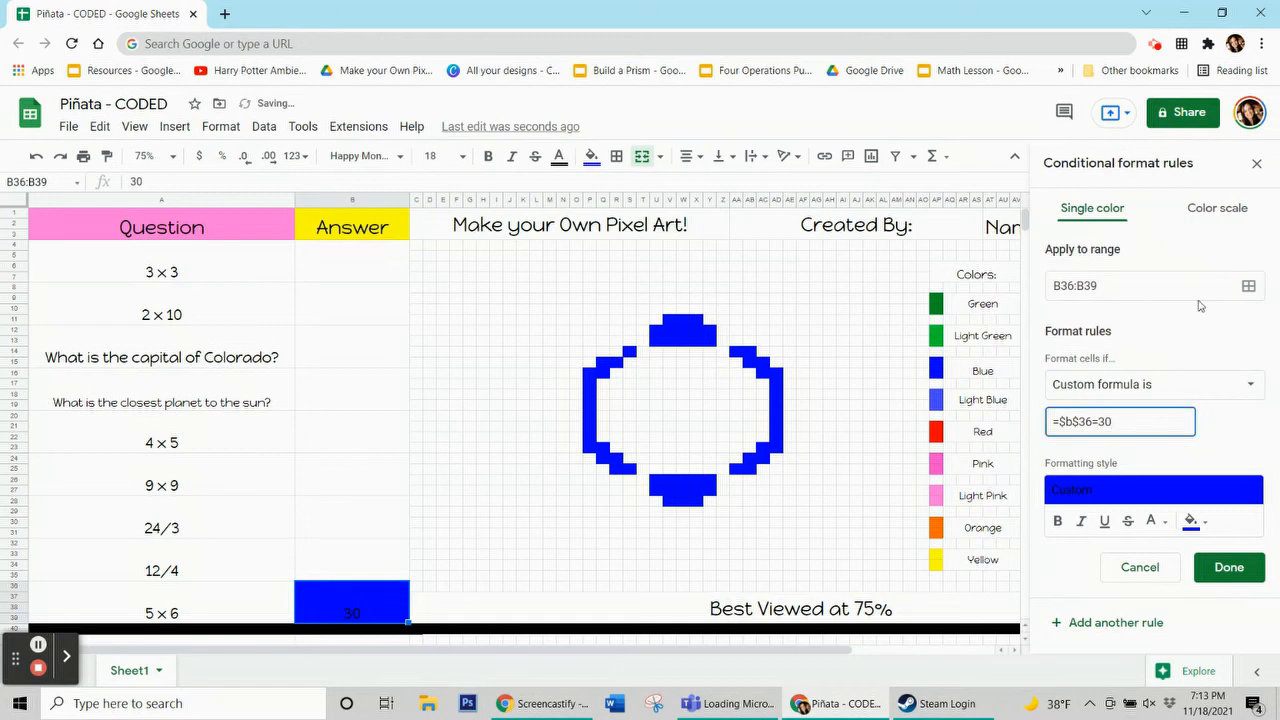
{"action": "left_click", "coordinate": [1248, 286]}
Add the blue ring pixel cells to the rule's range and save the rule
{"action": "left_click_drag", "start_coordinate": [696, 306], "coordinate": [286, 209]}
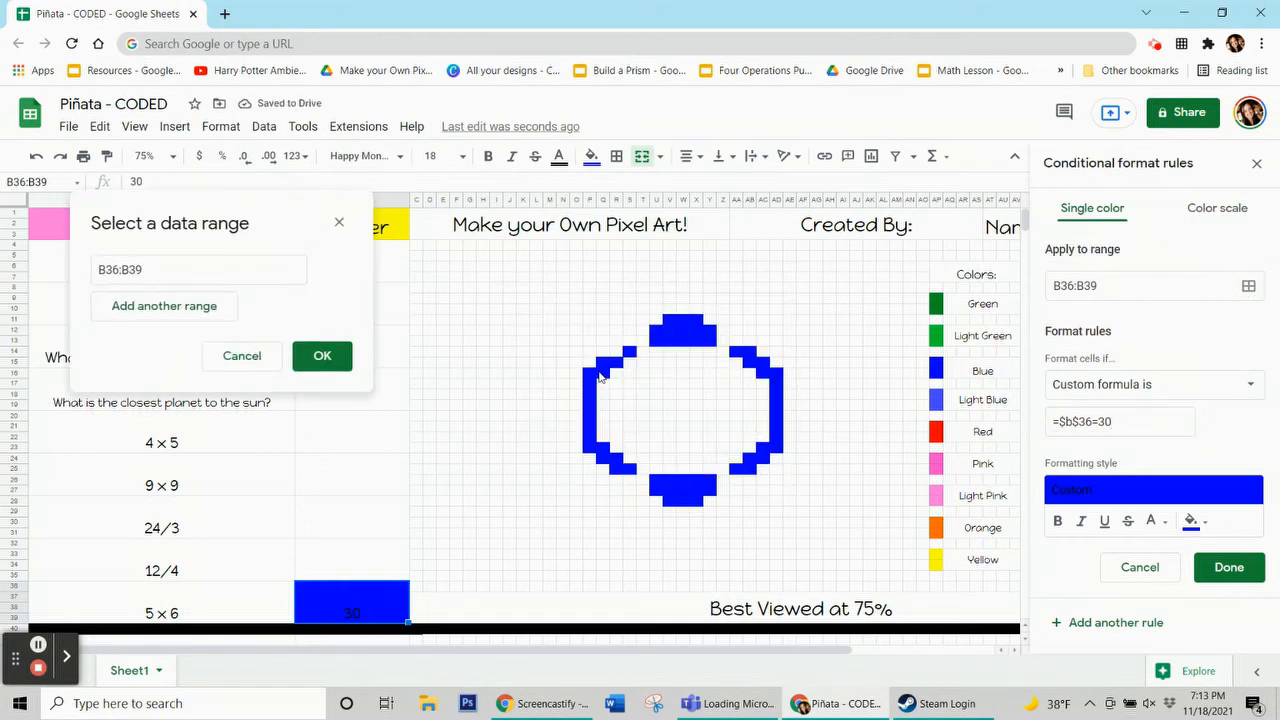
{"action": "left_click_drag", "start_coordinate": [590, 372], "coordinate": [591, 449]}
{"action": "left_click_drag", "start_coordinate": [603, 447], "coordinate": [695, 503]}
{"action": "left_click", "coordinate": [629, 469], "text": "ctrl"}
{"action": "left_click_drag", "start_coordinate": [603, 359], "coordinate": [604, 370]}
{"action": "left_click", "coordinate": [616, 359], "text": "ctrl"}
{"action": "left_click", "coordinate": [629, 348], "text": "ctrl"}
{"action": "left_click_drag", "start_coordinate": [656, 327], "coordinate": [776, 451]}
{"action": "left_click", "coordinate": [736, 351], "text": "ctrl"}
{"action": "left_click_drag", "start_coordinate": [763, 451], "coordinate": [763, 462]}
{"action": "left_click", "coordinate": [747, 465], "text": "ctrl"}
{"action": "left_click", "coordinate": [740, 478], "text": "ctrl"}
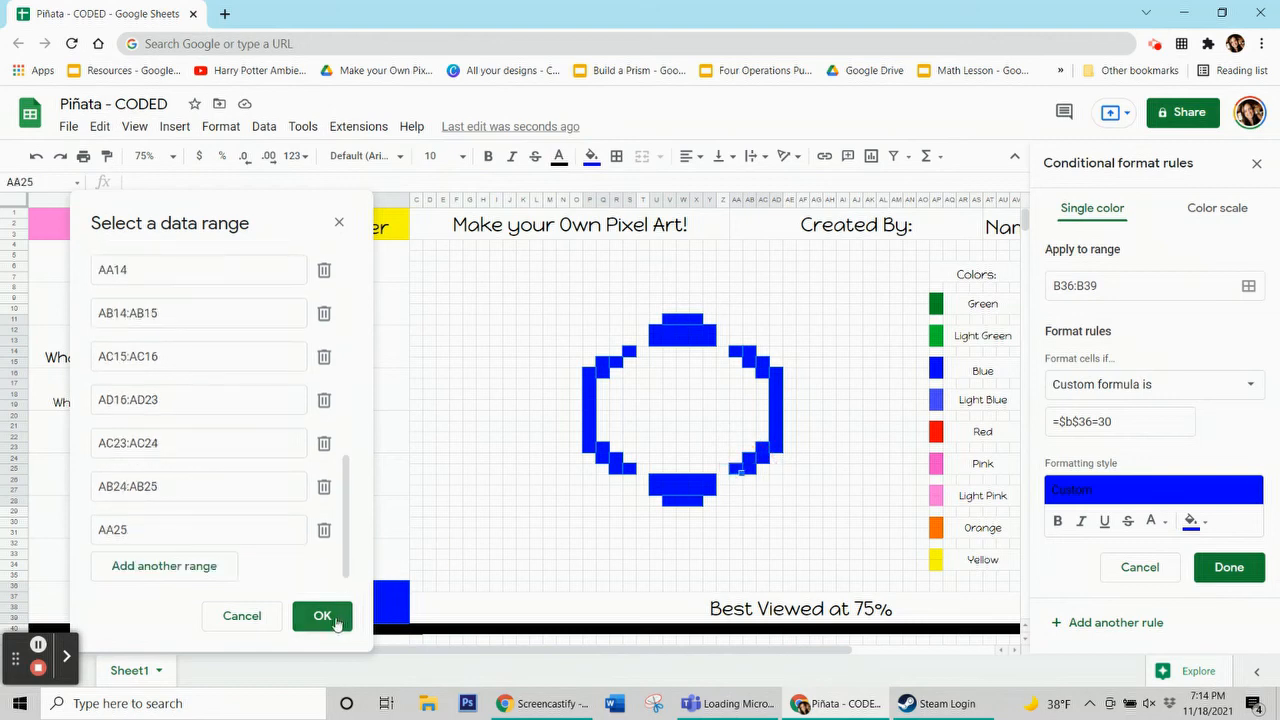
{"action": "left_click", "coordinate": [322, 615]}
{"action": "left_click", "coordinate": [591, 157]}
{"action": "left_click", "coordinate": [680, 457]}
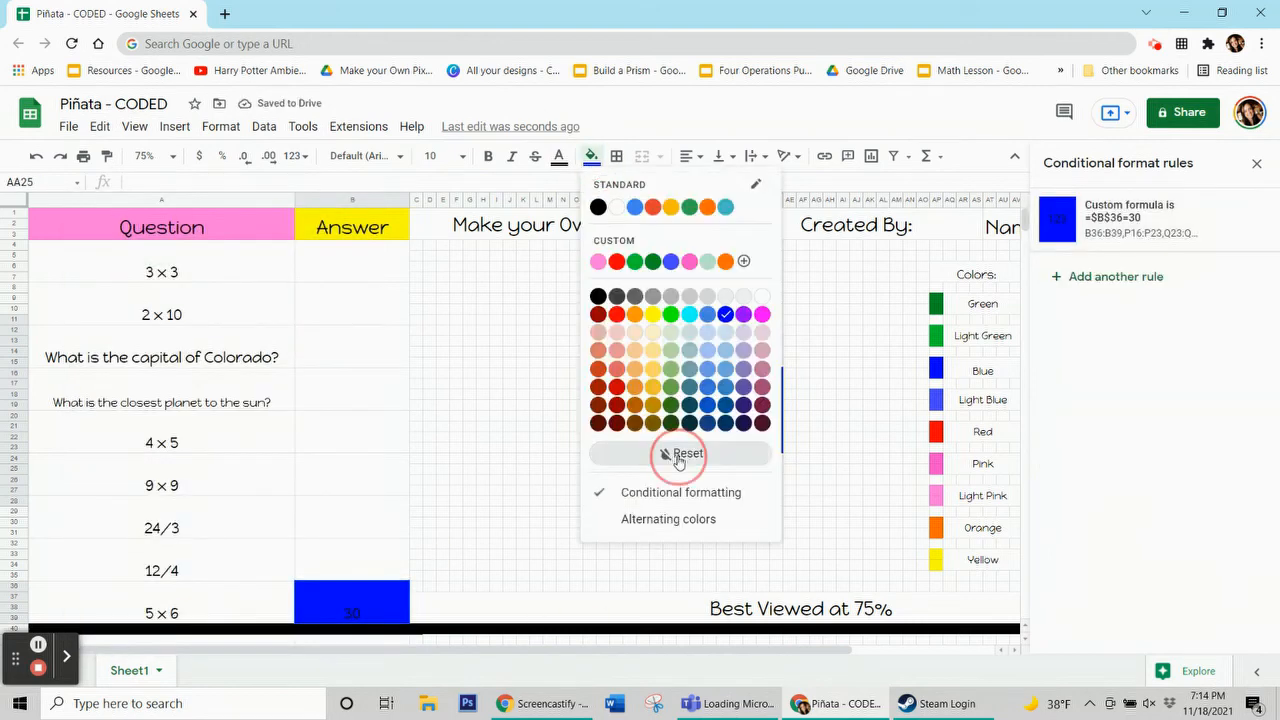
Clear the 30 answer in the 5×6 answer cell
{"action": "left_click", "coordinate": [393, 608]}
{"action": "key", "text": "Delete"}
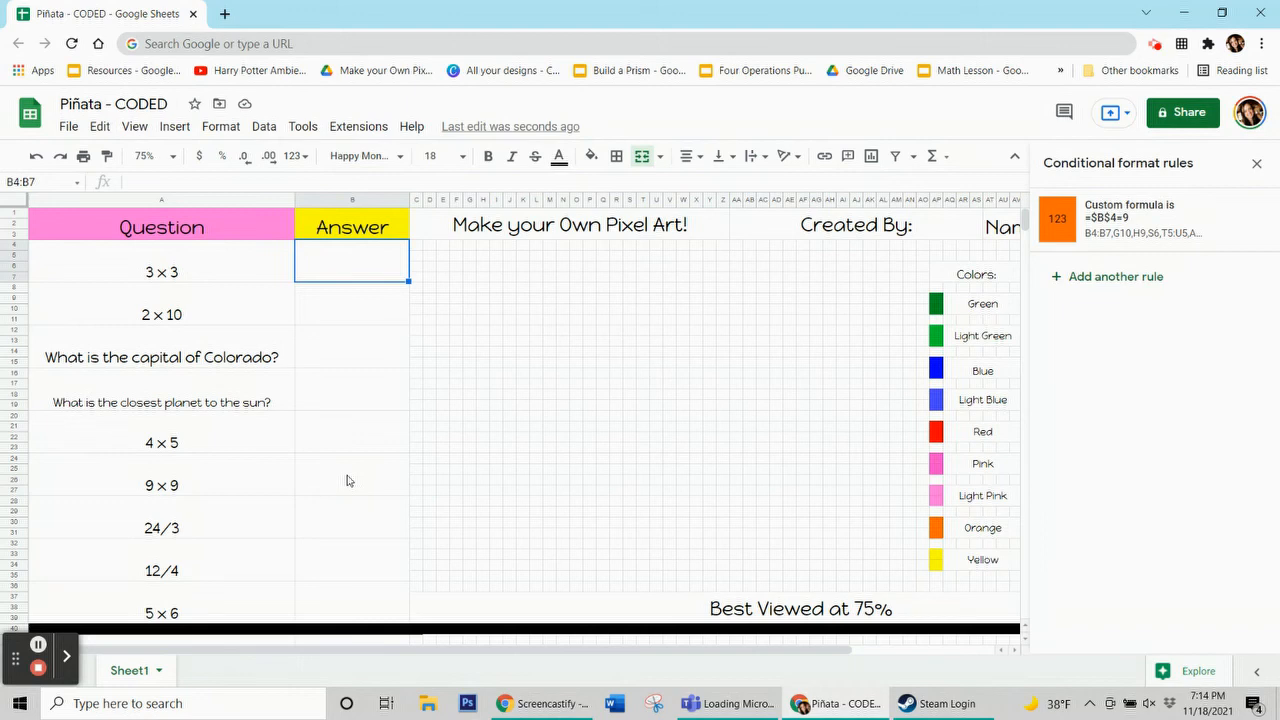
Step through each answer cell to review its conditional formatting rule, then close the rules panel
{"action": "key", "text": "Down"}
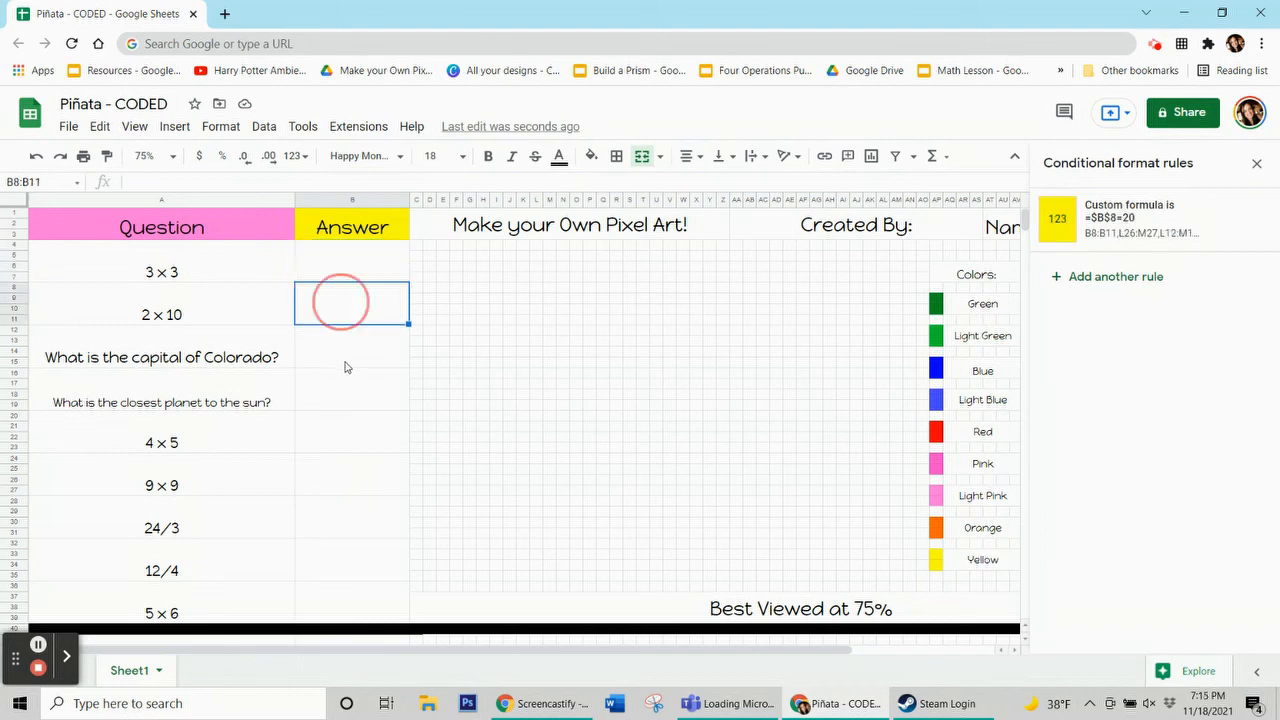
{"action": "key", "text": "Down"}
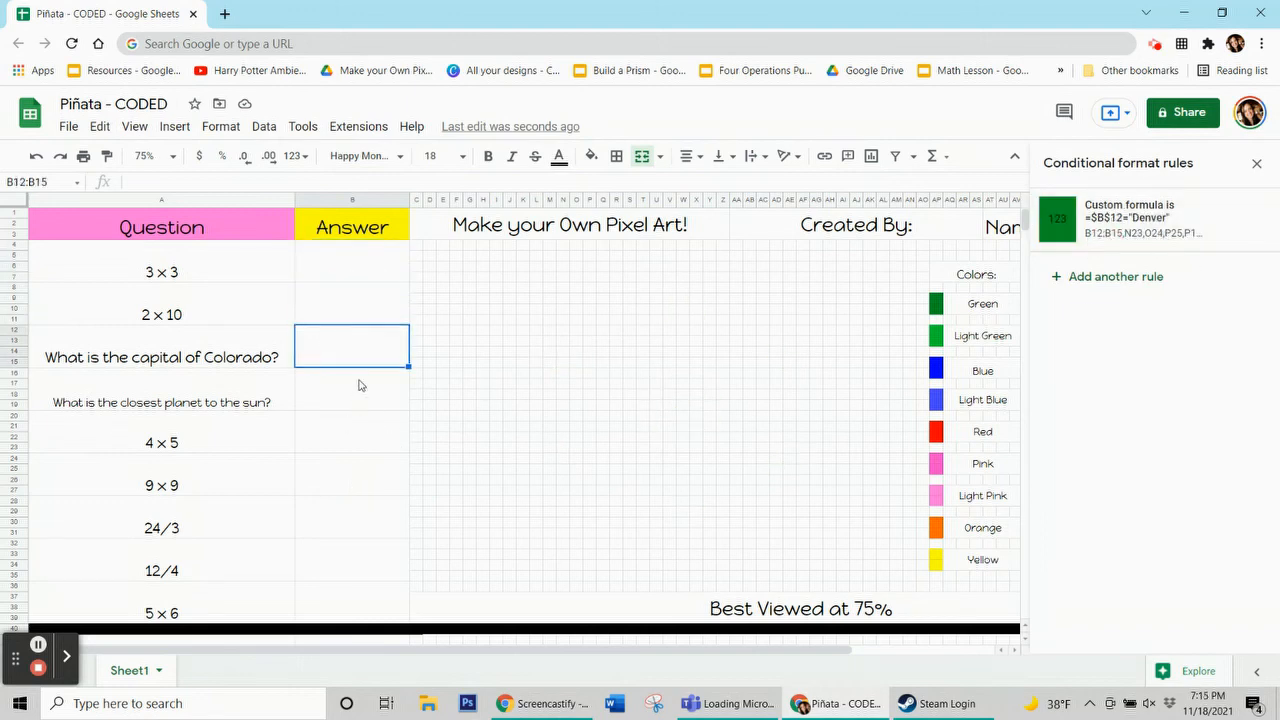
{"action": "key", "text": "Down"}
{"action": "key", "text": "Down"}
{"action": "key", "text": "Down"}
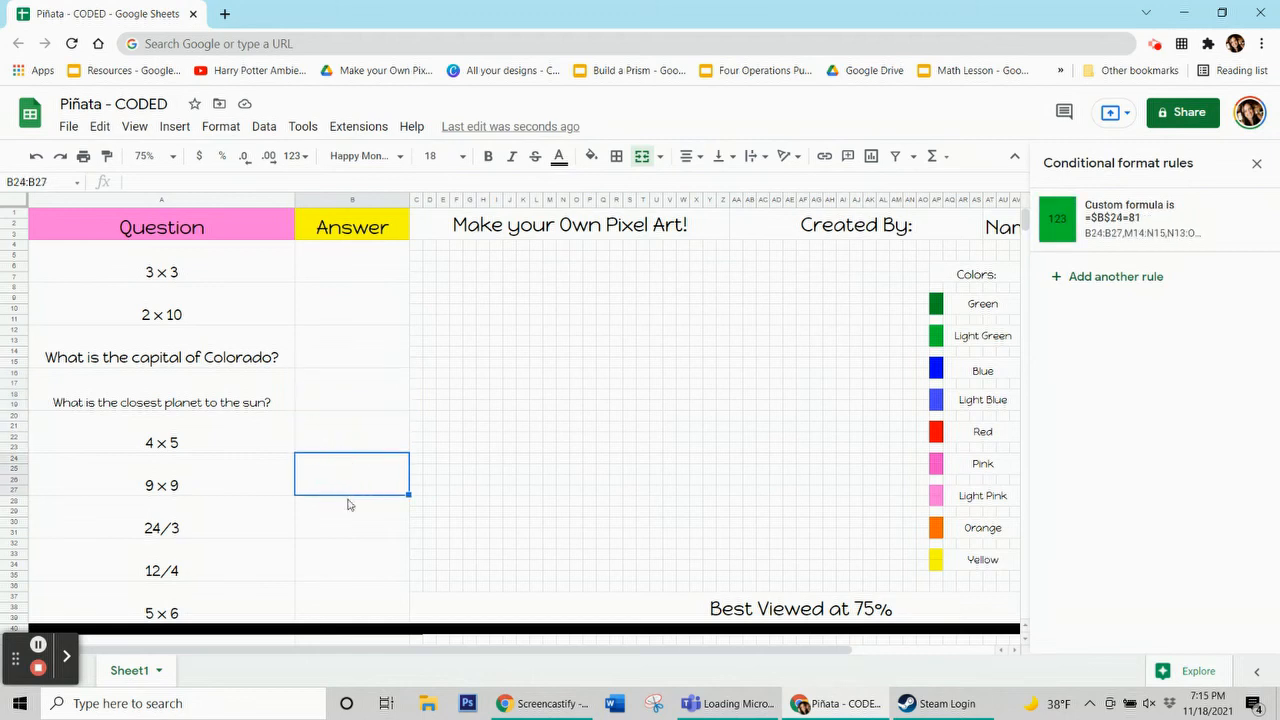
{"action": "key", "text": "Down"}
{"action": "key", "text": "Down"}
{"action": "key", "text": "Down"}
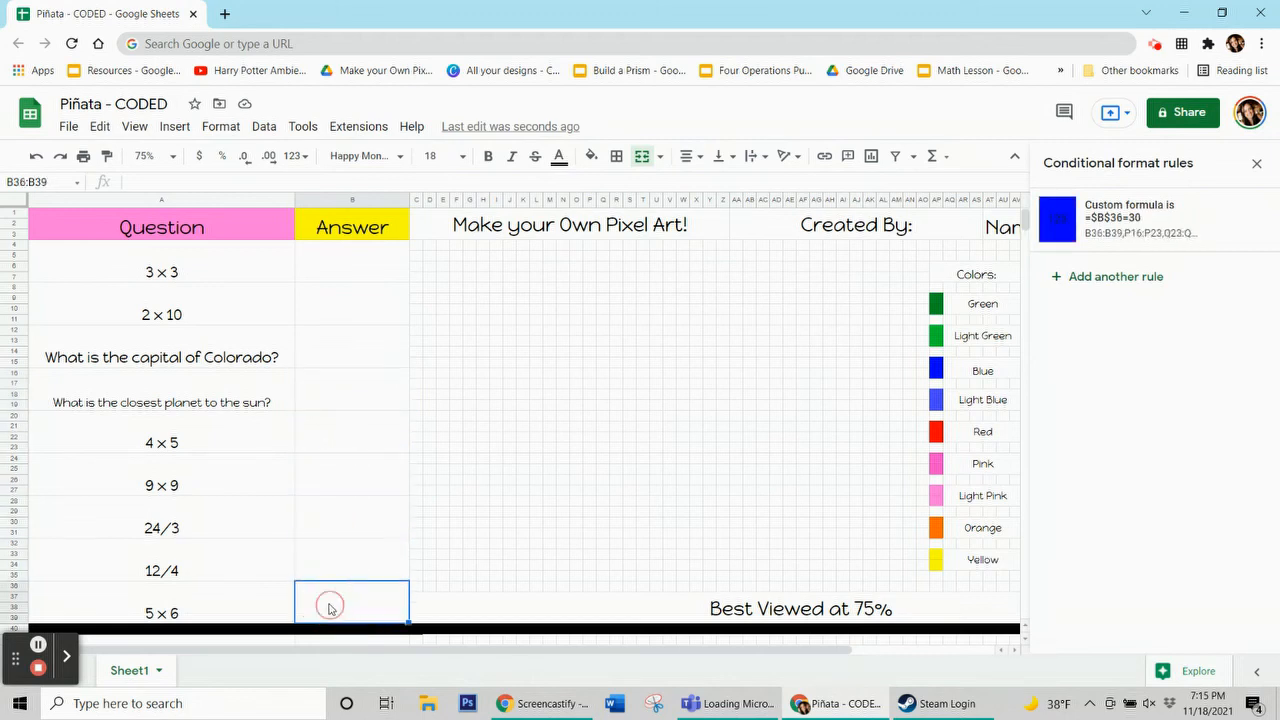
{"action": "left_click", "coordinate": [1257, 163]}
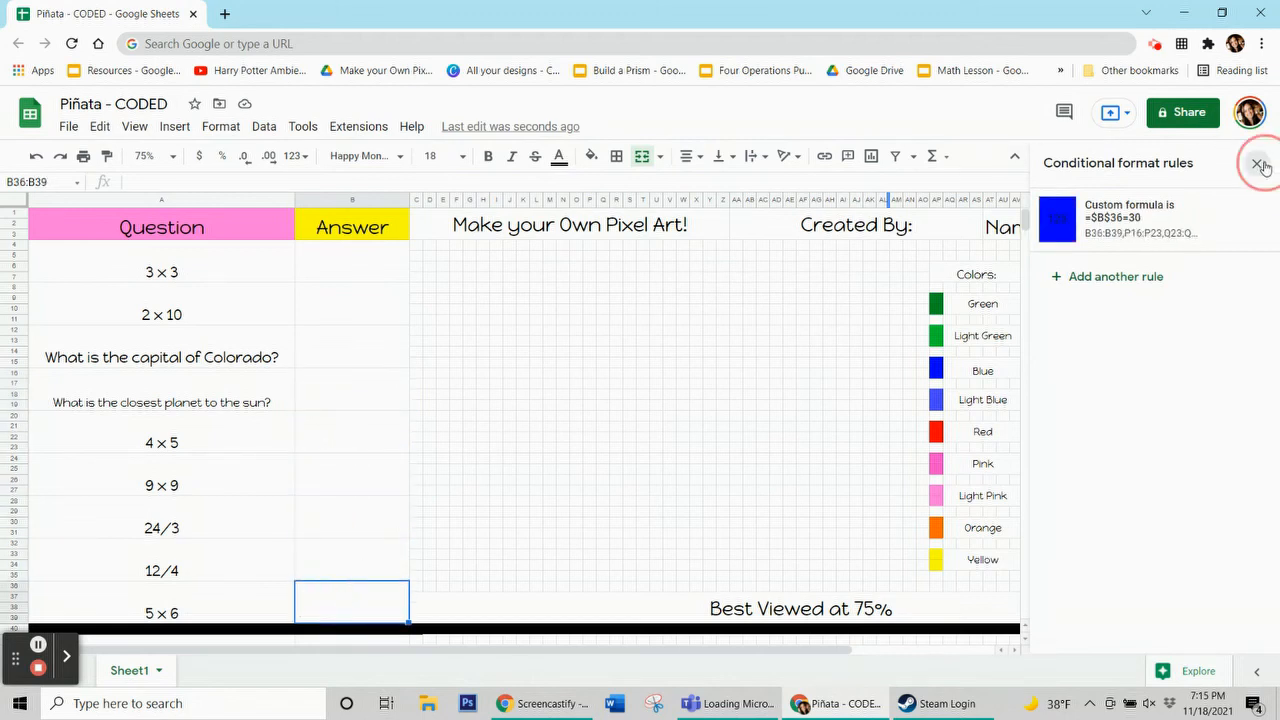
Enter the answers 9, 20 and Denver for the first three questions
{"action": "left_click", "coordinate": [385, 274]}
{"action": "type", "text": "9"}
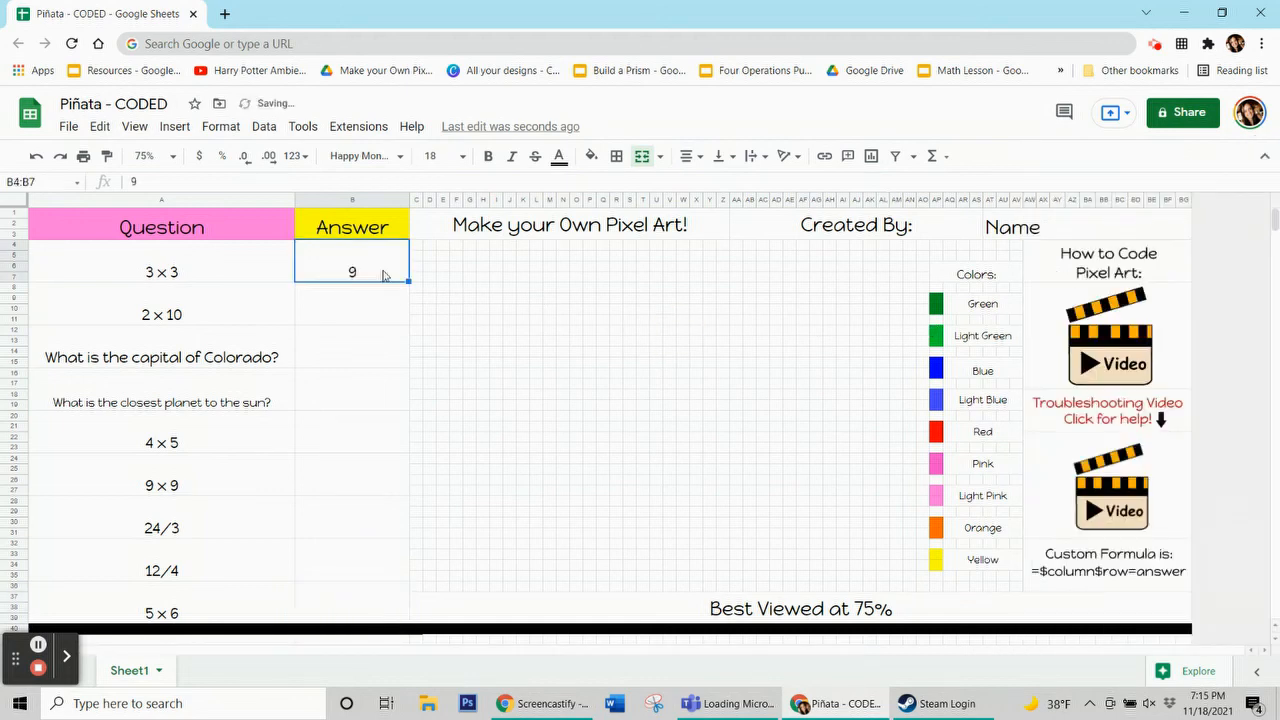
{"action": "key", "text": "Return"}
{"action": "type", "text": "20"}
{"action": "key", "text": "Return"}
{"action": "type", "text": "Denver"}
{"action": "key", "text": "Return"}
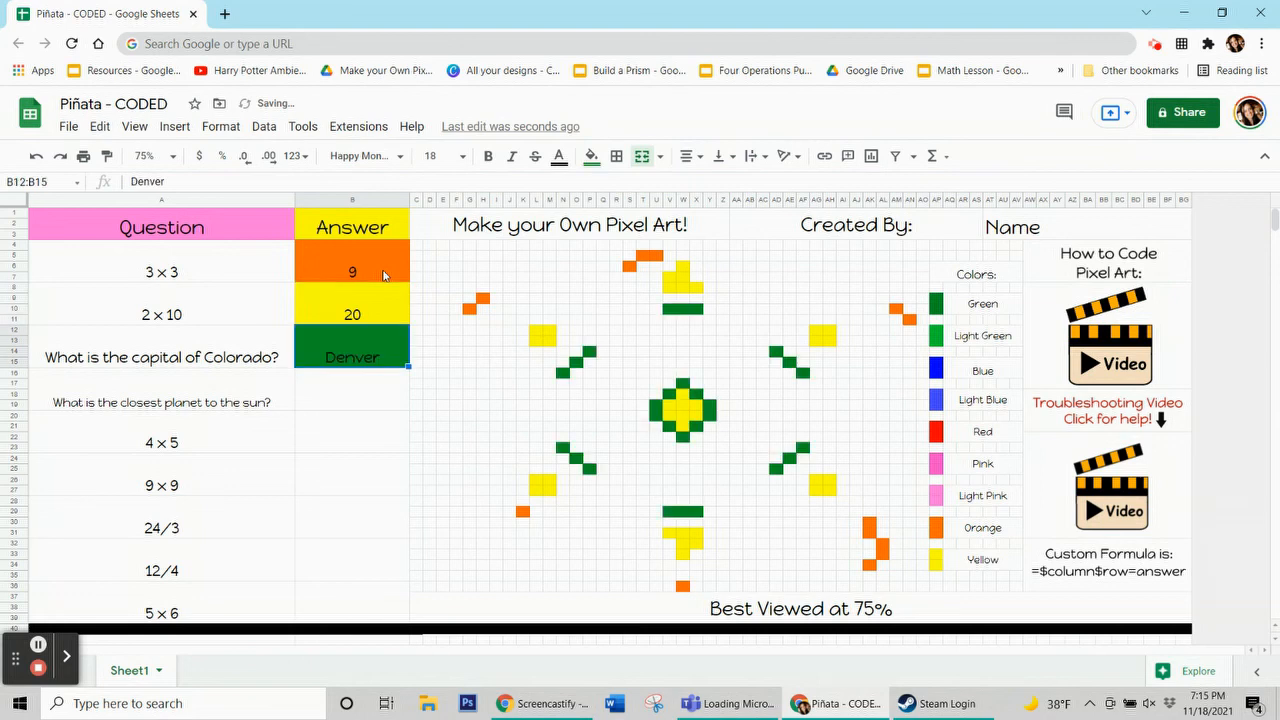
Redo the remaining answer entries Mercury, 20, 81, 8, 3 and 30 in the Answer column
{"action": "key", "text": "ctrl+y"}
{"action": "key", "text": "ctrl+y"}
{"action": "key", "text": "ctrl+y"}
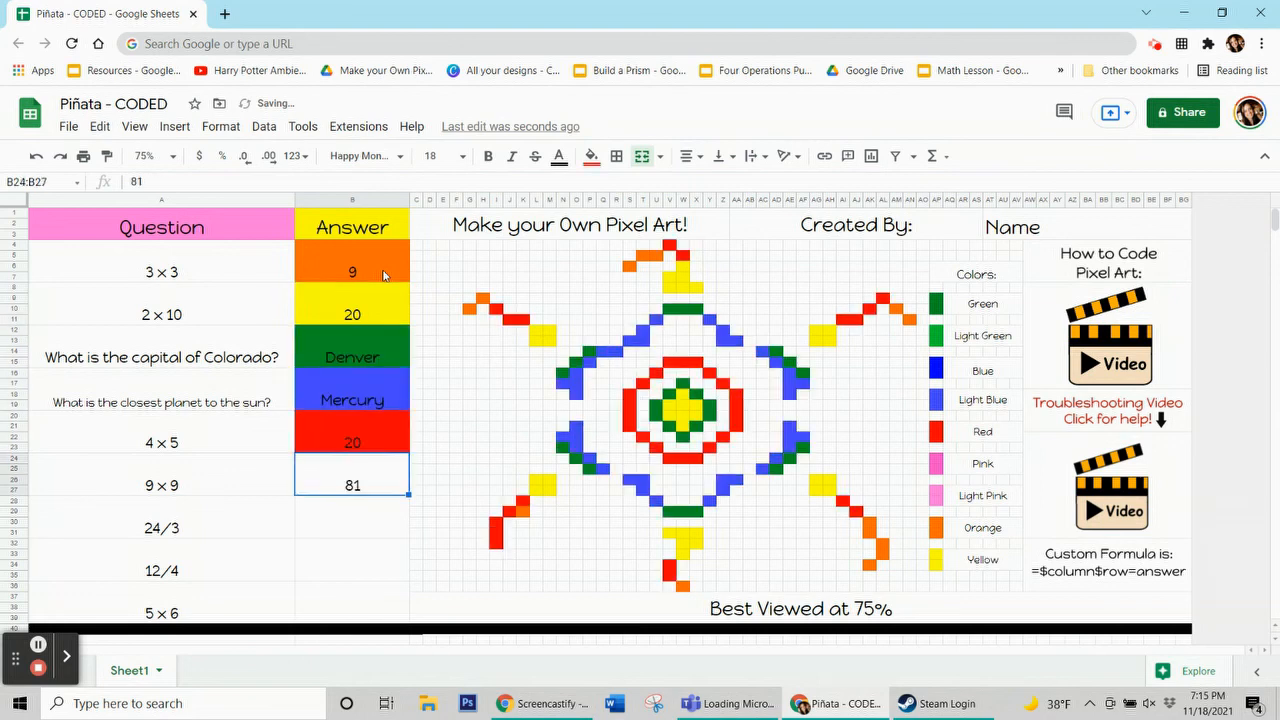
{"action": "key", "text": "ctrl+y"}
{"action": "key", "text": "ctrl+y"}
{"action": "key", "text": "ctrl+y"}
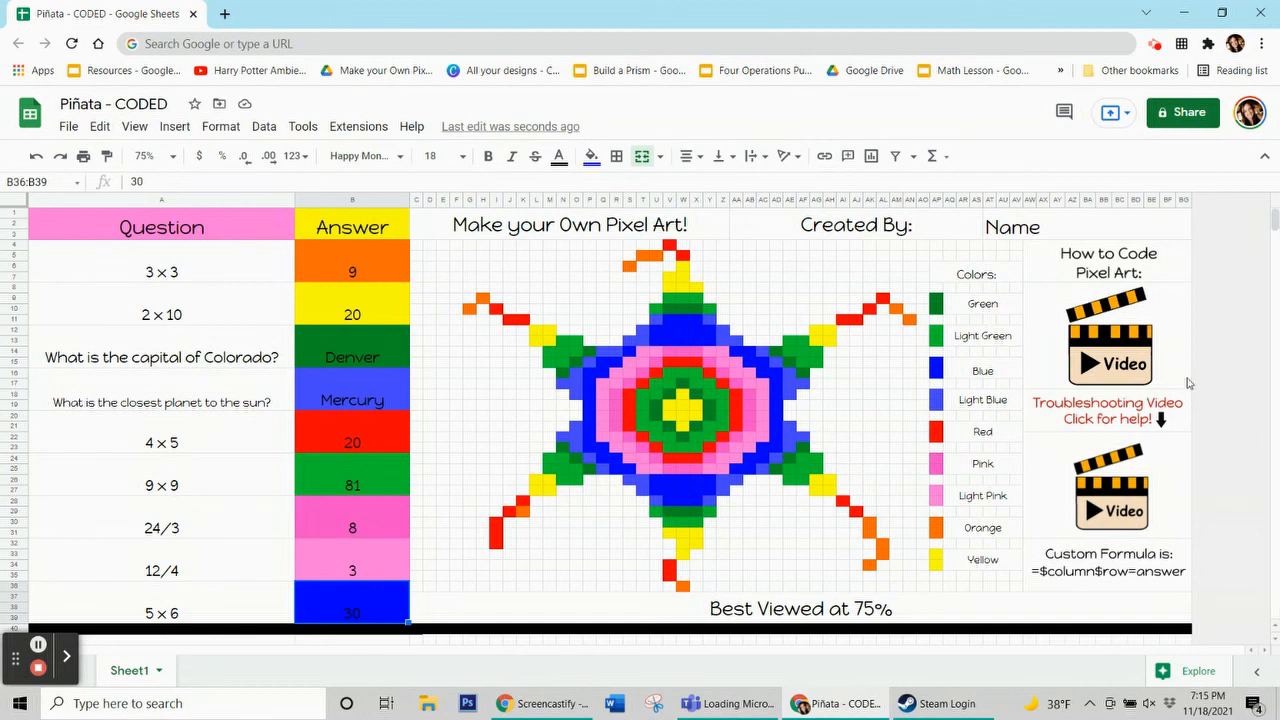
{"action": "mouse_move", "coordinate": [1085, 487]}
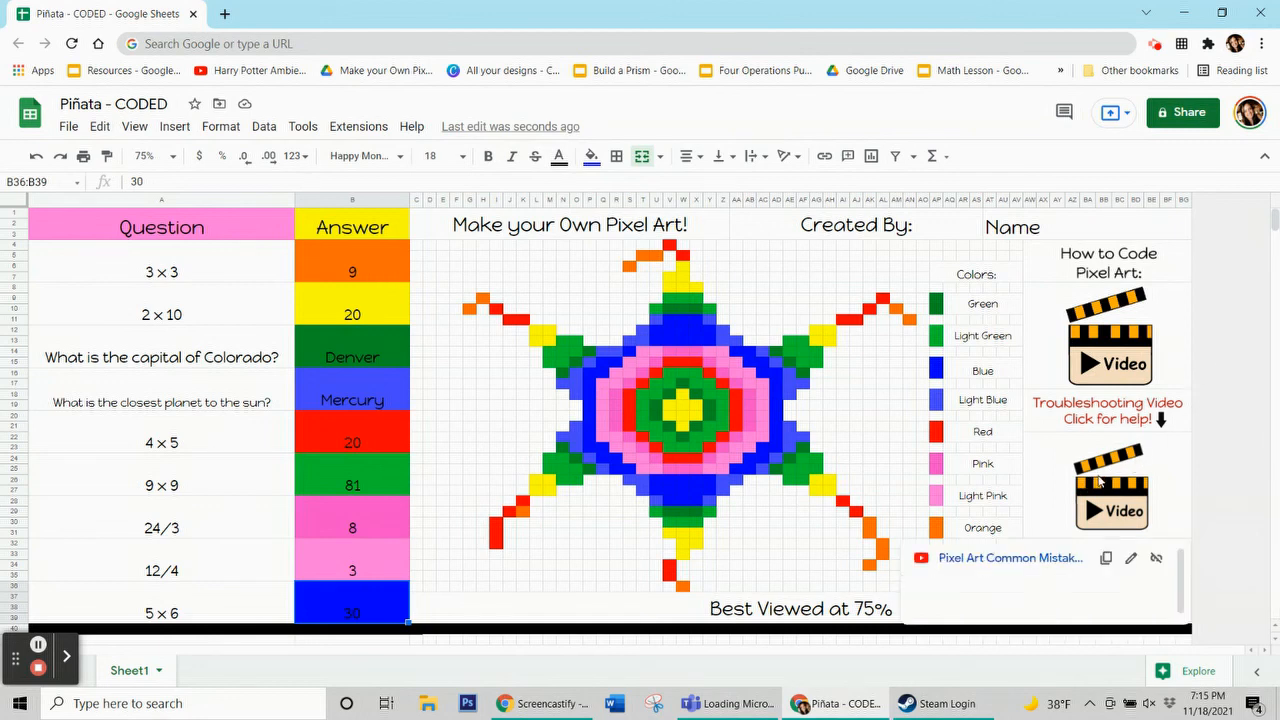